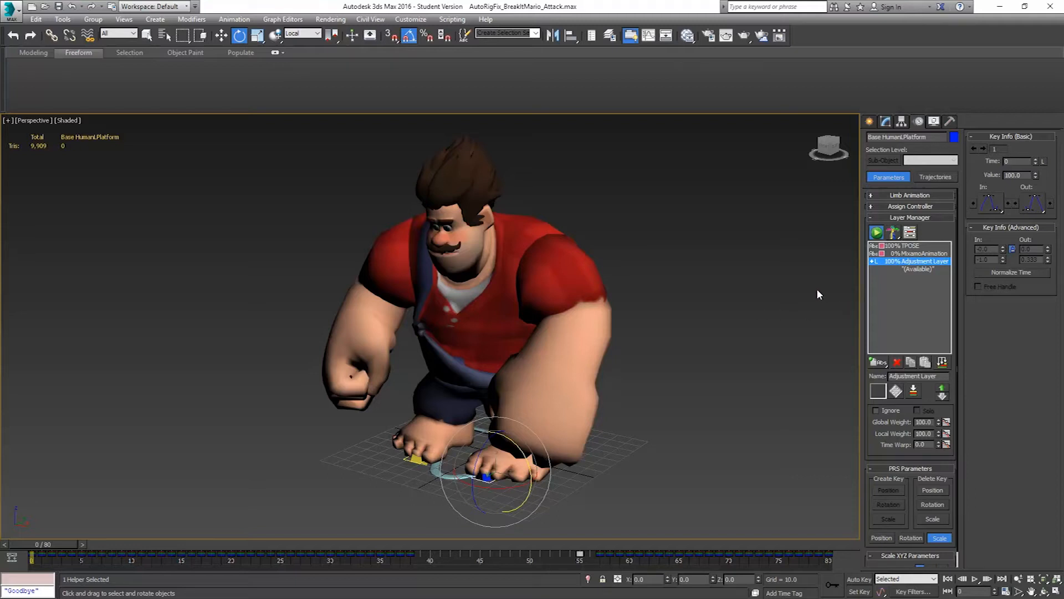
# Play back the character's attack animation and review it from a front and an angled view
pyautogui.keyDown('alt'); pyautogui.moveTo(485, 290); pyautogui.dragTo(532, 286, button='middle'); pyautogui.keyUp('alt')
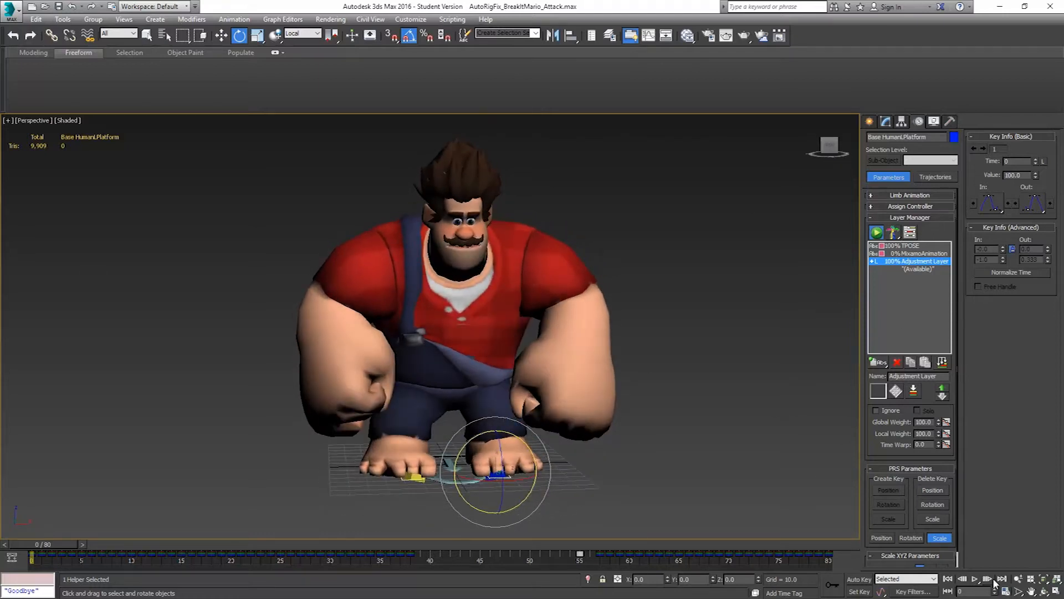
pyautogui.click(975, 578)
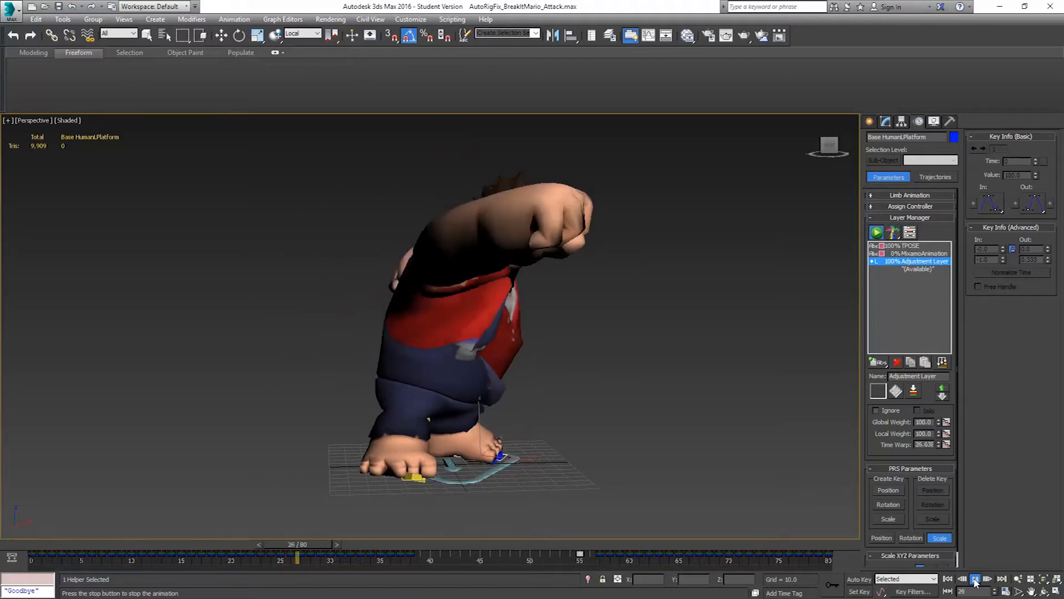
pyautogui.click(975, 579)
pyautogui.press('e')
pyautogui.keyDown('alt'); pyautogui.moveTo(638, 399); pyautogui.dragTo(580, 286, button='middle'); pyautogui.keyUp('alt')
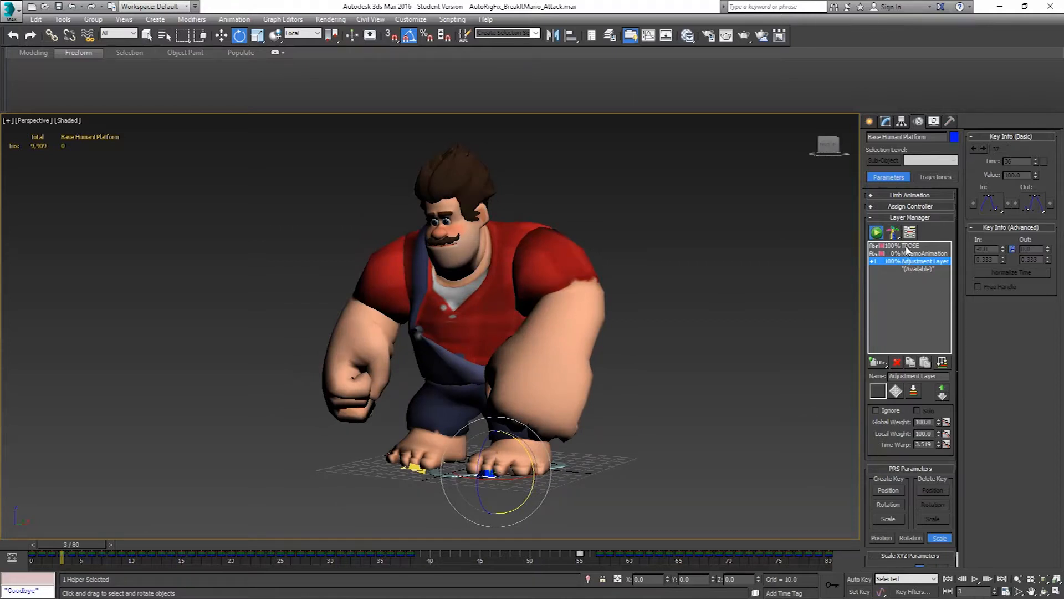
# Add a new absolute animation layer and collapse the layers into it over frames 0 to 80, one frame per sample
pyautogui.click(917, 270)
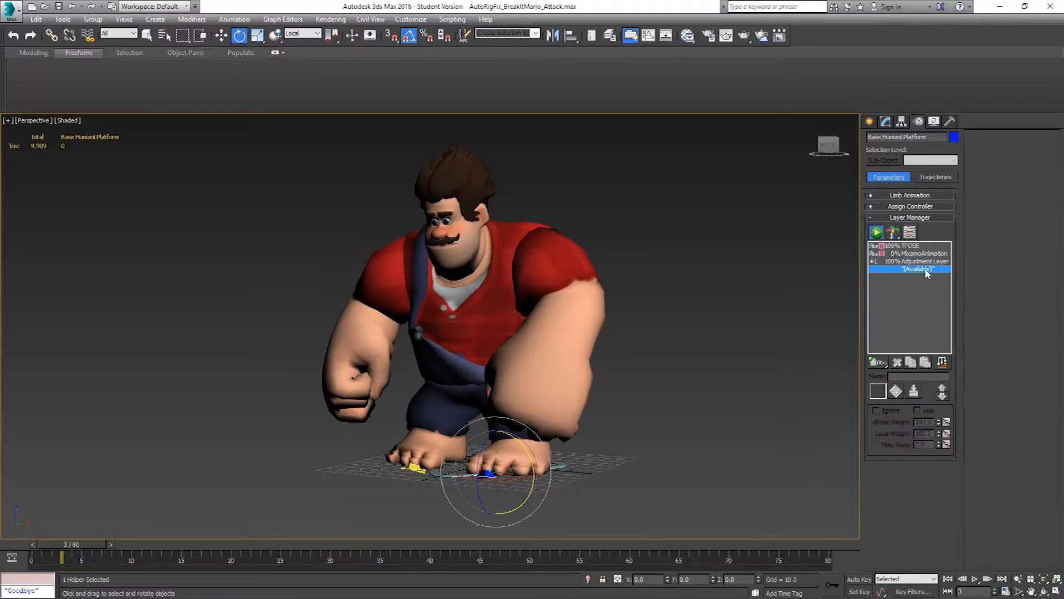
pyautogui.moveTo(881, 363); pyautogui.dragTo(881, 376)
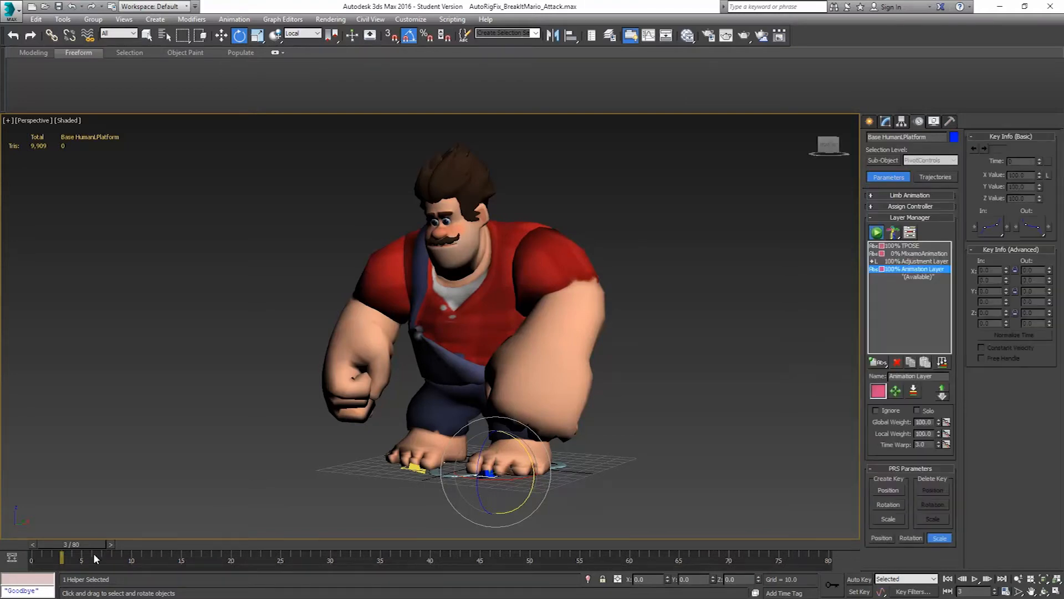
pyautogui.moveTo(89, 541); pyautogui.dragTo(33, 548)
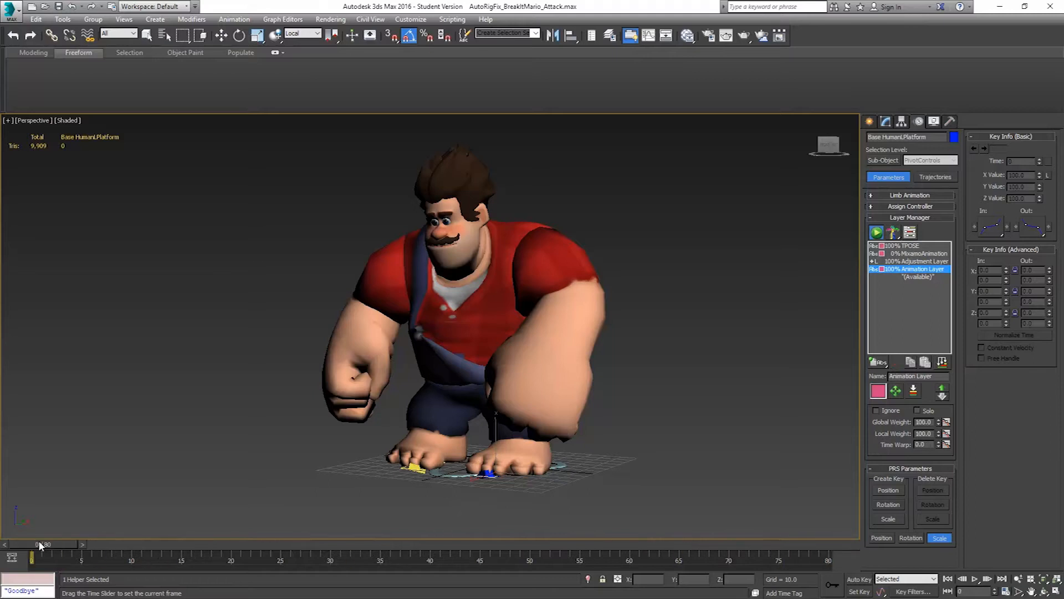
pyautogui.click(942, 362)
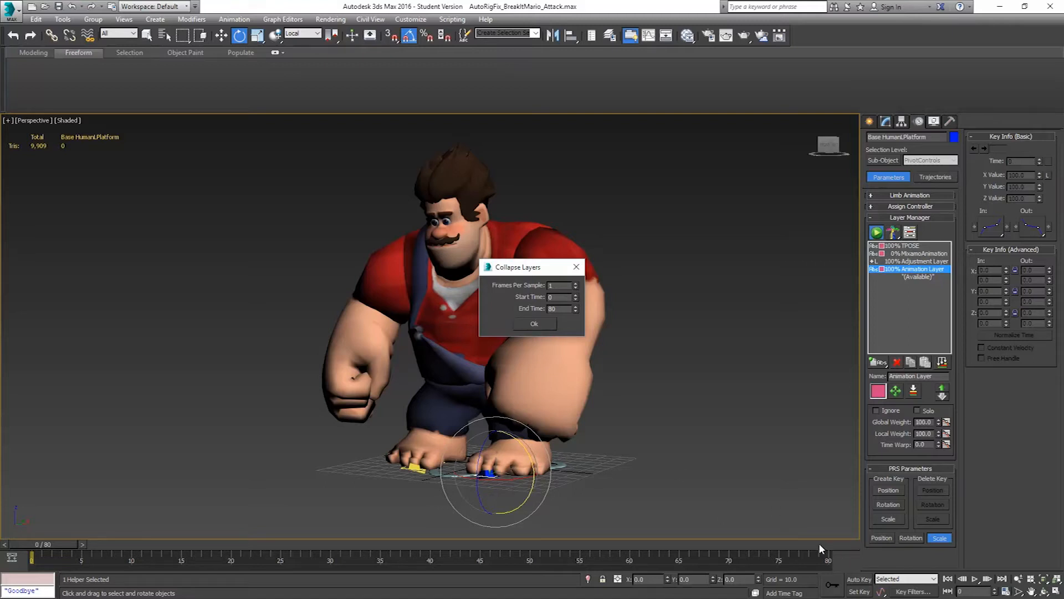
pyautogui.click(535, 324)
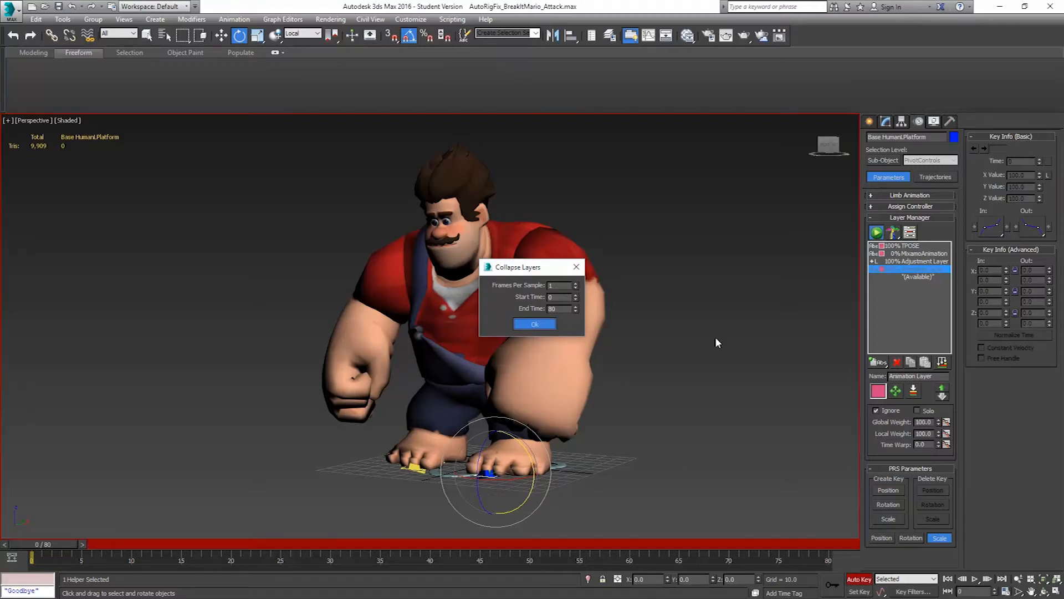
# Delete the Adjustment Layer, MixamoAnimation and TPOSE layers, and play back the collapsed animation
pyautogui.moveTo(59, 542); pyautogui.dragTo(835, 551)
pyautogui.press('e')
pyautogui.click(917, 261)
pyautogui.click(896, 363)
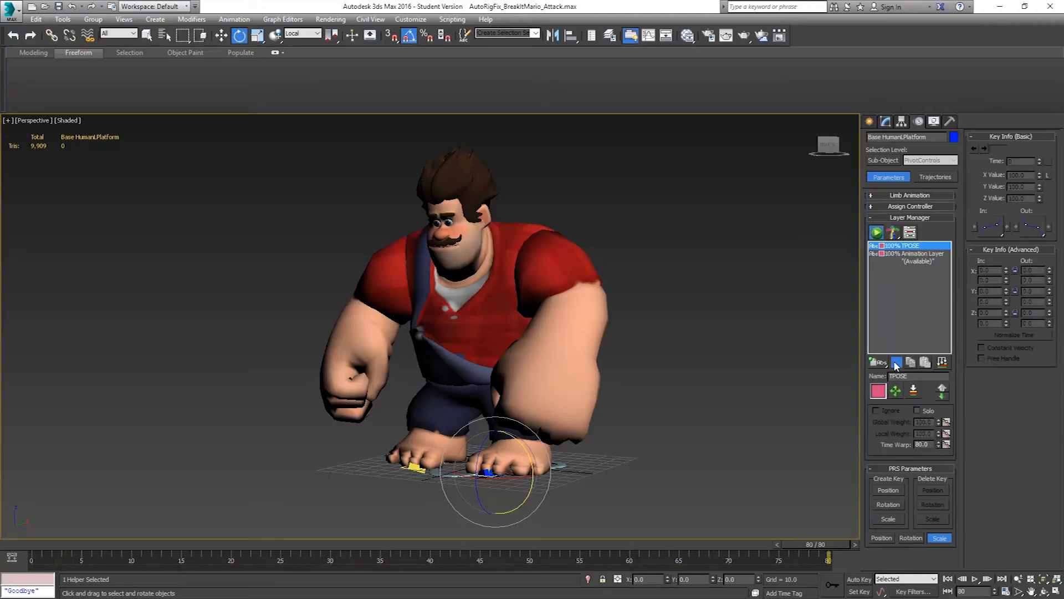
pyautogui.click(920, 247)
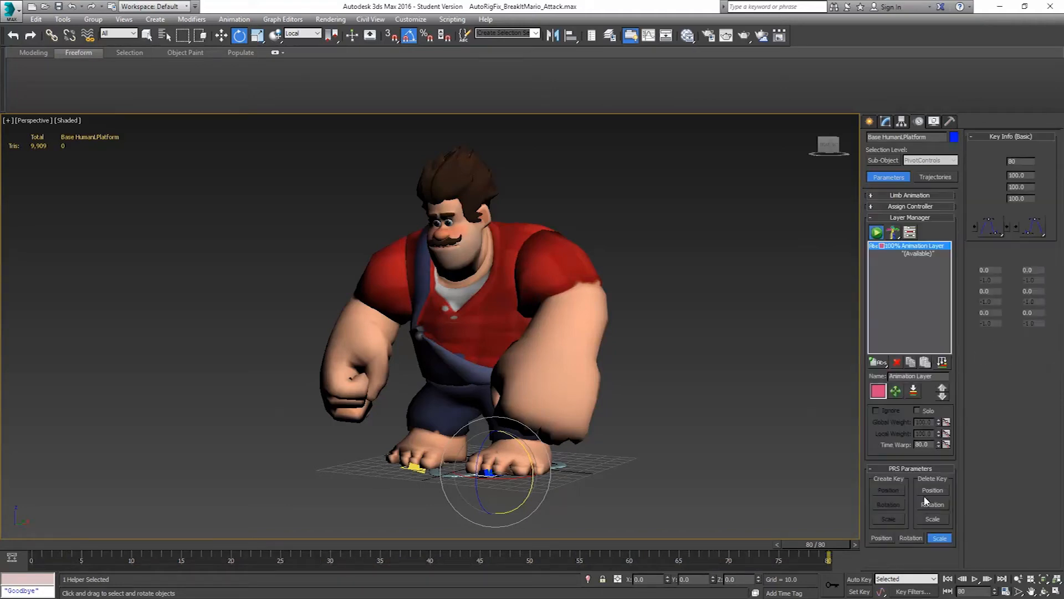
pyautogui.click(975, 578)
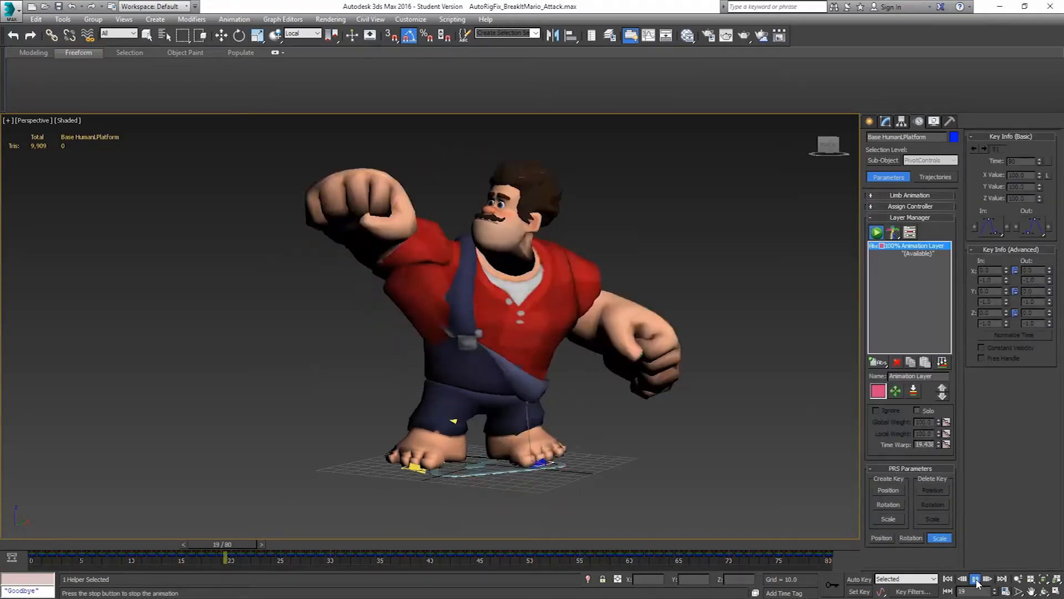
pyautogui.click(975, 578)
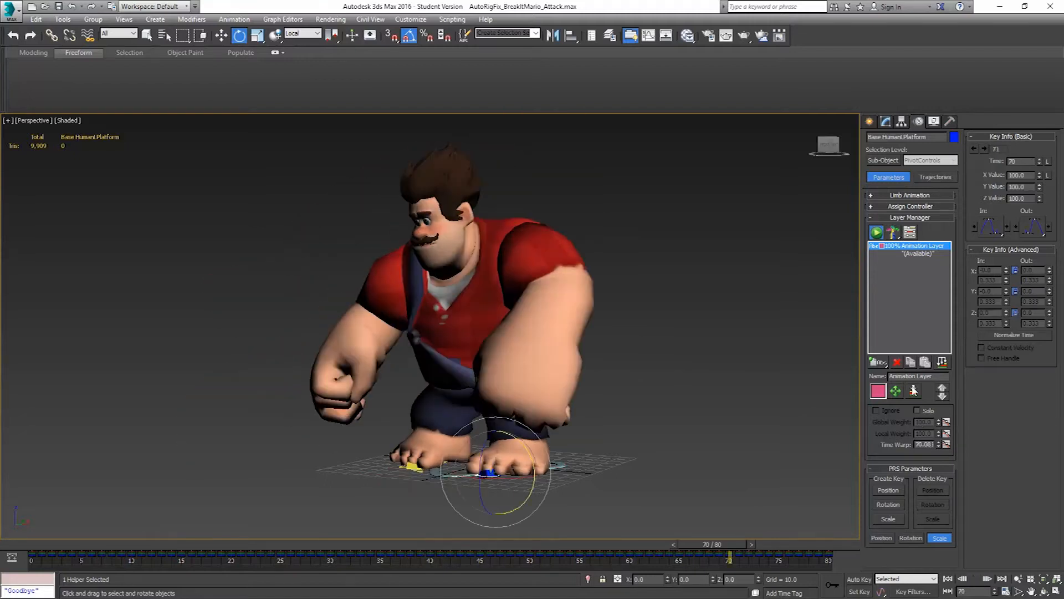
# Rename the remaining animation layer Attack
pyautogui.click(914, 376)
pyautogui.write('Attack')
pyautogui.press('Return')
# Start saving a CAT clip of the Base Human rig and create a BreakItMarioAnims folder inside Clips
pyautogui.click(564, 465)
pyautogui.keyDown('alt'); pyautogui.moveTo(604, 461); pyautogui.dragTo(582, 476, button='middle'); pyautogui.keyUp('alt')
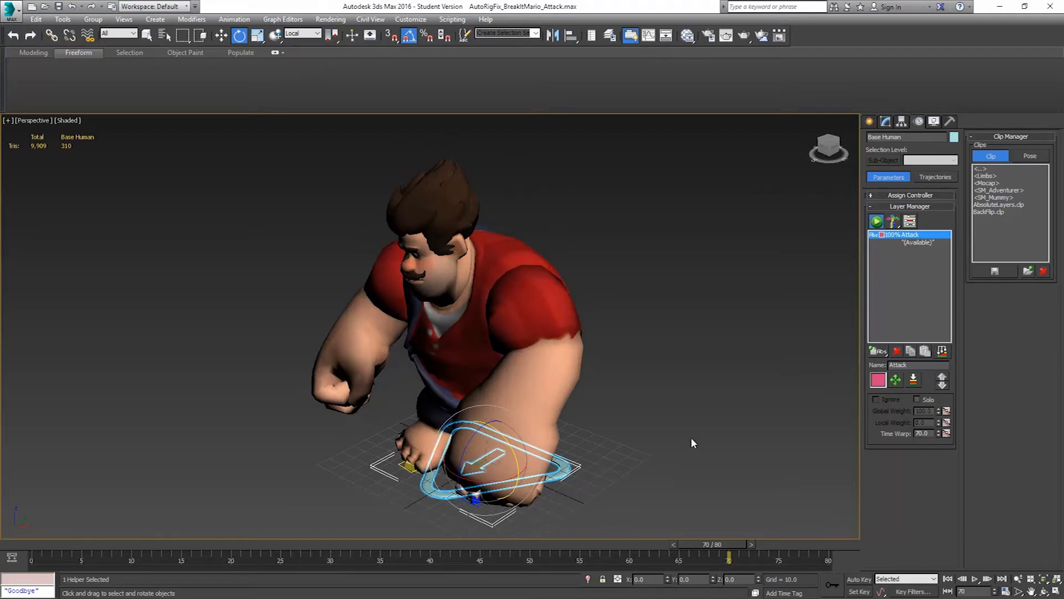
pyautogui.click(995, 271)
pyautogui.rightClick(470, 256)
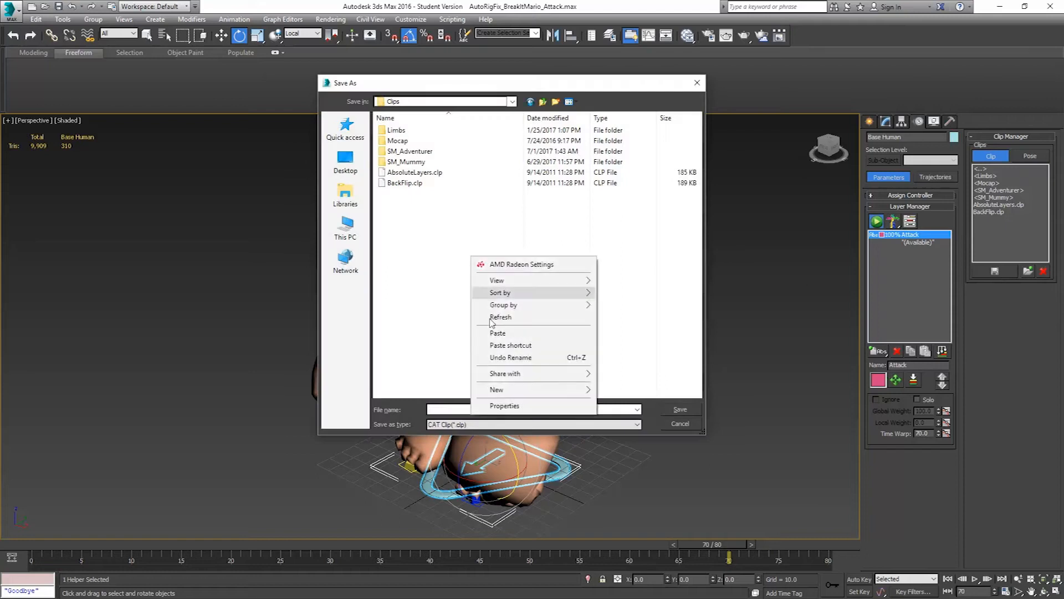
pyautogui.moveTo(519, 396)
pyautogui.click(627, 392)
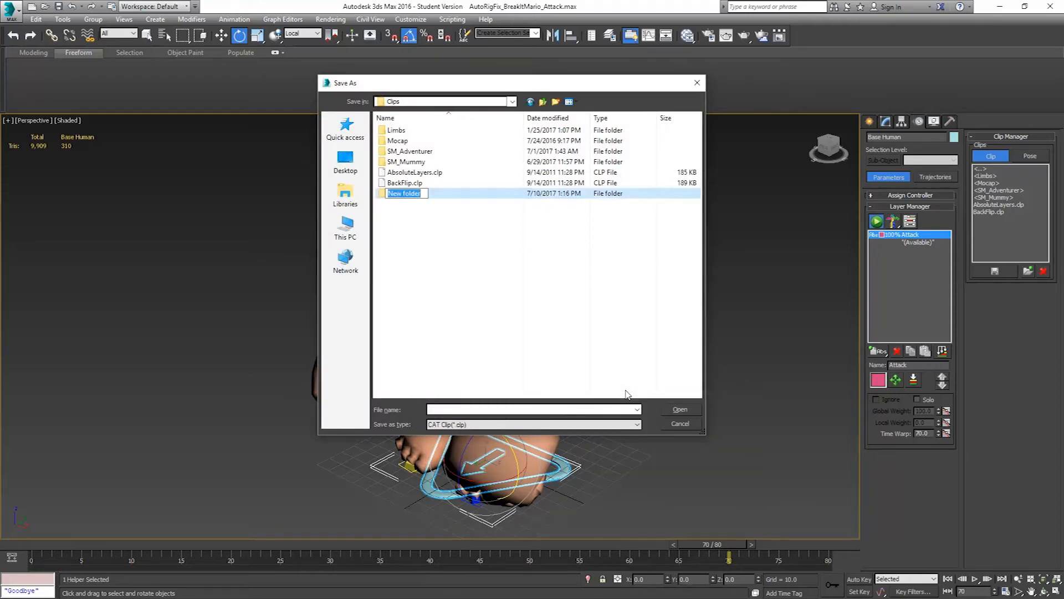
pyautogui.write('BreakItMarioAnims')
pyautogui.press('Return')
pyautogui.press('Return')
# Save the animation clip as BreakItMario_Attack in the BreakItMarioAnims folder
pyautogui.click(454, 408)
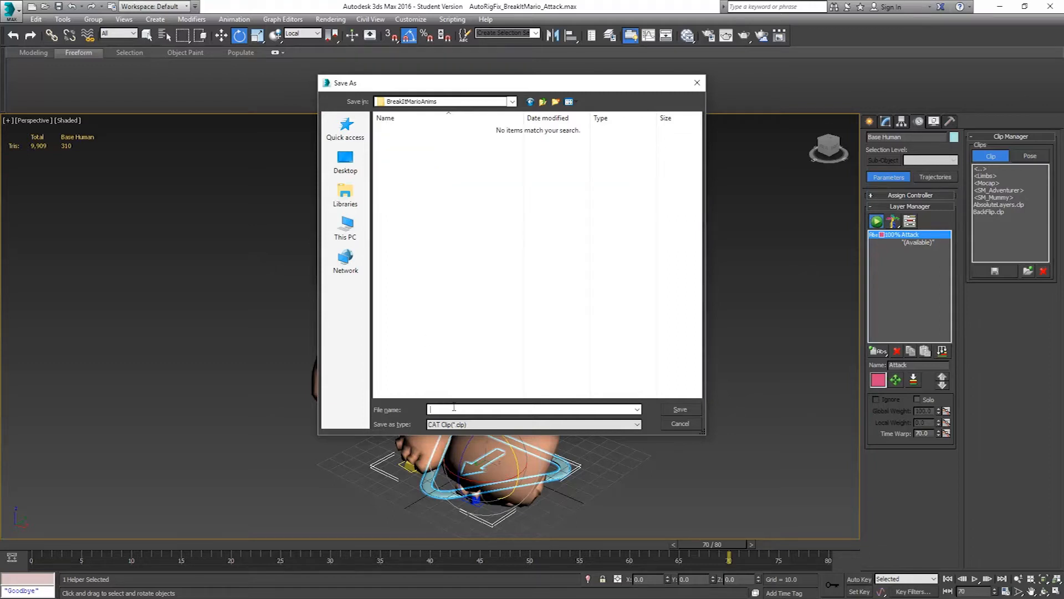
pyautogui.write('BreakItMarioAtta')
pyautogui.press('BackSpace')
pyautogui.press('BackSpace')
pyautogui.press('BackSpace')
pyautogui.write('_Attack')
pyautogui.click(678, 410)
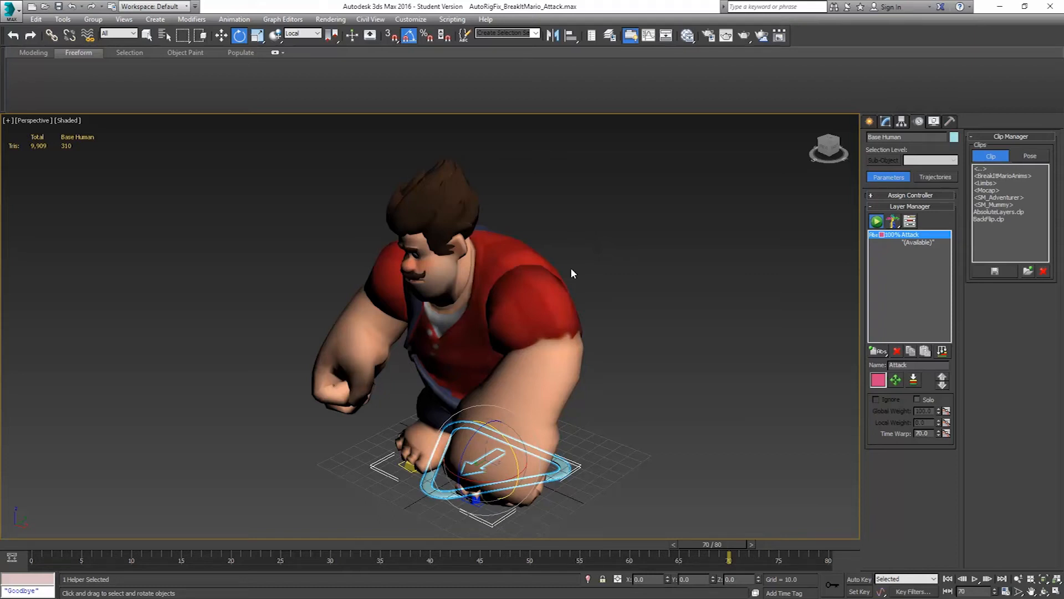
# Save the scene as a new file named AutoRigFix_BreakItMario_Attack_Collapsed.max in FinalAnimations
pyautogui.keyDown('alt'); pyautogui.moveTo(546, 304); pyautogui.dragTo(600, 290, button='middle'); pyautogui.keyUp('alt')
pyautogui.click(15, 16)
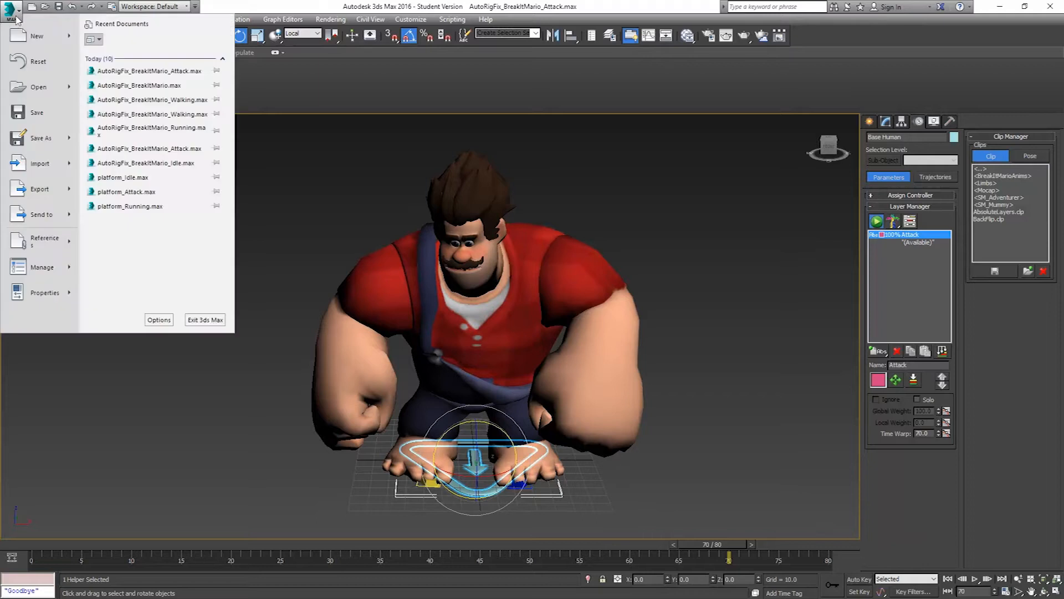
pyautogui.click(48, 138)
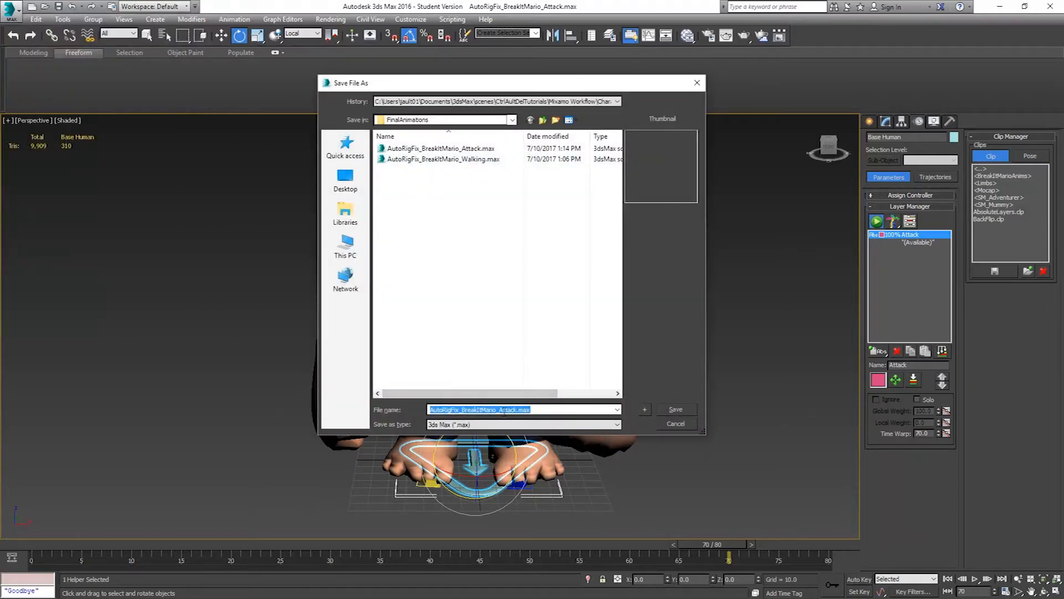
pyautogui.click(516, 410)
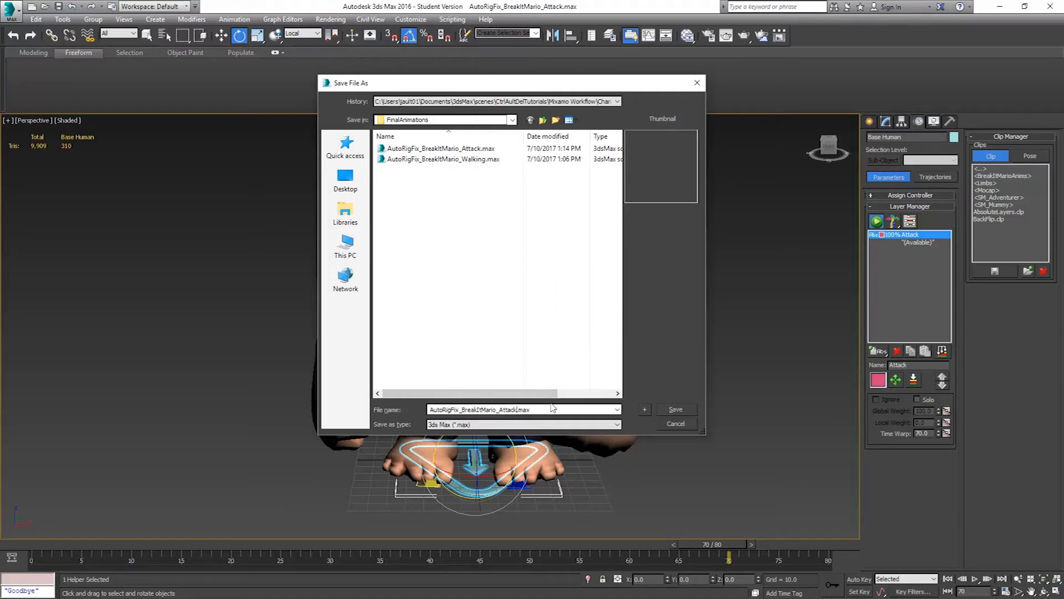
pyautogui.write('_Collapsed')
pyautogui.press('Return')
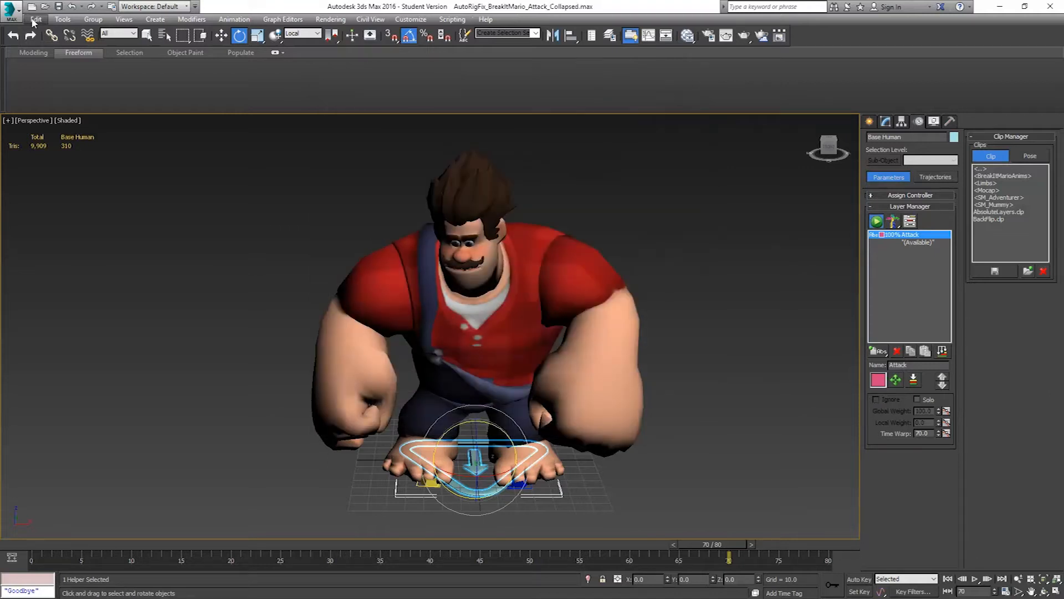
# Open AutoRigFix_BreakItMario_Idle.max from the StartAnimations folder
pyautogui.click(12, 13)
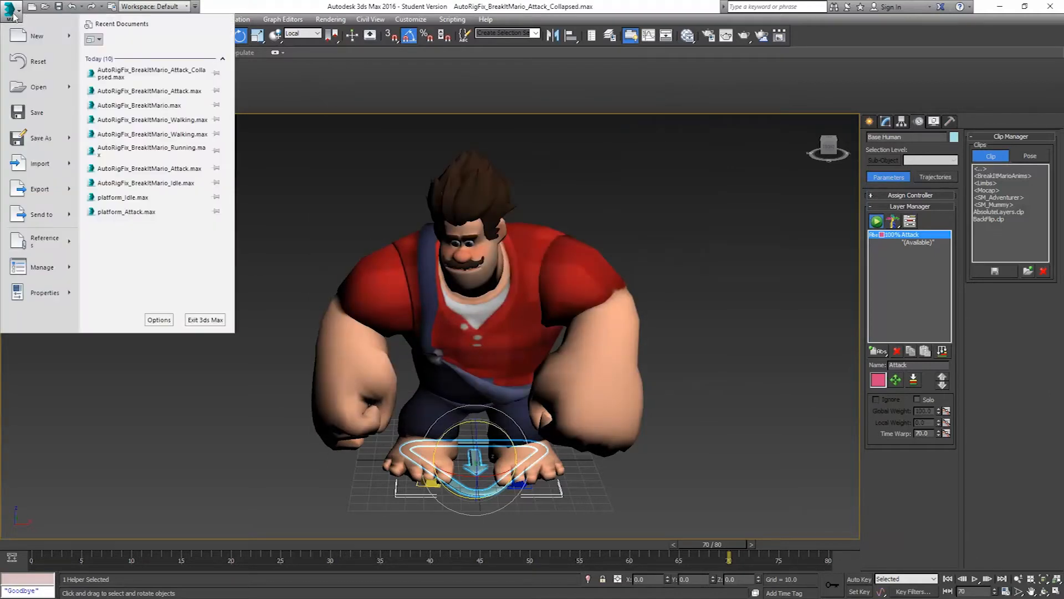
pyautogui.click(38, 87)
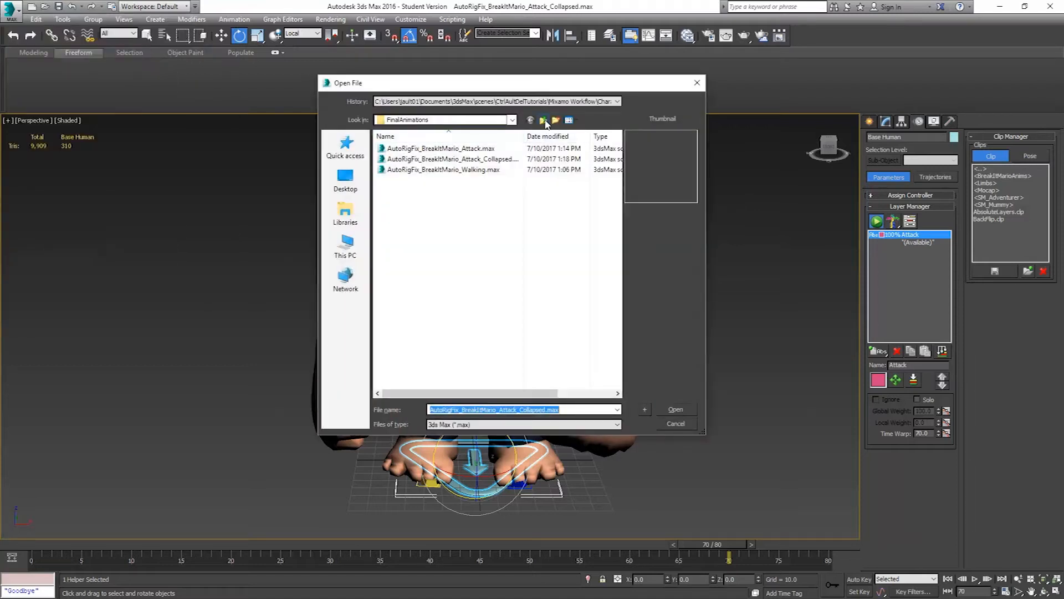
pyautogui.click(544, 121)
pyautogui.doubleClick(408, 169)
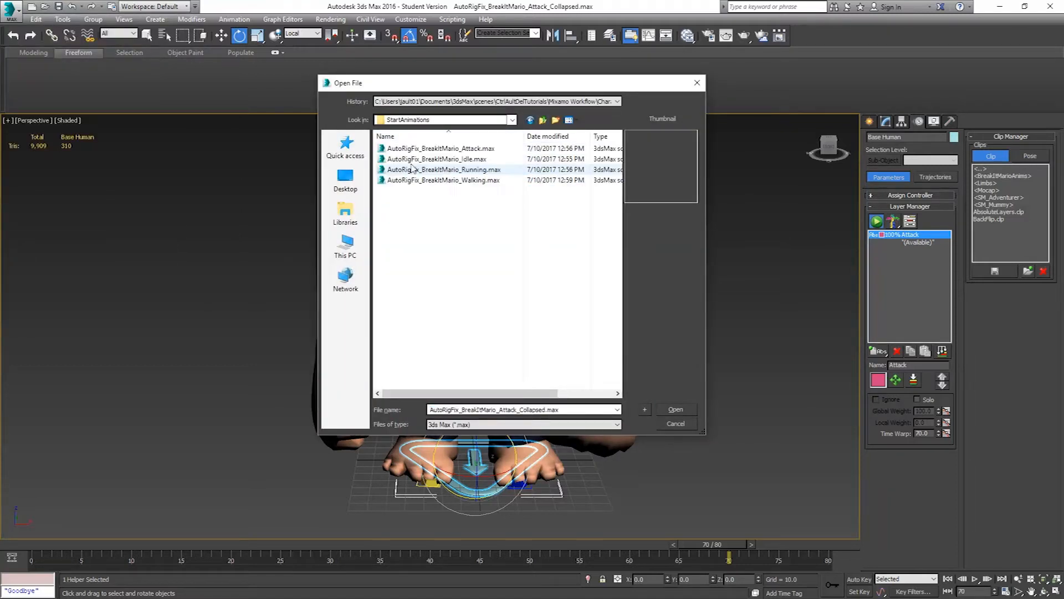
pyautogui.doubleClick(436, 159)
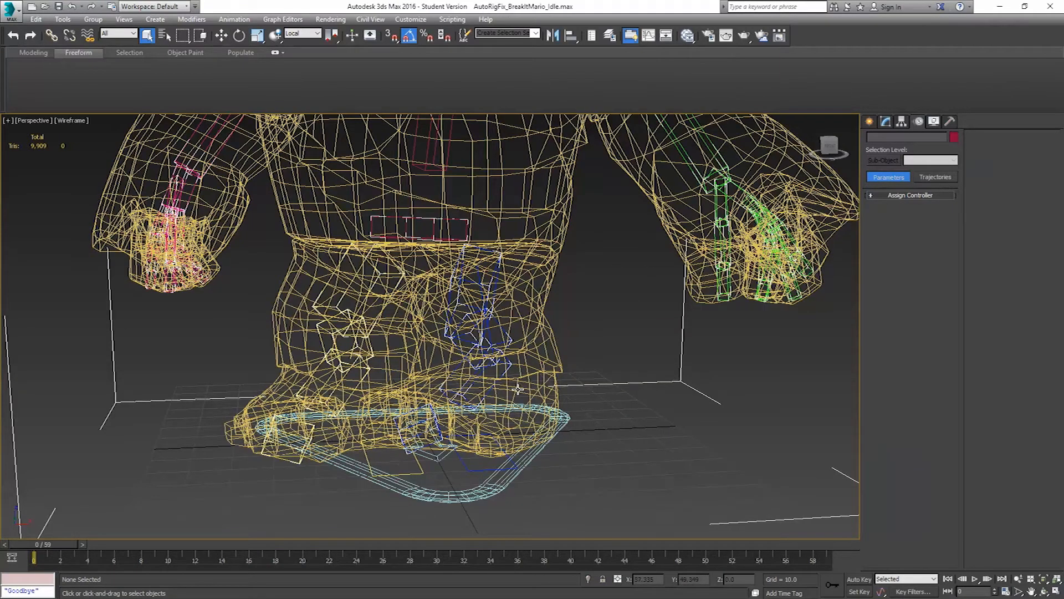
# Select the mesh and rig objects around the legs and feet and delete their keys across the whole timeline
pyautogui.press('F3')
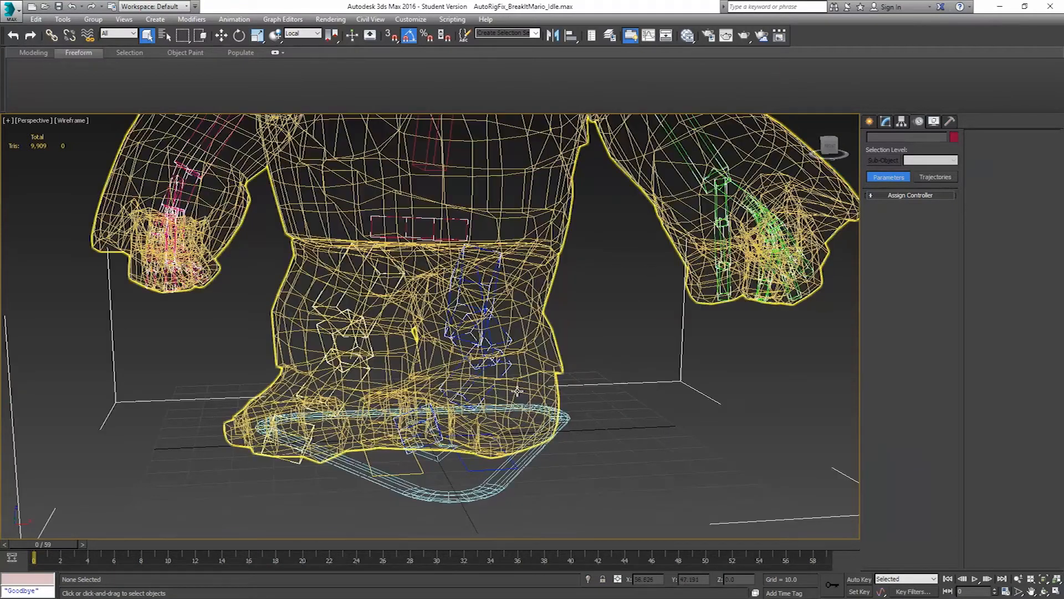
pyautogui.moveTo(510, 365)
pyautogui.keyDown('alt'); pyautogui.mouseDown(button='middle')
pyautogui.moveTo(503, 371)
pyautogui.moveTo(528, 392)
pyautogui.mouseUp(button='middle'); pyautogui.keyUp('alt')
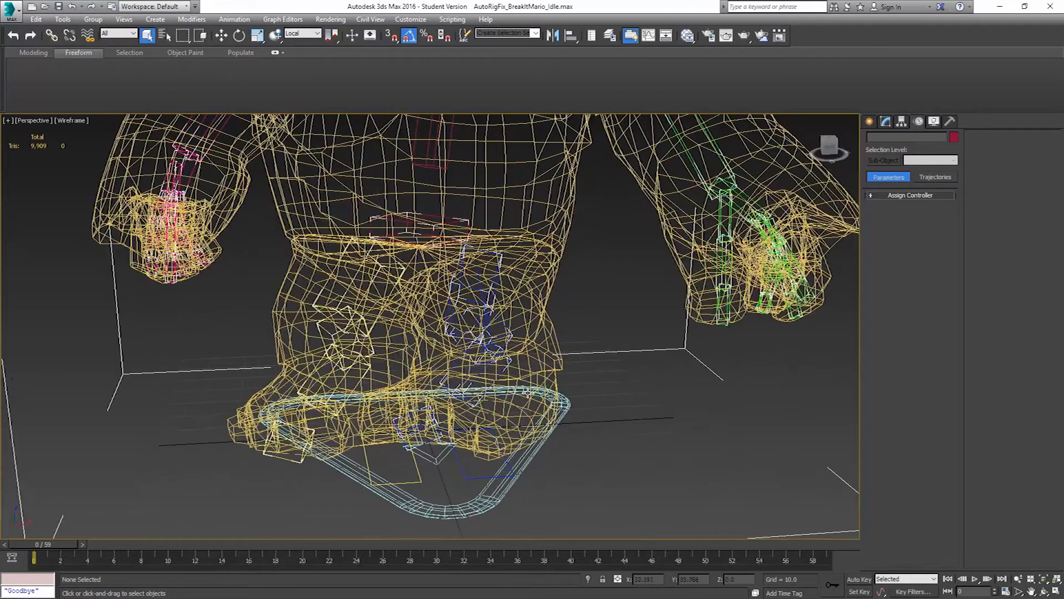
pyautogui.moveTo(624, 515); pyautogui.dragTo(217, 294)
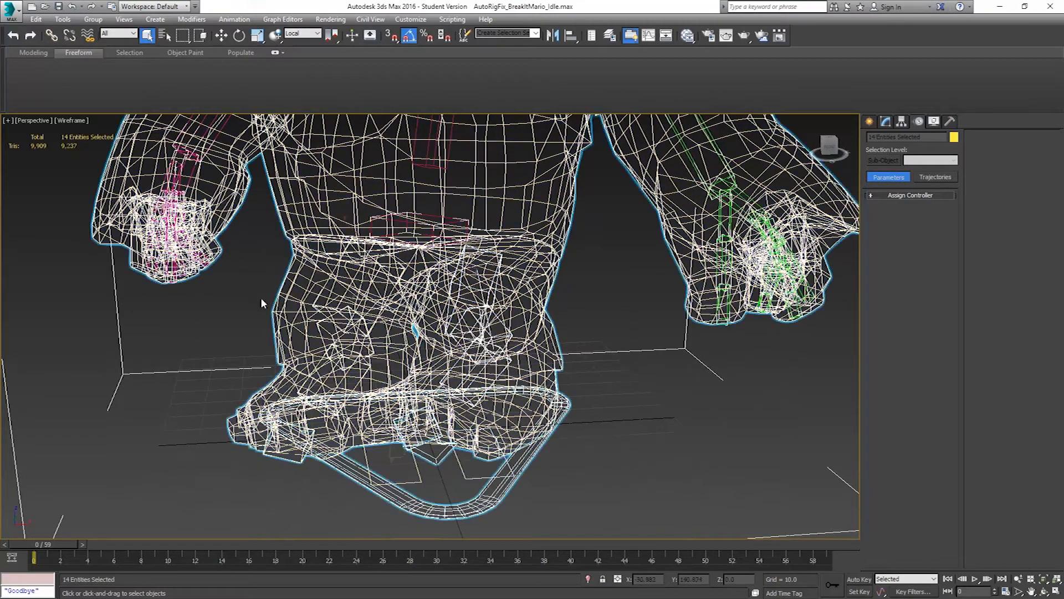
pyautogui.moveTo(844, 560); pyautogui.dragTo(17, 503)
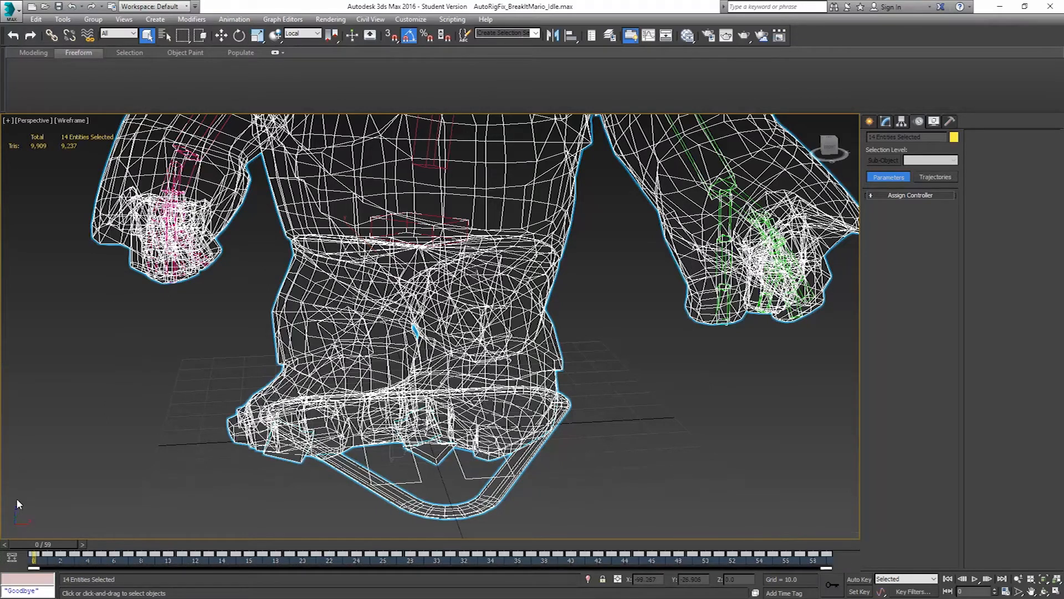
pyautogui.press('Delete')
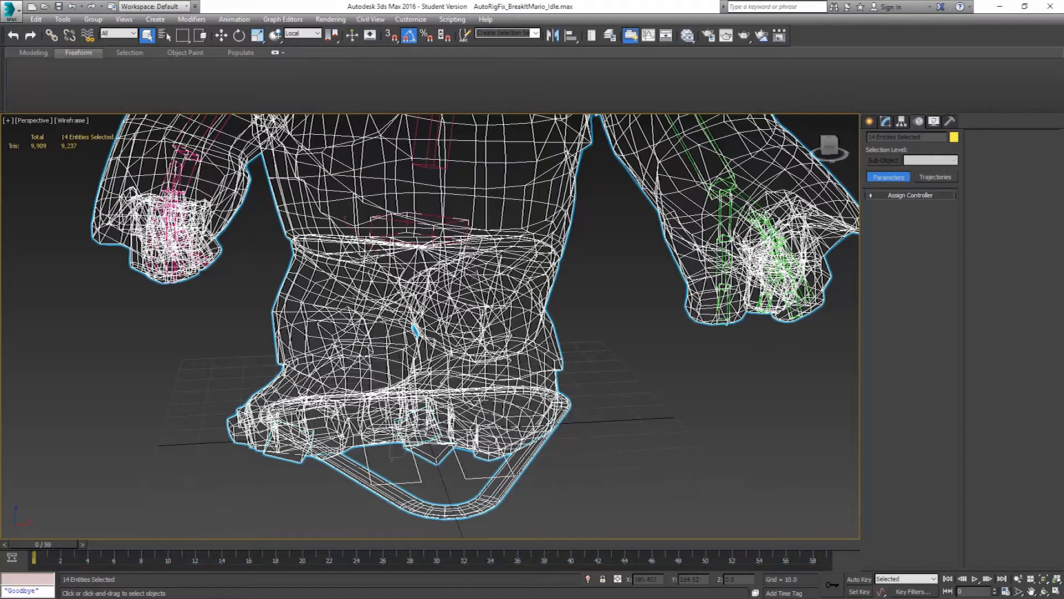
# Select only the rig's left palm bone in wireframe display to reach its animation layers
pyautogui.doubleClick(743, 199)
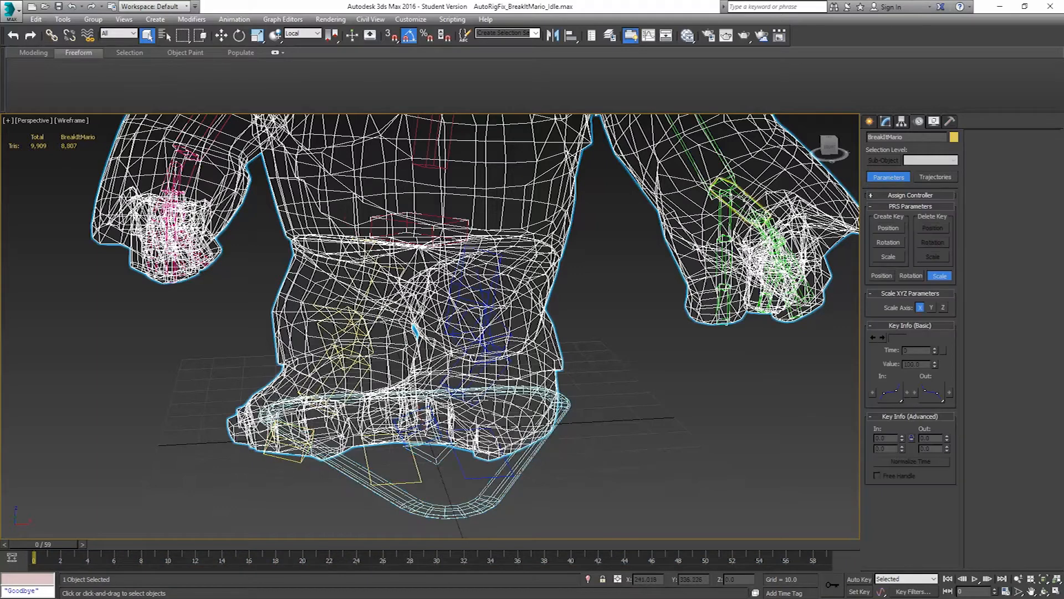
pyautogui.keyDown('alt'); pyautogui.moveTo(751, 199); pyautogui.dragTo(685, 249, button='middle'); pyautogui.keyUp('alt')
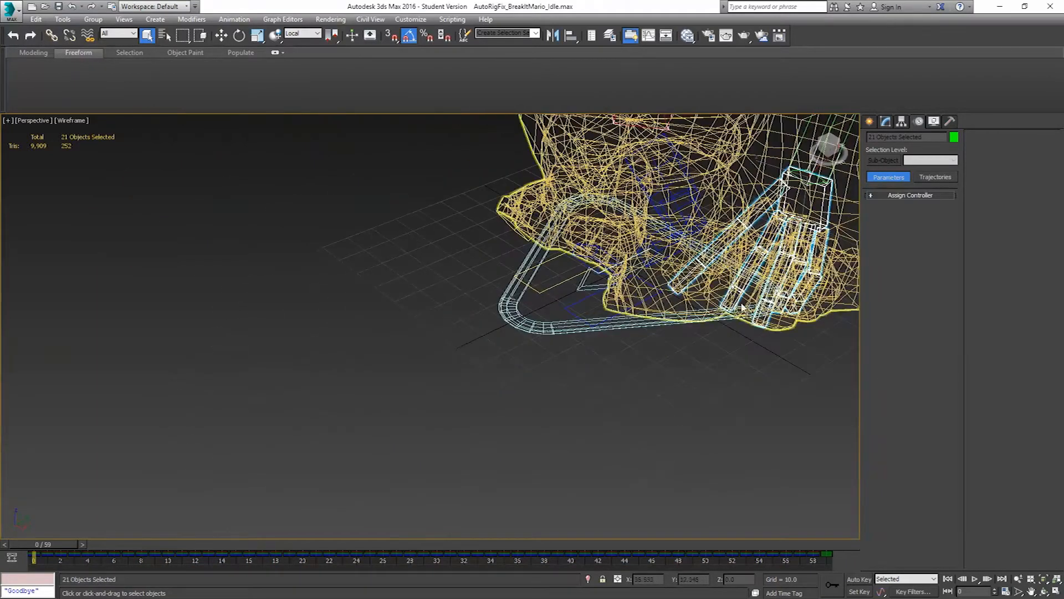
pyautogui.moveTo(757, 265)
pyautogui.keyDown('alt'); pyautogui.mouseDown(button='middle')
pyautogui.moveTo(787, 260)
pyautogui.moveTo(787, 277)
pyautogui.mouseUp(button='middle'); pyautogui.keyUp('alt')
pyautogui.press('F3')
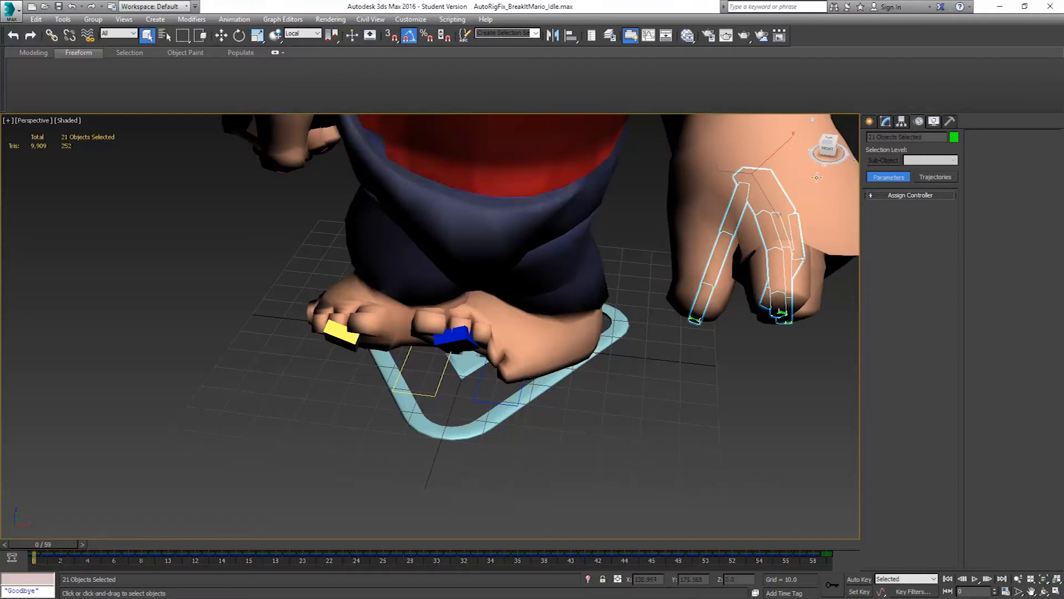
pyautogui.click(760, 198)
pyautogui.press('F3')
pyautogui.click(764, 195)
pyautogui.click(785, 189)
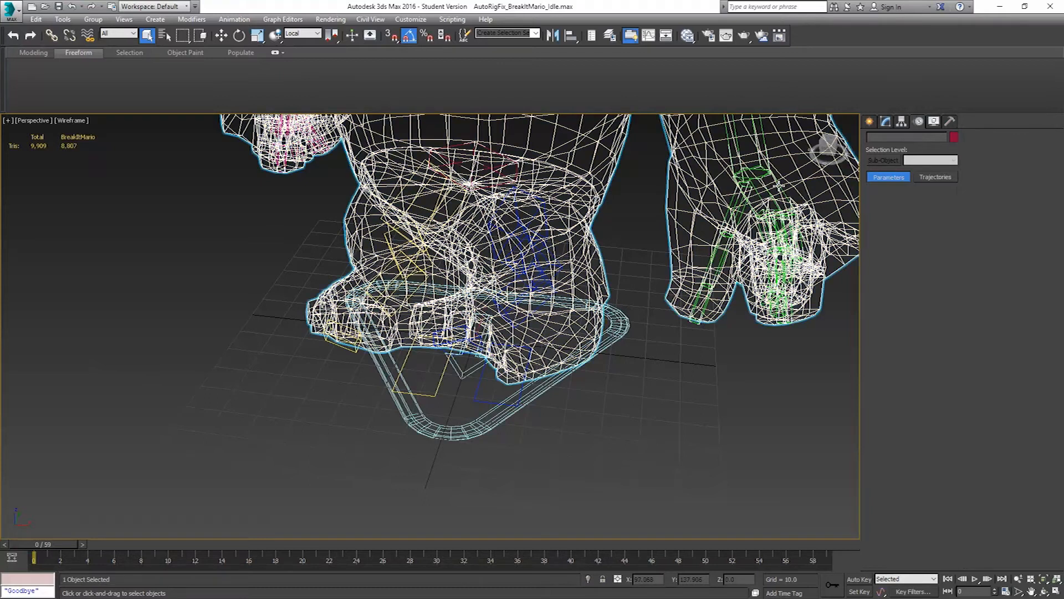
pyautogui.click(775, 184)
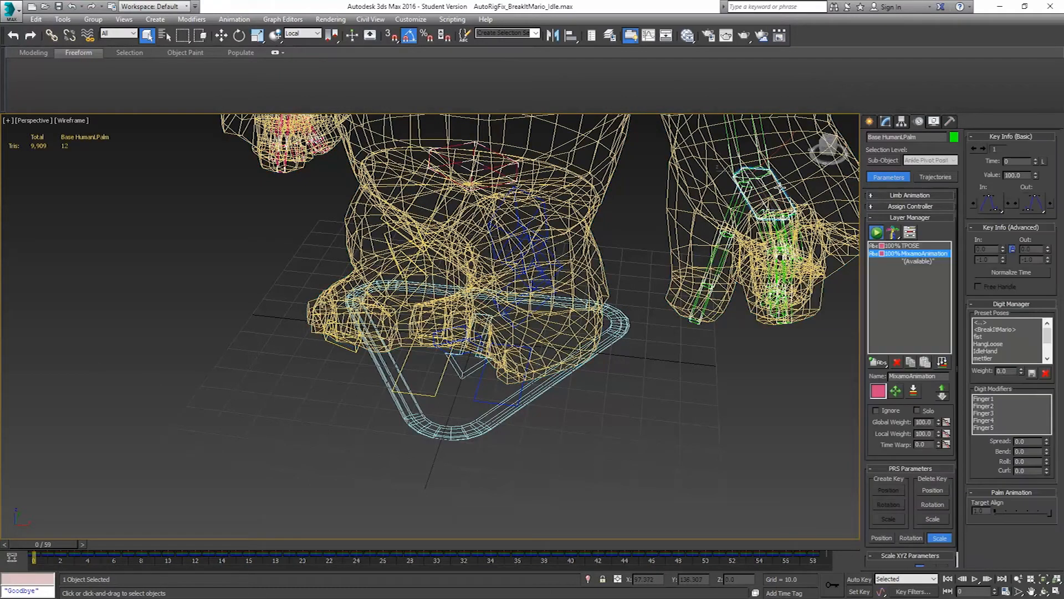
# Set the MixamoAnimation layer's local weight to 0 on the left palm and on the right palm
pyautogui.rightClick(938, 434)
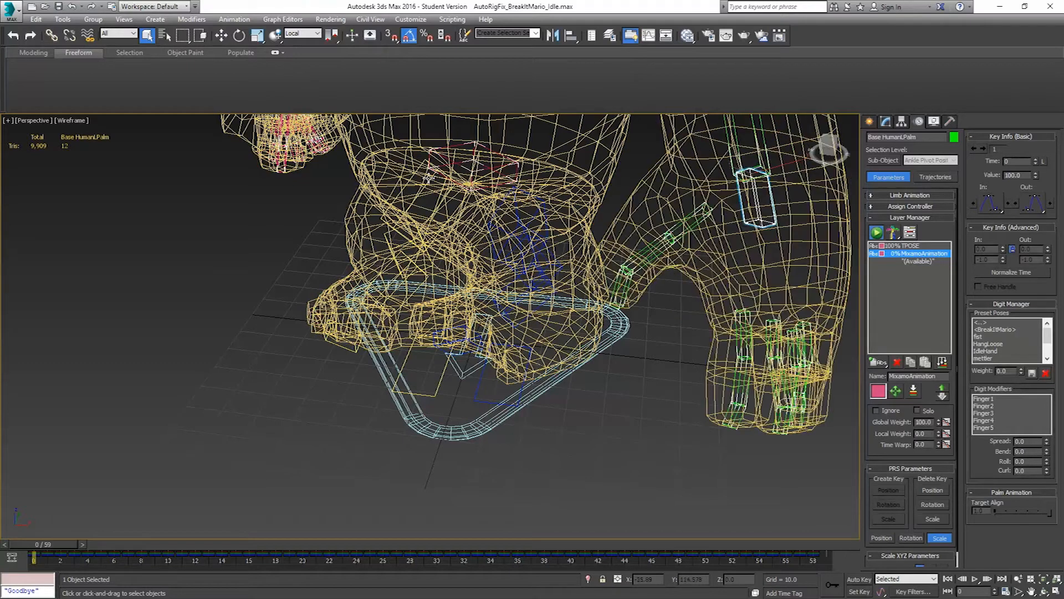
pyautogui.moveTo(342, 157); pyautogui.dragTo(449, 257, button='middle')
pyautogui.moveTo(388, 319); pyautogui.dragTo(498, 164, button='middle')
pyautogui.keyDown('alt'); pyautogui.moveTo(340, 335); pyautogui.dragTo(328, 363, button='middle'); pyautogui.keyUp('alt')
pyautogui.click(378, 259)
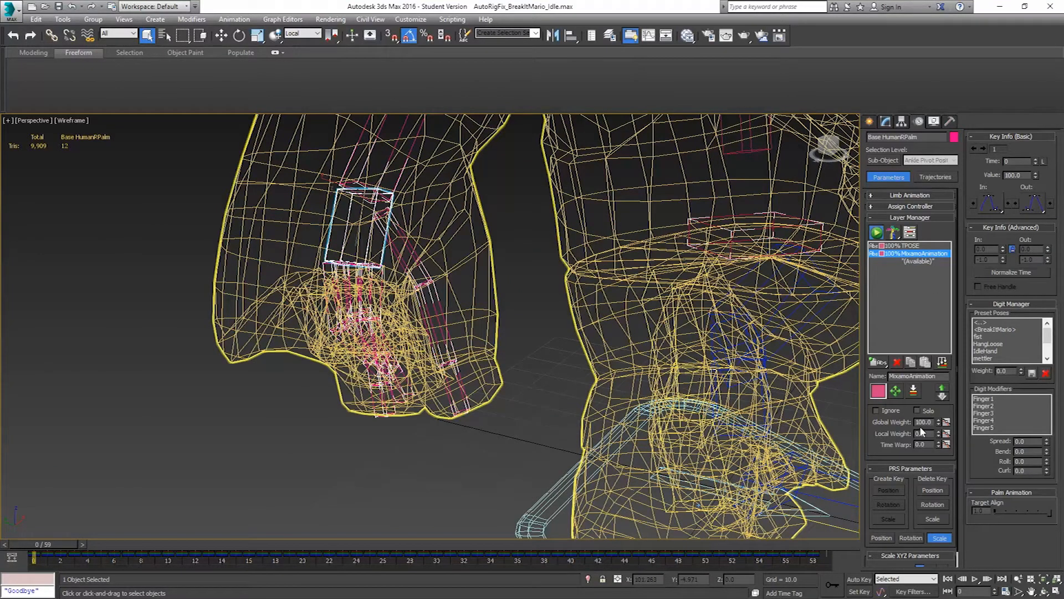
pyautogui.moveTo(715, 339); pyautogui.dragTo(659, 302, button='middle')
pyautogui.press('F3')
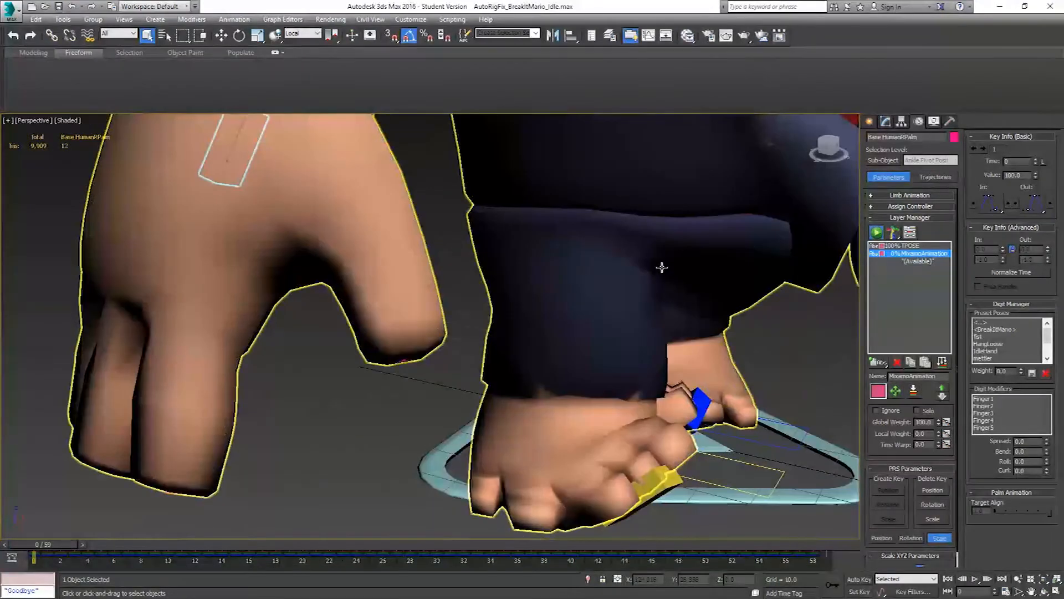
pyautogui.scroll(-5, 662, 268)
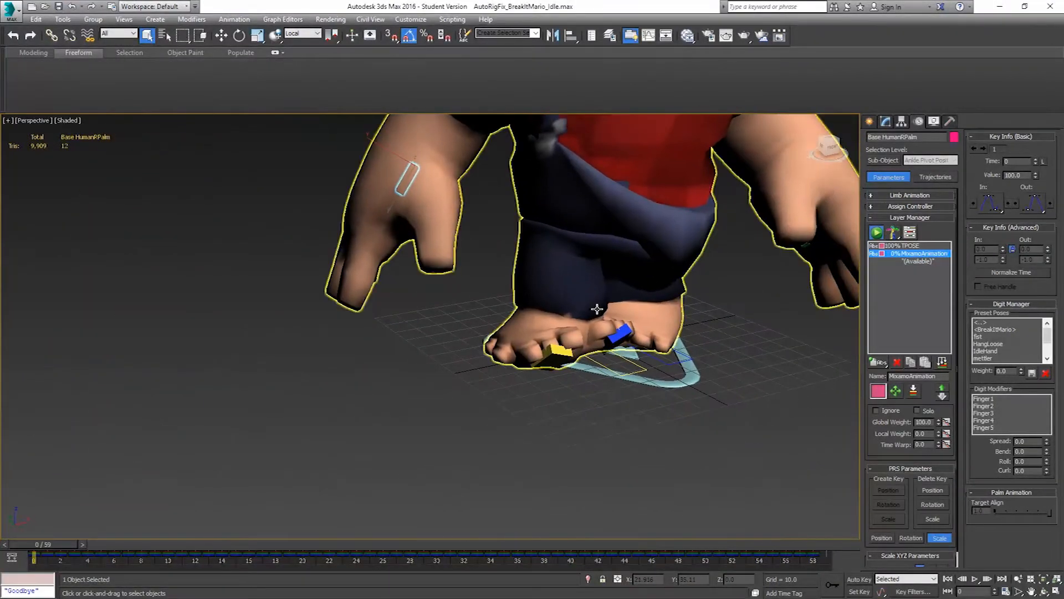
# Set the MixamoAnimation layer's local weight to 0 on the right thigh and on the left thigh in wireframe display
pyautogui.press('F3')
pyautogui.scroll(6, 576, 327)
pyautogui.scroll(-2, 571, 335)
pyautogui.moveTo(612, 213); pyautogui.dragTo(600, 324, button='middle')
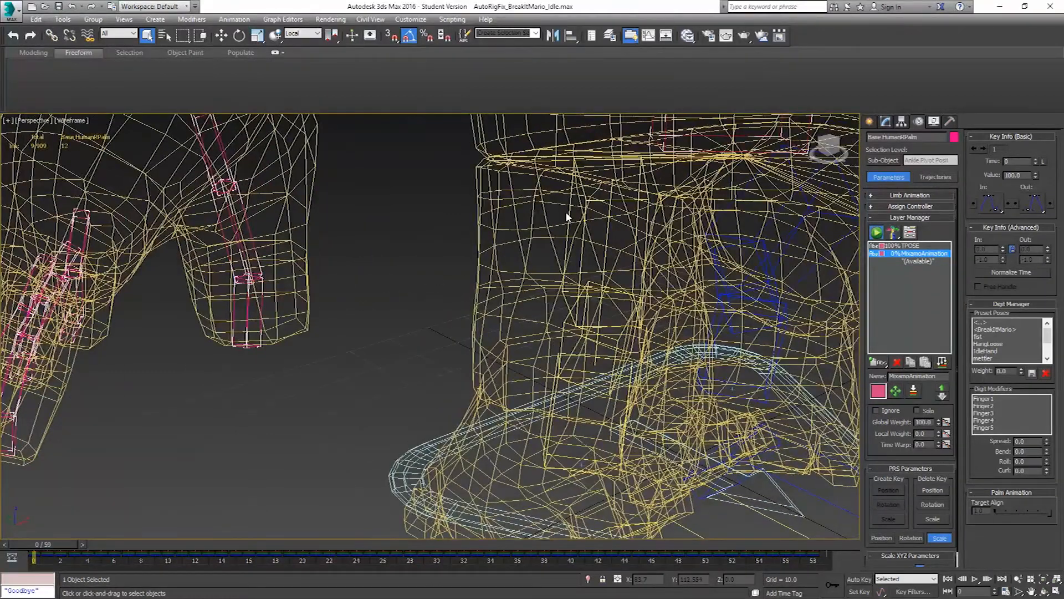
pyautogui.click(570, 215)
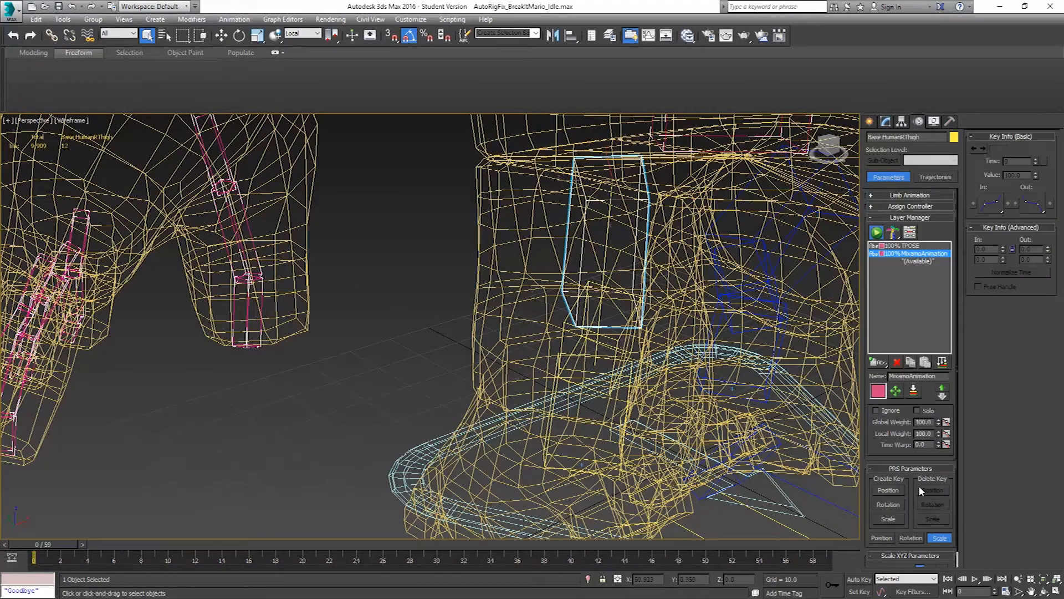
pyautogui.rightClick(939, 435)
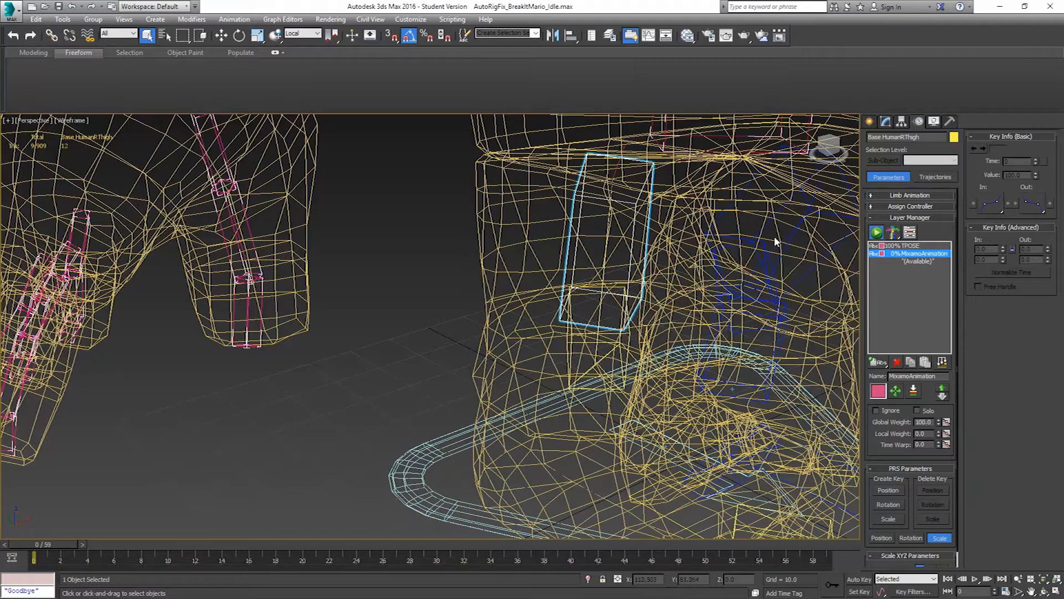
pyautogui.click(742, 199)
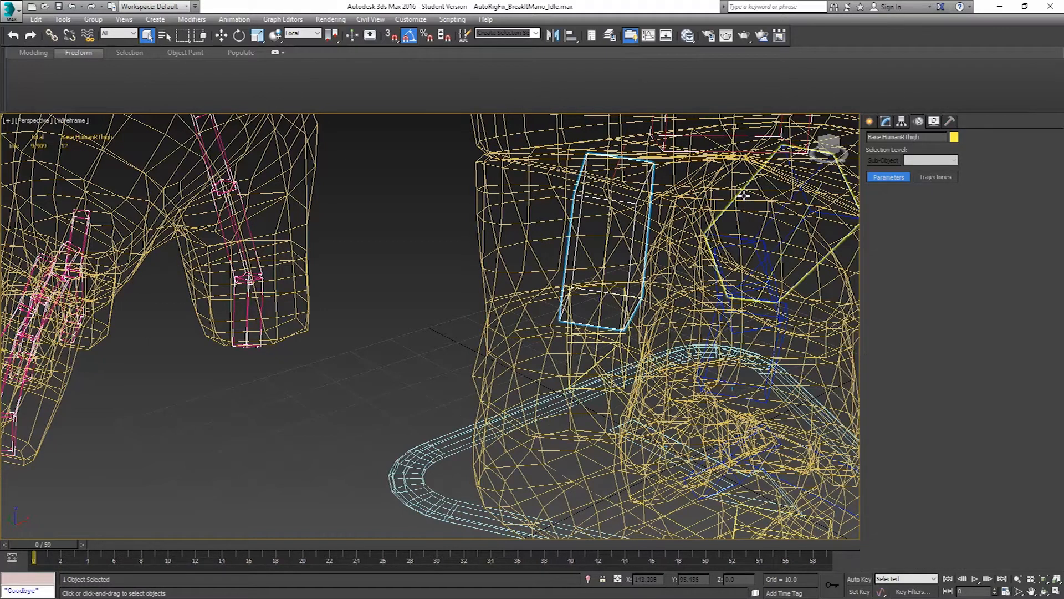
pyautogui.keyDown('alt'); pyautogui.moveTo(685, 311); pyautogui.dragTo(728, 331, button='middle'); pyautogui.keyUp('alt')
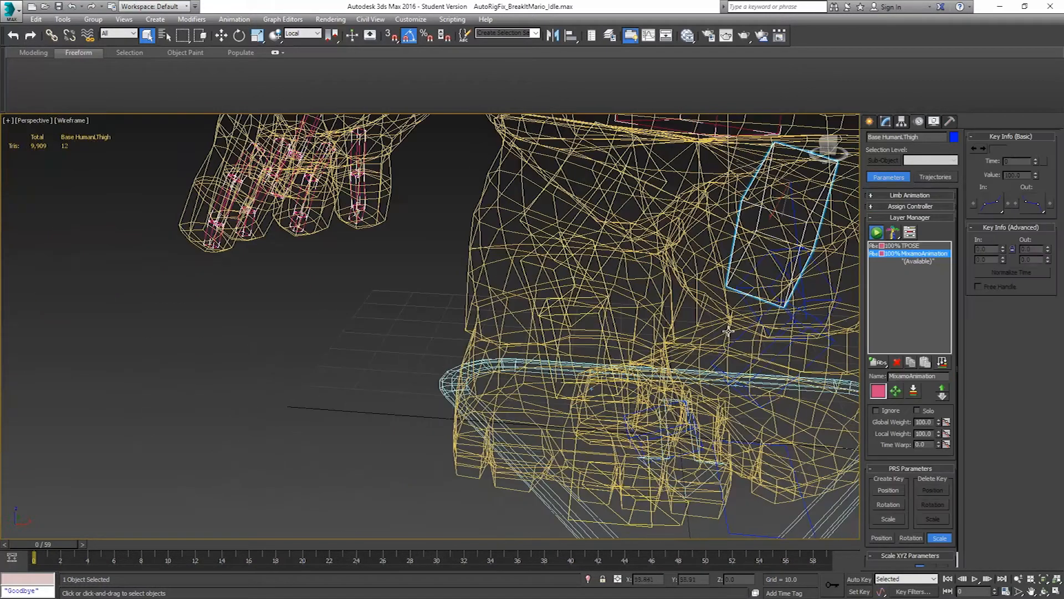
pyautogui.rightClick(939, 435)
# Select the left foot platform in shaded display and try to rotate it on the existing layer
pyautogui.press('F3')
pyautogui.keyDown('alt'); pyautogui.moveTo(757, 404); pyautogui.dragTo(743, 494, button='middle'); pyautogui.keyUp('alt')
pyautogui.click(709, 525)
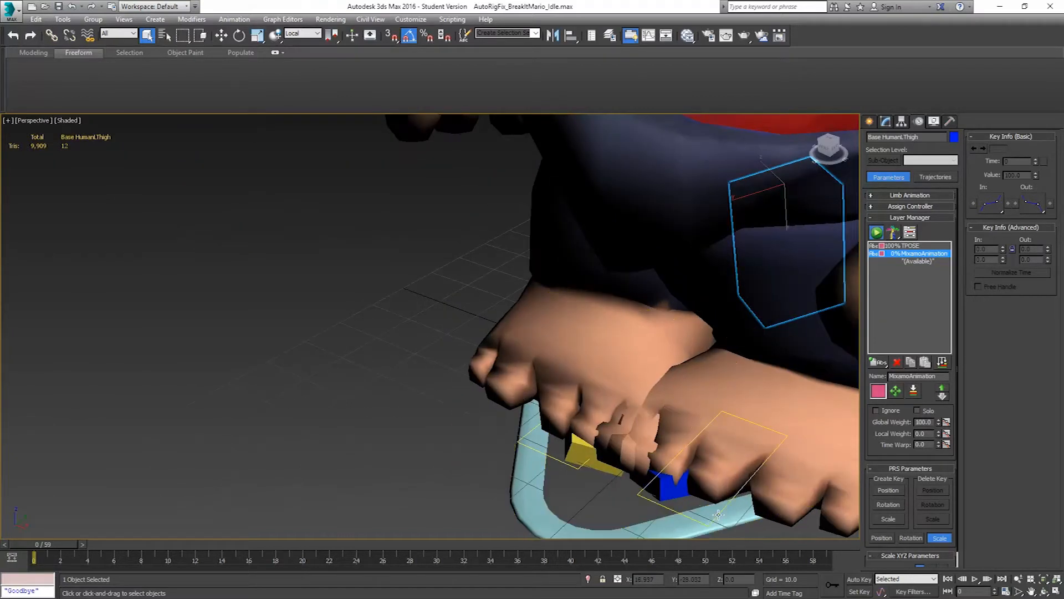
pyautogui.scroll(-5, 751, 453)
pyautogui.moveTo(753, 451); pyautogui.dragTo(669, 451, button='middle')
pyautogui.keyDown('alt'); pyautogui.moveTo(668, 450); pyautogui.dragTo(748, 433, button='middle'); pyautogui.keyUp('alt')
pyautogui.click(239, 35)
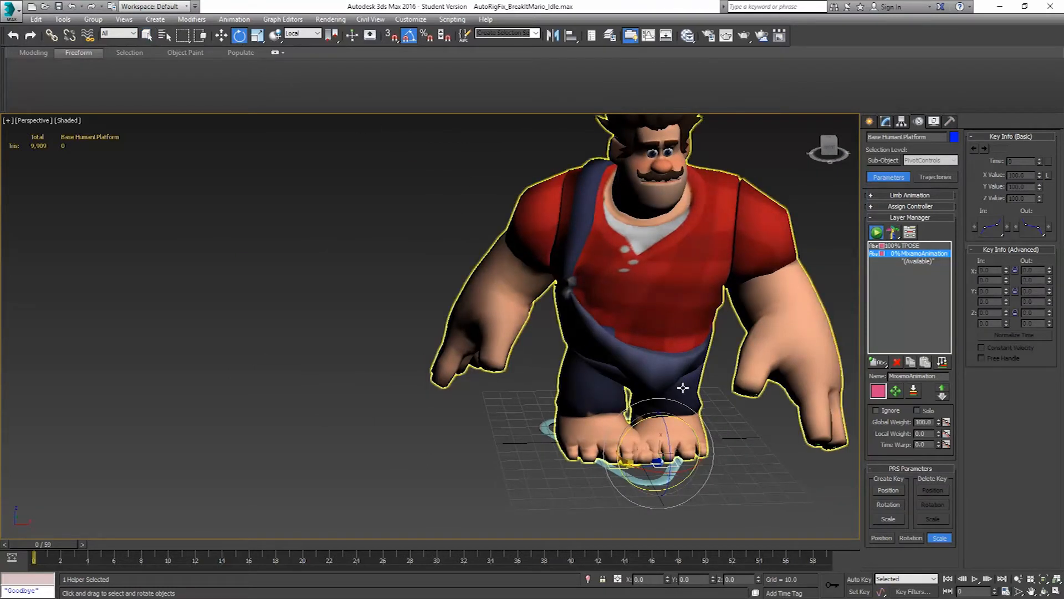
pyautogui.moveTo(687, 469); pyautogui.dragTo(674, 474)
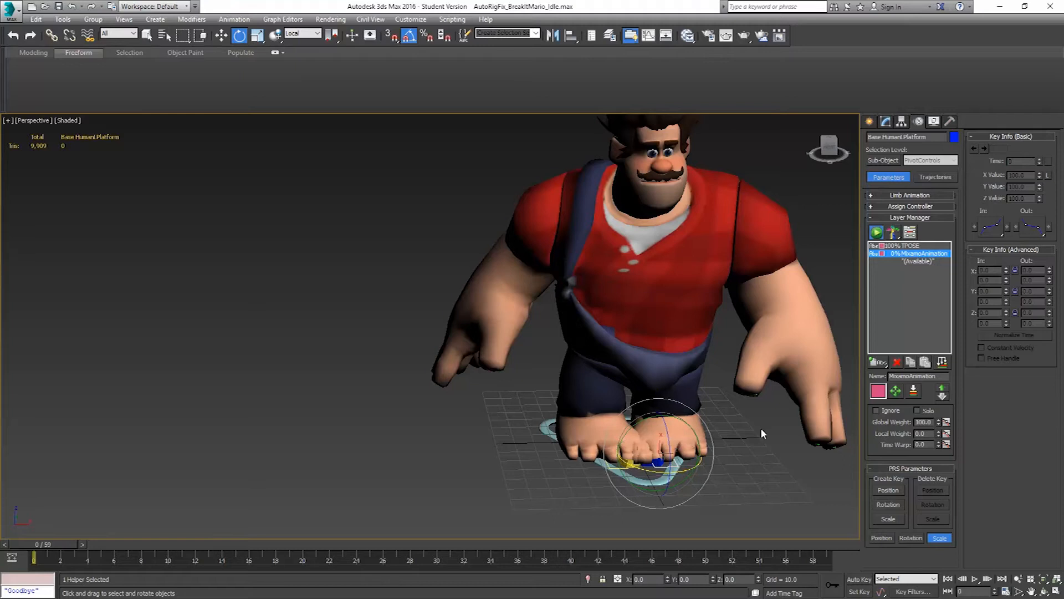
# Add a local adjustment layer after MixamoAnimation and rotate the left foot platform outward on it
pyautogui.click(922, 261)
pyautogui.moveTo(878, 365); pyautogui.dragTo(882, 395)
pyautogui.moveTo(682, 472); pyautogui.dragTo(664, 475)
pyautogui.keyDown('alt'); pyautogui.moveTo(704, 465); pyautogui.dragTo(737, 459, button='middle'); pyautogui.keyUp('alt')
# Rotate the right foot platform outward and move it away from the left foot to about X -25, Y -2.5
pyautogui.scroll(2, 737, 459)
pyautogui.scroll(3, 604, 451)
pyautogui.click(657, 481)
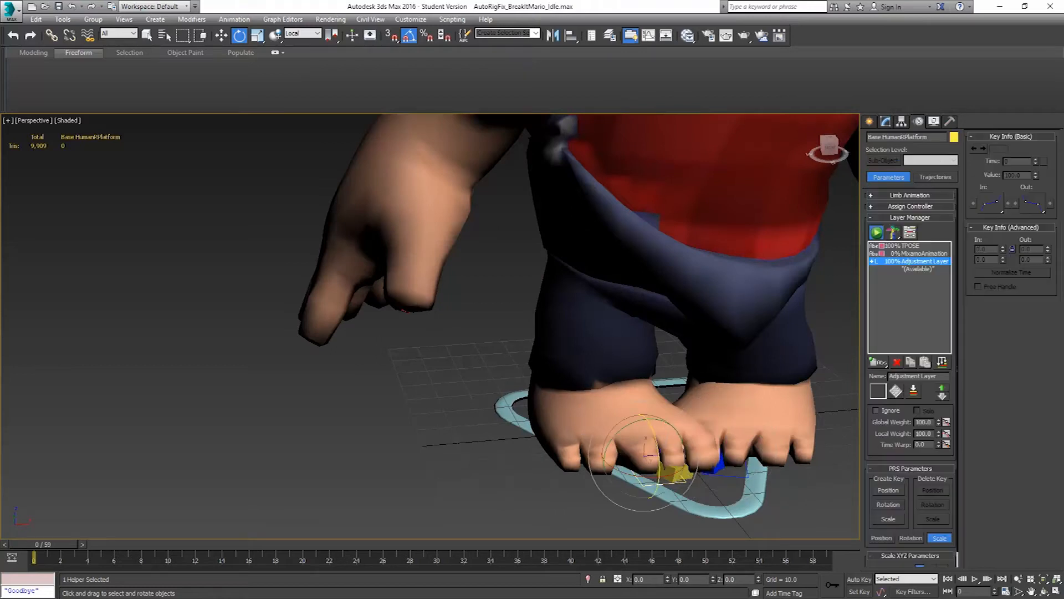
pyautogui.moveTo(663, 476); pyautogui.dragTo(639, 475)
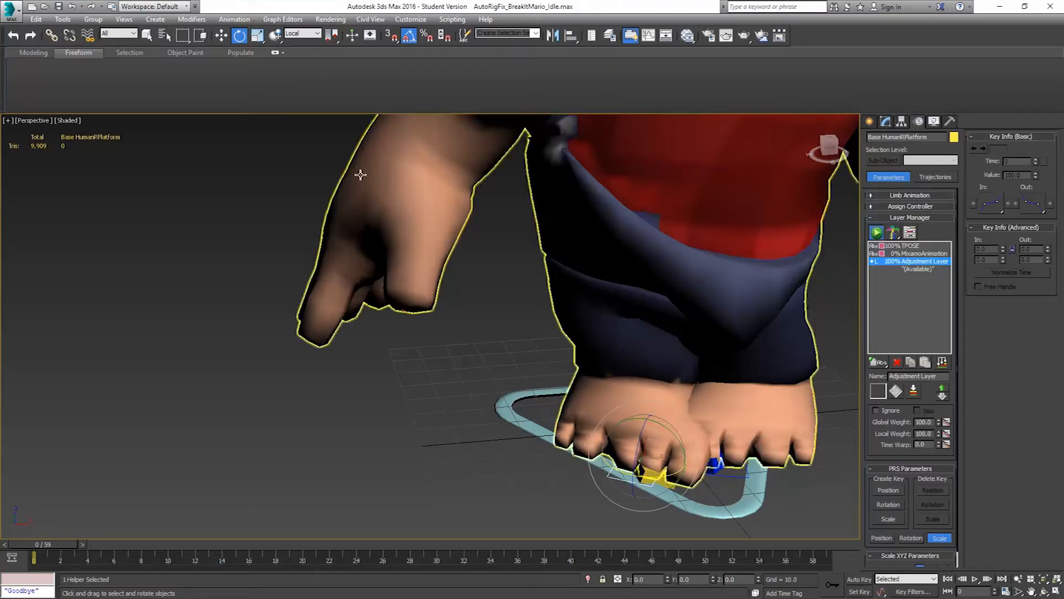
pyautogui.click(221, 35)
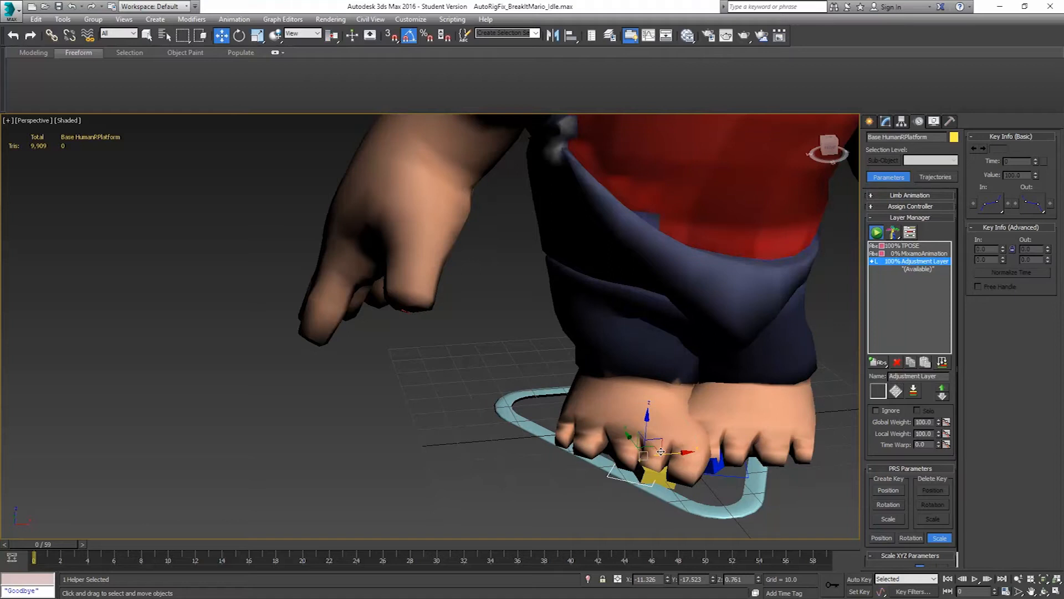
pyautogui.moveTo(648, 446); pyautogui.dragTo(594, 429)
pyautogui.keyDown('alt'); pyautogui.moveTo(594, 429); pyautogui.dragTo(422, 210, button='middle'); pyautogui.keyUp('alt')
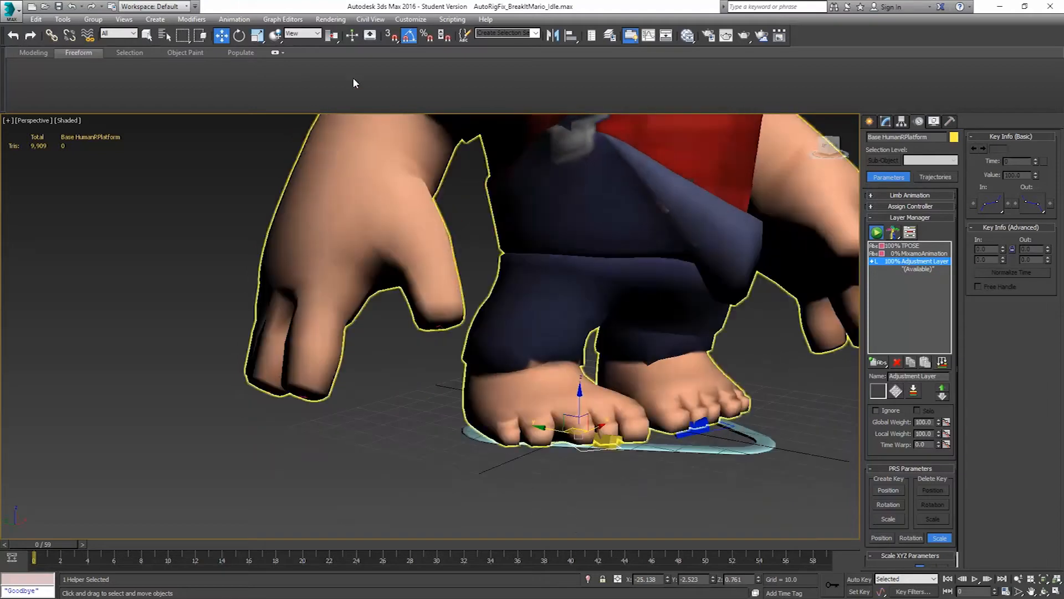
# Rotate the right foot platform further outward and move it to about X -31, Y 0.8
pyautogui.press('e')
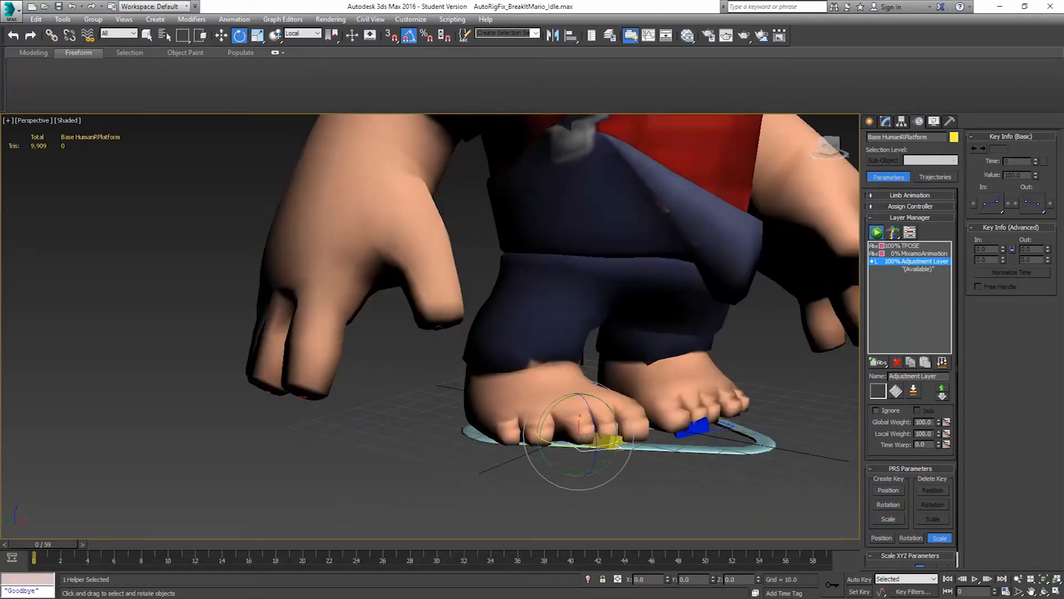
pyautogui.moveTo(610, 440); pyautogui.dragTo(592, 448)
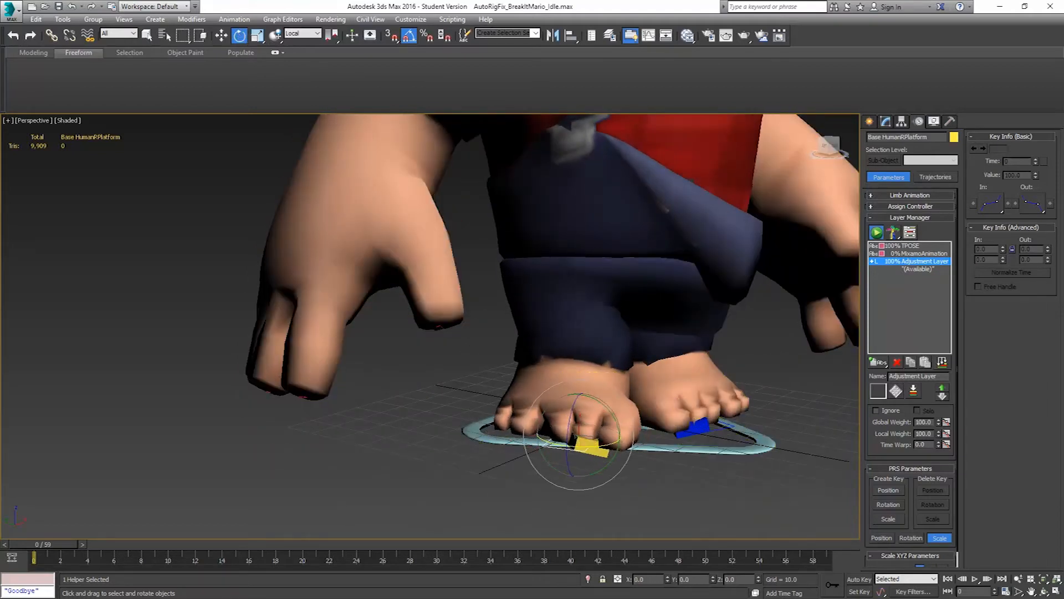
pyautogui.click(222, 37)
pyautogui.keyDown('alt'); pyautogui.moveTo(472, 202); pyautogui.dragTo(491, 271, button='middle'); pyautogui.keyUp('alt')
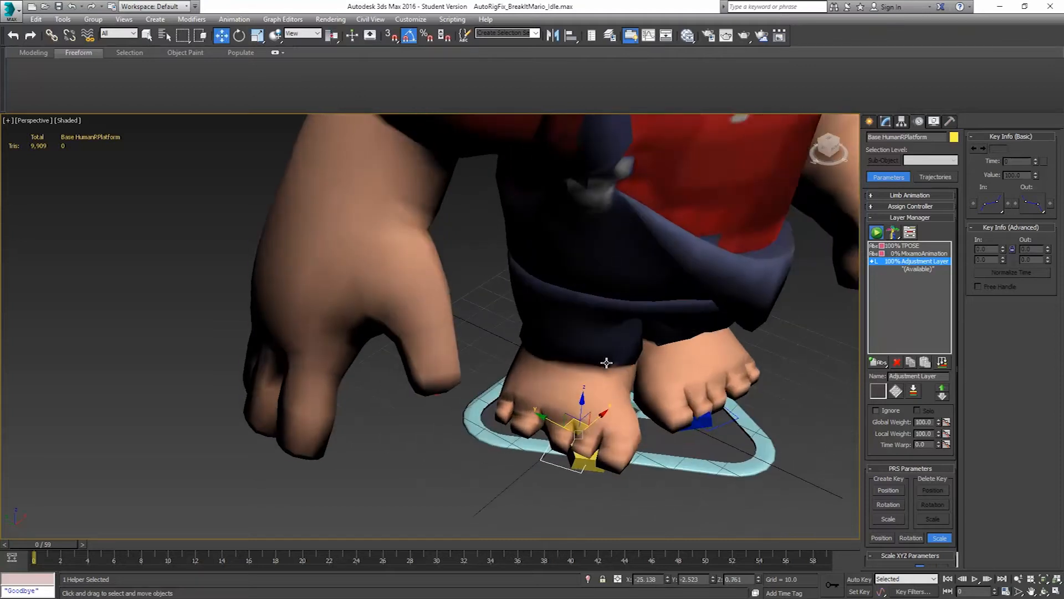
pyautogui.moveTo(581, 420); pyautogui.dragTo(553, 430)
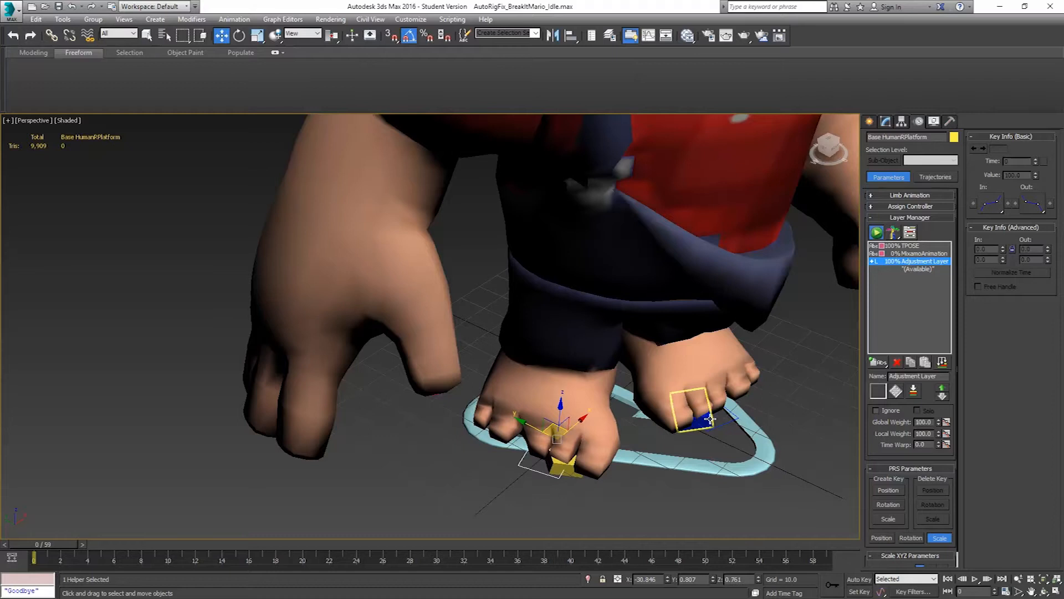
pyautogui.keyDown('alt'); pyautogui.moveTo(711, 413); pyautogui.dragTo(610, 337, button='middle'); pyautogui.keyUp('alt')
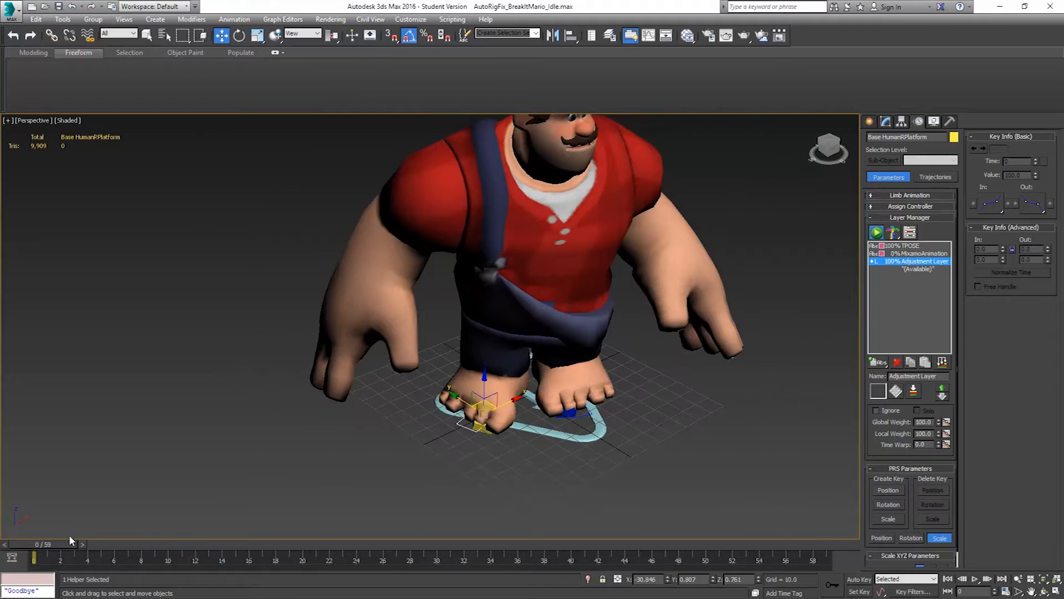
pyautogui.moveTo(68, 541); pyautogui.dragTo(3, 487)
pyautogui.press('w')
# Save the scene as AutoRigFix_BreakItMario_Idle.max in the FinalAnimations folder
pyautogui.click(10, 11)
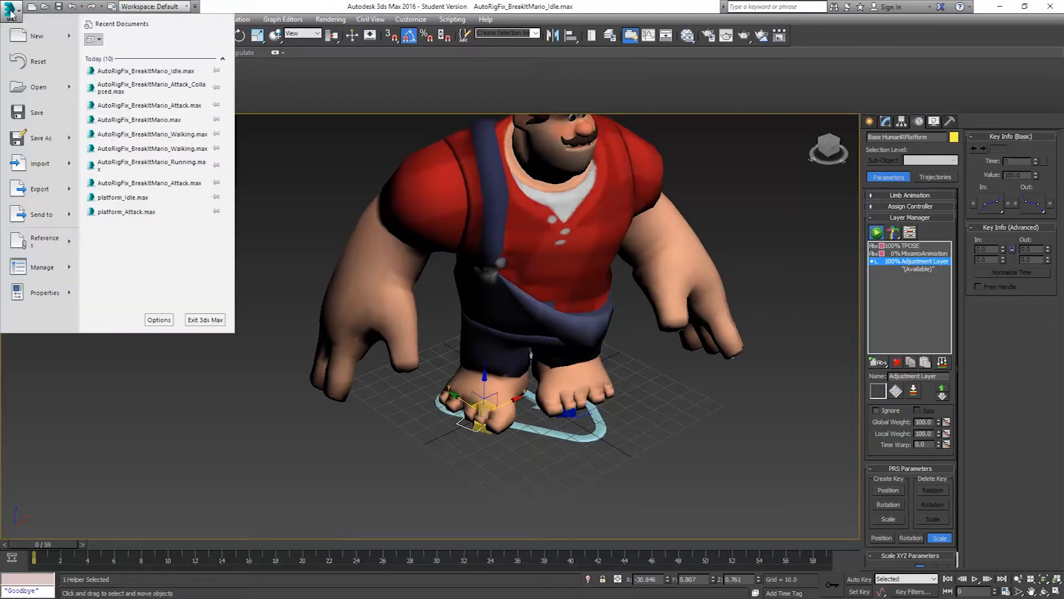
pyautogui.click(39, 140)
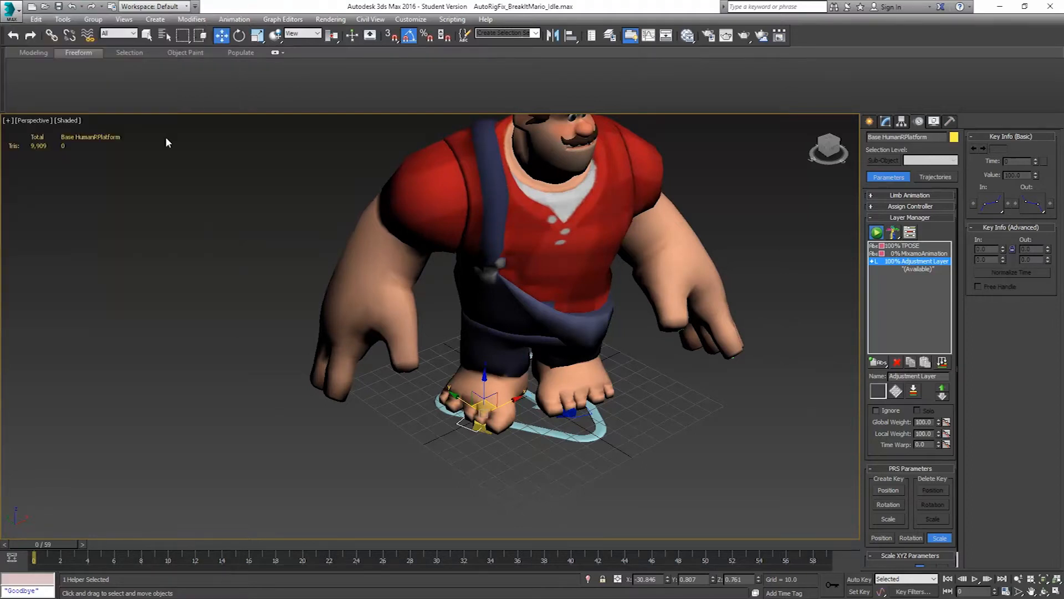
pyautogui.click(543, 121)
pyautogui.doubleClick(415, 149)
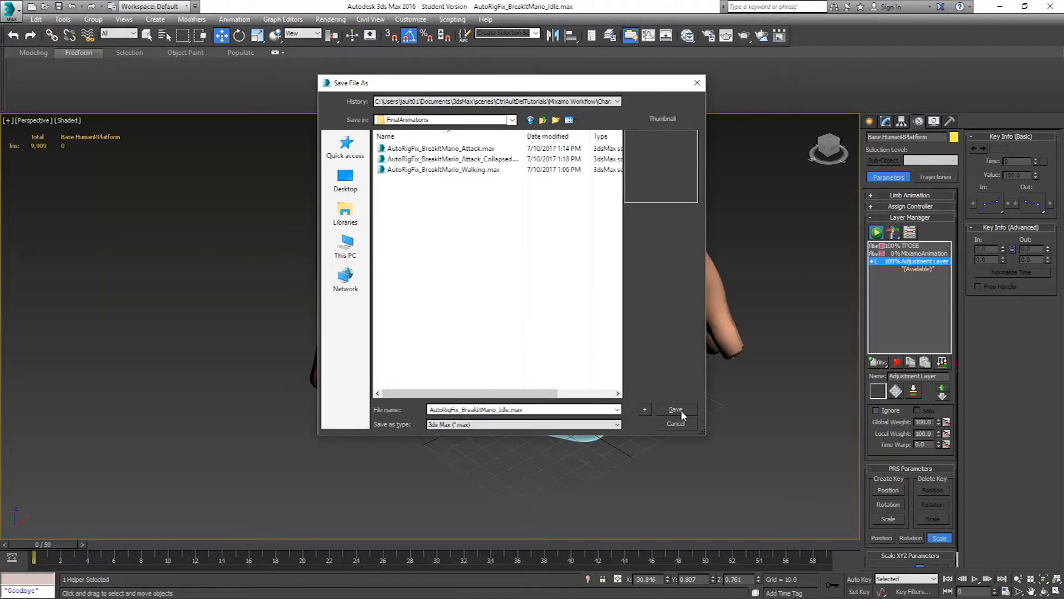
pyautogui.click(685, 408)
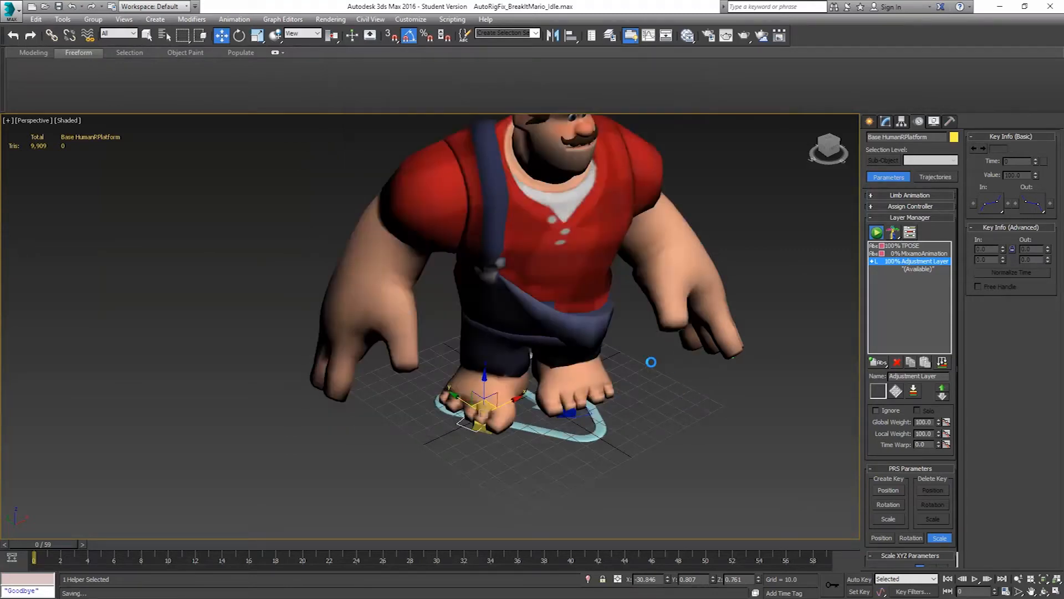
# Add an absolute animation layer after the adjustment layer and name it Idle
pyautogui.click(920, 270)
pyautogui.click(878, 364)
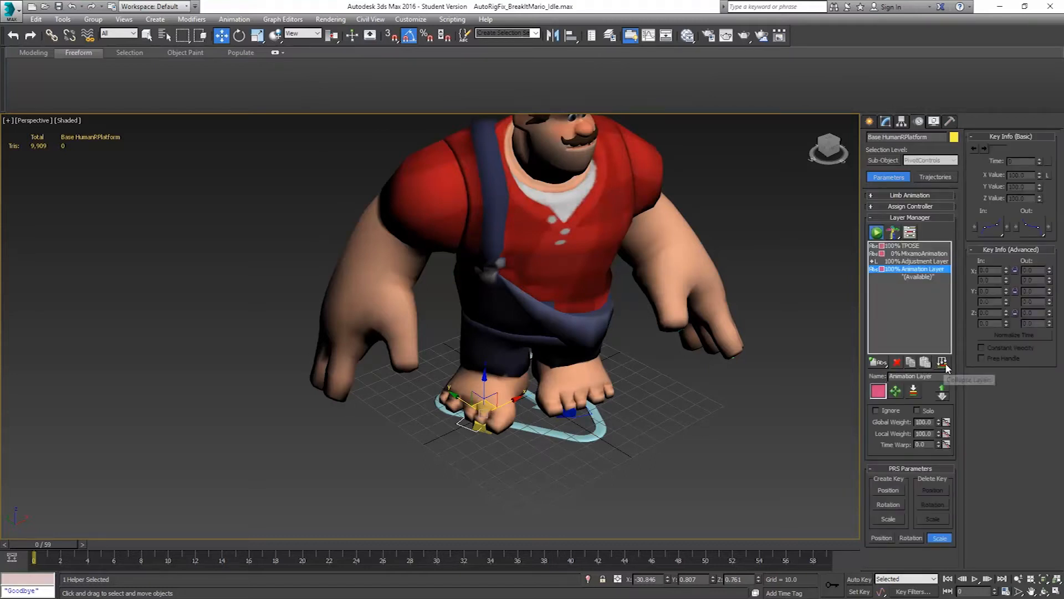
pyautogui.moveTo(933, 377); pyautogui.dragTo(800, 379)
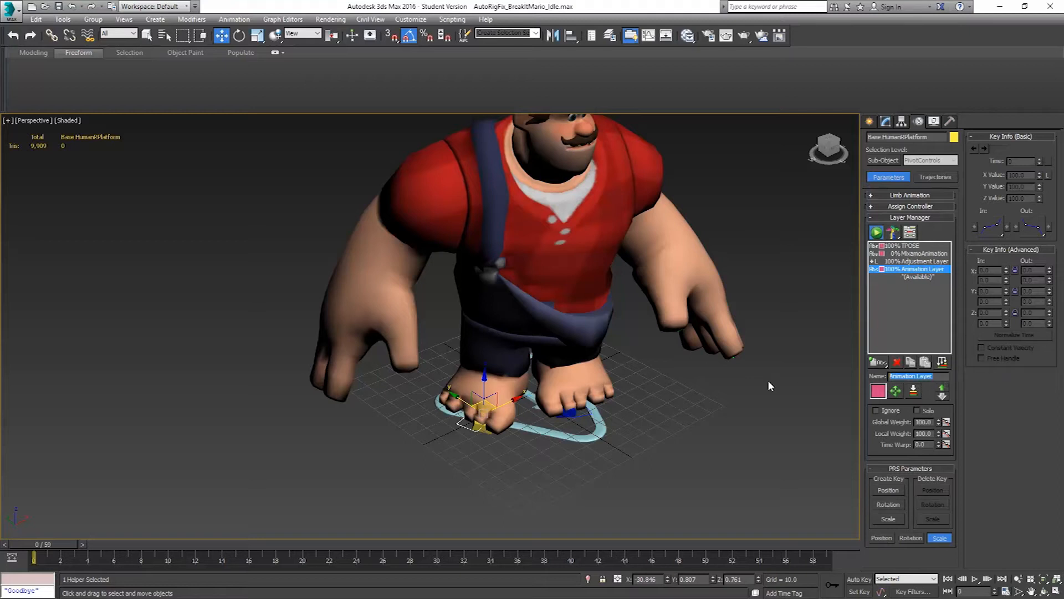
pyautogui.write('Idle')
pyautogui.press('Return')
# Collapse the animation layers into the Idle layer from frame 0 to 59, adjusting the frames per sample
pyautogui.click(941, 361)
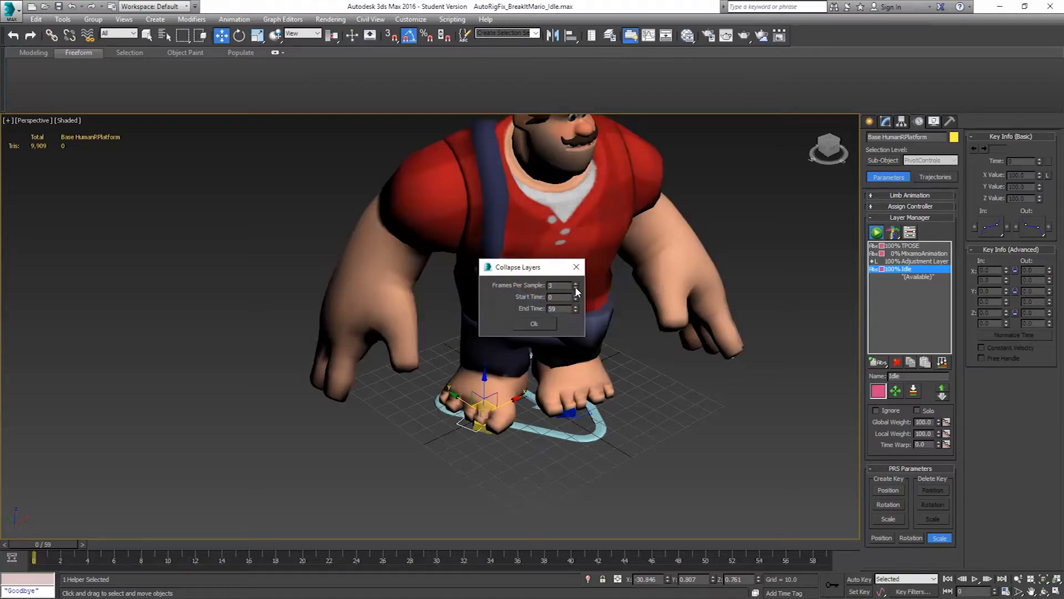
pyautogui.click(575, 287)
pyautogui.click(532, 323)
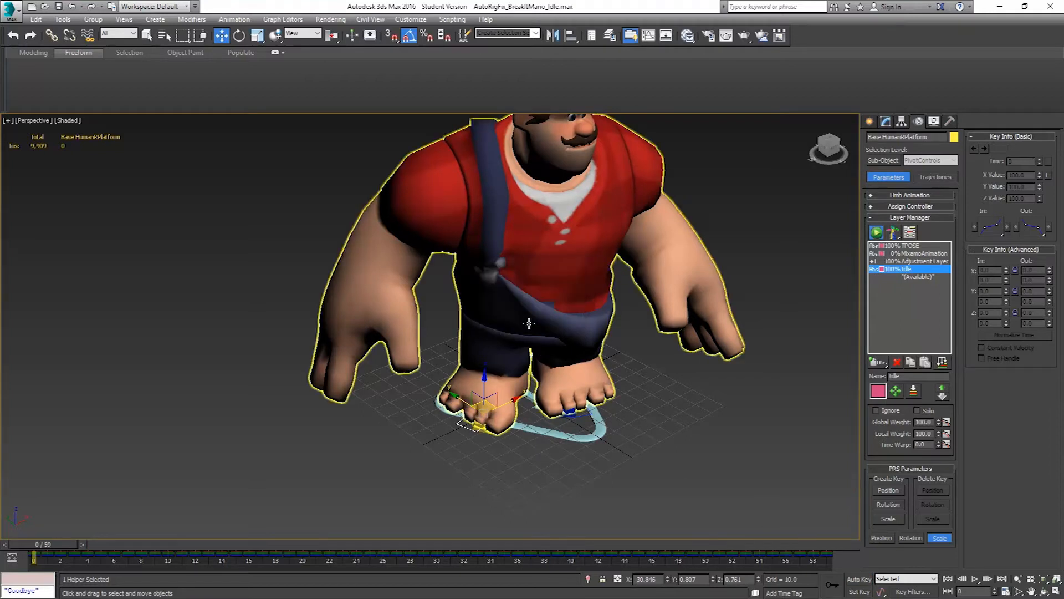
# Delete the Adjustment Layer, MixamoAnimation and TPOSE layers, keeping only Idle, and play back the animation
pyautogui.click(919, 261)
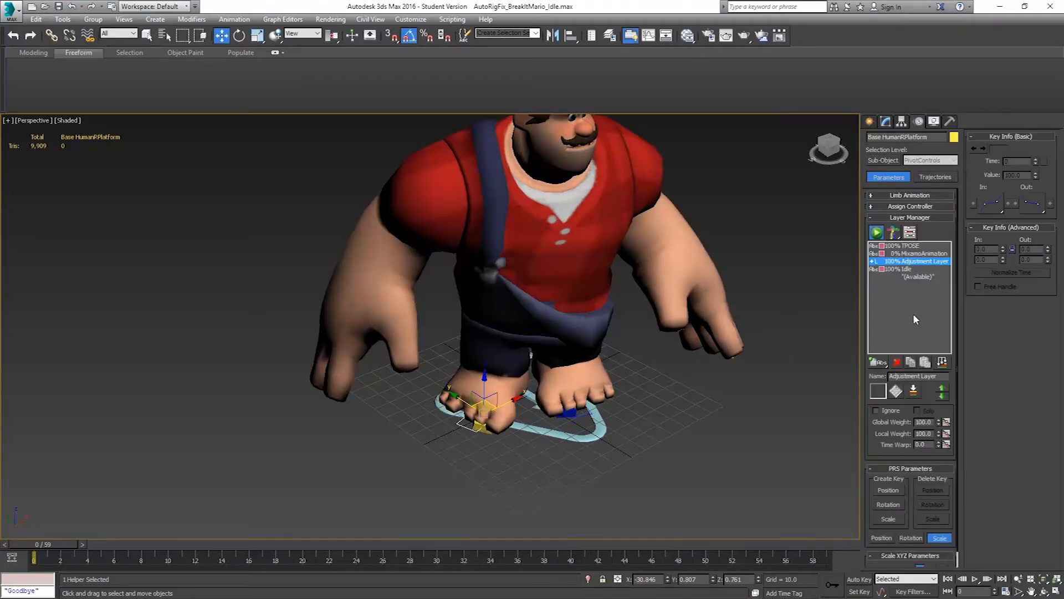
pyautogui.click(897, 361)
pyautogui.click(897, 361)
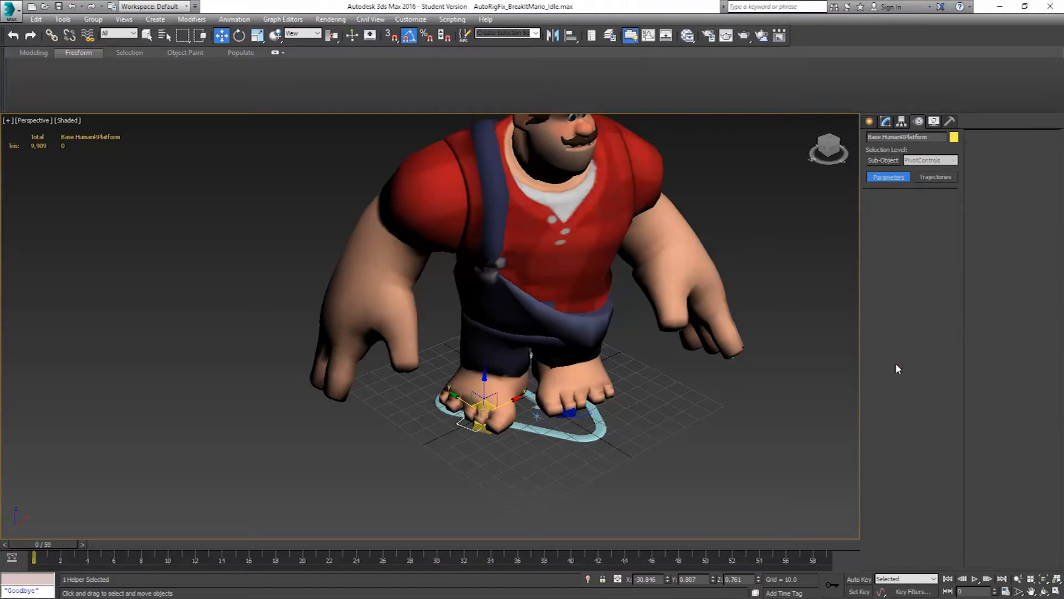
pyautogui.click(897, 363)
pyautogui.click(975, 579)
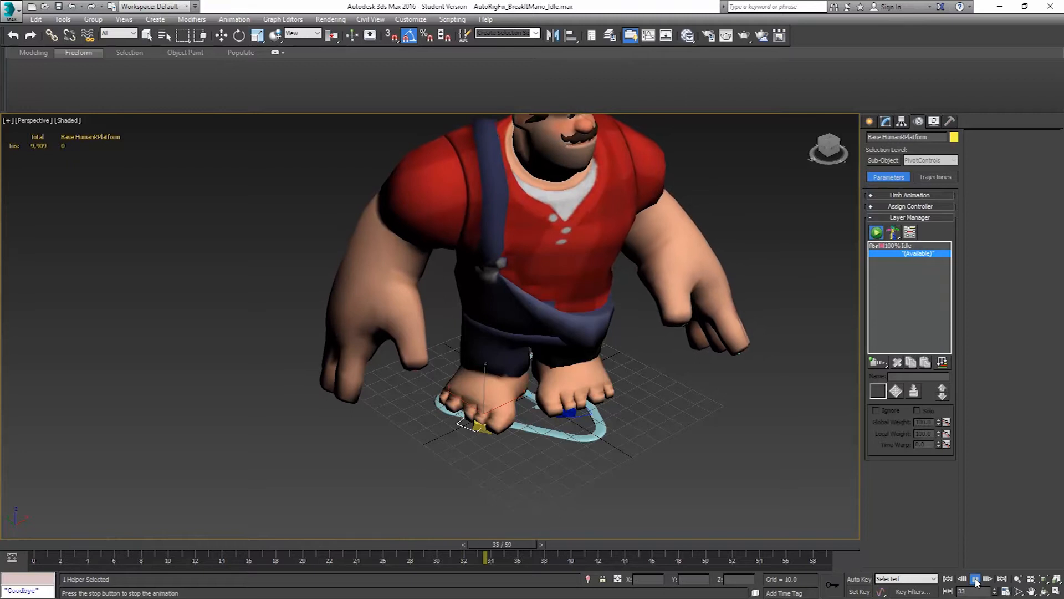
pyautogui.click(975, 579)
pyautogui.press('w')
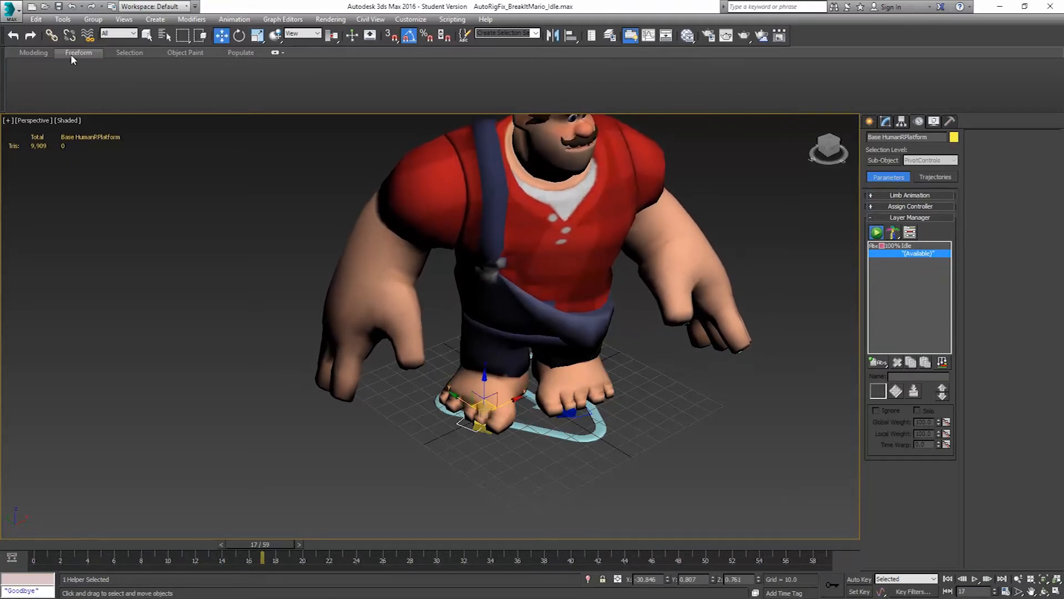
# Save the scene as AutoRigFix_BreakItMario_Idle_Collapsed.max in the FinalAnimations folder
pyautogui.click(13, 11)
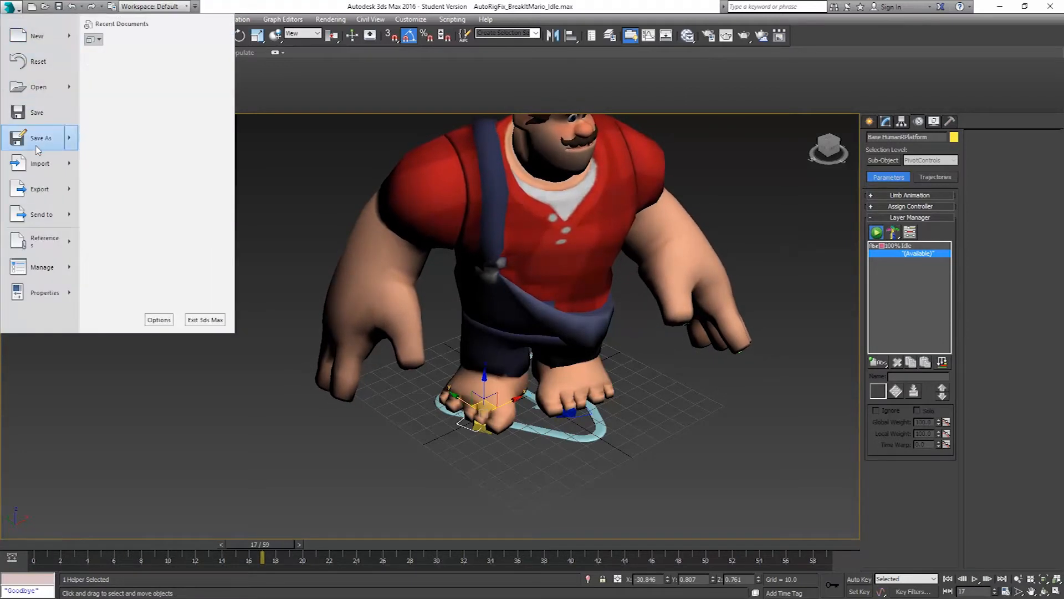
pyautogui.click(305, 193)
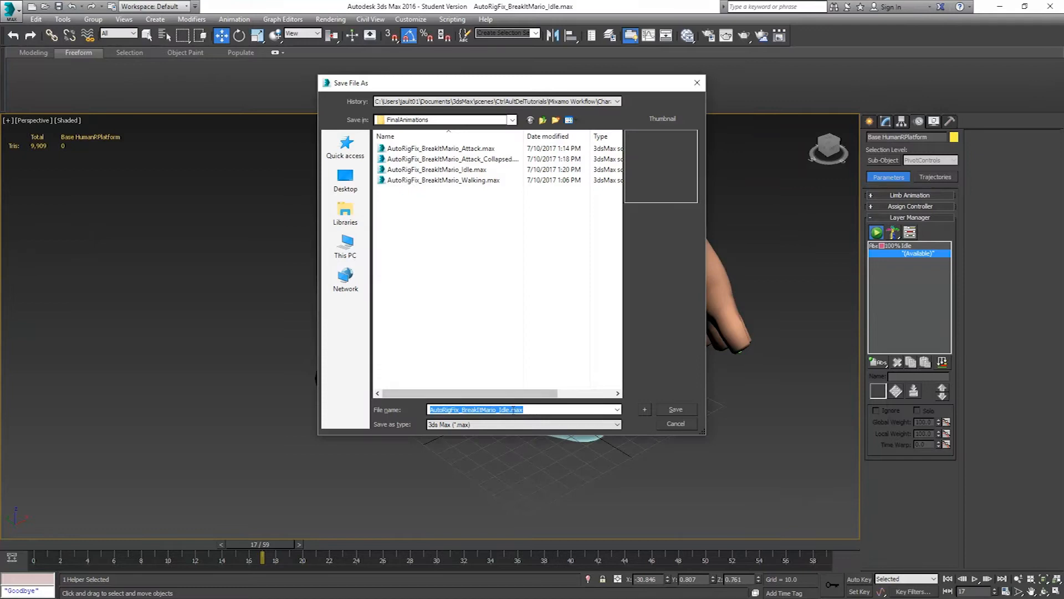
pyautogui.click(509, 409)
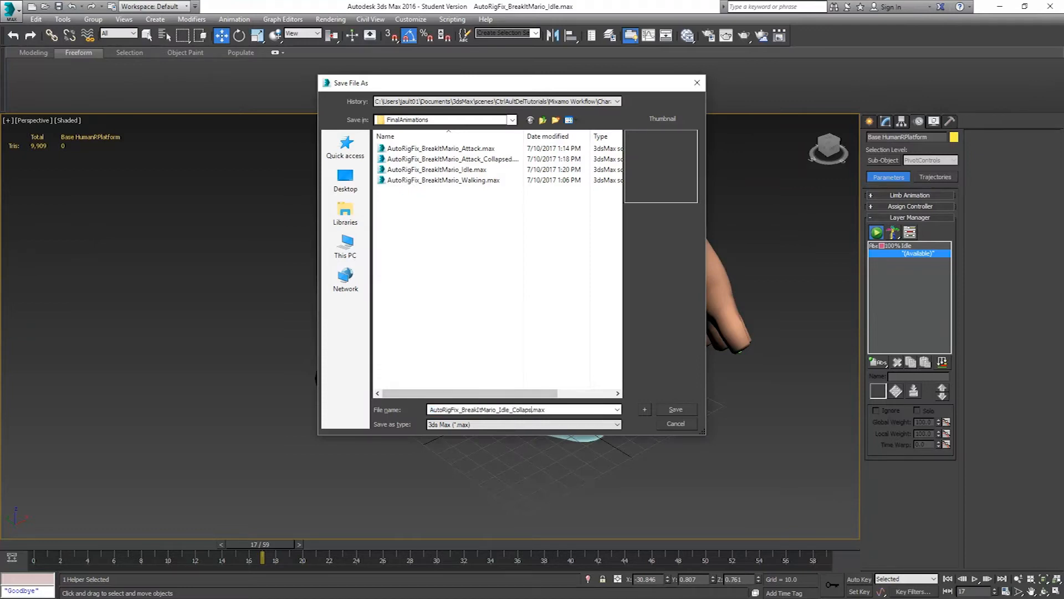
pyautogui.press('Return')
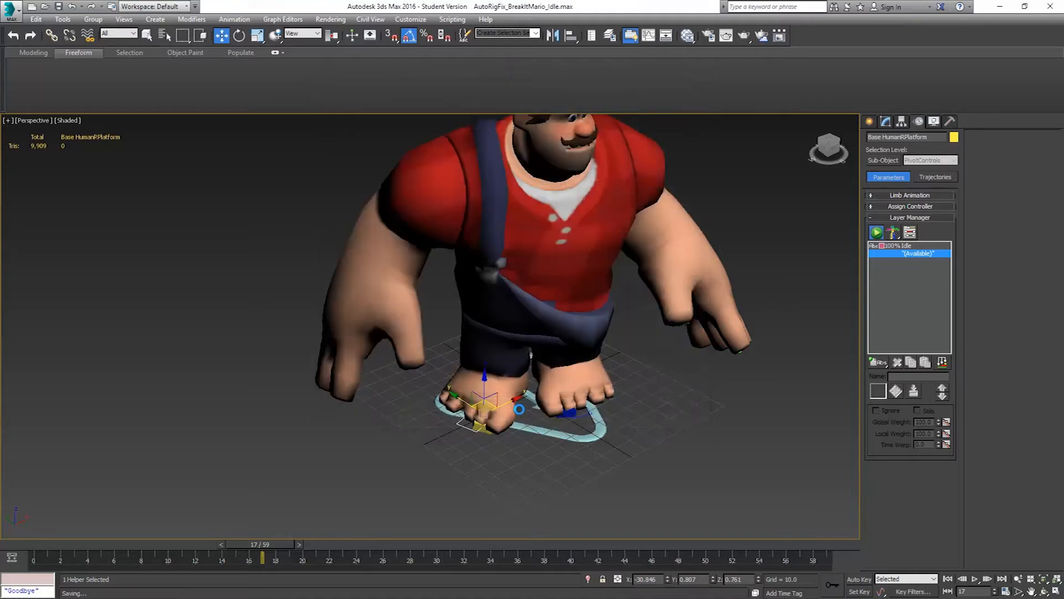
# Save the Base Human rig's animation as the CAT clip BreakItMario_Idle in BreakItMarioAnims, with the entire time range and layer stack
pyautogui.click(571, 421)
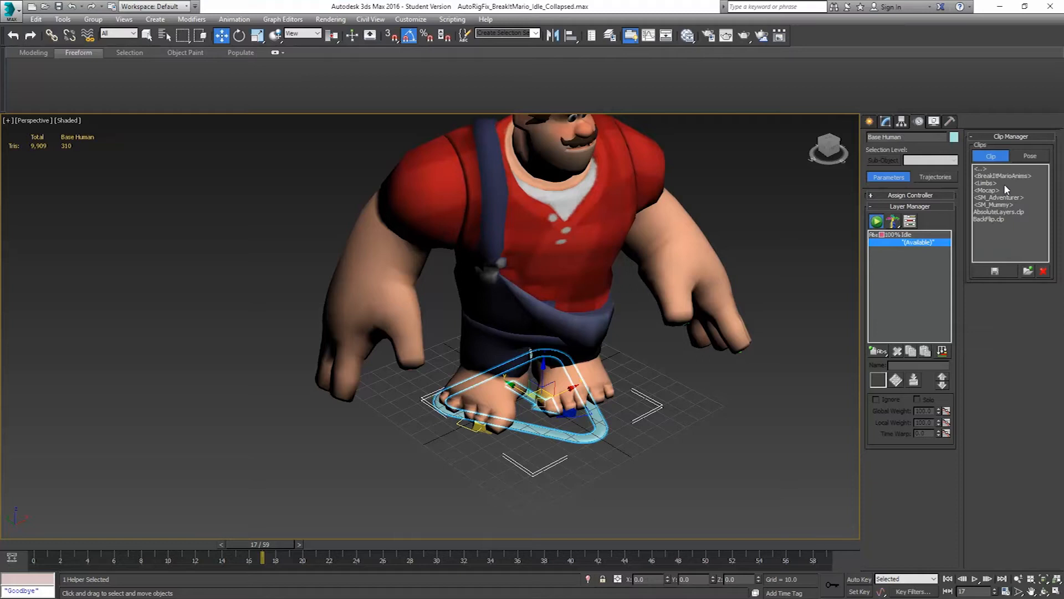
pyautogui.click(1002, 270)
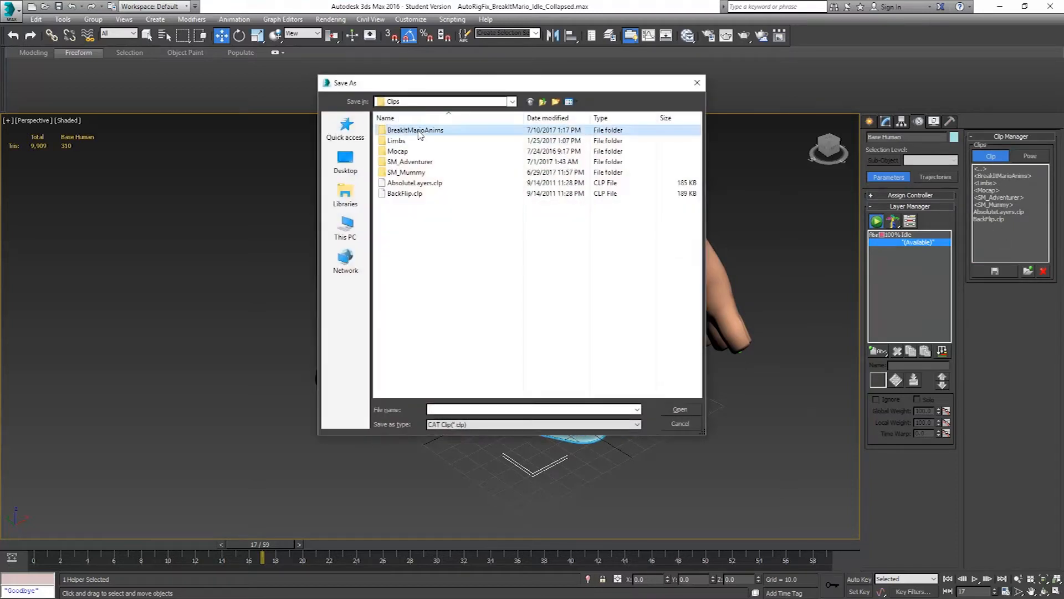
pyautogui.doubleClick(410, 130)
pyautogui.click(438, 129)
pyautogui.doubleClick(470, 410)
pyautogui.moveTo(468, 410); pyautogui.dragTo(570, 408)
pyautogui.write('Id')
pyautogui.press('Return')
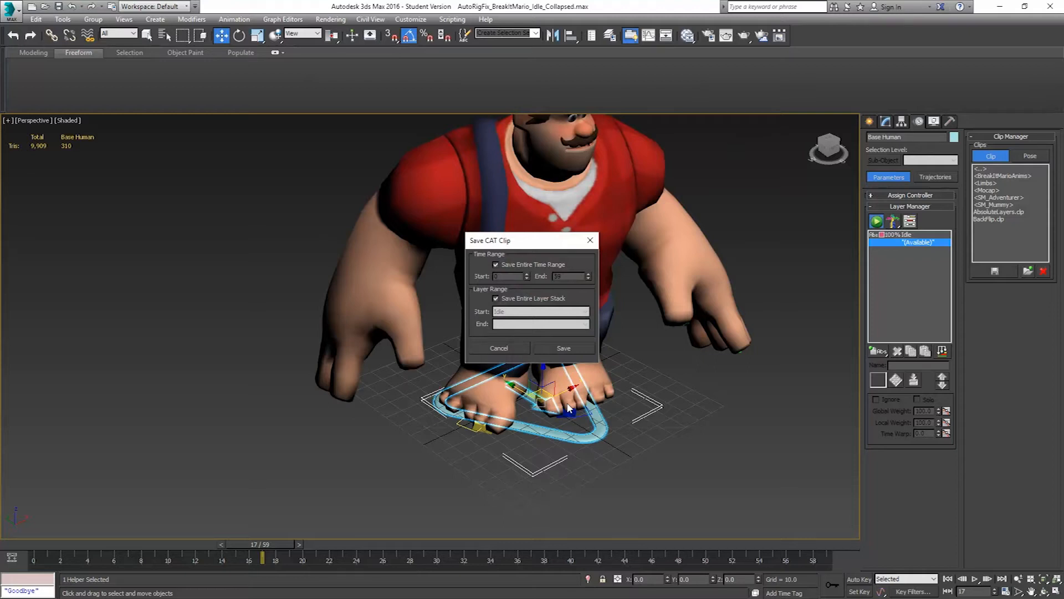
pyautogui.click(580, 348)
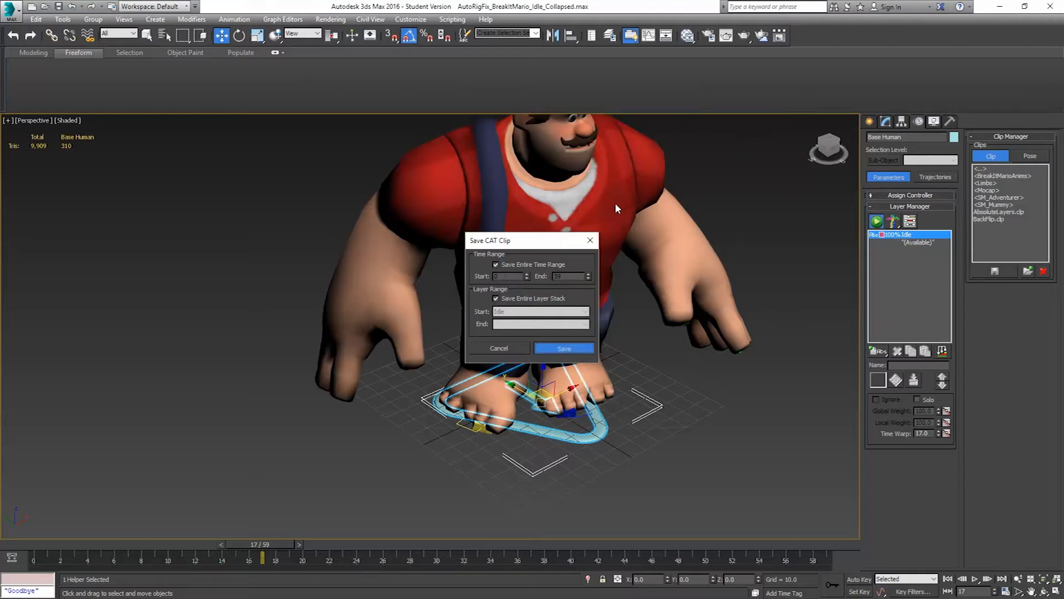
pyautogui.press('Return')
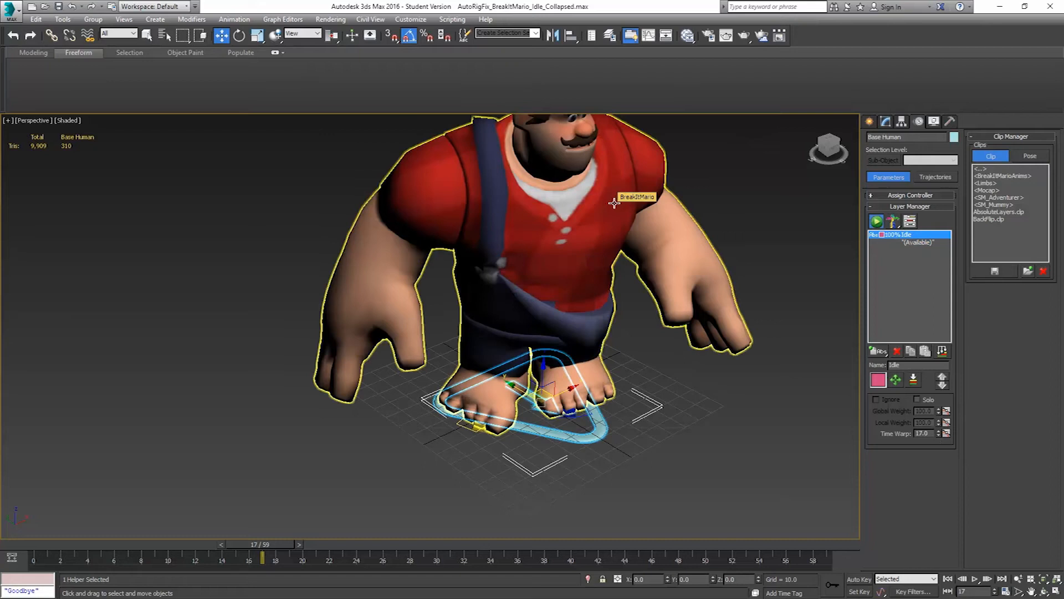
# Save the collapsed Idle scene and open AutoRigFix_BreakItMario_Walking.max from the FinalAnimations folder
pyautogui.moveTo(506, 227); pyautogui.dragTo(375, 252, button='middle')
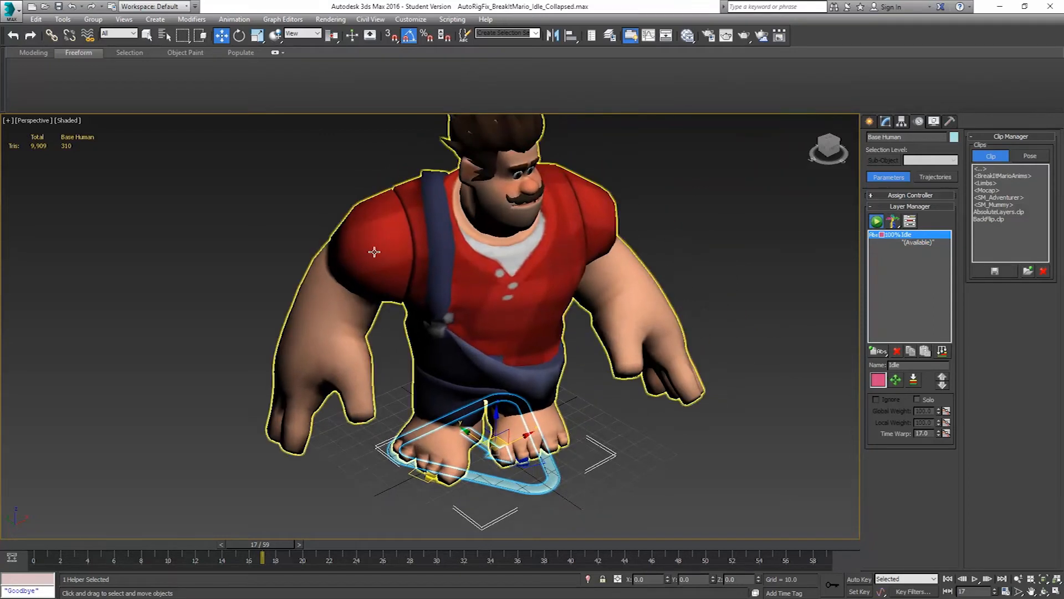
pyautogui.scroll(-3, 557, 276)
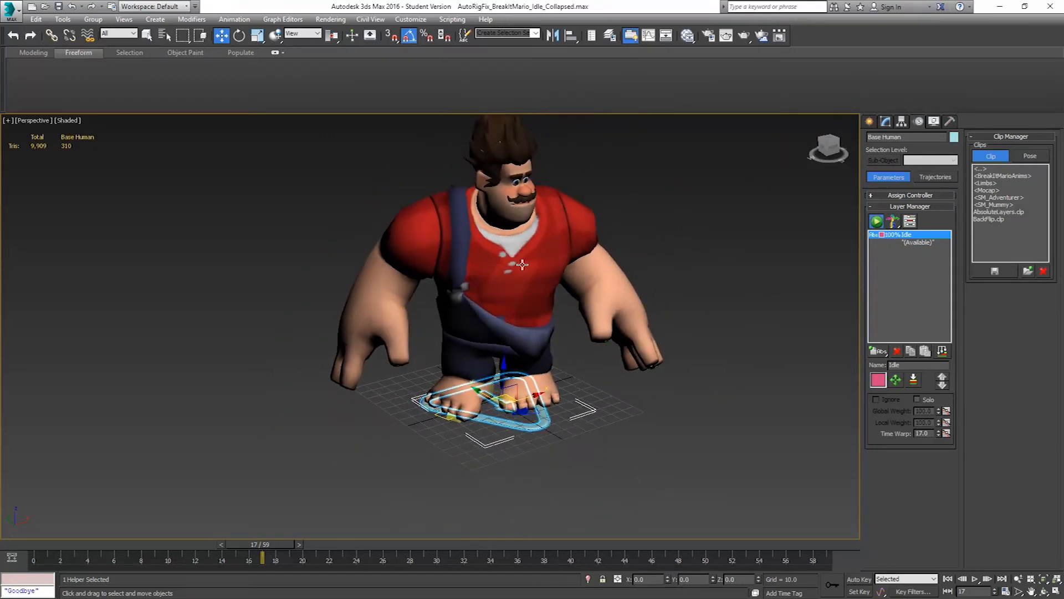
pyautogui.click(58, 6)
pyautogui.click(10, 8)
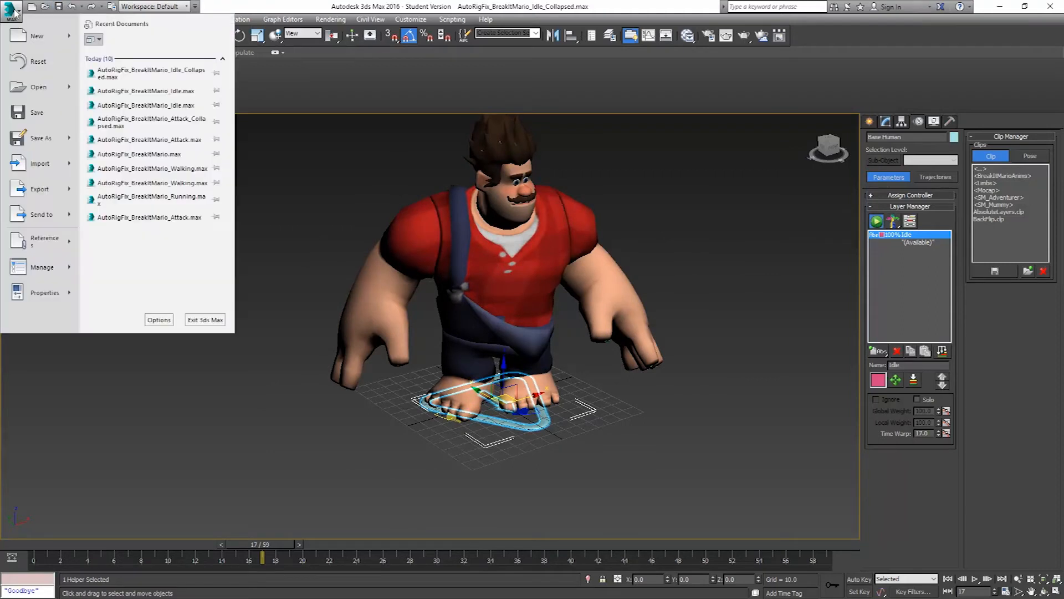
pyautogui.click(39, 87)
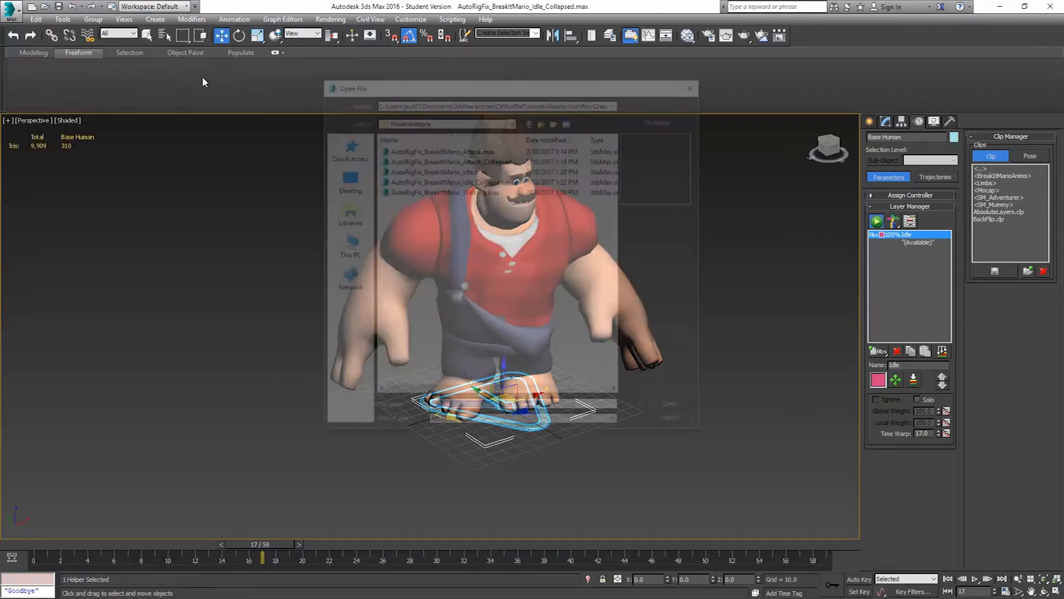
pyautogui.click(469, 191)
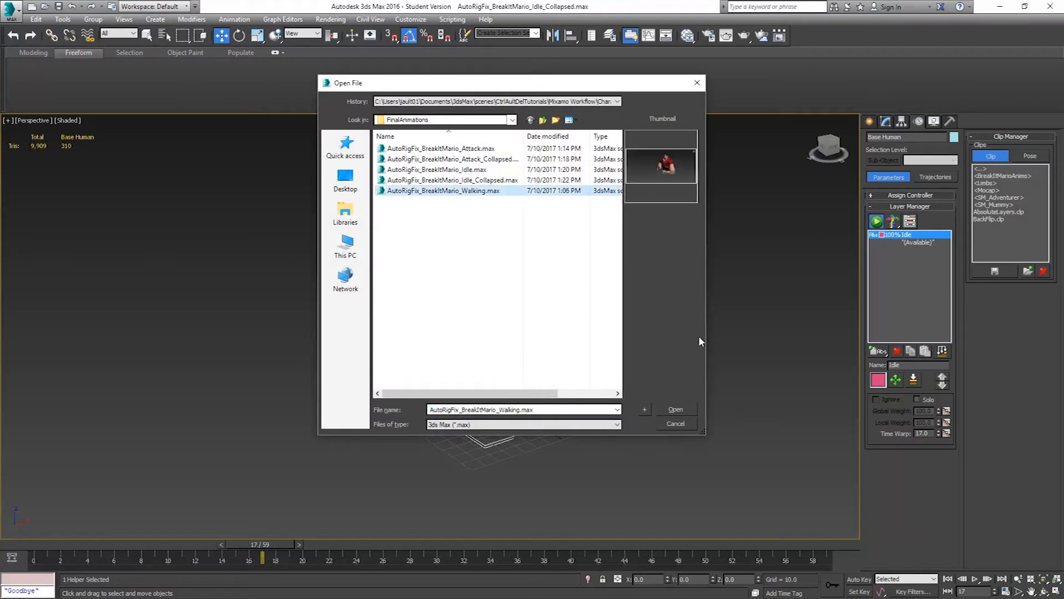
pyautogui.click(675, 410)
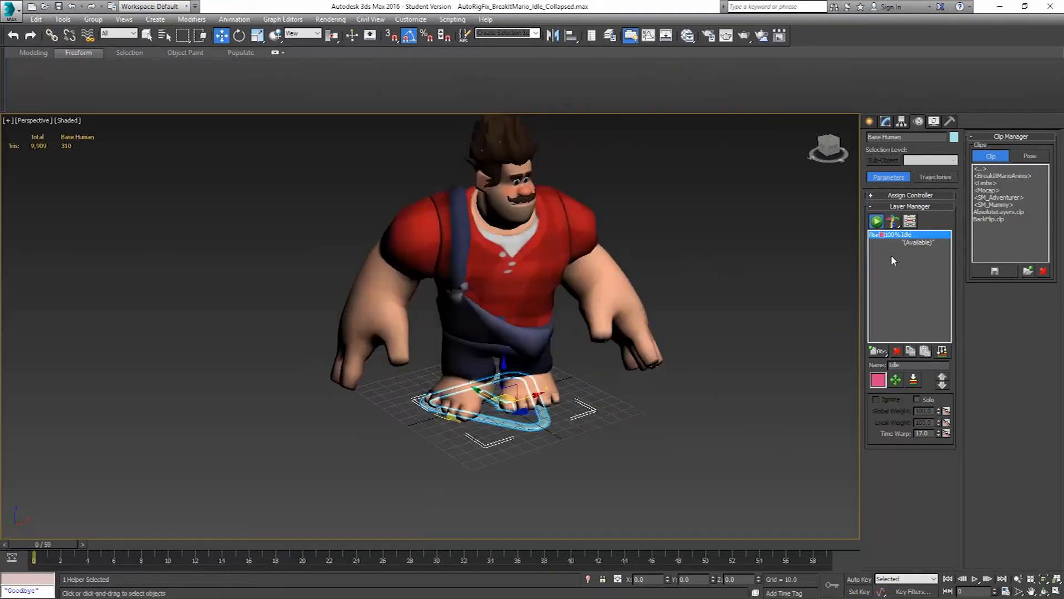
# Add an absolute animation layer to the Base Human rig after the Adjustment Layer and name it Walking
pyautogui.click(508, 407)
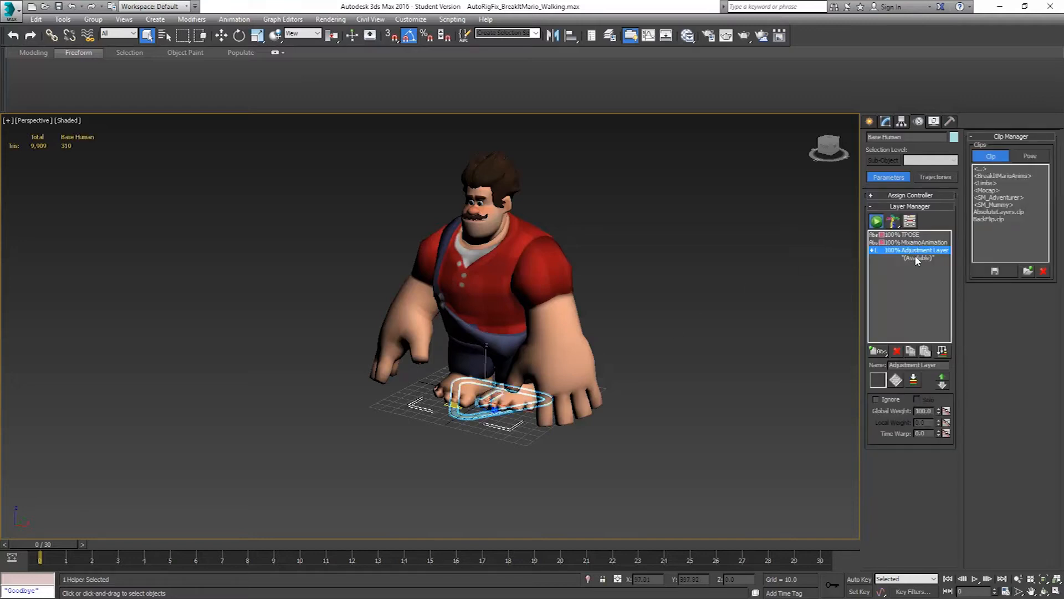
pyautogui.click(916, 259)
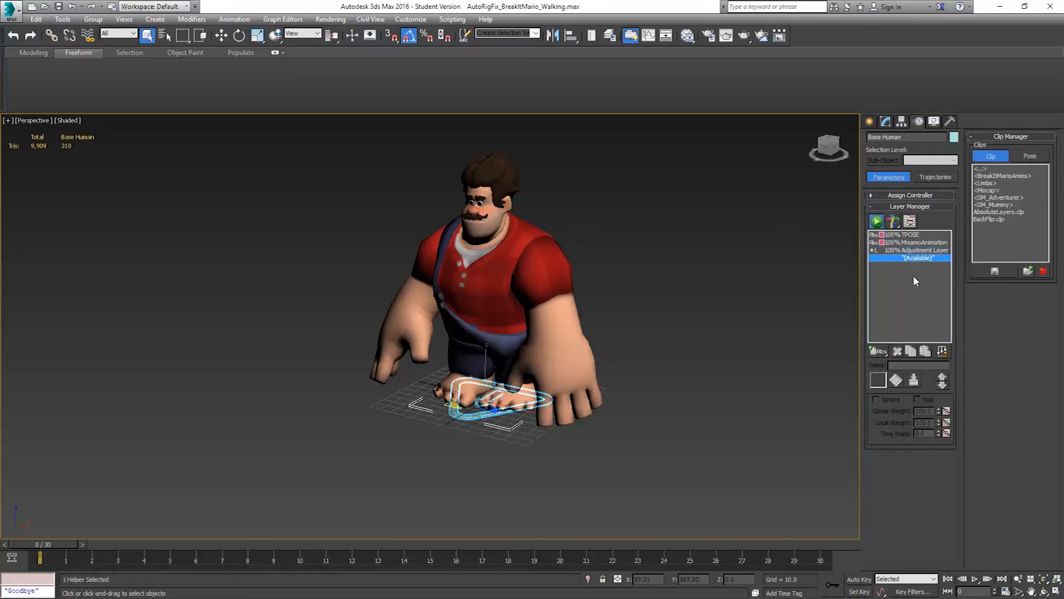
pyautogui.click(880, 352)
pyautogui.moveTo(935, 365); pyautogui.dragTo(773, 355)
pyautogui.write('Walking')
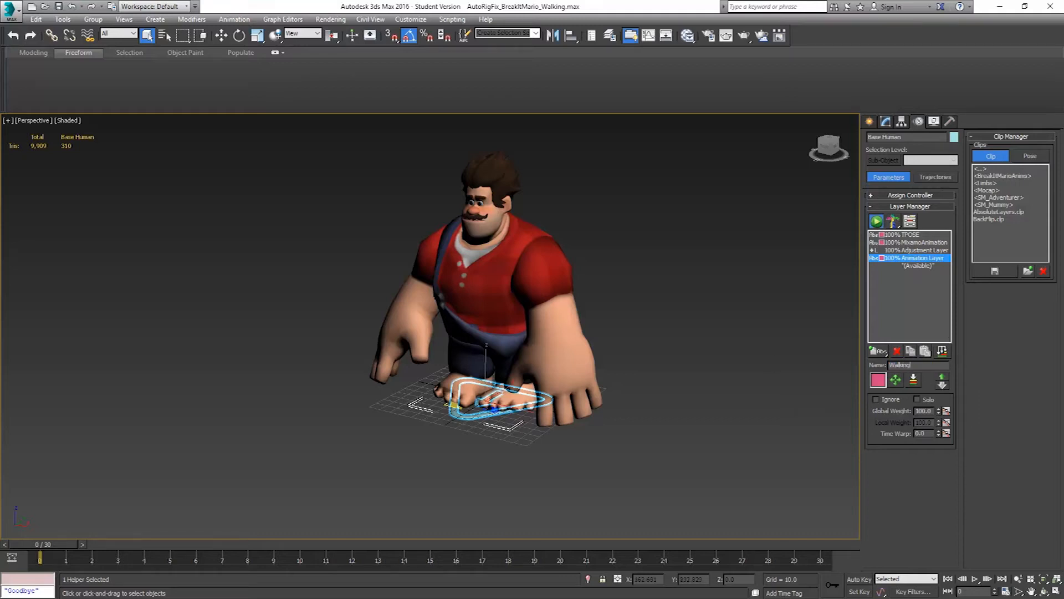
pyautogui.press('Return')
# Collapse the layers into Walking from frame 0 to 30 at 1 frame per sample, and delete the TPOSE, MixamoAnimation and Adjustment Layer
pyautogui.click(948, 351)
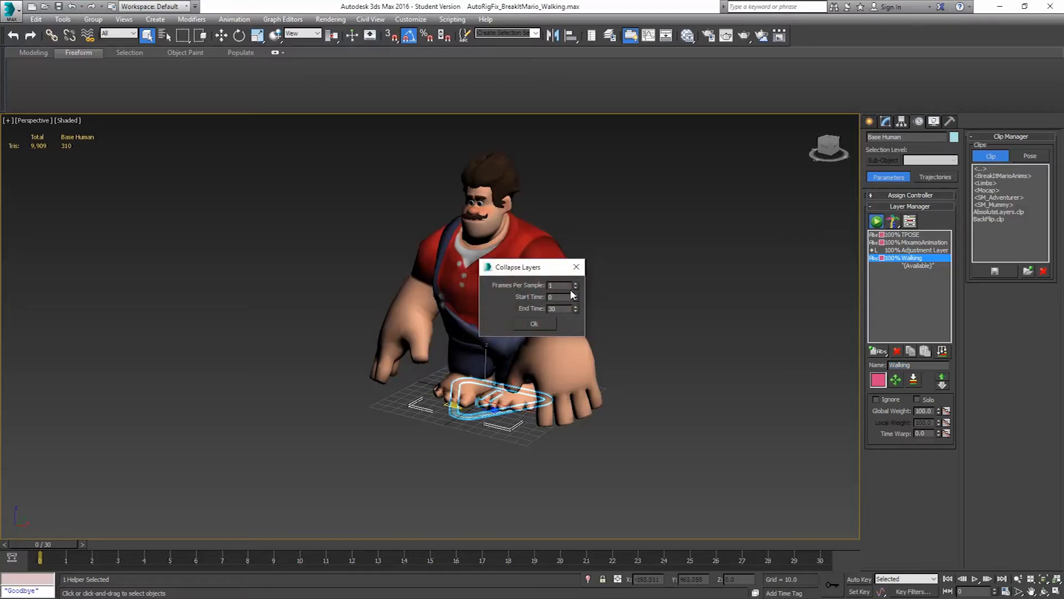
pyautogui.click(534, 324)
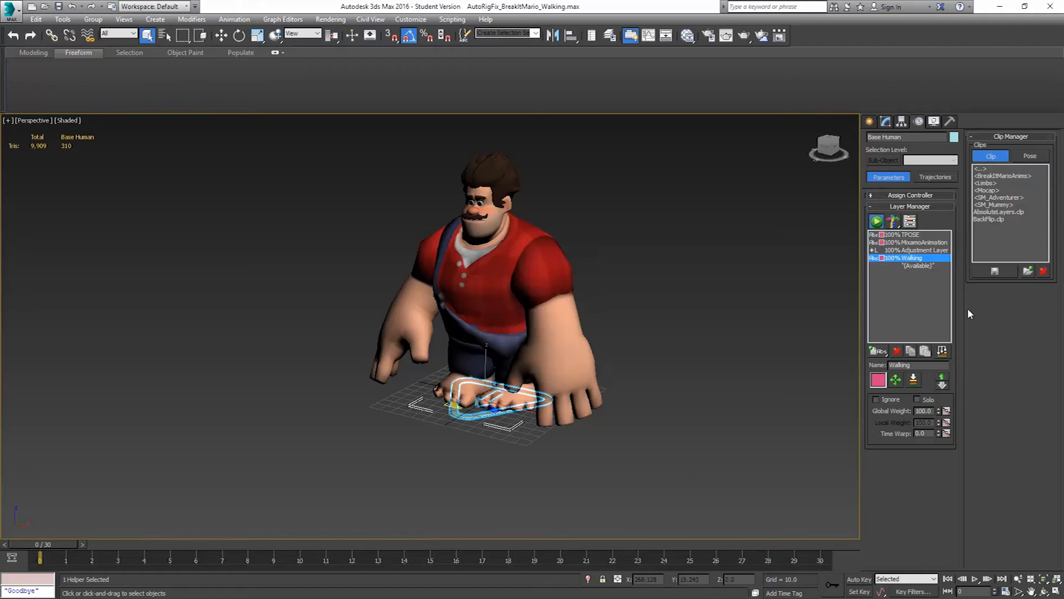
pyautogui.click(897, 351)
pyautogui.click(897, 351)
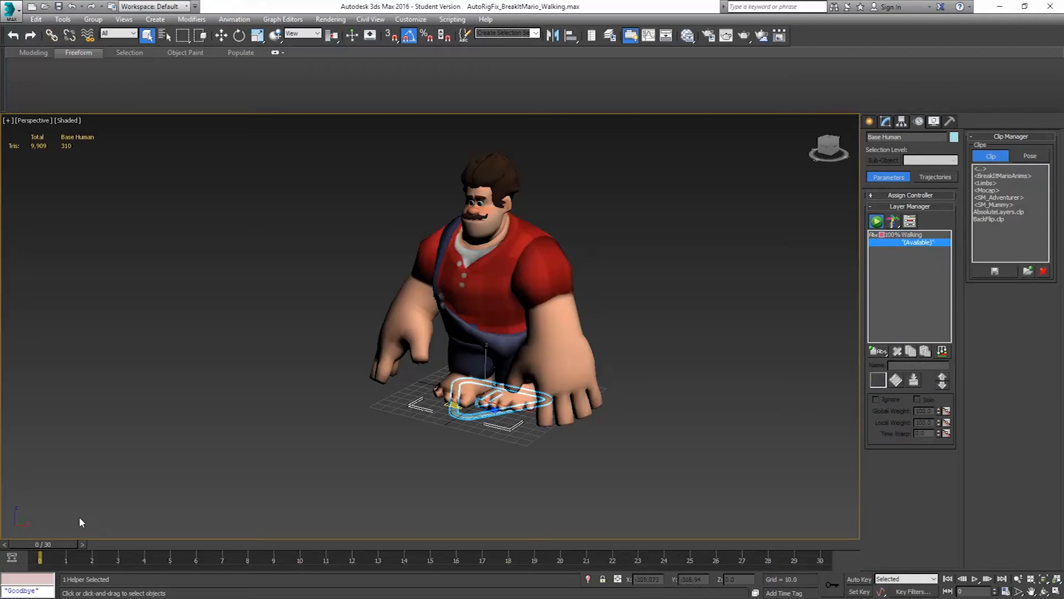
pyautogui.moveTo(54, 543); pyautogui.dragTo(2, 450)
# Save the scene as AutoRigFix_BreakItMario_Walking_Collapsed.max in the FinalAnimations folder
pyautogui.click(11, 8)
pyautogui.click(44, 137)
pyautogui.click(521, 410)
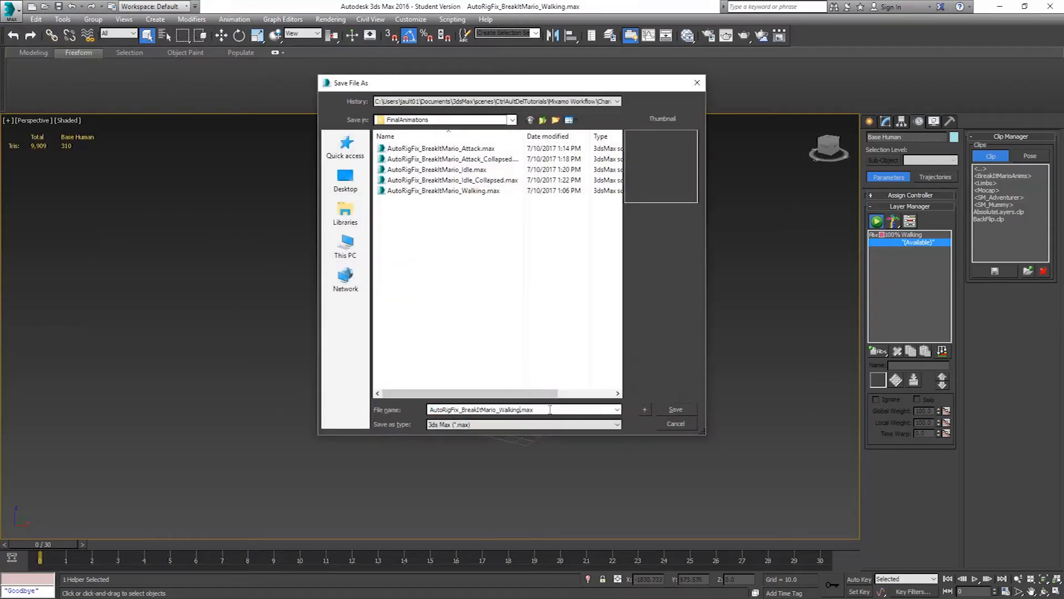
pyautogui.write('_Collapsed')
pyautogui.click(669, 408)
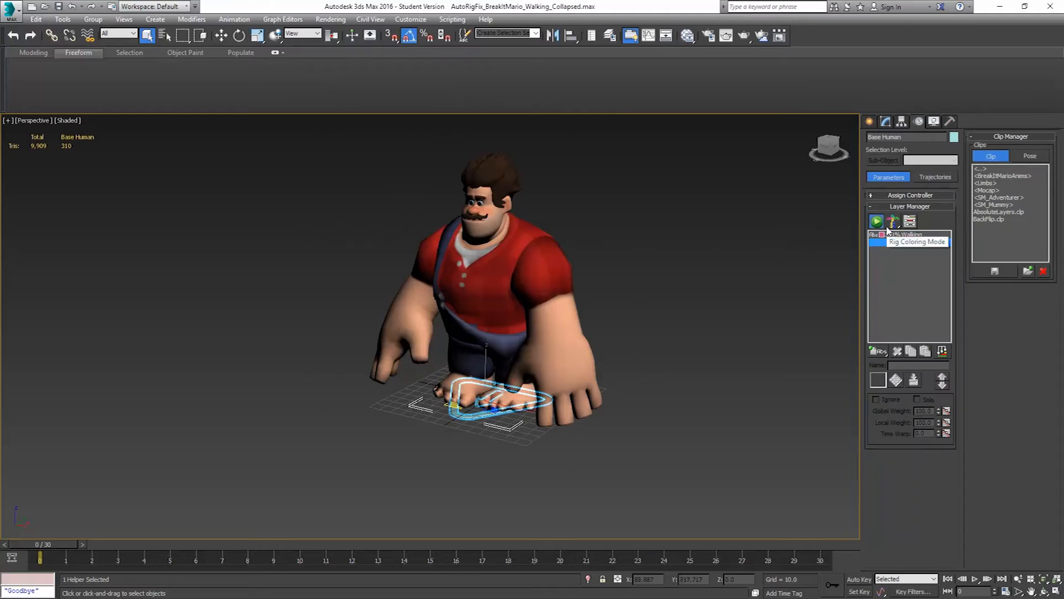
# Save the rig's animation as the CAT clip BreakItMario_Walking in BreakItMarioAnims, with the entire time range and layer stack
pyautogui.click(995, 271)
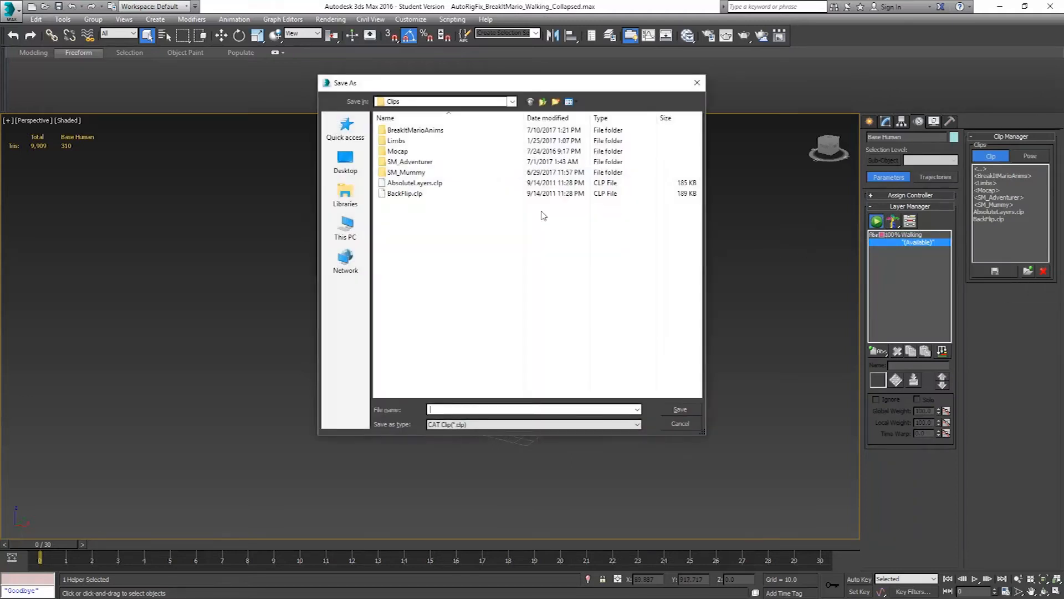
pyautogui.doubleClick(423, 131)
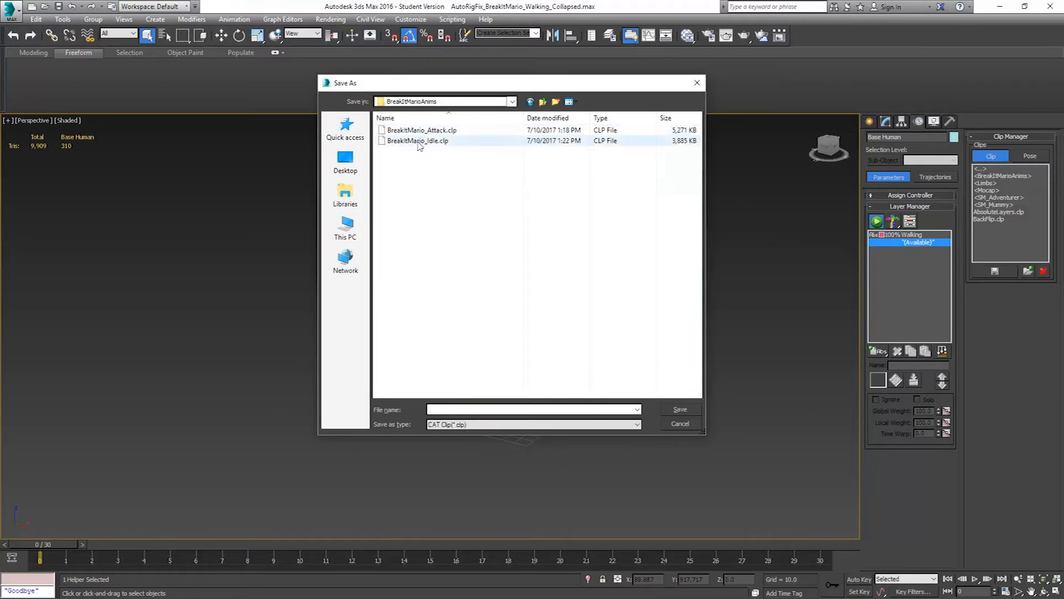
pyautogui.click(432, 133)
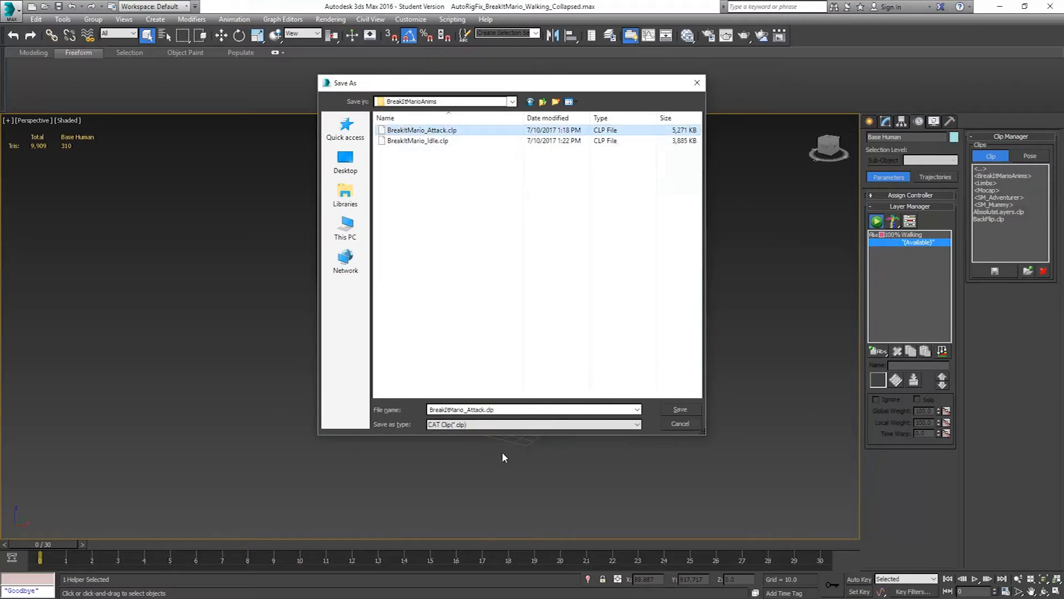
pyautogui.click(468, 409)
pyautogui.moveTo(467, 409); pyautogui.dragTo(547, 427)
pyautogui.write('Walking')
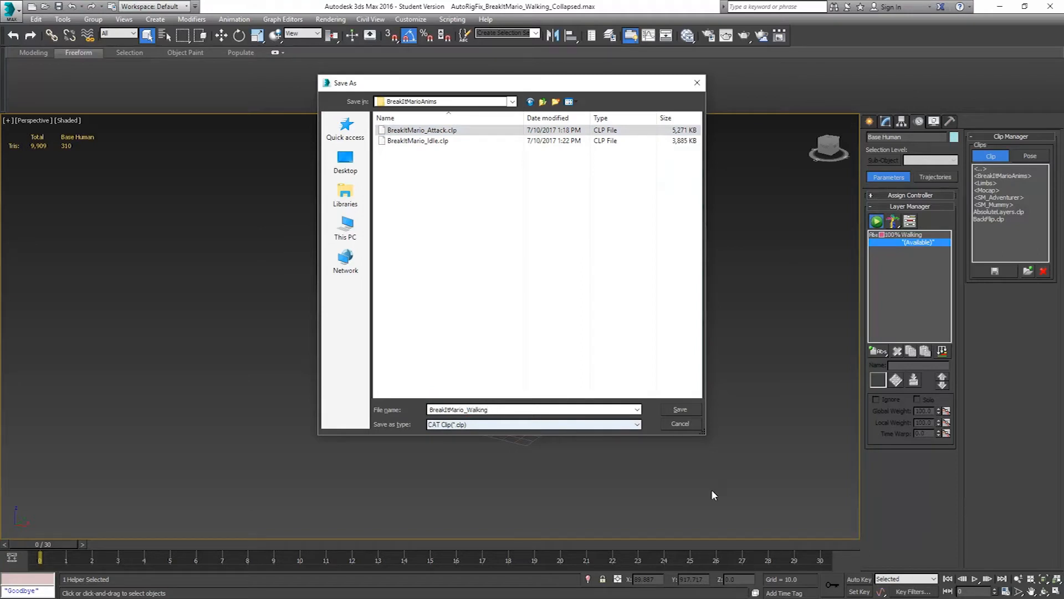
pyautogui.click(680, 409)
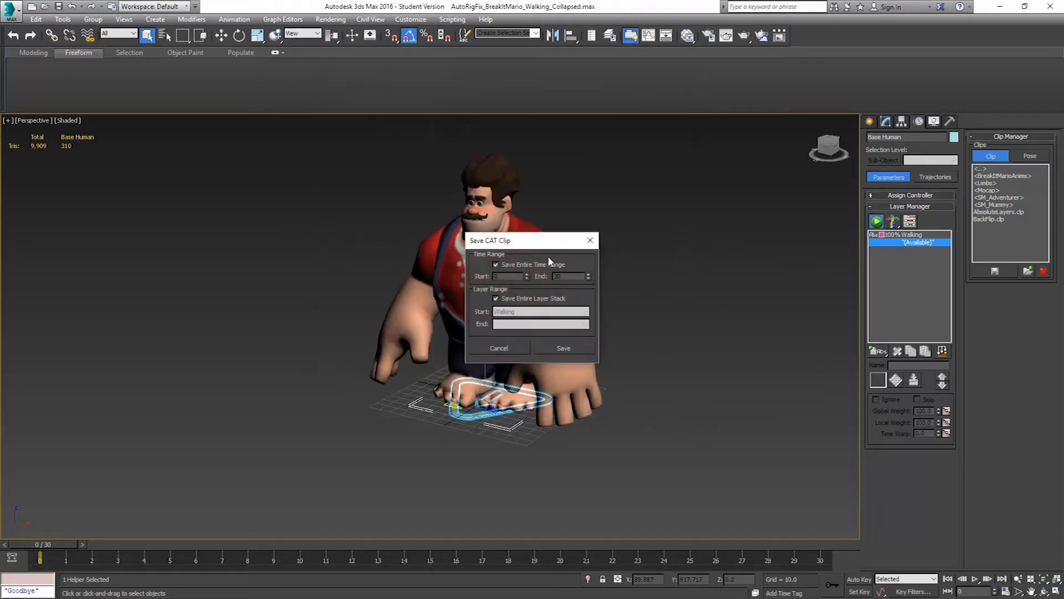
pyautogui.click(564, 348)
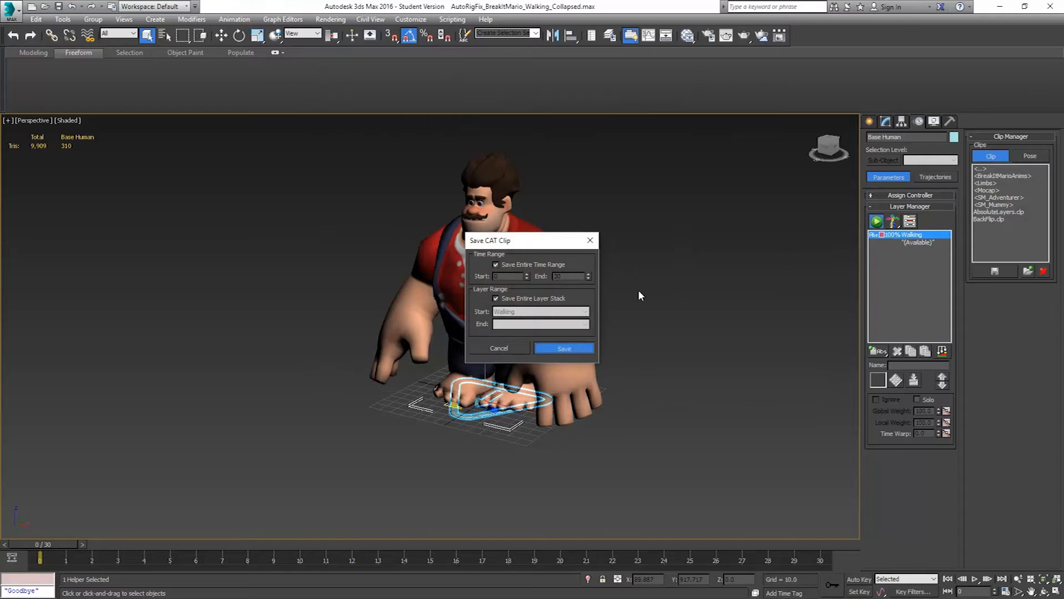
pyautogui.press('Return')
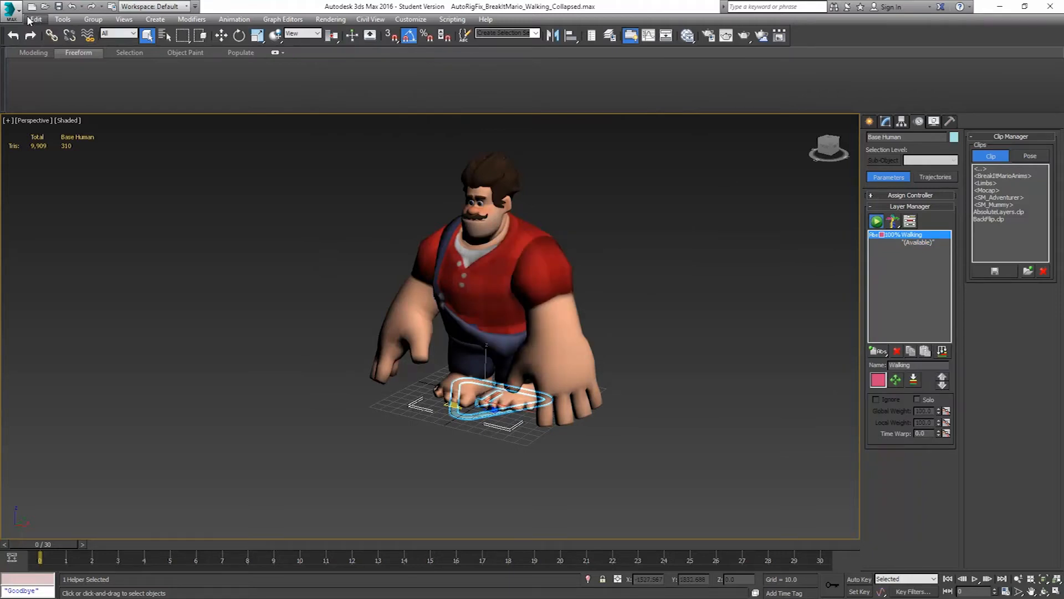
# Save the current scene and open AutoRigFix_BreakItMario_Running.max from the StartAnimations folder
pyautogui.click(12, 11)
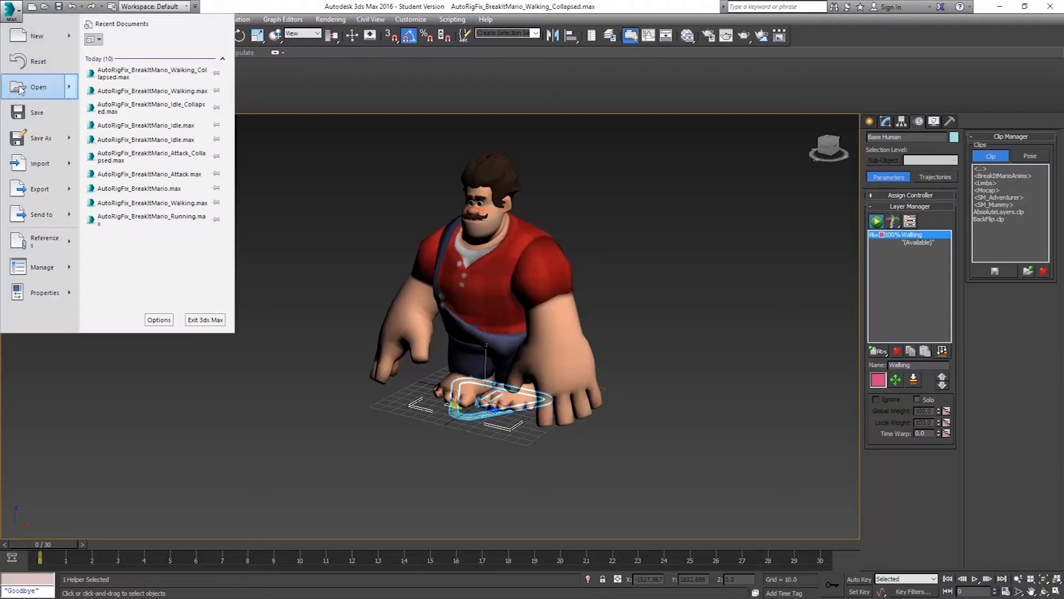
pyautogui.click(28, 115)
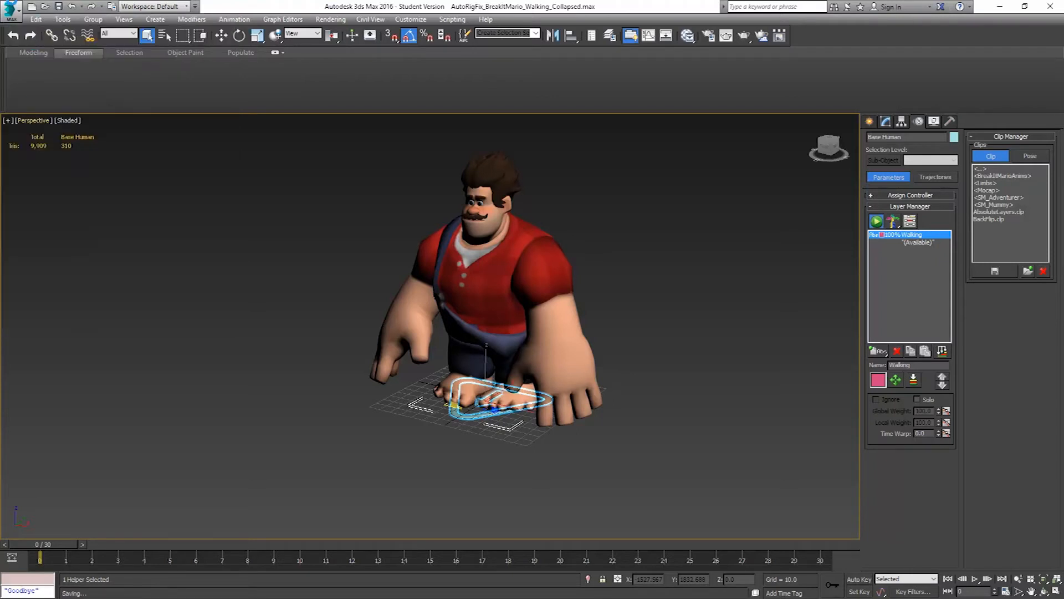
pyautogui.click(12, 10)
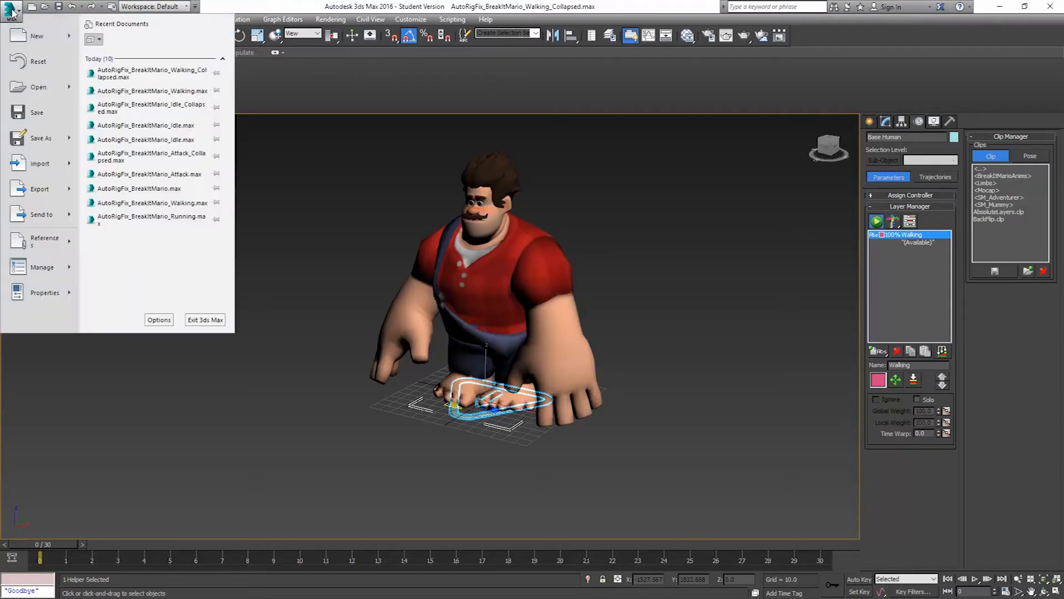
pyautogui.click(36, 83)
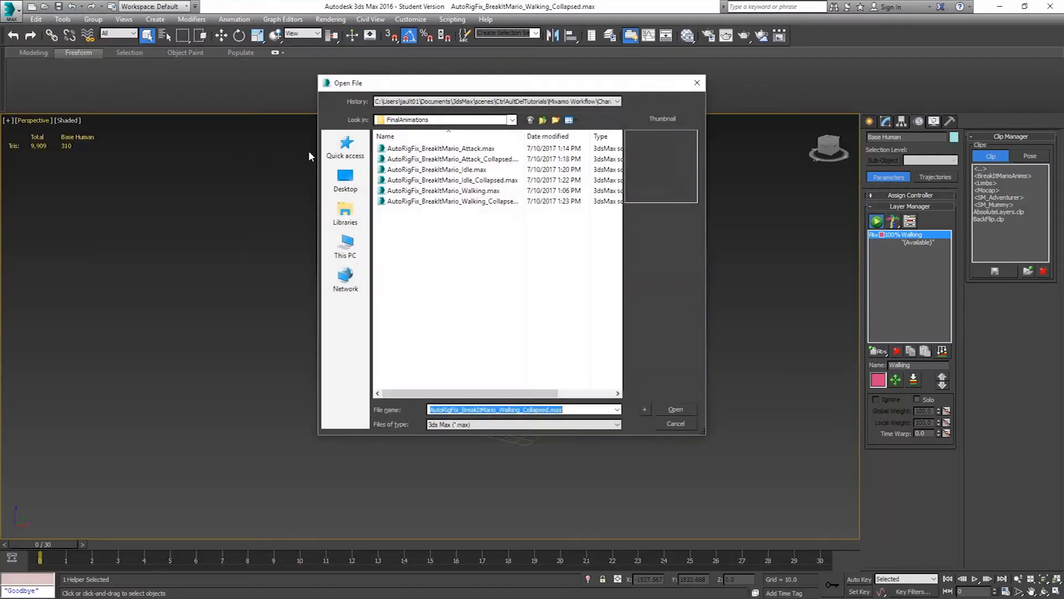
pyautogui.click(542, 120)
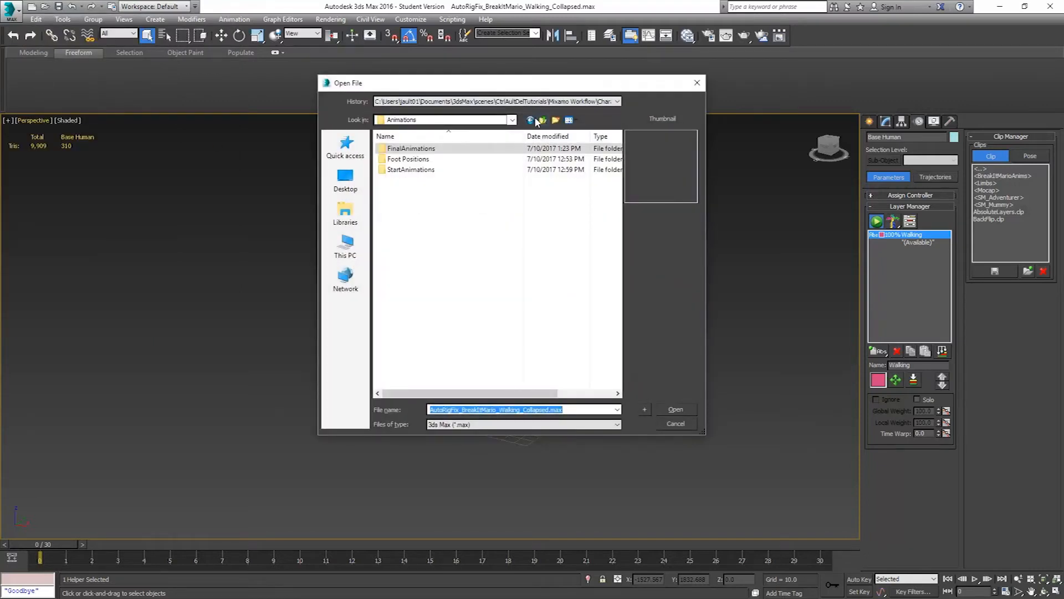
pyautogui.doubleClick(408, 170)
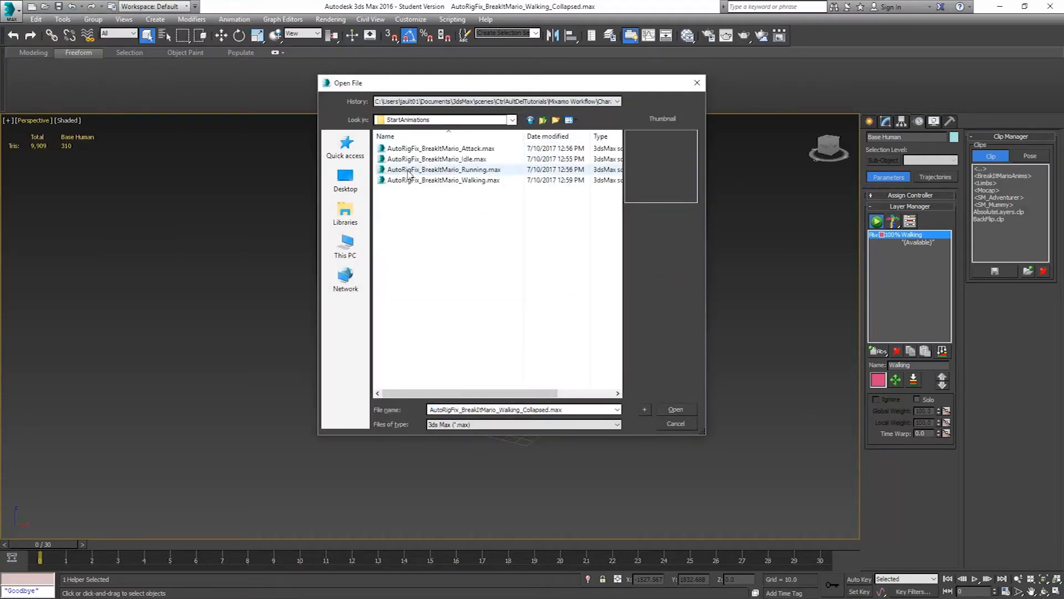
pyautogui.click(452, 170)
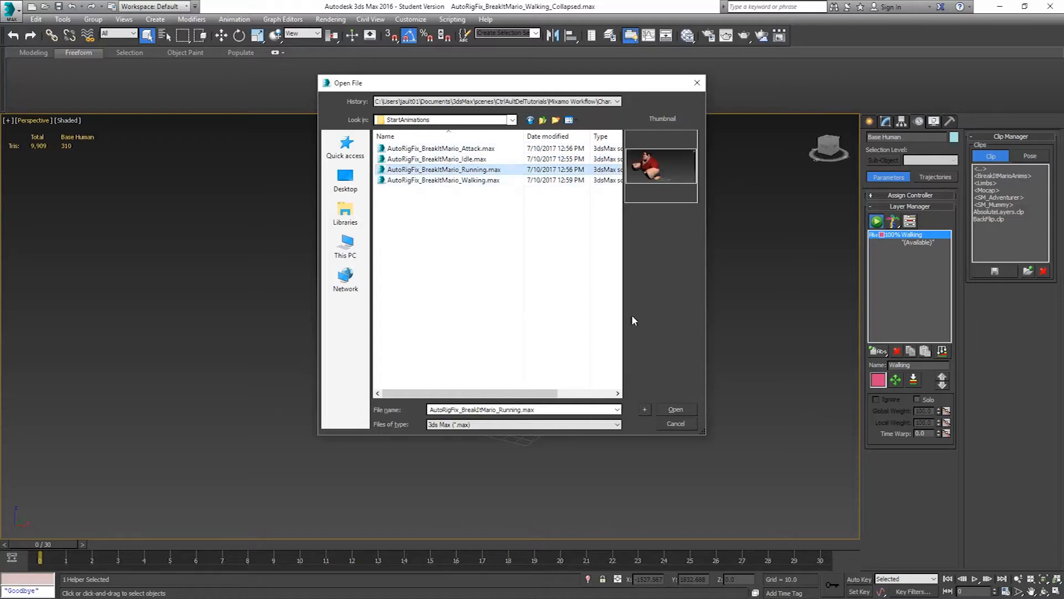
pyautogui.click(677, 407)
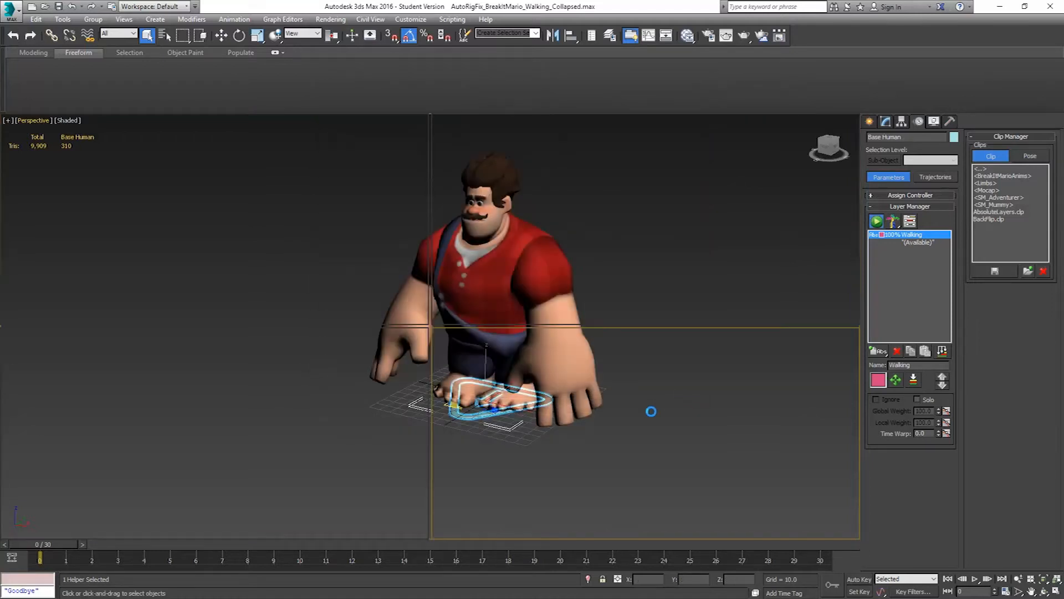
# Select the character's leg and foot rig objects in wireframe display and delete all their animation keys from frame 0 to 21
pyautogui.keyDown('alt'); pyautogui.moveTo(586, 356); pyautogui.dragTo(529, 411, button='middle'); pyautogui.keyUp('alt')
pyautogui.press('F3')
pyautogui.moveTo(486, 442); pyautogui.dragTo(539, 381, button='middle')
pyautogui.scroll(5, 492, 402)
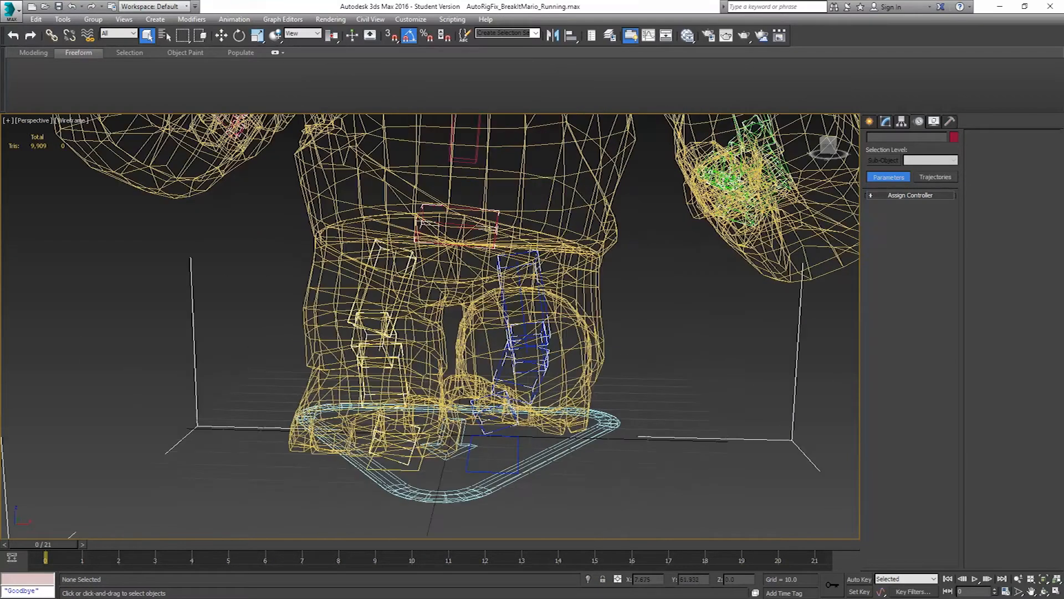
pyautogui.moveTo(689, 275); pyautogui.dragTo(176, 505)
pyautogui.moveTo(854, 555); pyautogui.dragTo(2, 557)
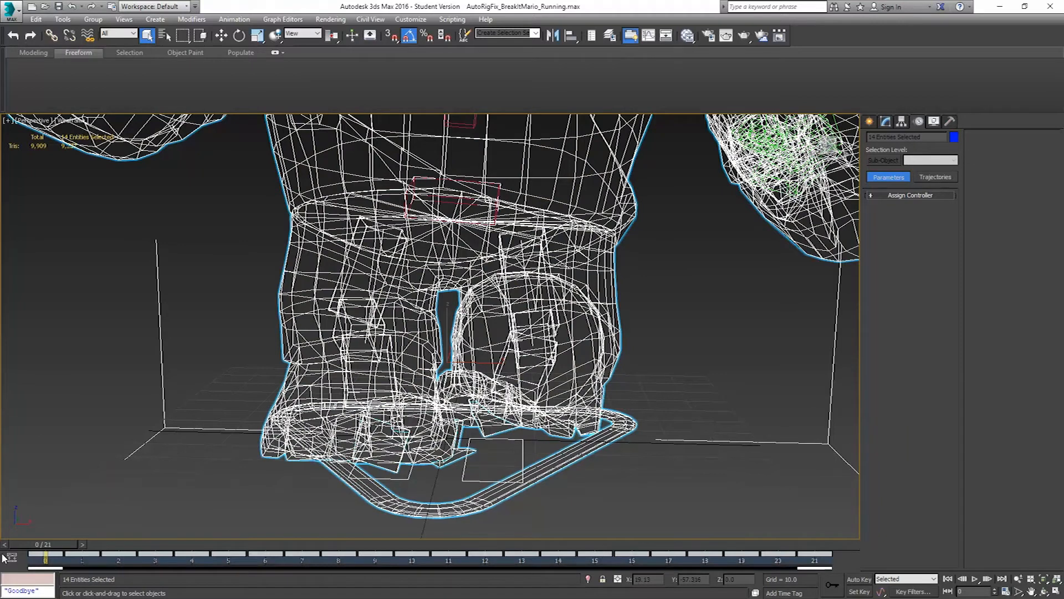
pyautogui.press('Delete')
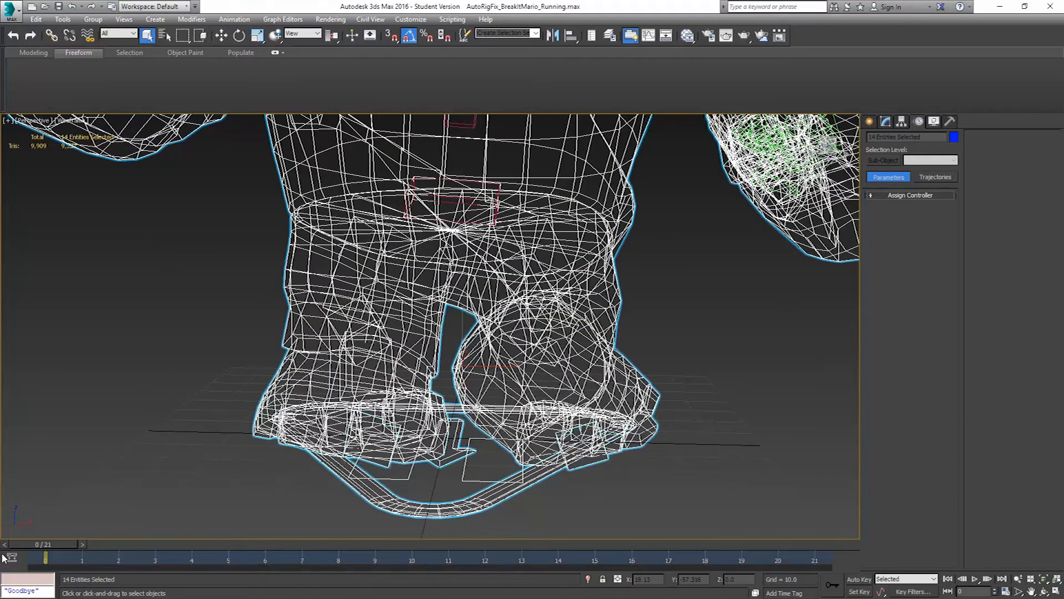
# Set the MixamoAnimation layer's local weight to 0 on the left thigh and the right thigh
pyautogui.click(572, 255)
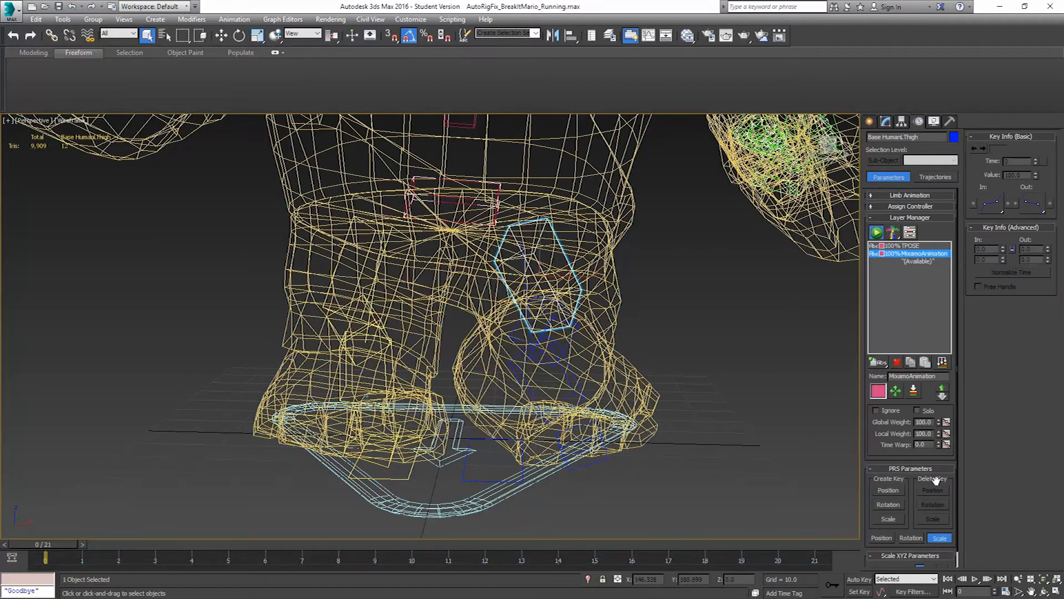
pyautogui.rightClick(939, 433)
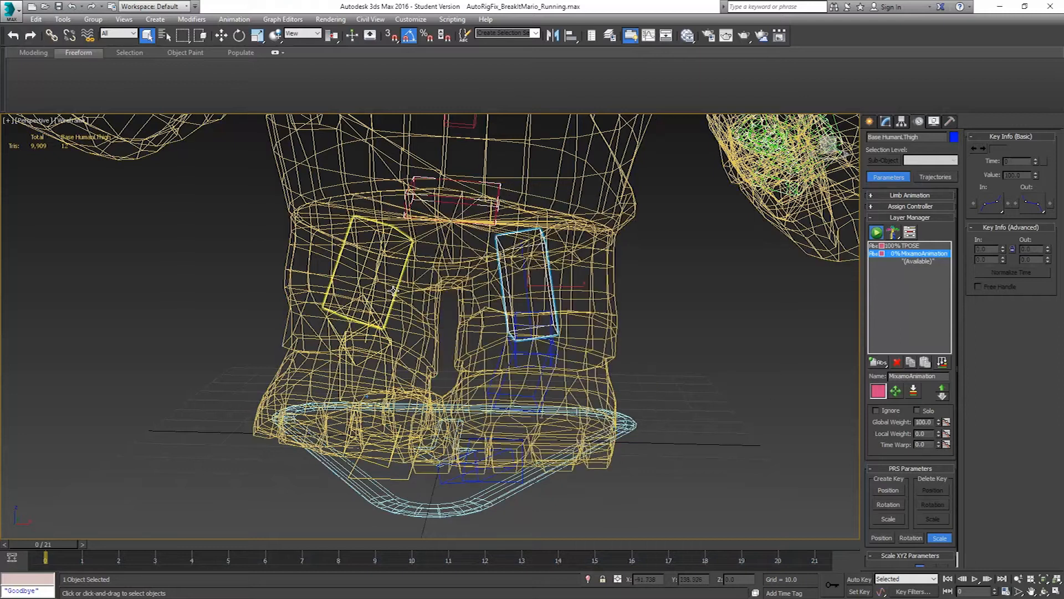
pyautogui.click(379, 261)
pyautogui.click(379, 260)
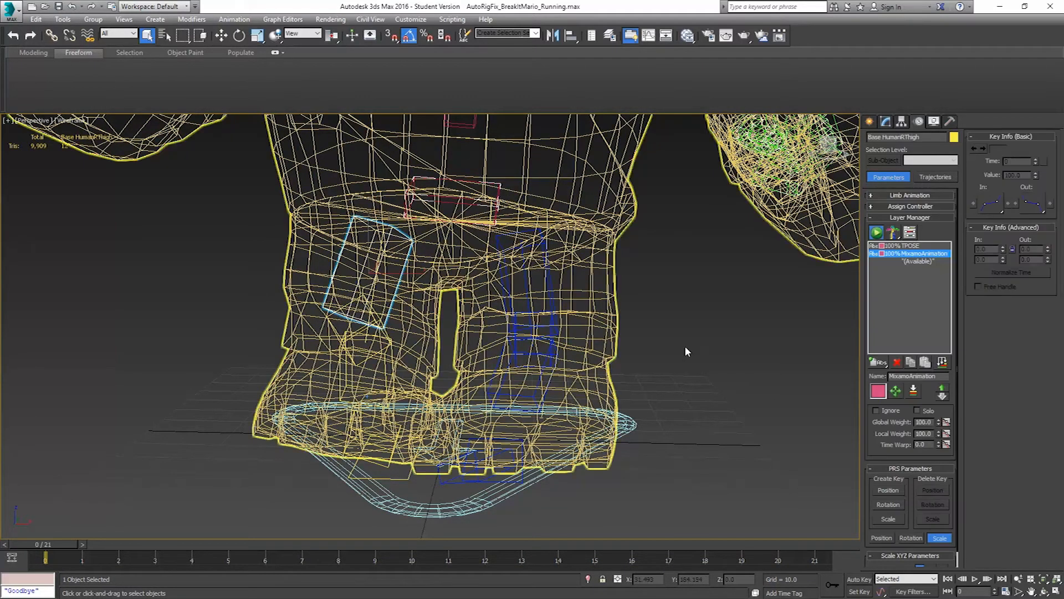
pyautogui.rightClick(940, 435)
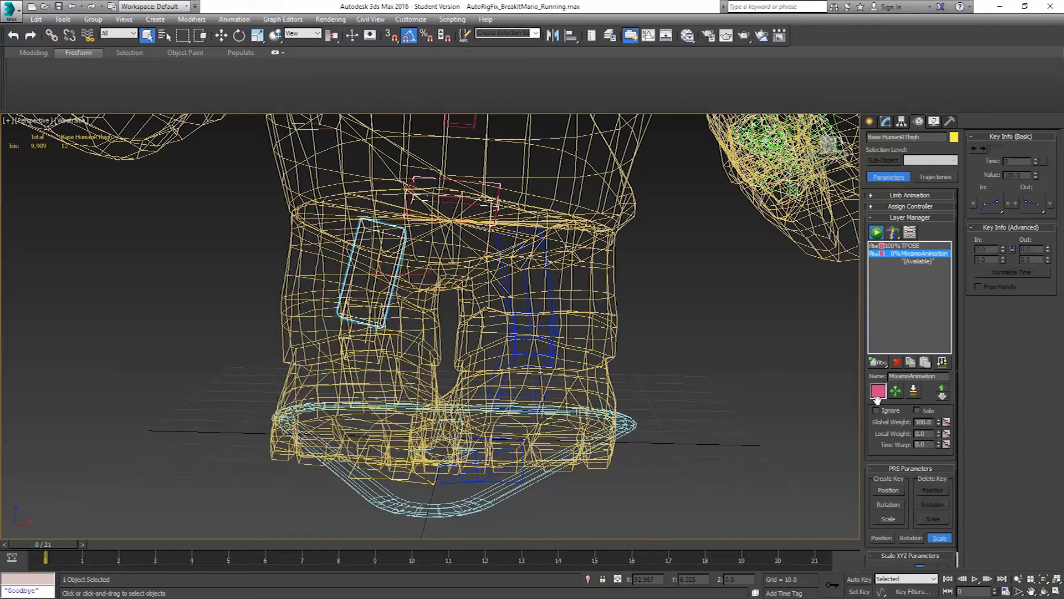
# Set the MixamoAnimation layer's local weight to 0 for the left hand
pyautogui.moveTo(717, 297); pyautogui.dragTo(667, 306, button='middle')
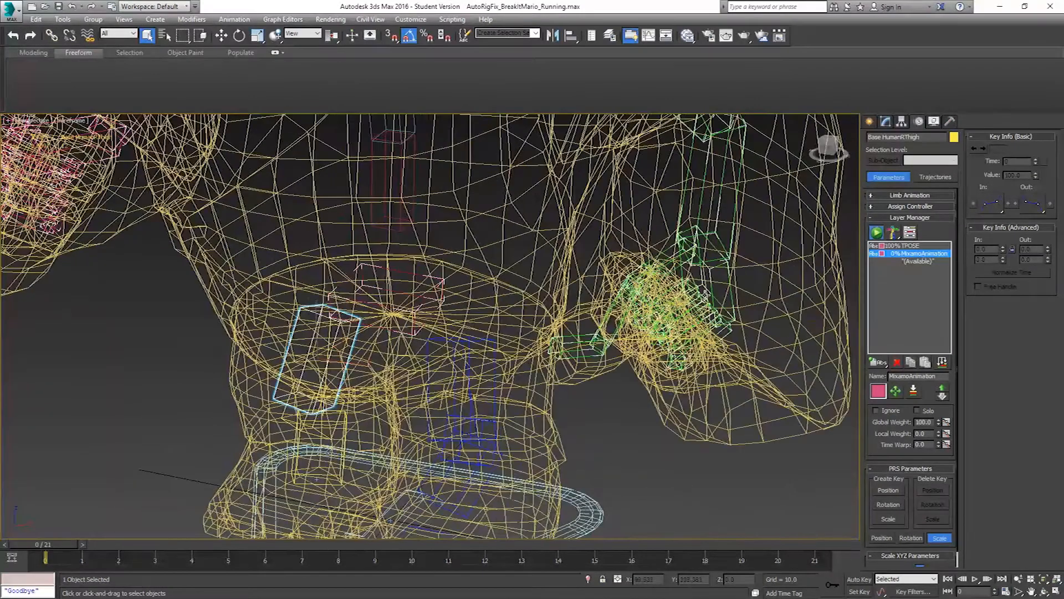
pyautogui.click(732, 295)
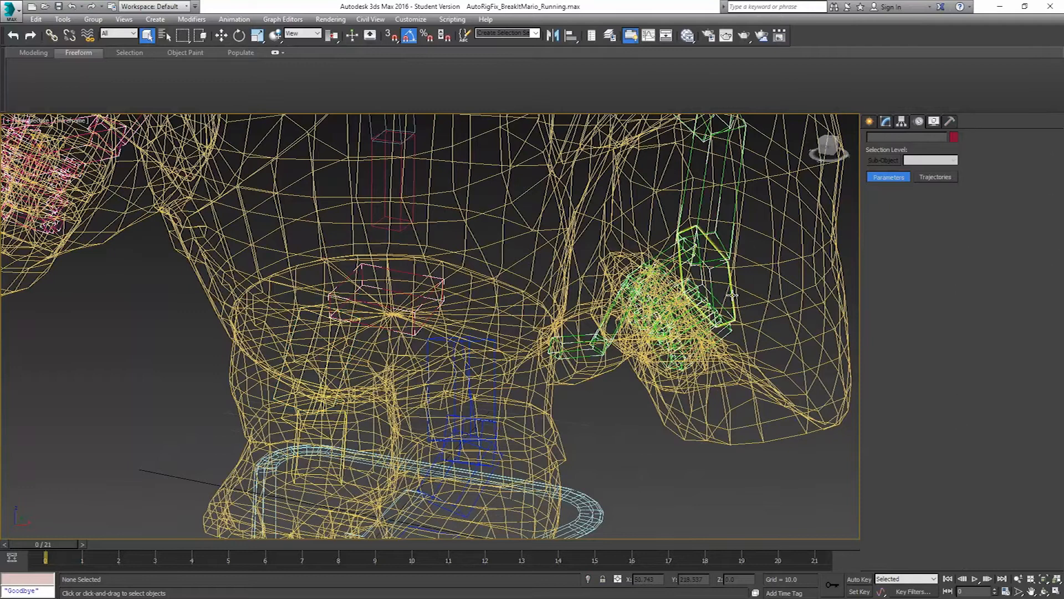
pyautogui.click(732, 295)
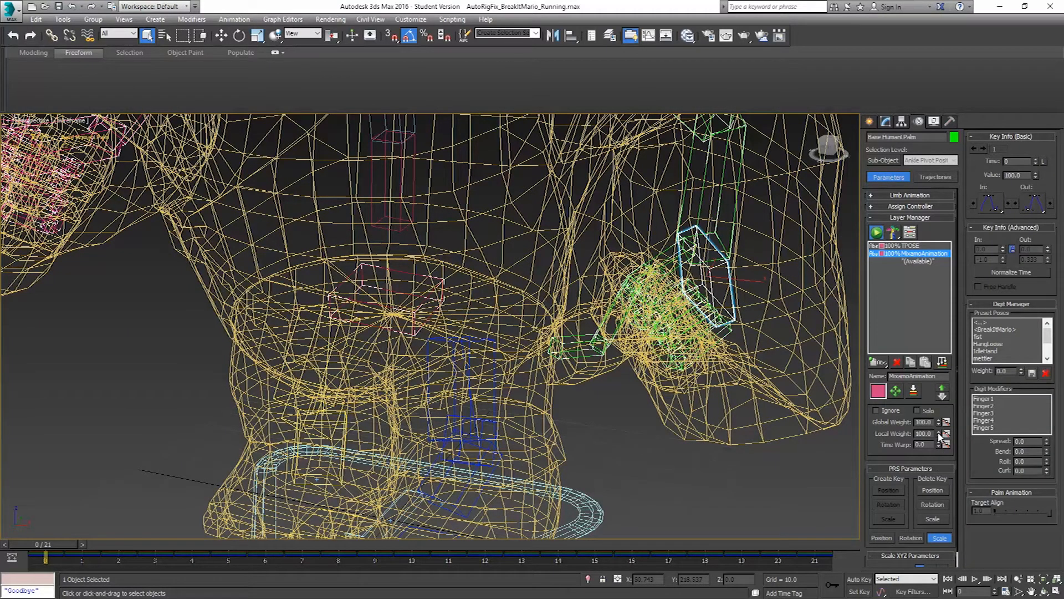
pyautogui.click(727, 329)
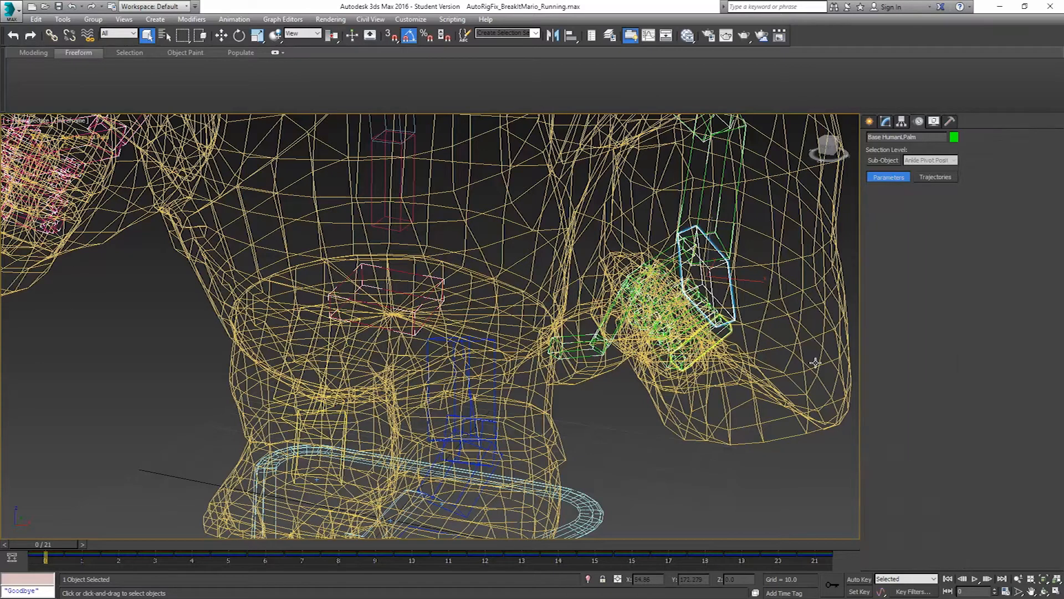
pyautogui.rightClick(939, 423)
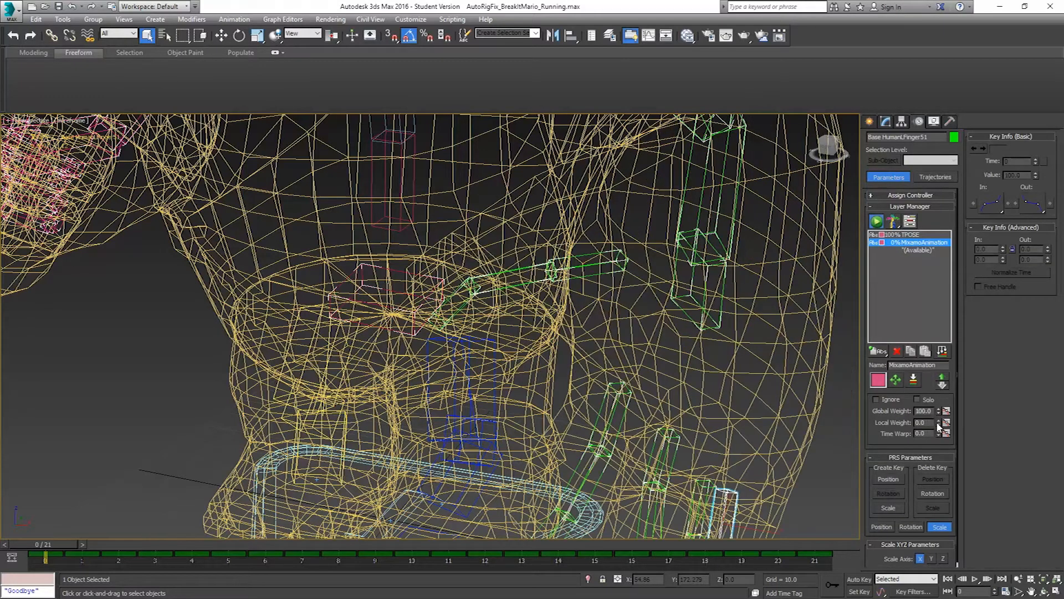
# Set the MixamoAnimation layer's local weight to 0 on the right palm
pyautogui.scroll(-4, 463, 226)
pyautogui.moveTo(399, 236); pyautogui.dragTo(555, 324, button='middle')
pyautogui.keyDown('alt'); pyautogui.moveTo(471, 270); pyautogui.dragTo(443, 271, button='middle'); pyautogui.keyUp('alt')
pyautogui.scroll(3, 443, 271)
pyautogui.moveTo(488, 205); pyautogui.dragTo(465, 366, button='middle')
pyautogui.scroll(1, 471, 355)
pyautogui.scroll(2, 558, 215)
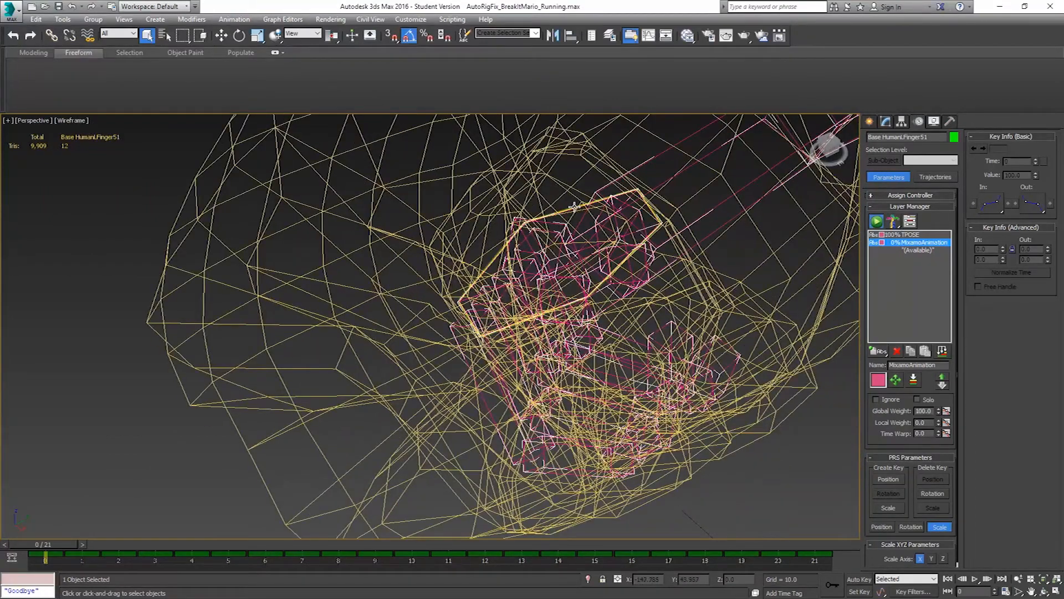
pyautogui.click(567, 211)
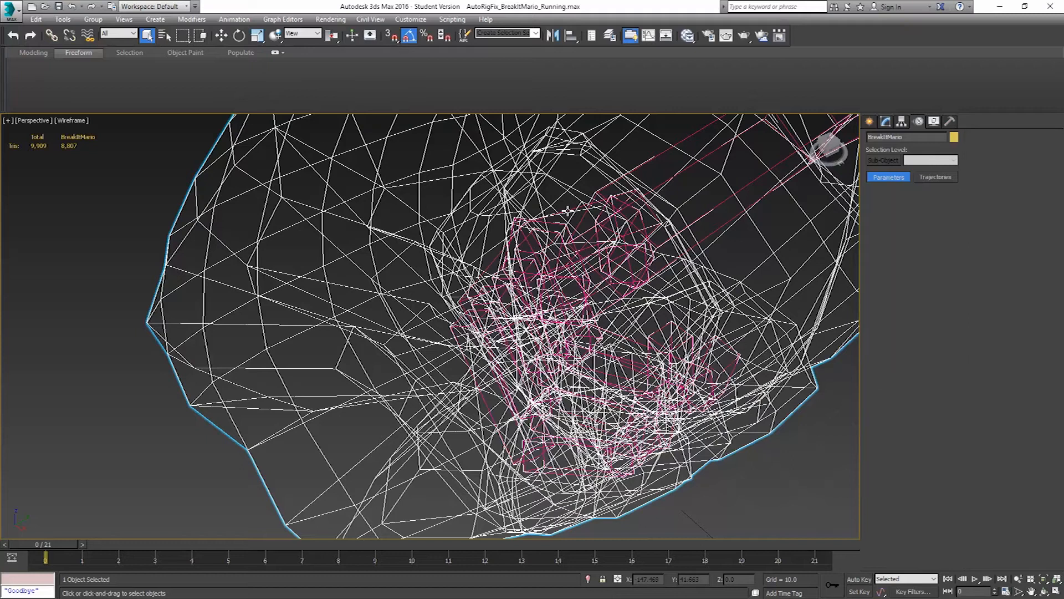
pyautogui.click(567, 210)
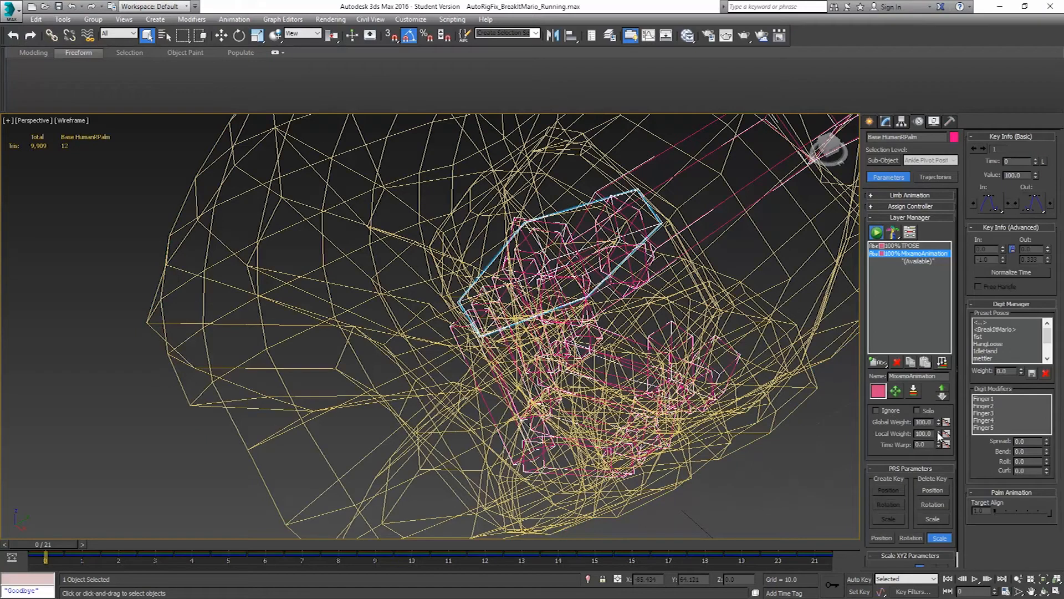
pyautogui.rightClick(938, 434)
pyautogui.scroll(-5, 620, 296)
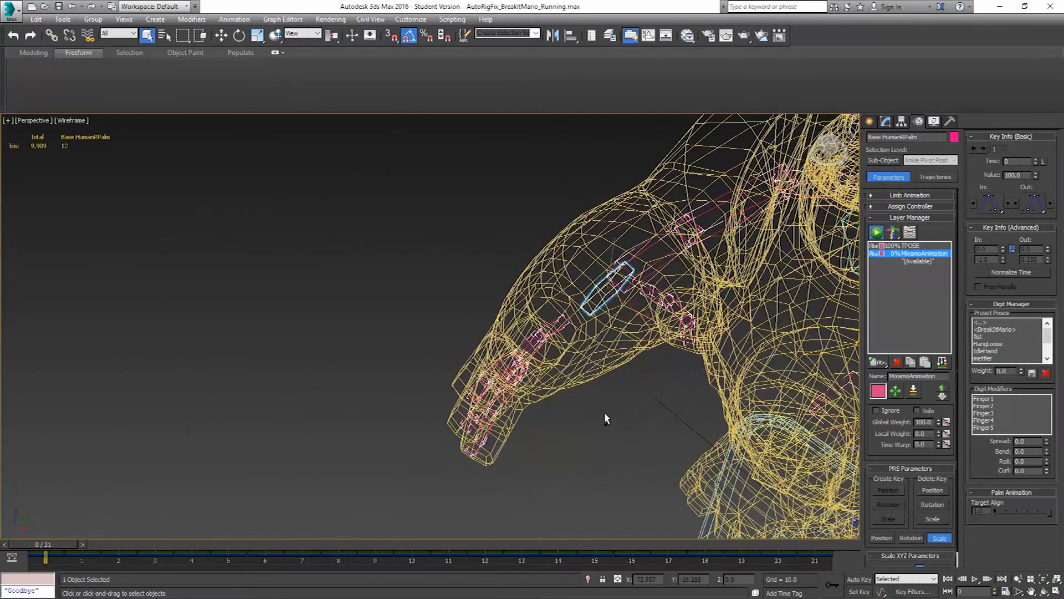
# Return to shaded display, shorten the active time range to end at frame 20, and play back the running cycle
pyautogui.press('F3')
pyautogui.scroll(-8, 547, 406)
pyautogui.keyDown('alt'); pyautogui.moveTo(640, 359); pyautogui.dragTo(599, 380, button='middle'); pyautogui.keyUp('alt')
pyautogui.moveTo(55, 545); pyautogui.dragTo(824, 507)
pyautogui.keyDown('ctrl'); pyautogui.keyDown('alt'); pyautogui.moveTo(775, 562); pyautogui.dragTo(802, 562, button='right'); pyautogui.keyUp('alt'); pyautogui.keyUp('ctrl')
pyautogui.moveTo(805, 544); pyautogui.dragTo(535, 520)
pyautogui.moveTo(1, 458); pyautogui.dragTo(892, 560)
pyautogui.click(975, 579)
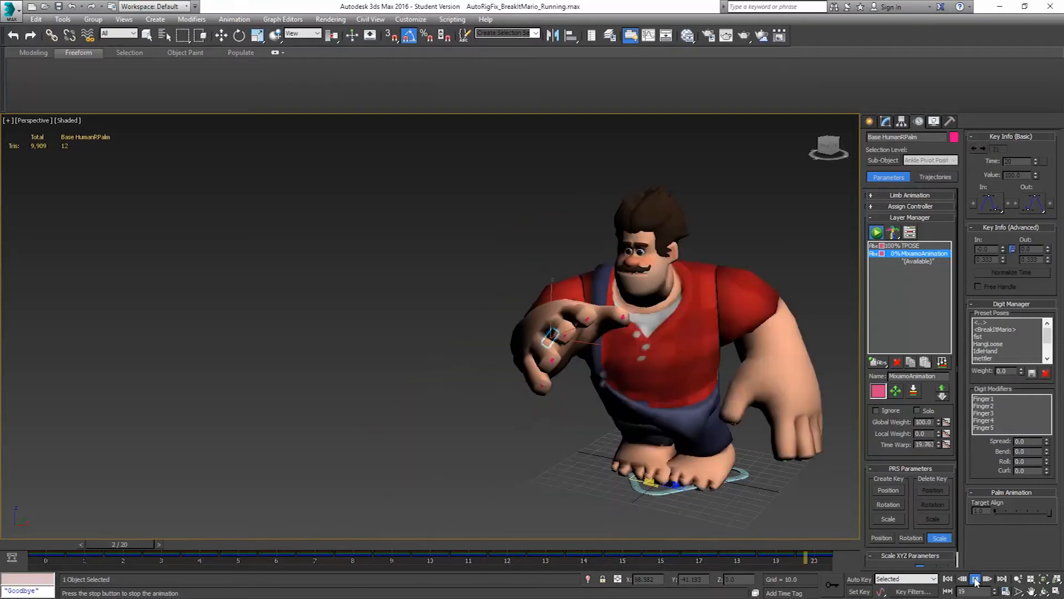
pyautogui.click(976, 579)
# Add a local adjustment layer after MixamoAnimation in the rig's layer stack and return to frame 0
pyautogui.keyDown('alt'); pyautogui.moveTo(684, 395); pyautogui.dragTo(616, 514, button='middle'); pyautogui.keyUp('alt')
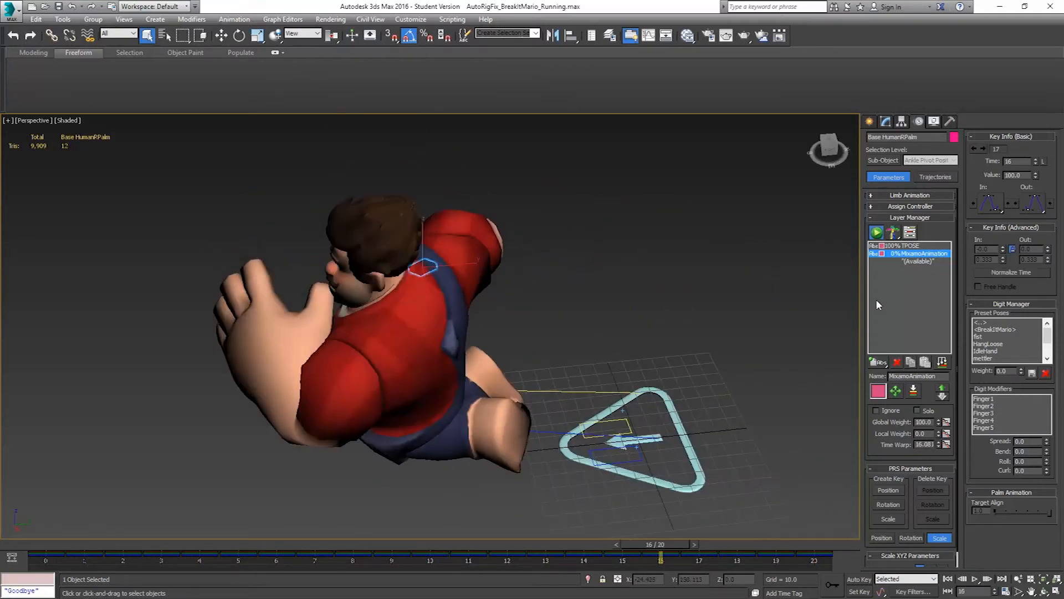
pyautogui.click(910, 262)
pyautogui.moveTo(883, 365); pyautogui.dragTo(879, 384)
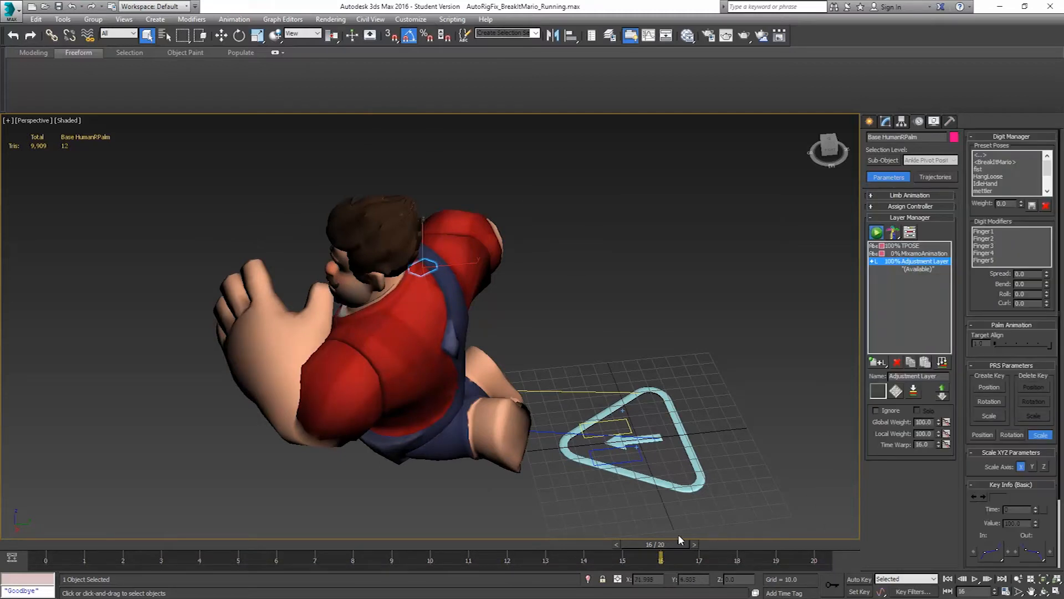
pyautogui.moveTo(670, 542); pyautogui.dragTo(2, 526)
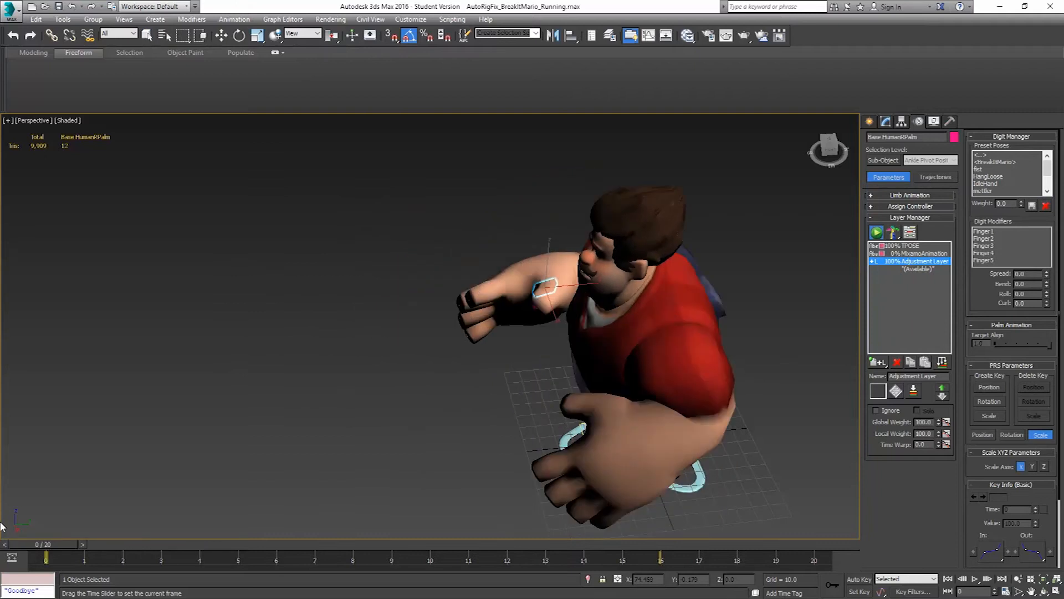
pyautogui.keyDown('alt'); pyautogui.moveTo(332, 395); pyautogui.dragTo(510, 360, button='middle'); pyautogui.keyUp('alt')
pyautogui.scroll(3, 518, 341)
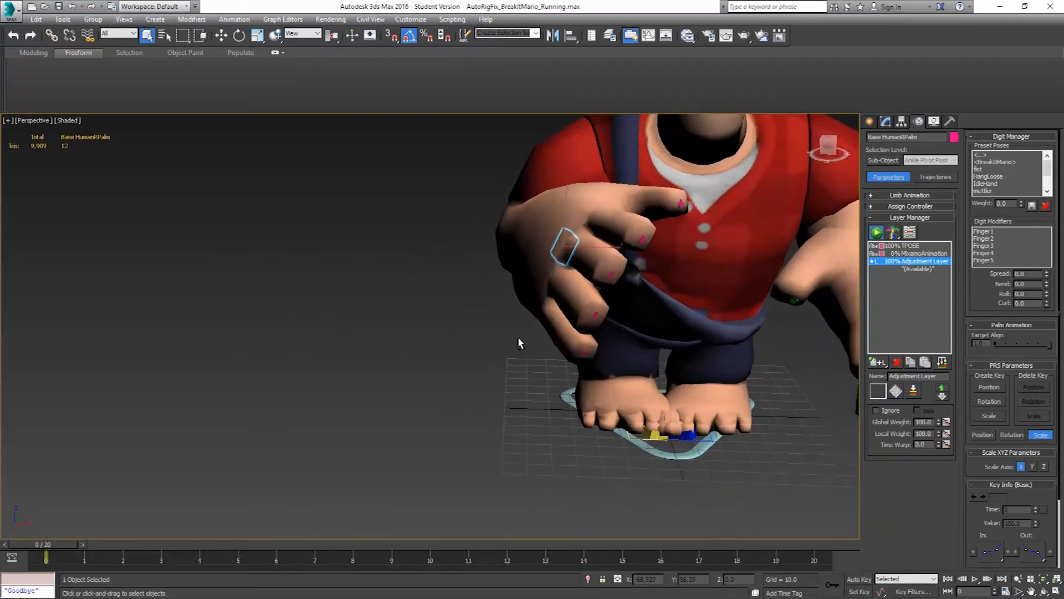
# Merge the Left_Baked and Right_Baked helpers from platform_Running.max into the running scene
pyautogui.click(15, 11)
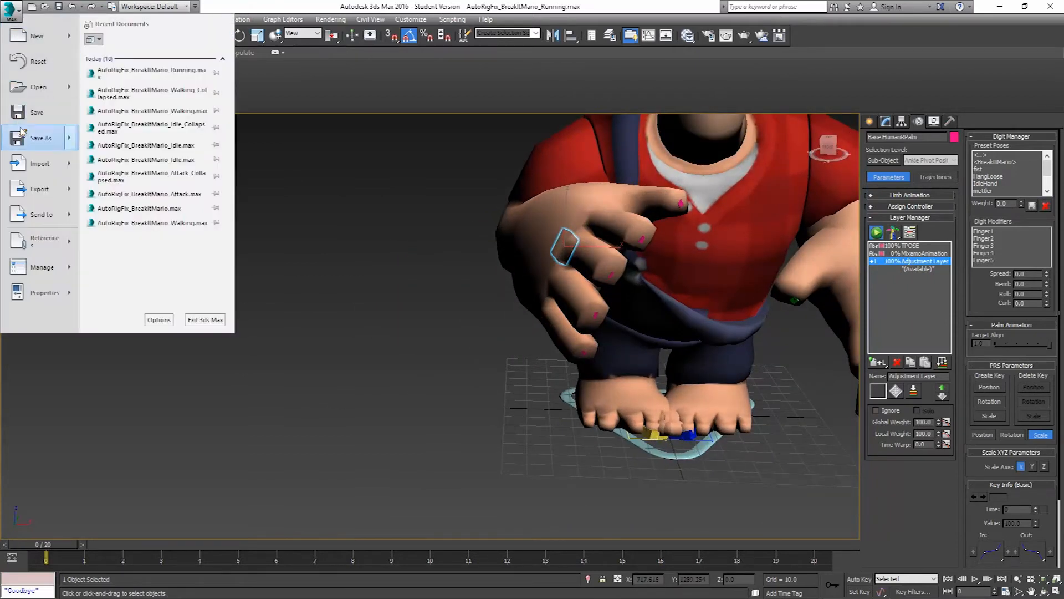
pyautogui.moveTo(41, 167)
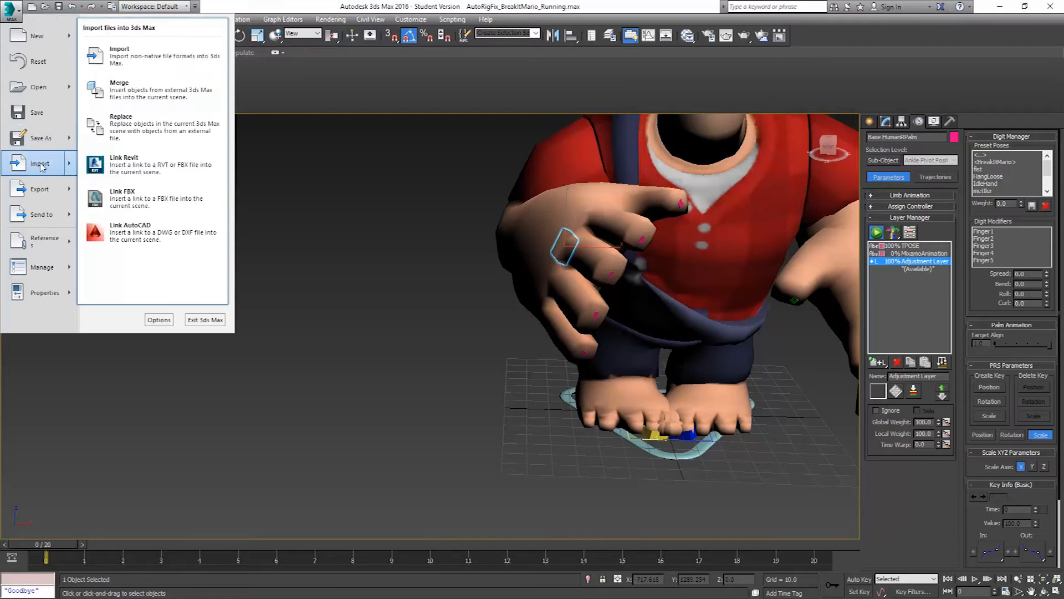
pyautogui.click(119, 87)
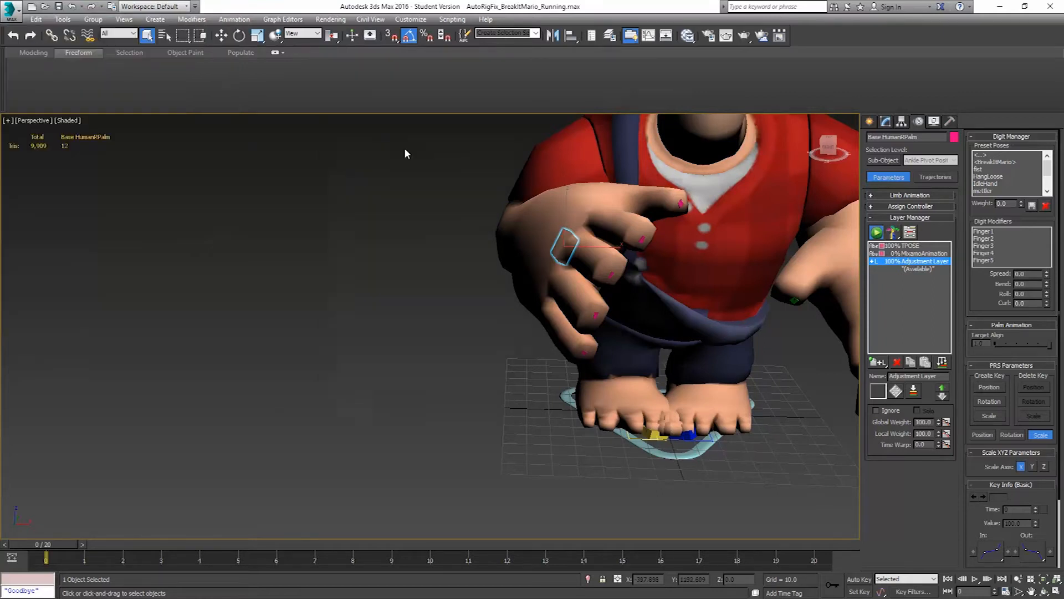
pyautogui.click(422, 169)
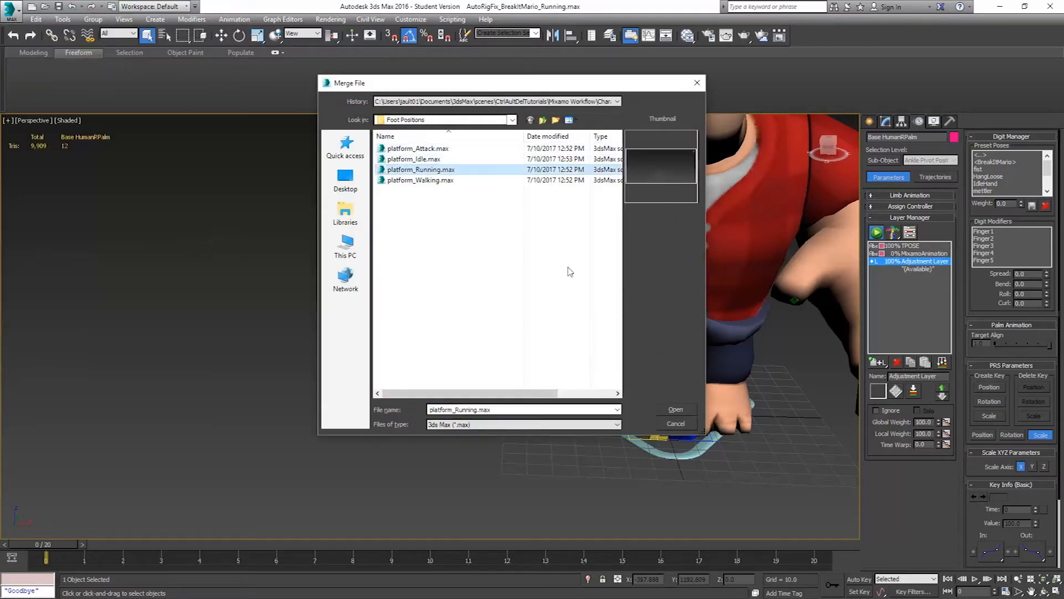
pyautogui.click(678, 411)
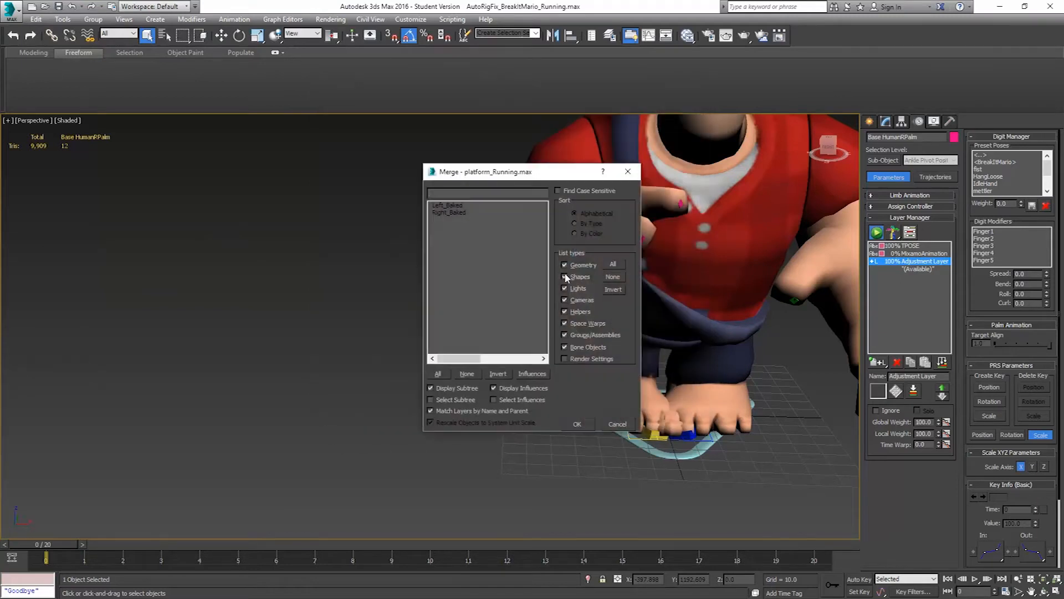
pyautogui.moveTo(457, 205); pyautogui.dragTo(456, 212)
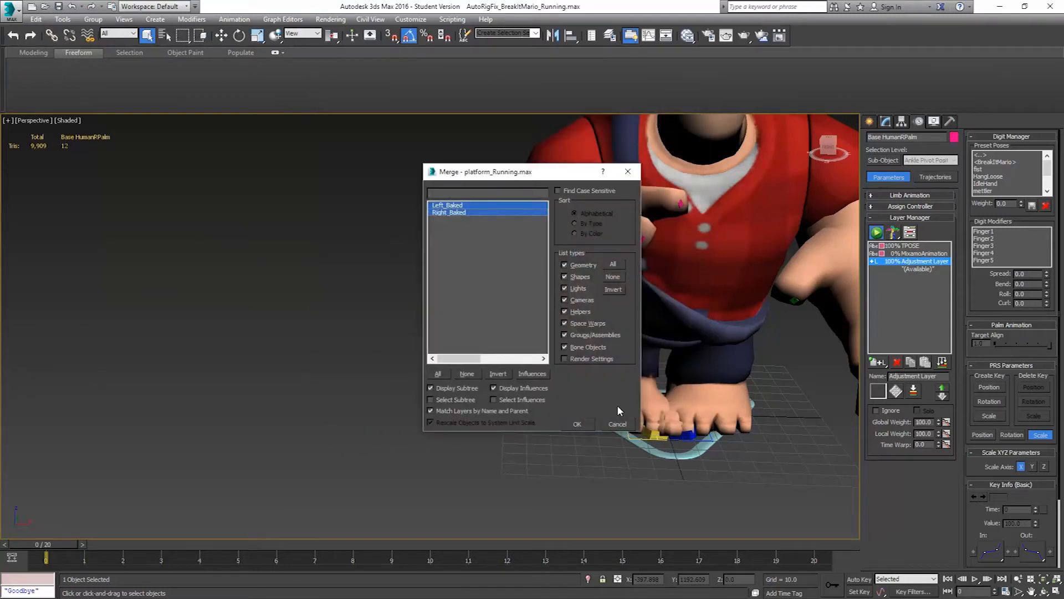
pyautogui.click(576, 424)
# Align the left foot platform to Left_Baked in Y and Z position only, pivot point to pivot point
pyautogui.moveTo(776, 387)
pyautogui.keyDown('alt'); pyautogui.mouseDown(button='middle')
pyautogui.moveTo(726, 401)
pyautogui.moveTo(615, 401)
pyautogui.moveTo(657, 401)
pyautogui.moveTo(605, 387)
pyautogui.mouseUp(button='middle'); pyautogui.keyUp('alt')
pyautogui.scroll(7, 698, 416)
pyautogui.press('F3')
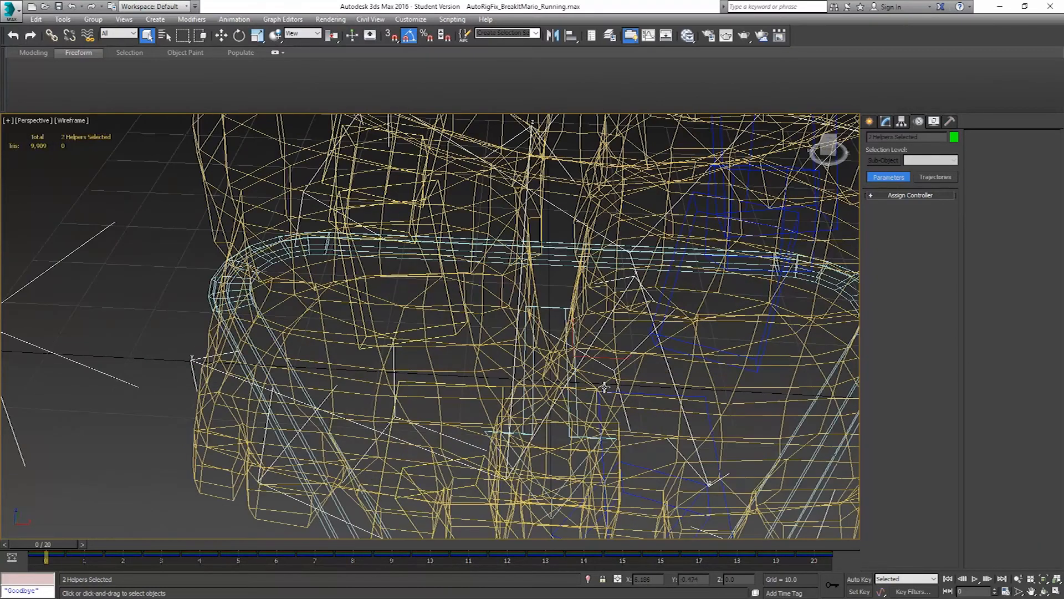
pyautogui.click(663, 394)
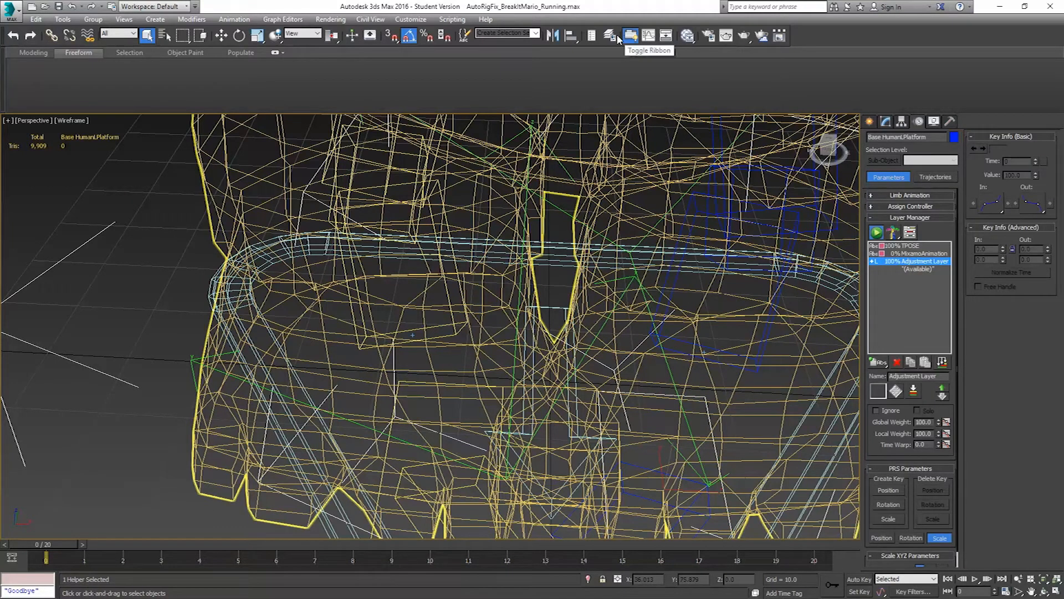
pyautogui.click(570, 35)
pyautogui.scroll(-6, 614, 316)
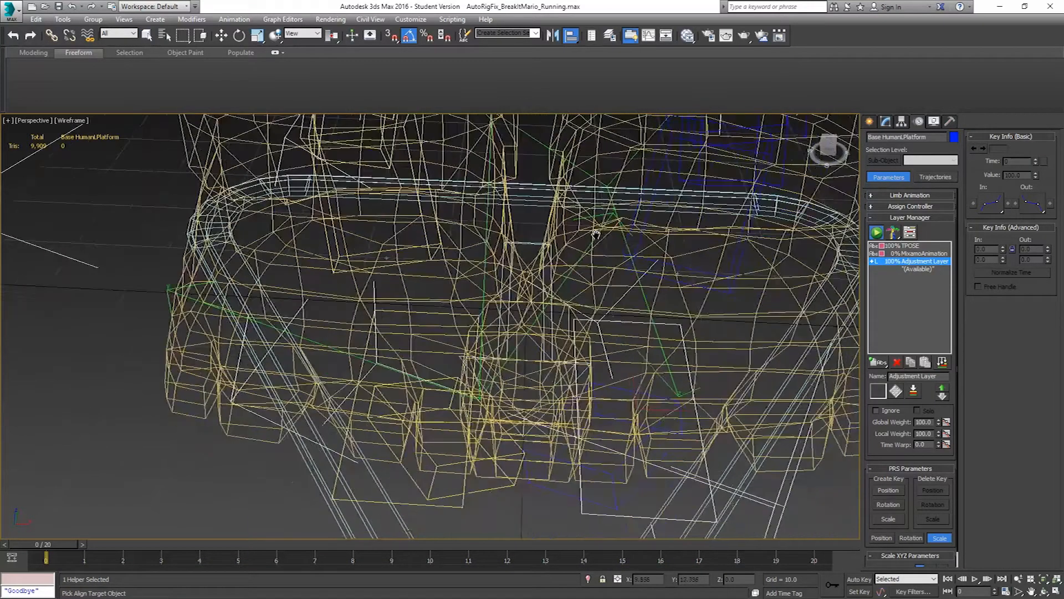
pyautogui.press('F3')
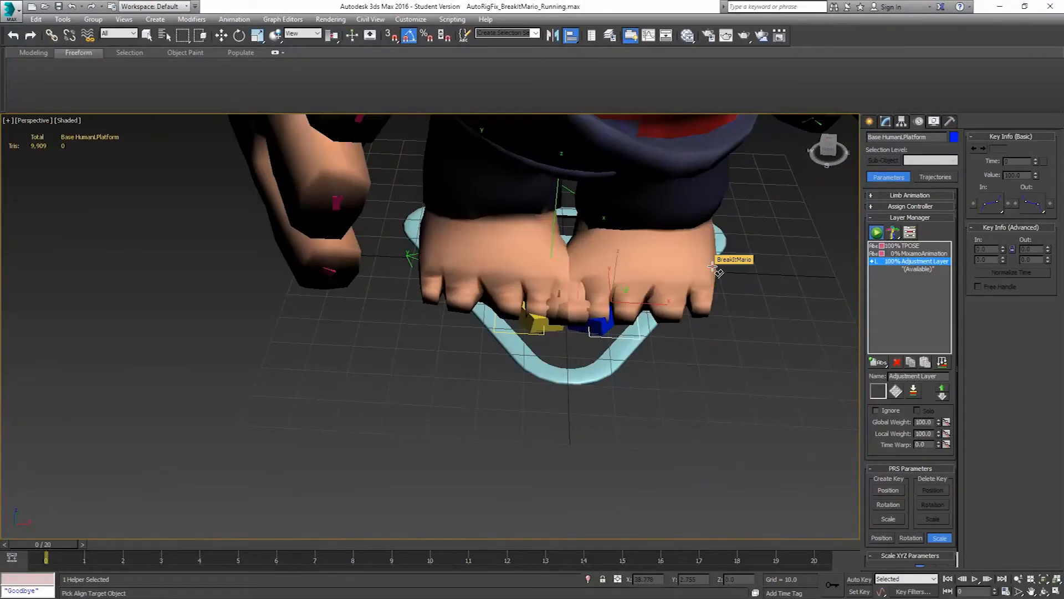
pyautogui.keyDown('alt'); pyautogui.moveTo(715, 272); pyautogui.dragTo(527, 271, button='middle'); pyautogui.keyUp('alt')
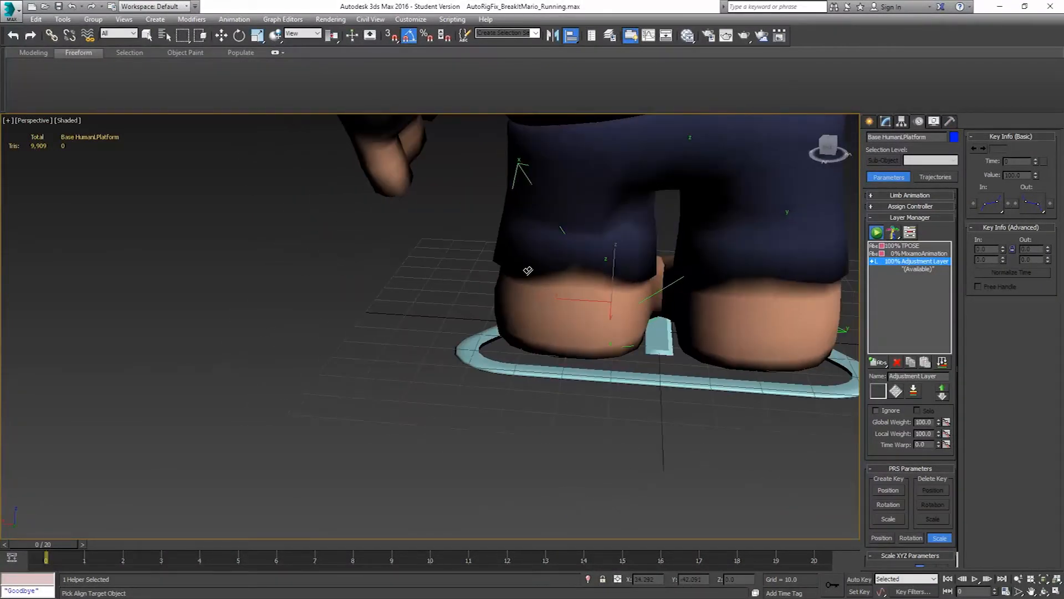
pyautogui.click(517, 165)
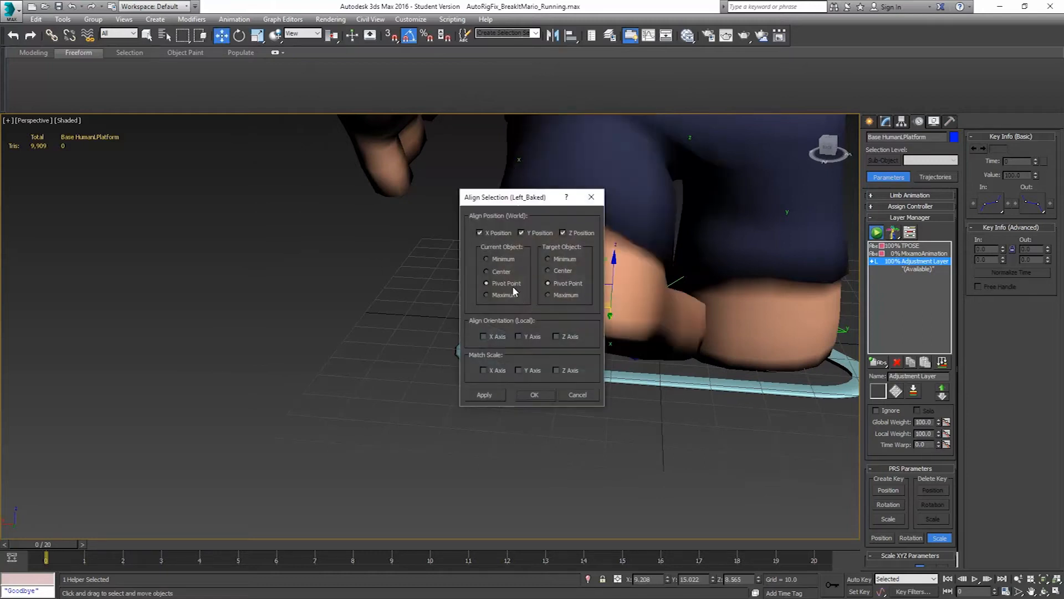
pyautogui.click(498, 233)
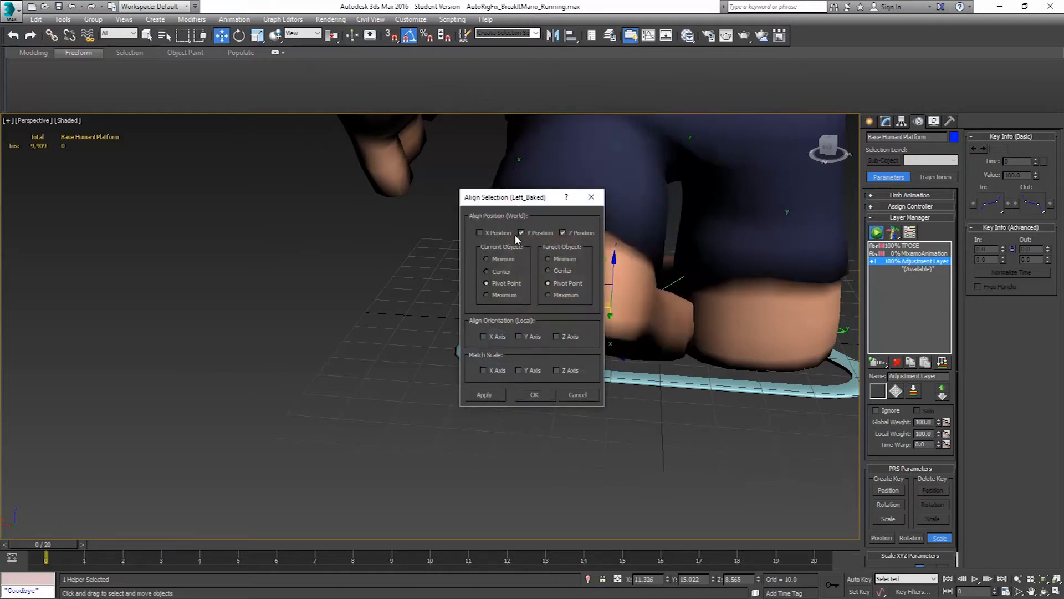
pyautogui.click(534, 395)
# Rotate the left foot in the View coordinate system until it stands straight and is no longer tilted
pyautogui.keyDown('alt'); pyautogui.moveTo(637, 333); pyautogui.dragTo(783, 331, button='middle'); pyautogui.keyUp('alt')
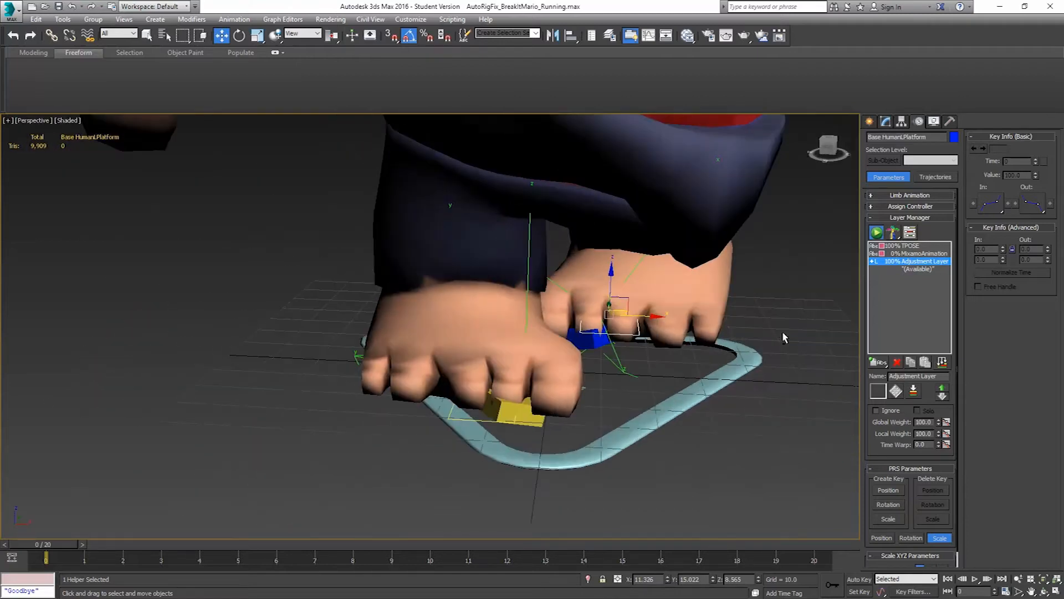
pyautogui.press('F3')
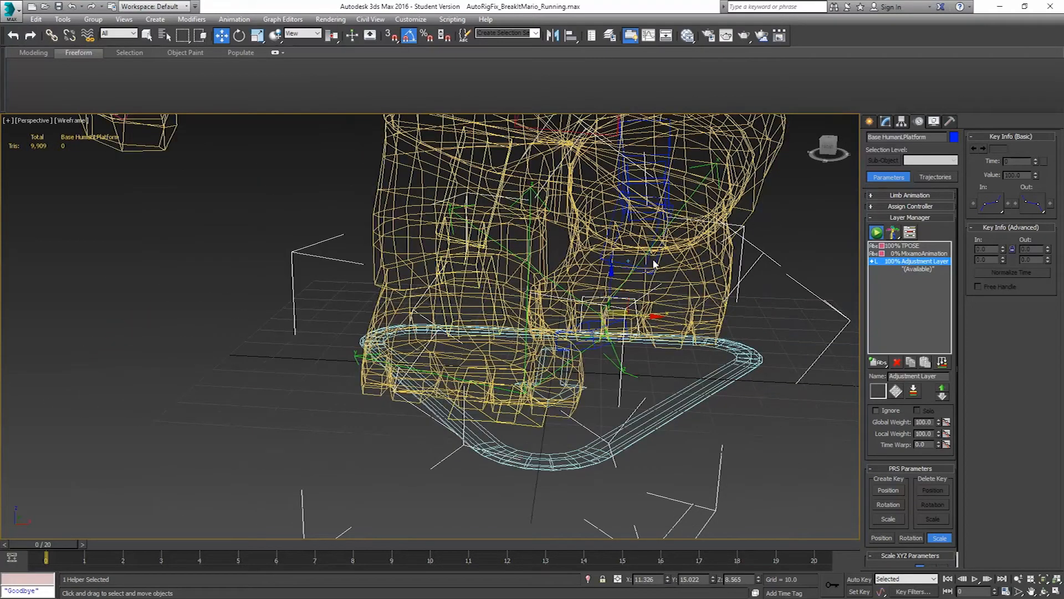
pyautogui.click(652, 259)
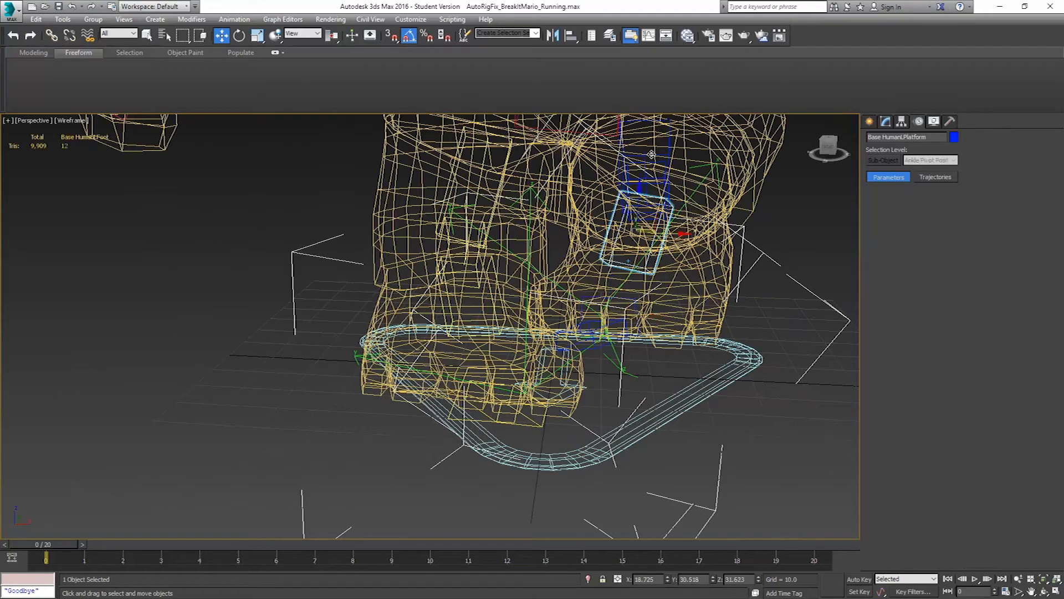
pyautogui.click(239, 35)
pyautogui.scroll(2, 701, 242)
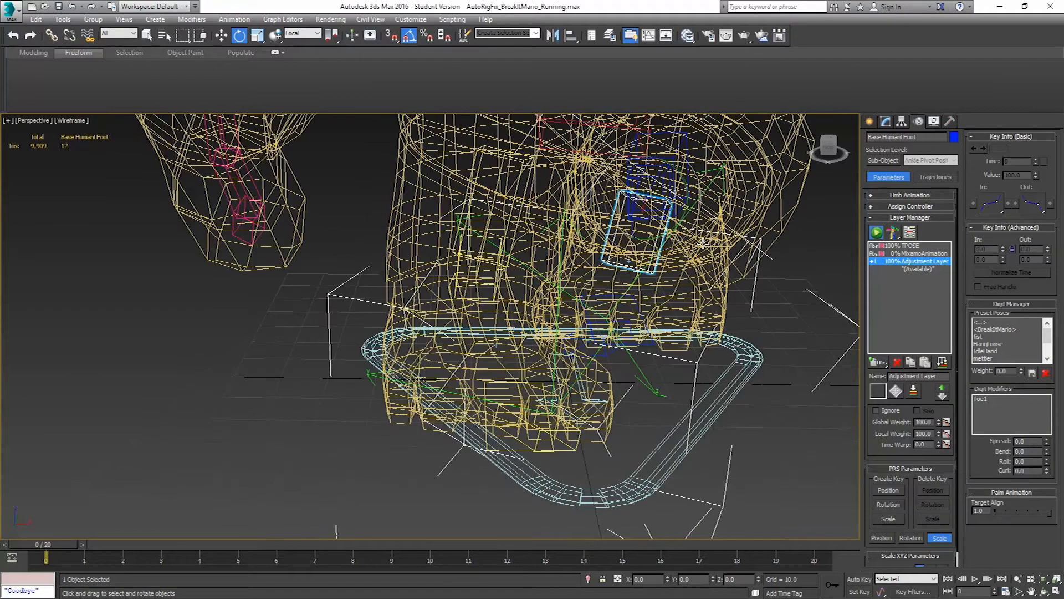
pyautogui.click(303, 33)
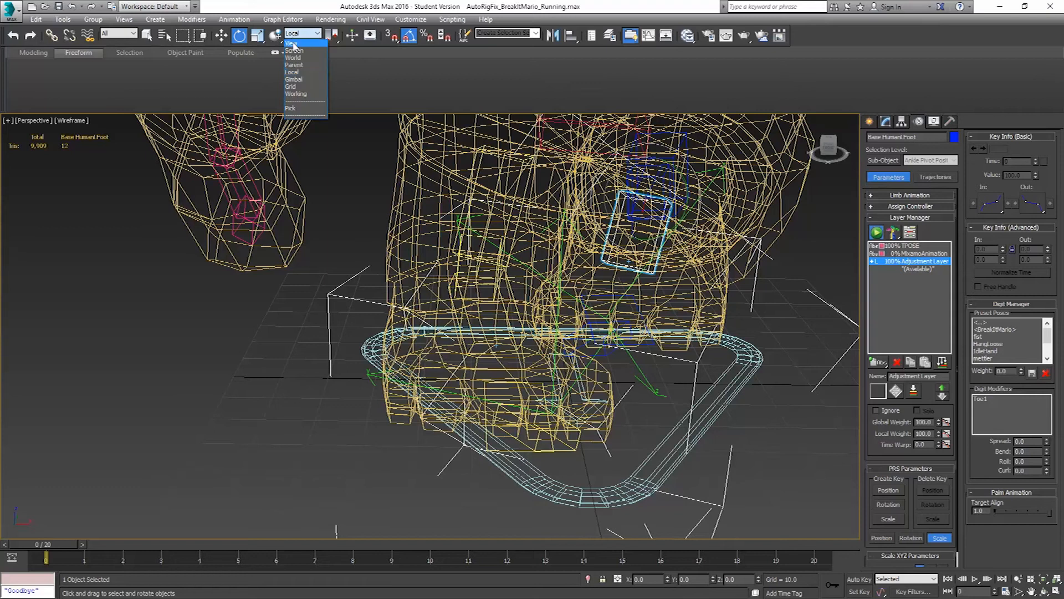
pyautogui.click(294, 41)
pyautogui.moveTo(645, 213)
pyautogui.mouseDown()
pyautogui.moveTo(658, 214)
pyautogui.moveTo(644, 213)
pyautogui.mouseUp()
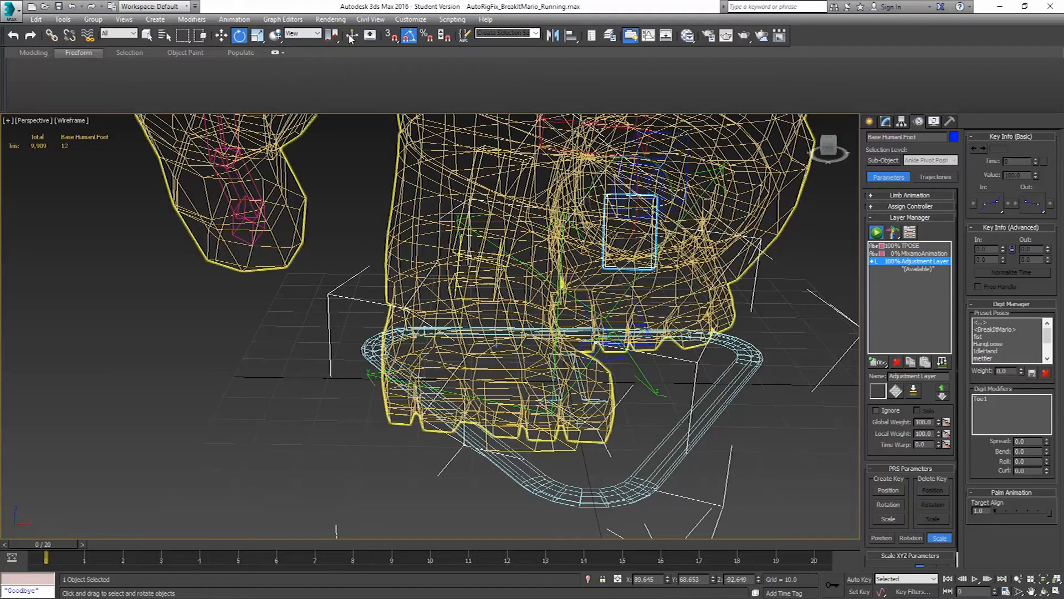
# Move the left foot platform outward and set its X position to 17
pyautogui.click(222, 35)
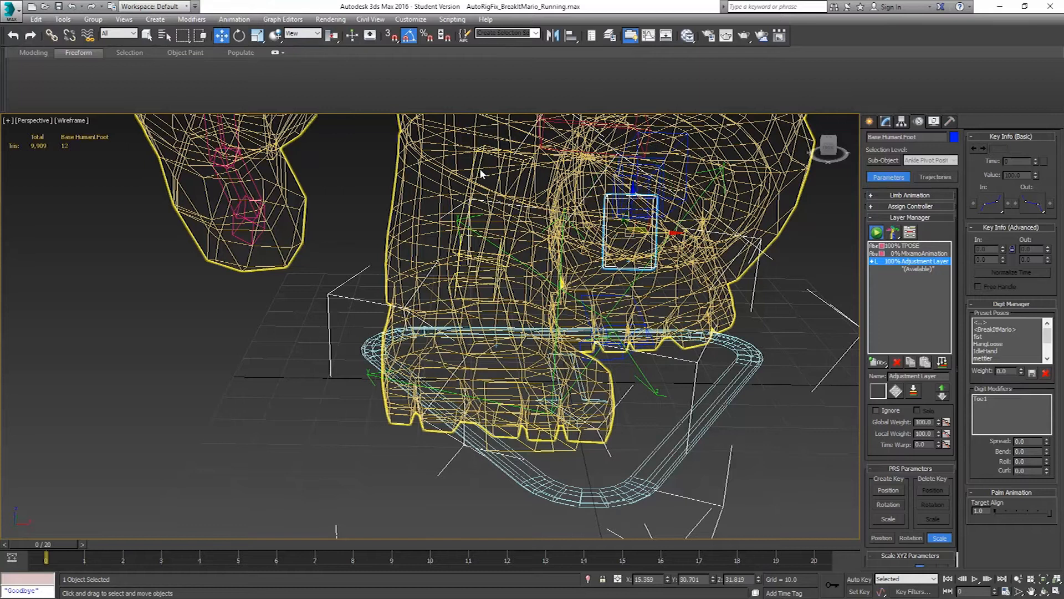
pyautogui.click(641, 312)
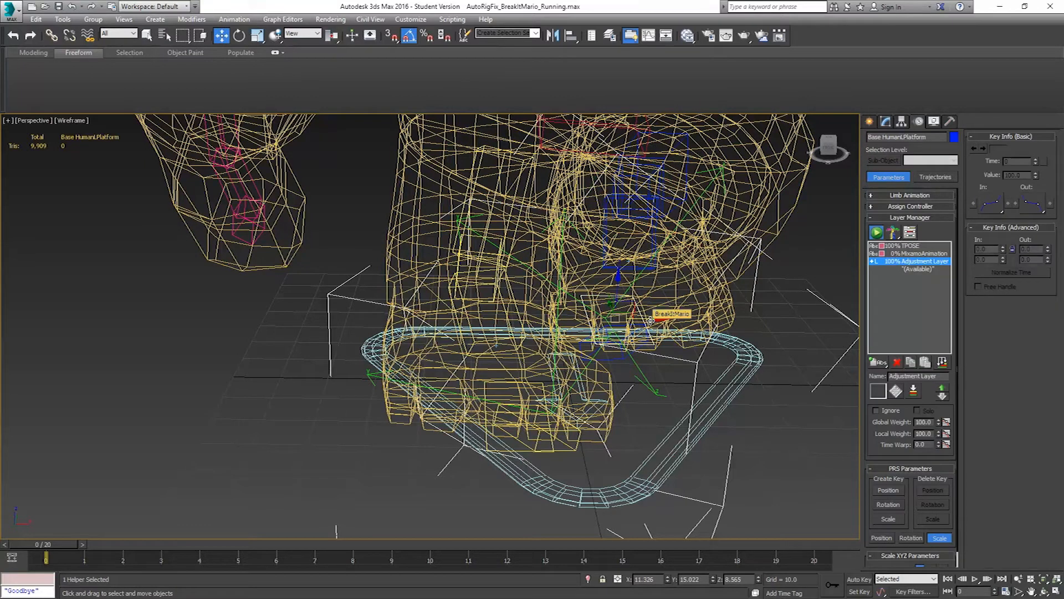
pyautogui.press('F3')
pyautogui.moveTo(647, 319); pyautogui.dragTo(674, 328)
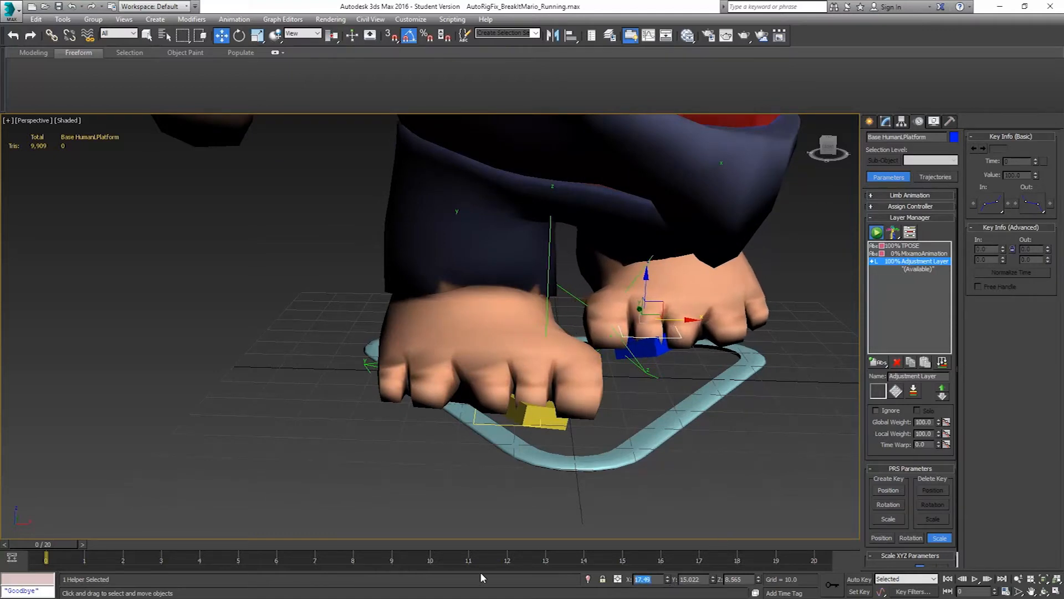
pyautogui.write('17')
pyautogui.press('Return')
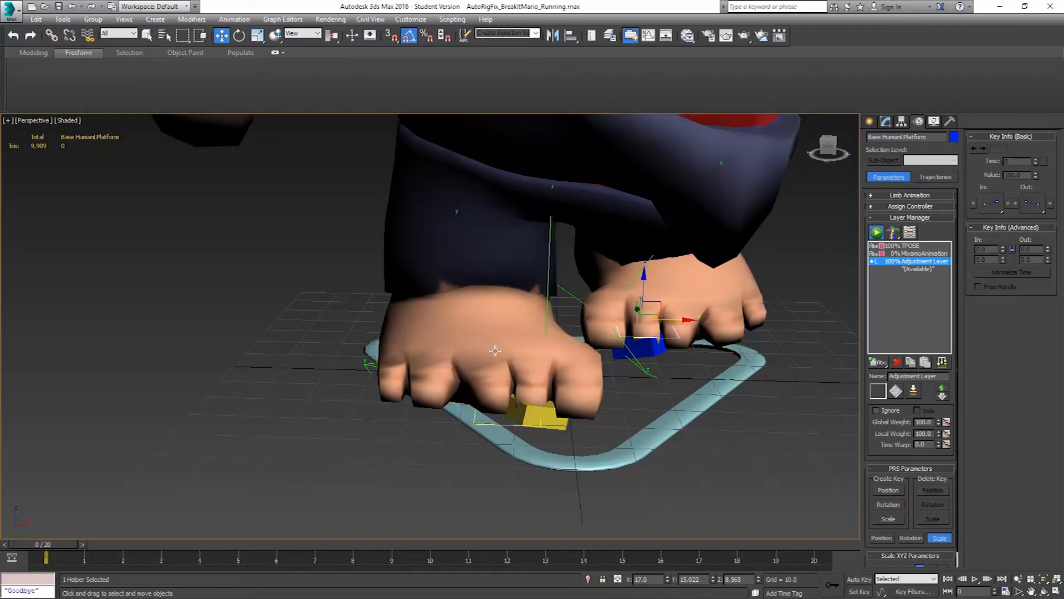
# Align the right foot platform to Right_Baked in Y and Z position only, pivot point to pivot point
pyautogui.press('F3')
pyautogui.keyDown('alt'); pyautogui.moveTo(501, 334); pyautogui.dragTo(487, 362, button='middle'); pyautogui.keyUp('alt')
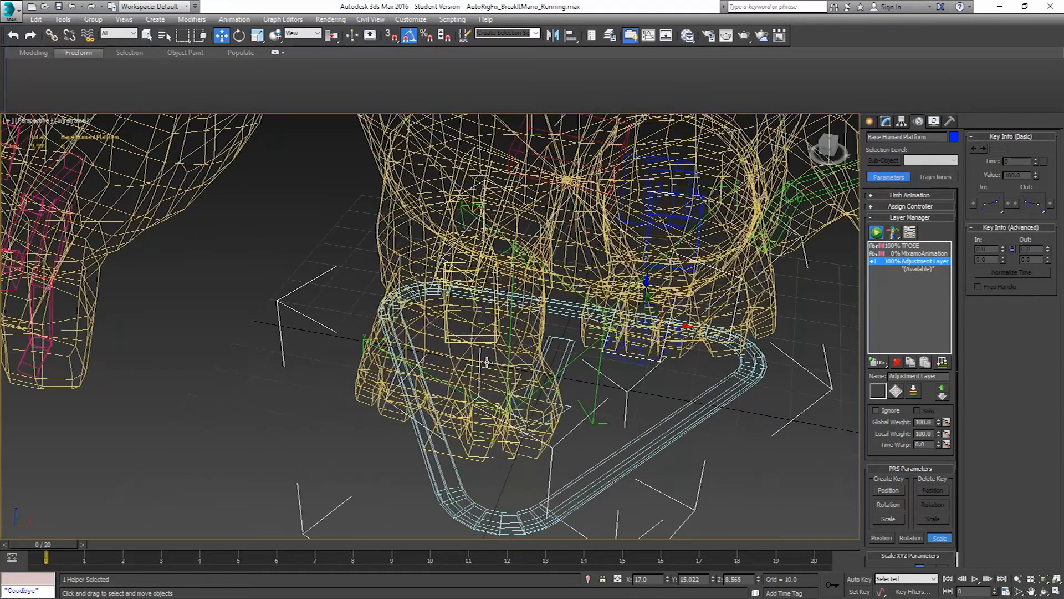
pyautogui.click(441, 450)
pyautogui.click(570, 37)
pyautogui.scroll(5, 490, 345)
pyautogui.scroll(3, 430, 302)
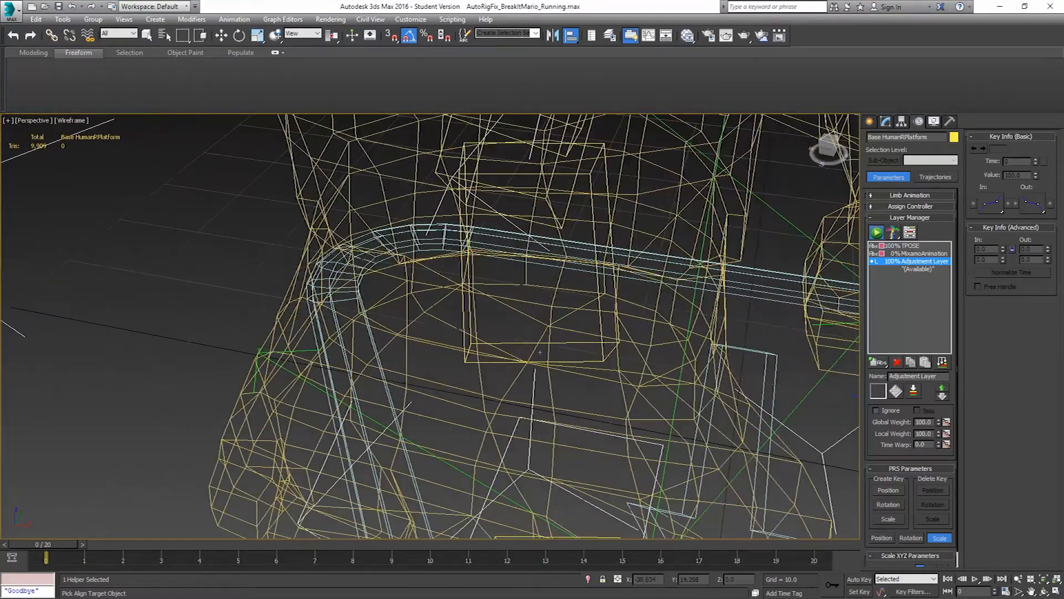
pyautogui.click(369, 431)
pyautogui.click(535, 395)
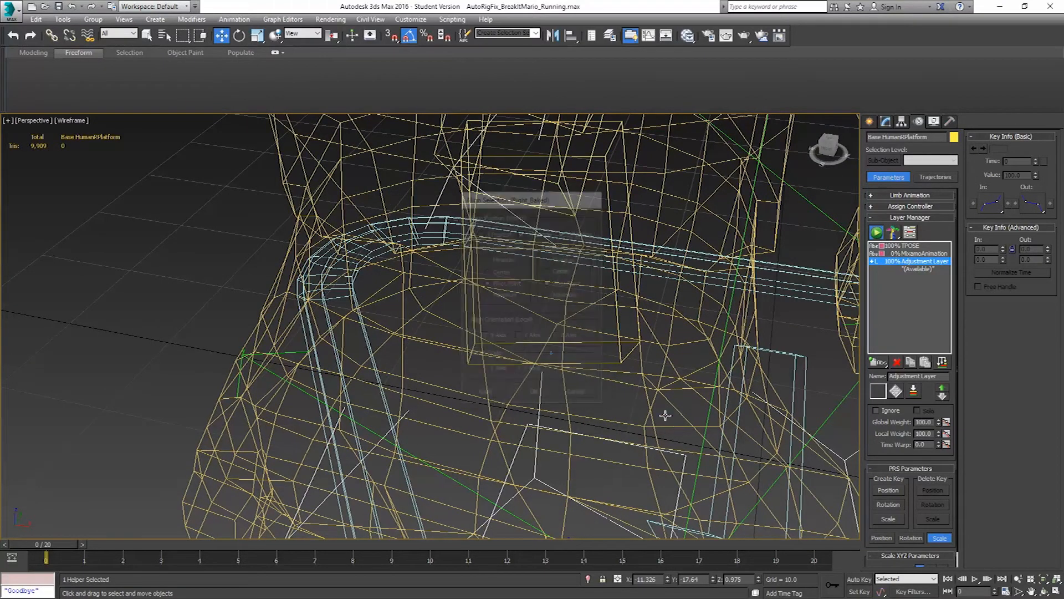
# Set the right foot platform's X position to -17
pyautogui.scroll(-5, 637, 445)
pyautogui.moveTo(641, 437); pyautogui.dragTo(584, 359, button='middle')
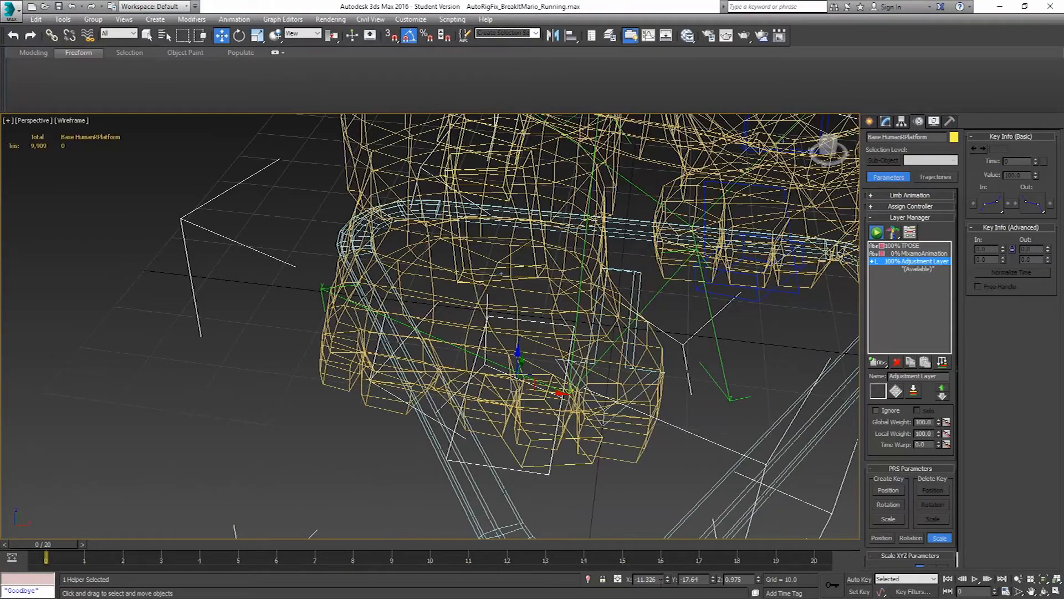
pyautogui.write('-17')
pyautogui.press('Return')
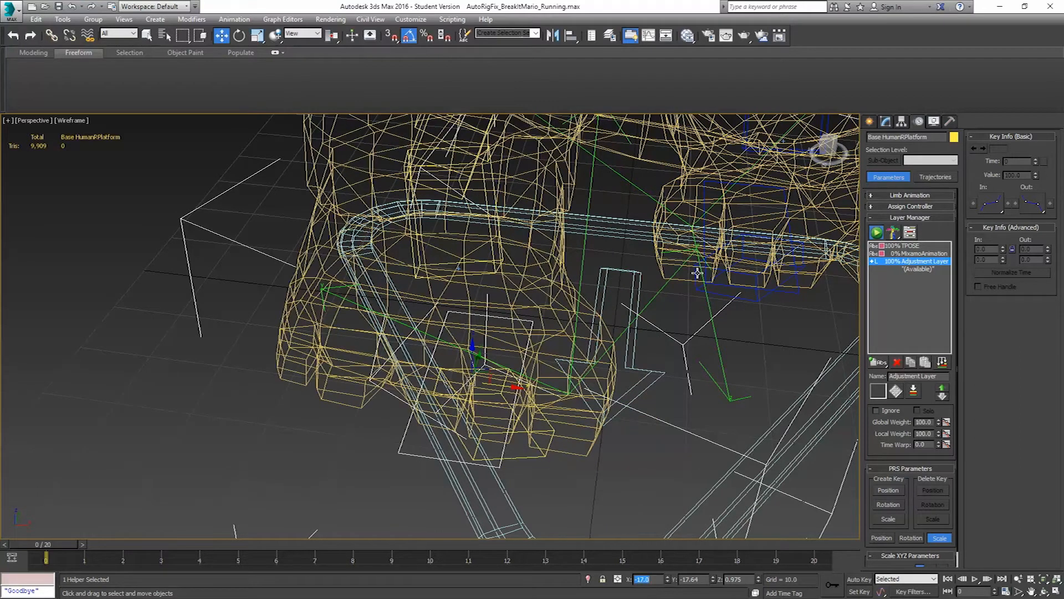
# Rotate the right foot in the View coordinate system until it stands straight and is no longer tilted
pyautogui.click(239, 36)
pyautogui.keyDown('alt'); pyautogui.moveTo(416, 183); pyautogui.dragTo(433, 177, button='middle'); pyautogui.keyUp('alt')
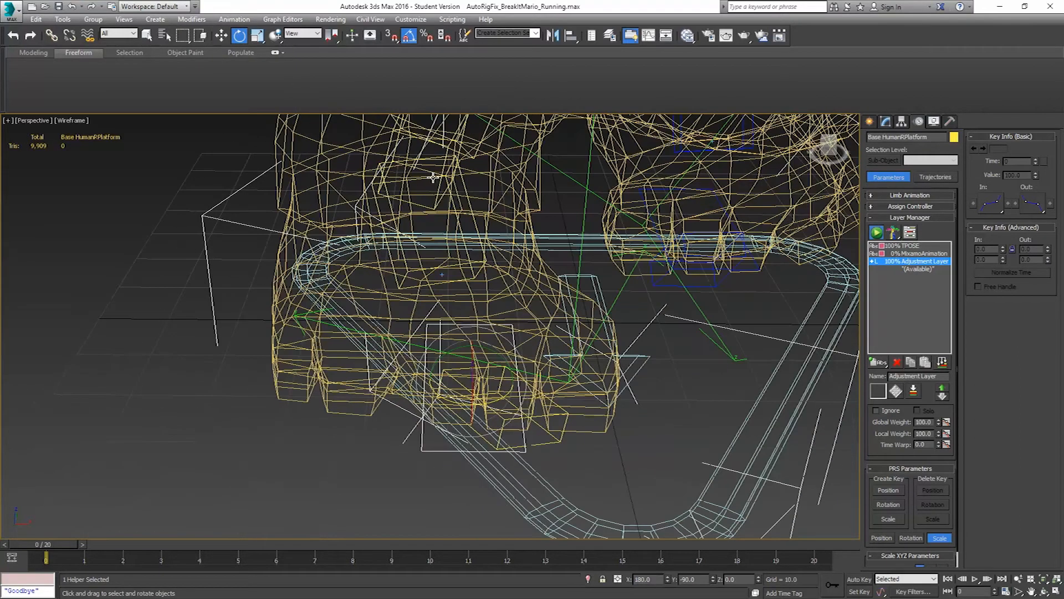
pyautogui.click(472, 224)
pyautogui.click(478, 257)
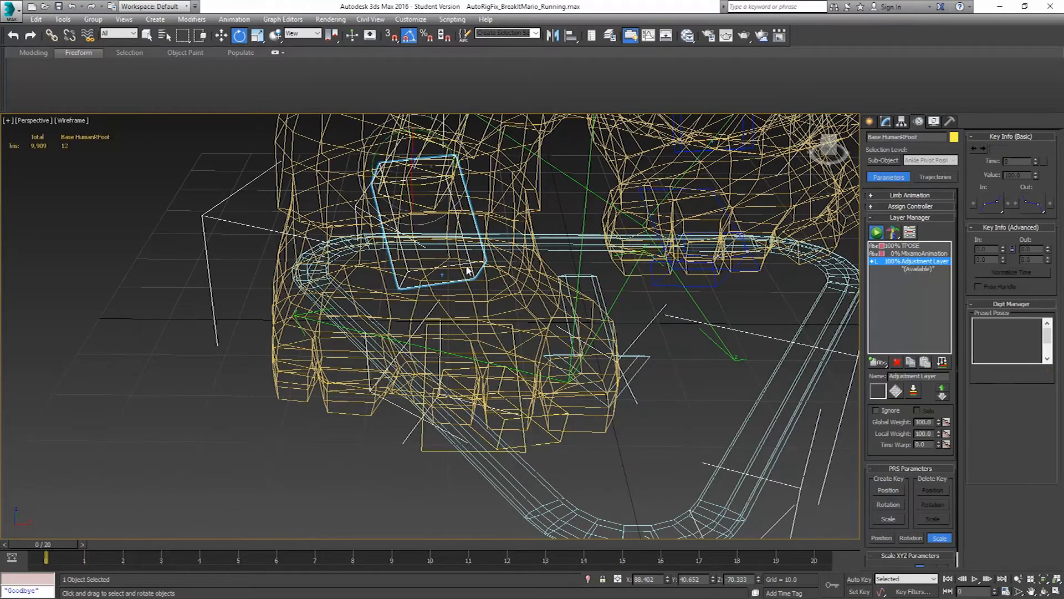
pyautogui.moveTo(454, 176); pyautogui.dragTo(446, 184)
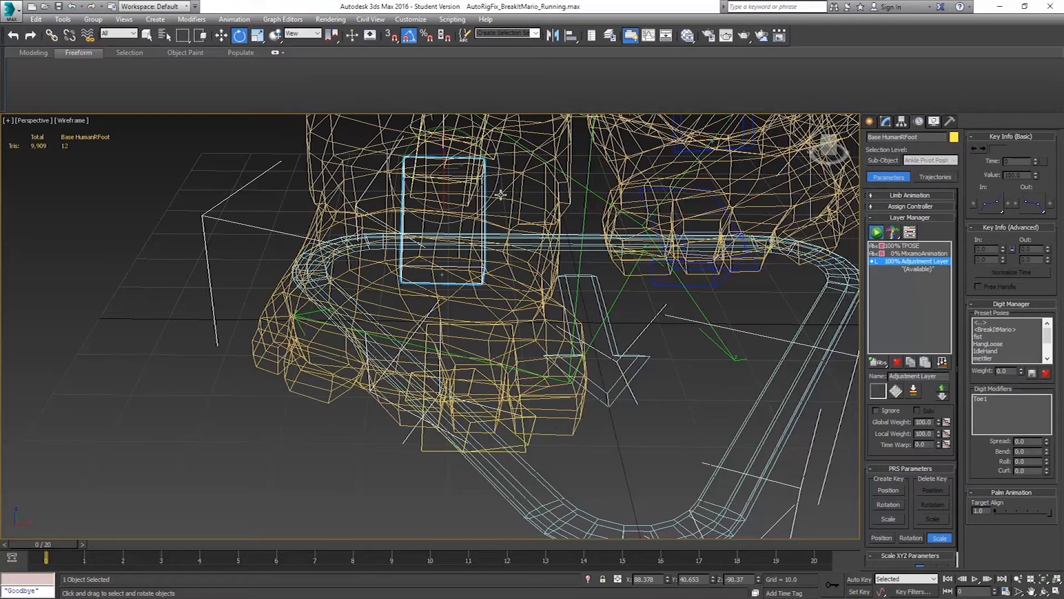
# Link the left foot platform to the baked helper at the left foot
pyautogui.press('F3')
pyautogui.moveTo(652, 266)
pyautogui.keyDown('alt'); pyautogui.mouseDown(button='middle')
pyautogui.moveTo(601, 252)
pyautogui.moveTo(610, 294)
pyautogui.moveTo(644, 309)
pyautogui.mouseUp(button='middle'); pyautogui.keyUp('alt')
pyautogui.scroll(-3, 602, 251)
pyautogui.scroll(6, 644, 309)
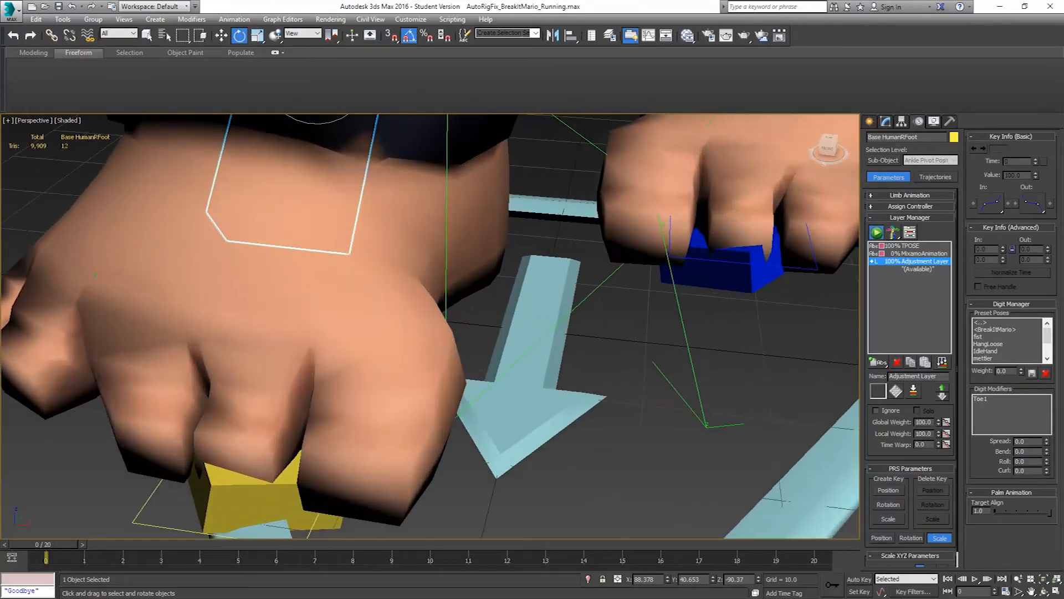
pyautogui.click(799, 270)
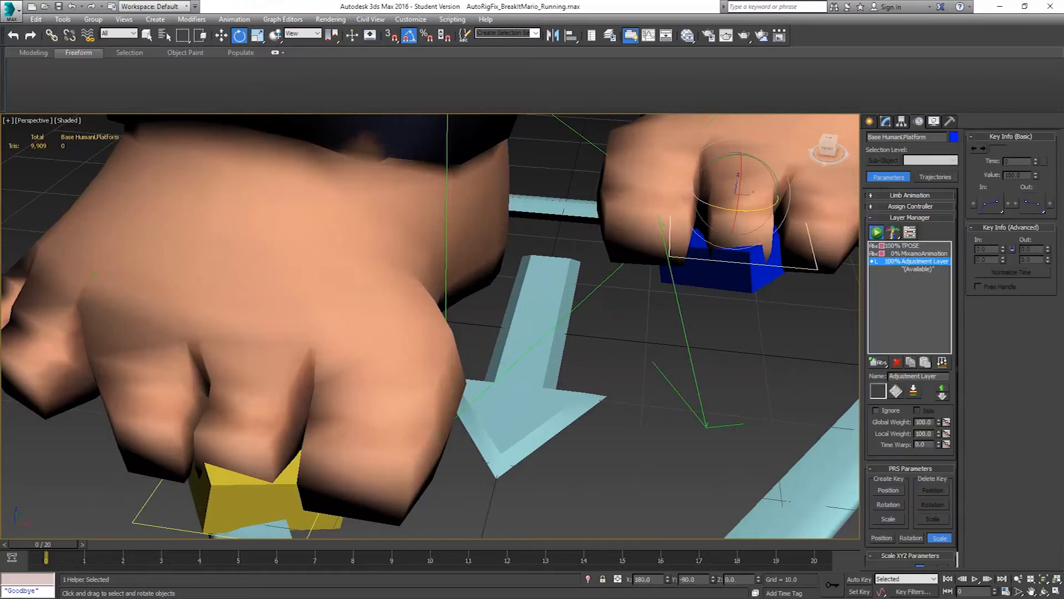
pyautogui.click(52, 35)
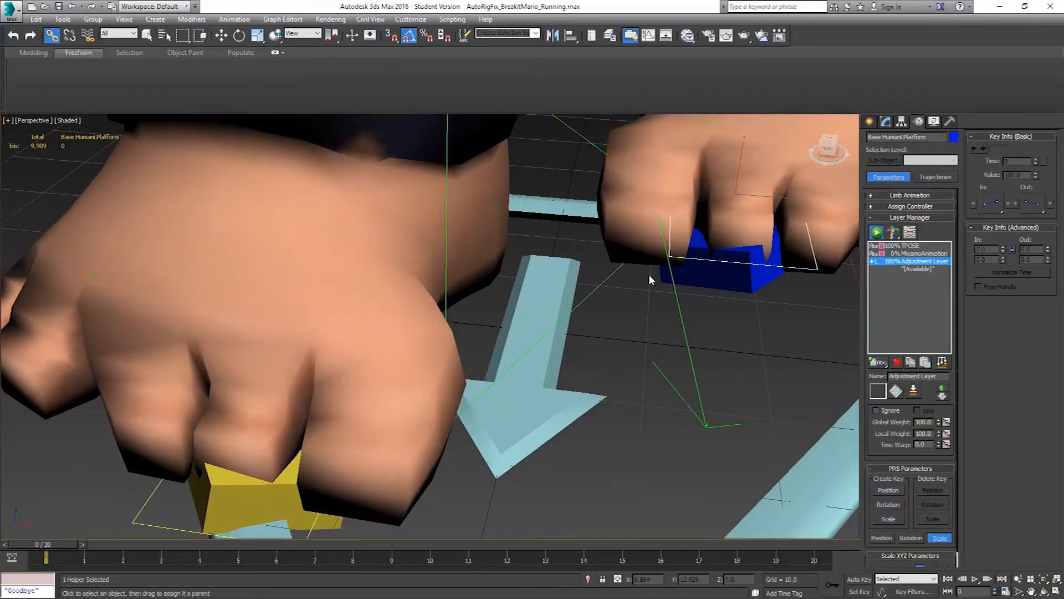
pyautogui.moveTo(648, 274); pyautogui.dragTo(666, 336, button='middle')
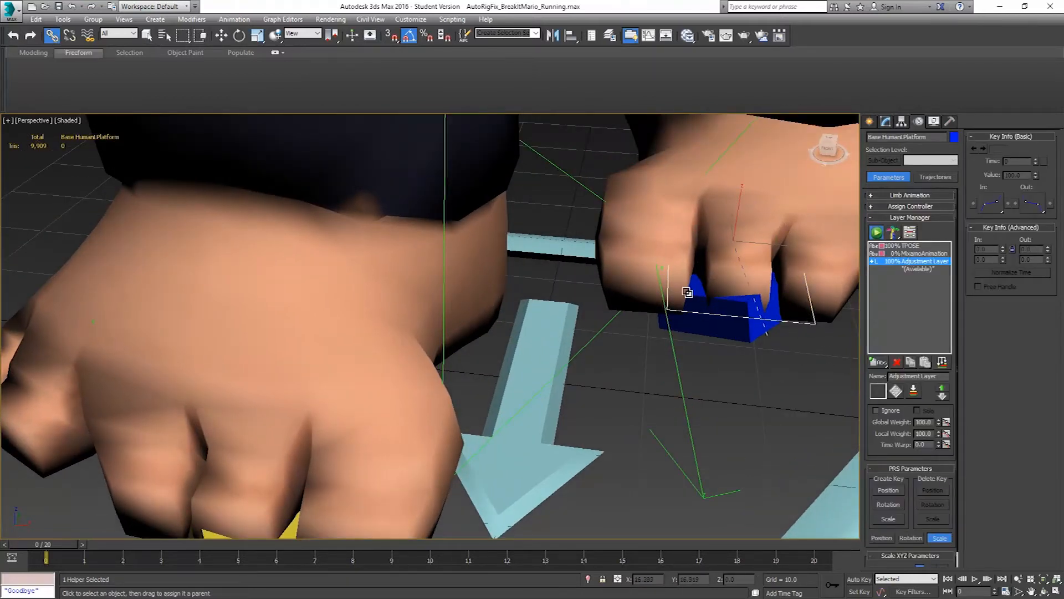
pyautogui.moveTo(571, 191); pyautogui.dragTo(570, 176)
pyautogui.keyDown('alt'); pyautogui.moveTo(564, 339); pyautogui.dragTo(546, 353, button='middle'); pyautogui.keyUp('alt')
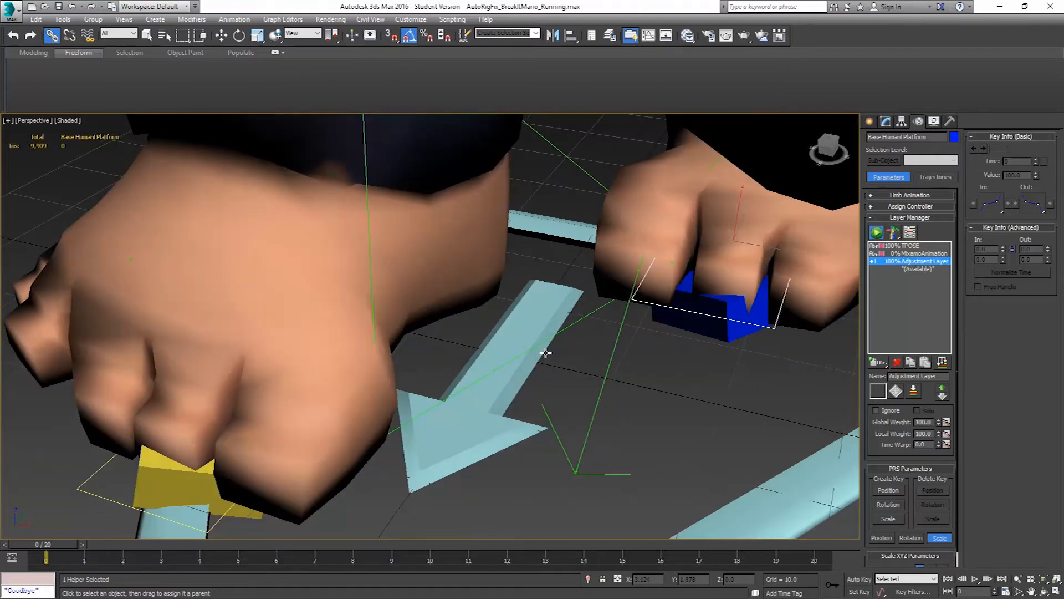
# Link the right foot platform to the Right_Baked helper
pyautogui.click(84, 480)
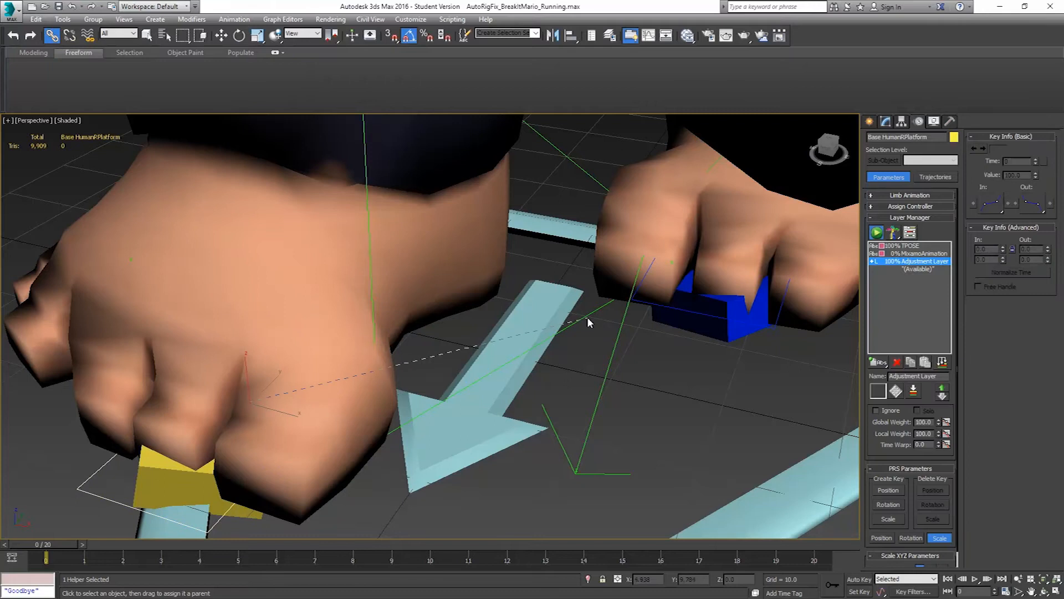
pyautogui.moveTo(587, 317); pyautogui.dragTo(589, 332)
pyautogui.scroll(-5, 586, 330)
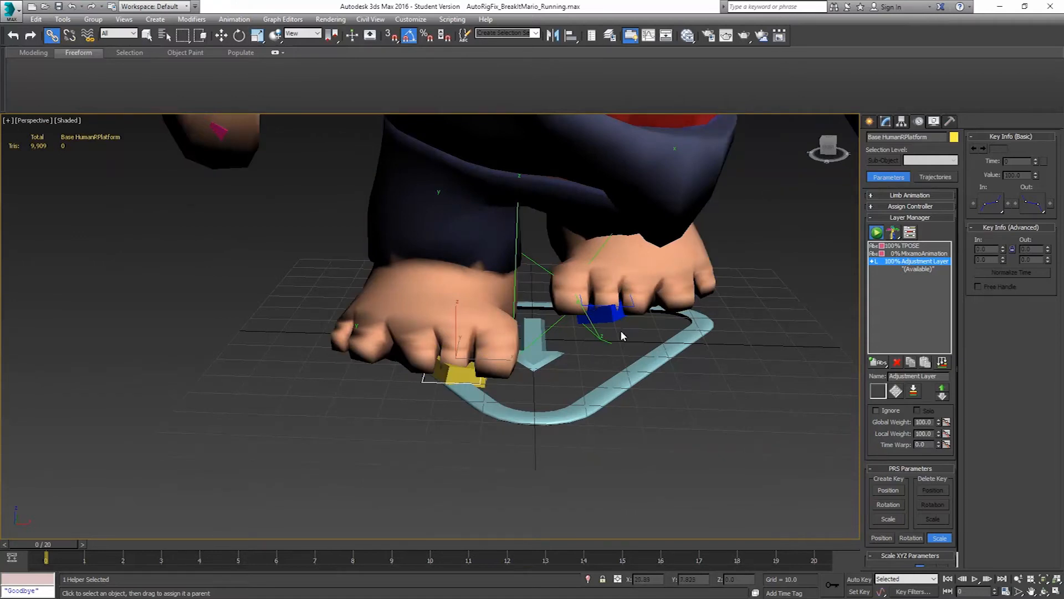
# Bake both foot platforms to their original objects over frames 0 to 20 with the Ani Baked script
pyautogui.keyDown('ctrl'); pyautogui.click(440, 391); pyautogui.keyUp('ctrl')
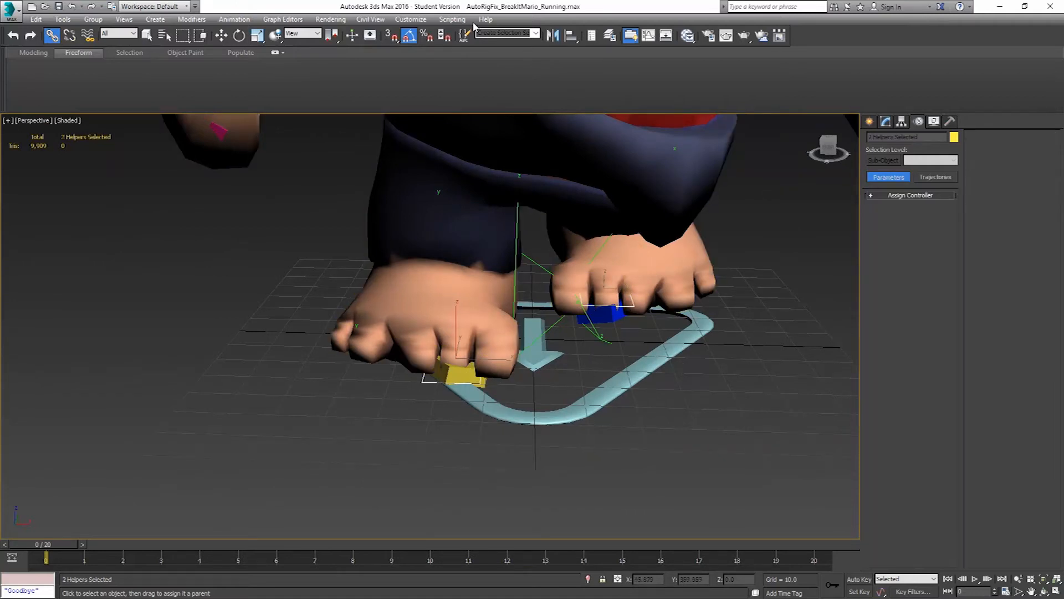
pyautogui.click(411, 19)
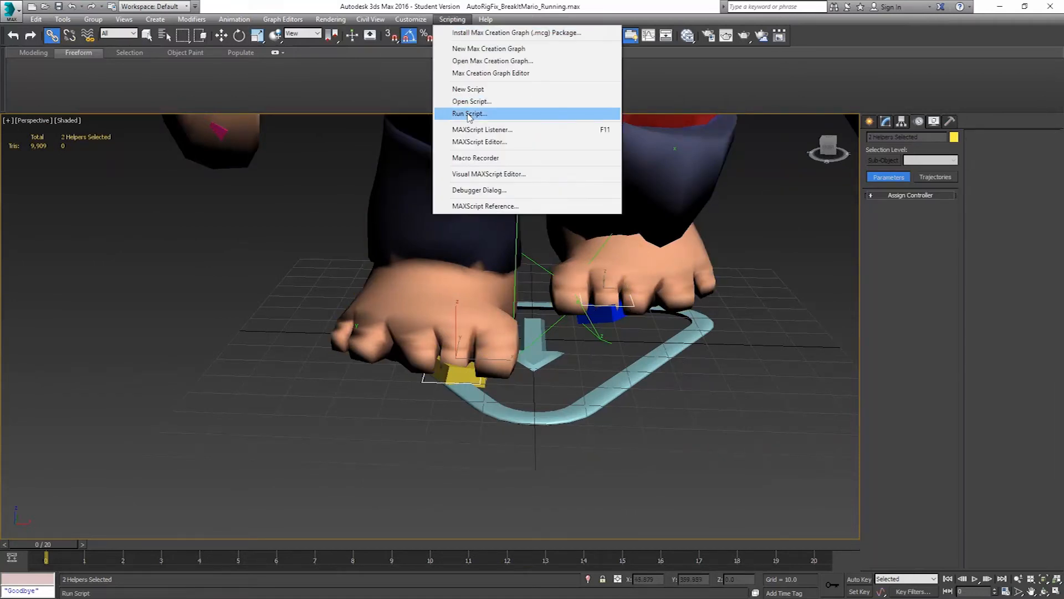
pyautogui.click(469, 114)
pyautogui.doubleClick(406, 126)
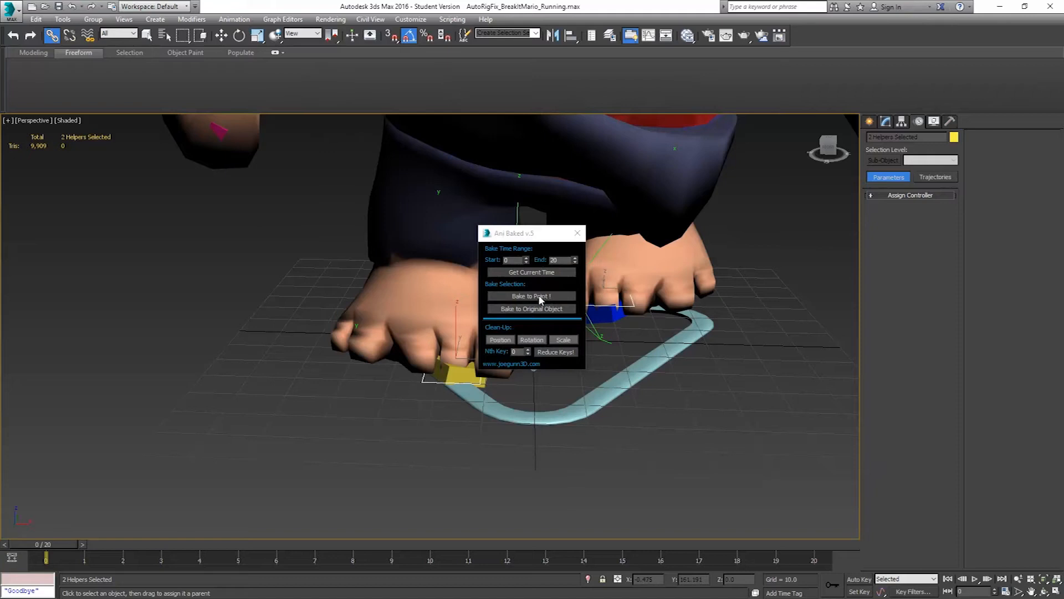
pyautogui.click(532, 309)
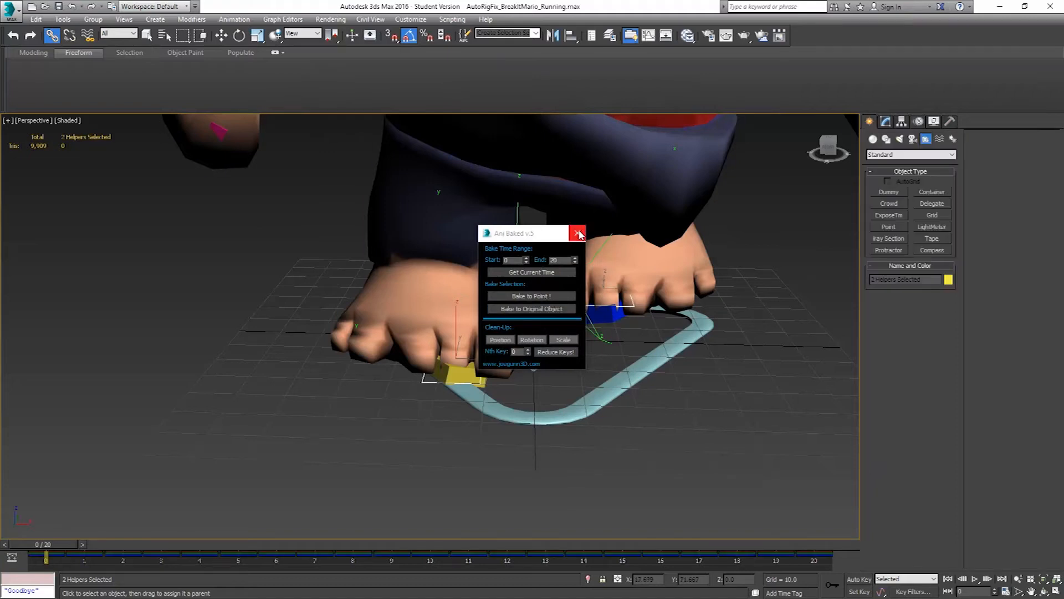
pyautogui.click(578, 234)
# Delete the two baked helpers that the left and right foot platforms were linked to
pyautogui.click(599, 335)
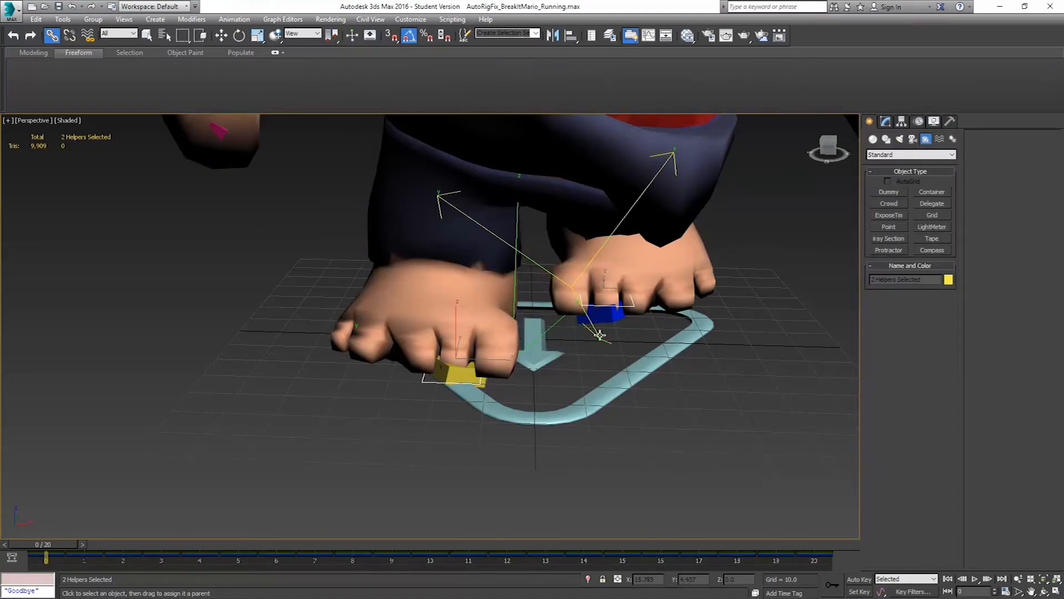
pyautogui.click(599, 335)
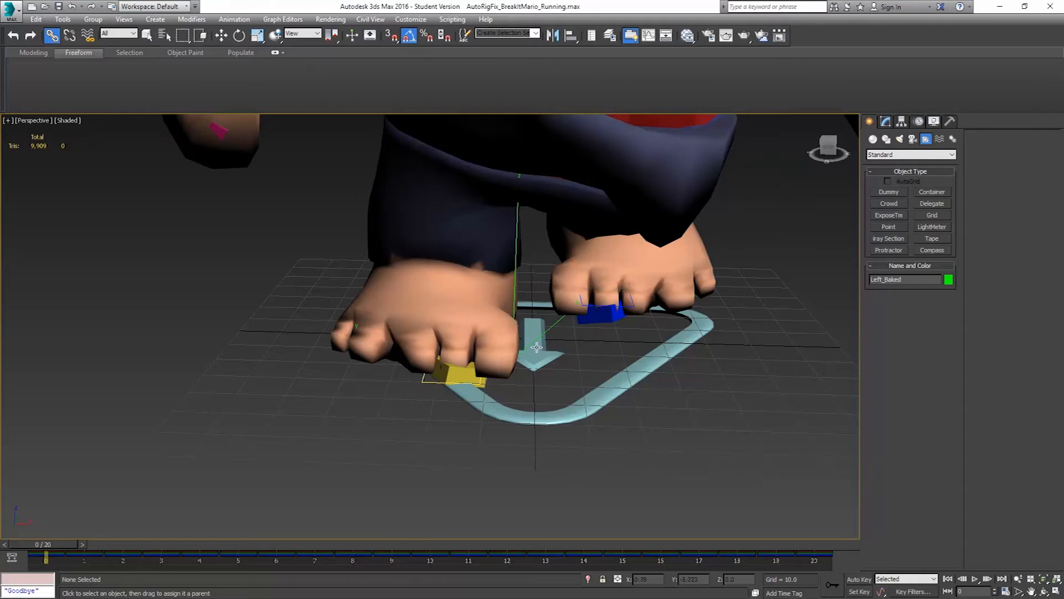
pyautogui.click(518, 253)
pyautogui.click(554, 256)
# Remove the _Baked suffix from the names of the left and right foot platforms
pyautogui.click(613, 307)
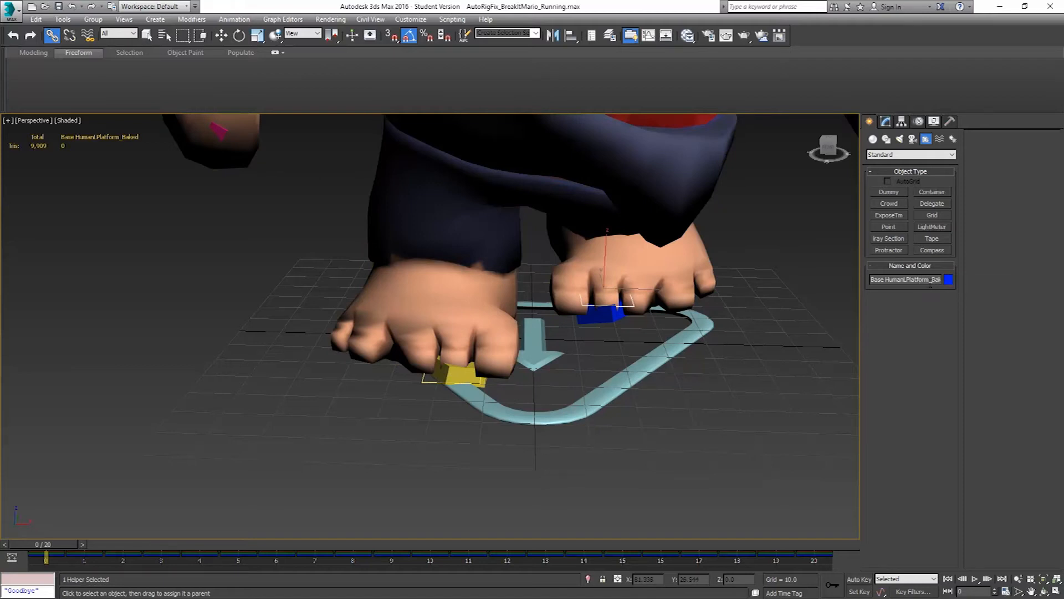
pyautogui.moveTo(928, 281); pyautogui.dragTo(1004, 288)
pyautogui.press('BackSpace')
pyautogui.click(427, 381)
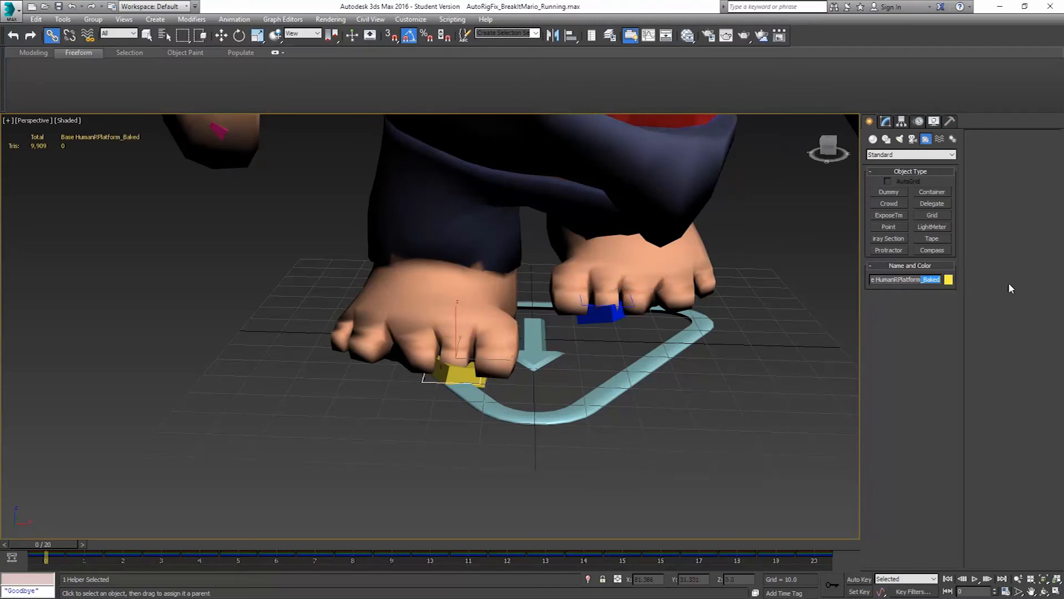
# Scrub the running animation and examine the left foot platform's orientation against the foot in wireframe, including frames 14 and 9
pyautogui.keyDown('alt'); pyautogui.moveTo(674, 266); pyautogui.dragTo(544, 331, button='middle'); pyautogui.keyUp('alt')
pyautogui.moveTo(39, 542); pyautogui.dragTo(677, 408)
pyautogui.click(298, 380)
pyautogui.moveTo(715, 541); pyautogui.dragTo(606, 541)
pyautogui.press('F3')
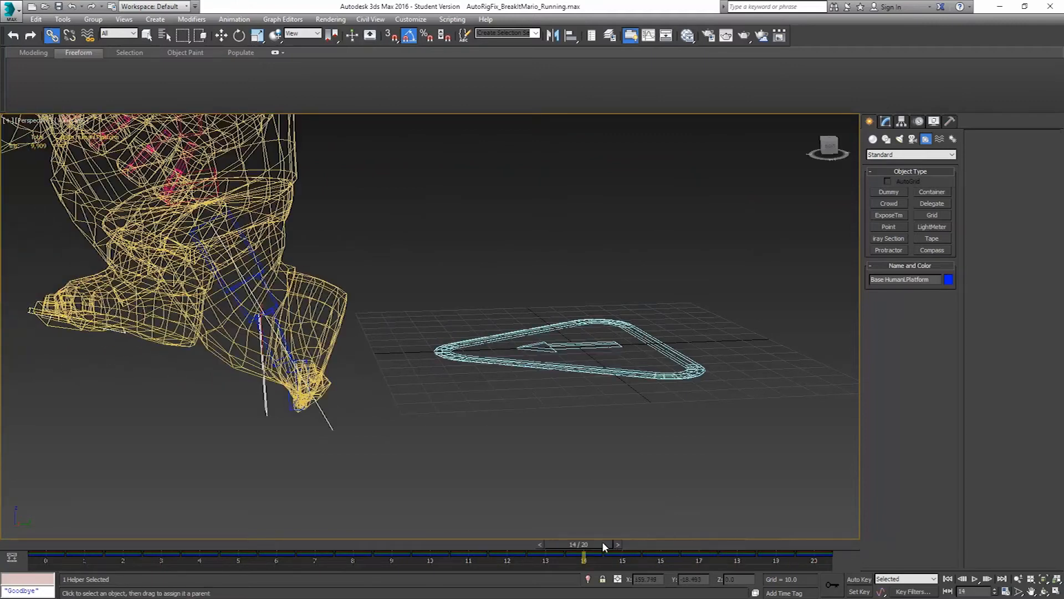
pyautogui.keyDown('alt'); pyautogui.moveTo(451, 411); pyautogui.dragTo(399, 356, button='middle'); pyautogui.keyUp('alt')
pyautogui.scroll(3, 280, 335)
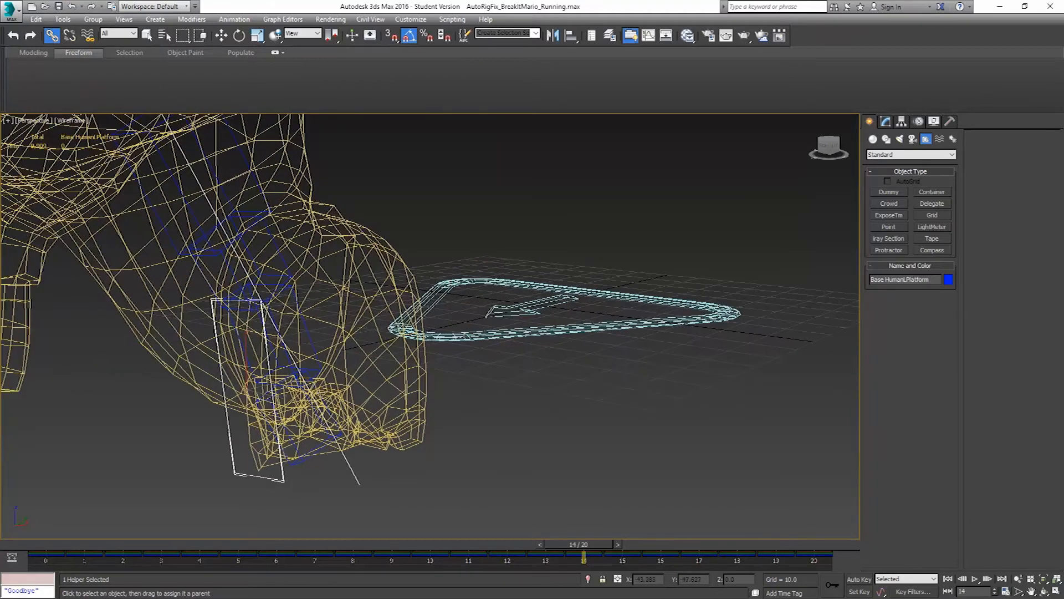
pyautogui.moveTo(575, 542); pyautogui.dragTo(377, 518)
pyautogui.keyDown('alt'); pyautogui.moveTo(428, 394); pyautogui.dragTo(390, 376, button='middle'); pyautogui.keyUp('alt')
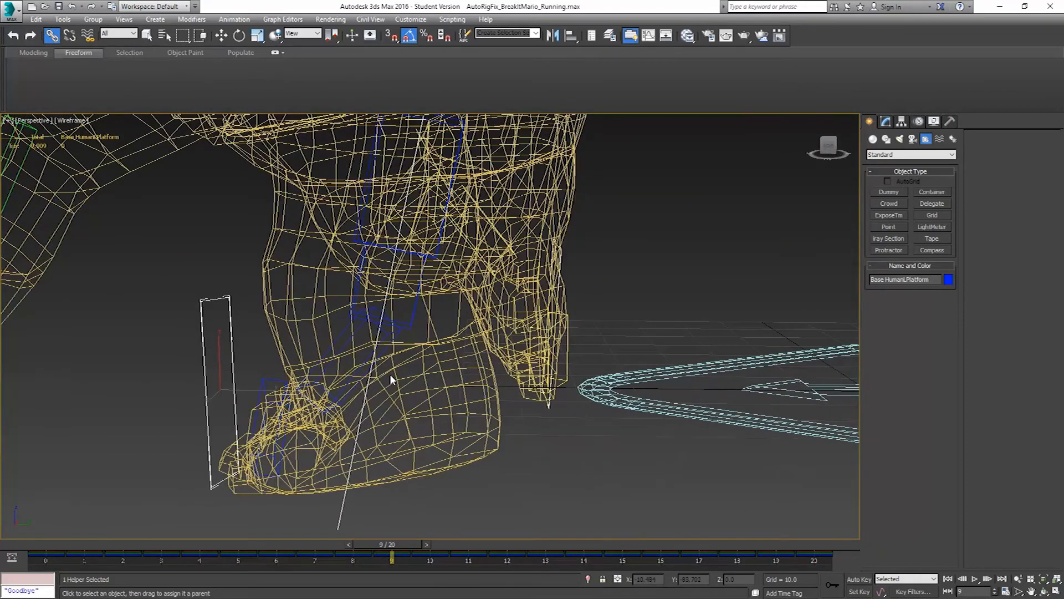
pyautogui.keyDown('alt'); pyautogui.moveTo(313, 386); pyautogui.dragTo(315, 392, button='middle'); pyautogui.keyUp('alt')
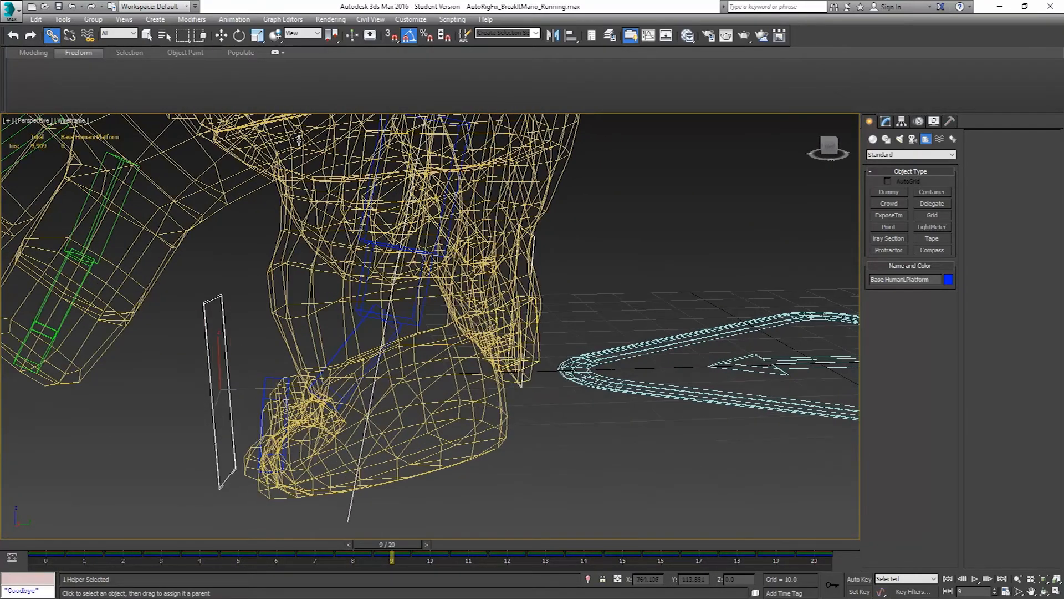
pyautogui.click(239, 35)
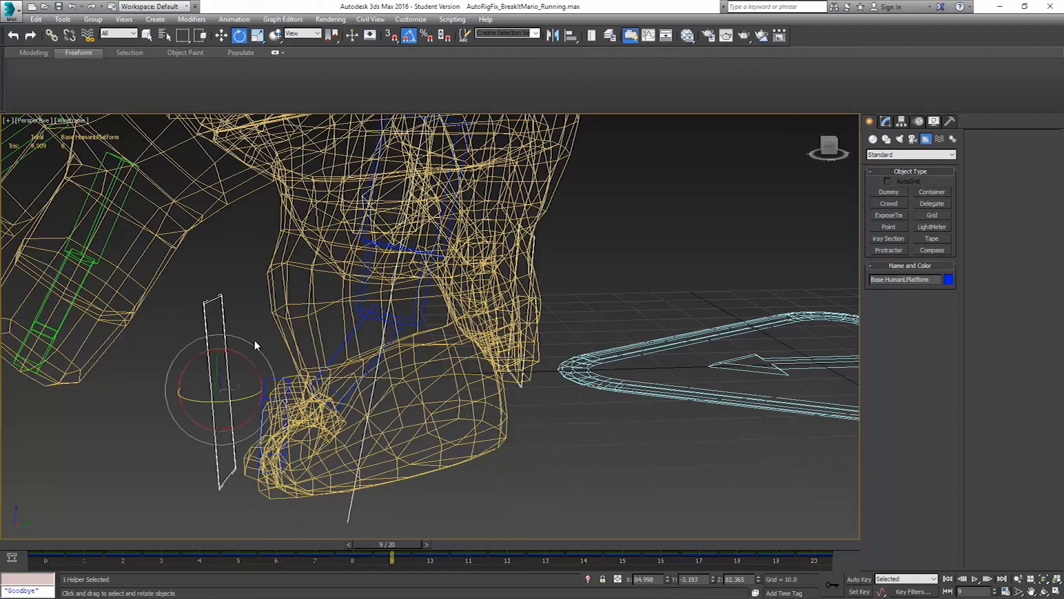
pyautogui.moveTo(247, 360); pyautogui.dragTo(195, 313)
pyautogui.moveTo(232, 349); pyautogui.dragTo(241, 356)
pyautogui.rightClick(240, 355)
# Scrub the run again, return to frame 0 and inspect the left foot platform from the side
pyautogui.moveTo(395, 547); pyautogui.dragTo(1, 501)
pyautogui.moveTo(761, 339); pyautogui.dragTo(565, 375, button='middle')
pyautogui.moveTo(50, 542); pyautogui.dragTo(219, 545)
pyautogui.press('Home')
pyautogui.press('e')
pyautogui.scroll(-3, 534, 303)
pyautogui.moveTo(533, 304); pyautogui.dragTo(519, 404, button='middle')
pyautogui.keyDown('alt'); pyautogui.moveTo(519, 404); pyautogui.dragTo(496, 411, button='middle'); pyautogui.keyUp('alt')
pyautogui.keyDown('alt'); pyautogui.moveTo(622, 278); pyautogui.dragTo(688, 323, button='middle'); pyautogui.keyUp('alt')
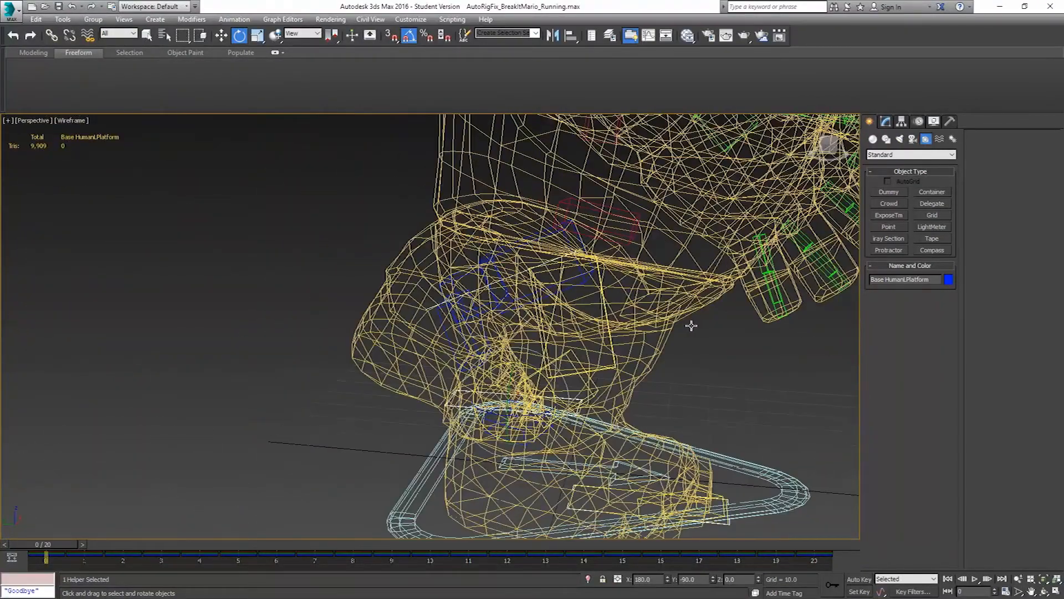
# Delete all X, Y and Z rotation keys of both foot platforms on the Adjustment Layer in the Curve Editor
pyautogui.keyDown('ctrl'); pyautogui.click(727, 498); pyautogui.keyUp('ctrl')
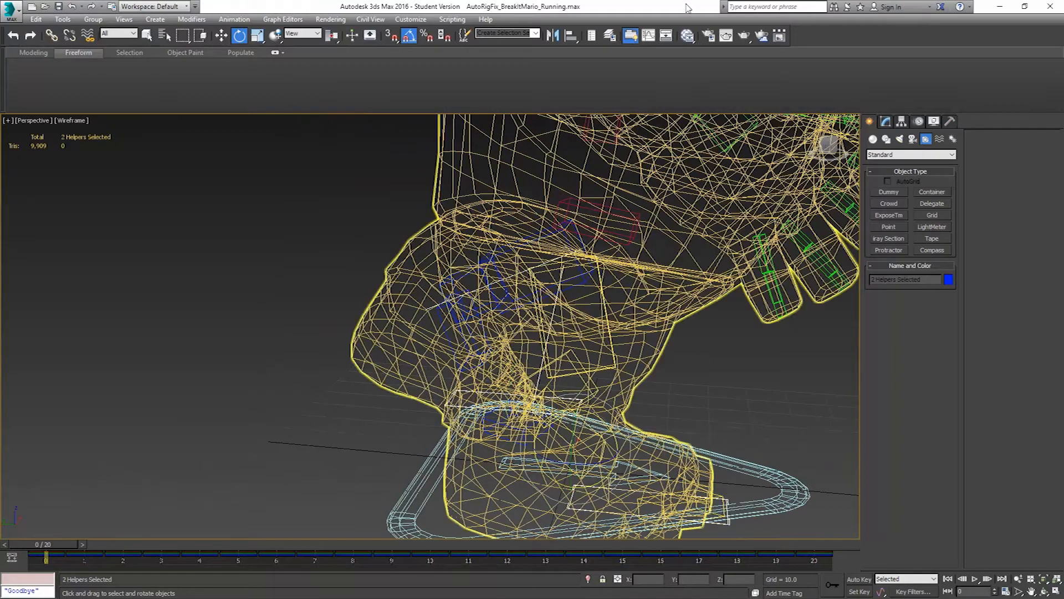
pyautogui.click(648, 37)
pyautogui.click(710, 246)
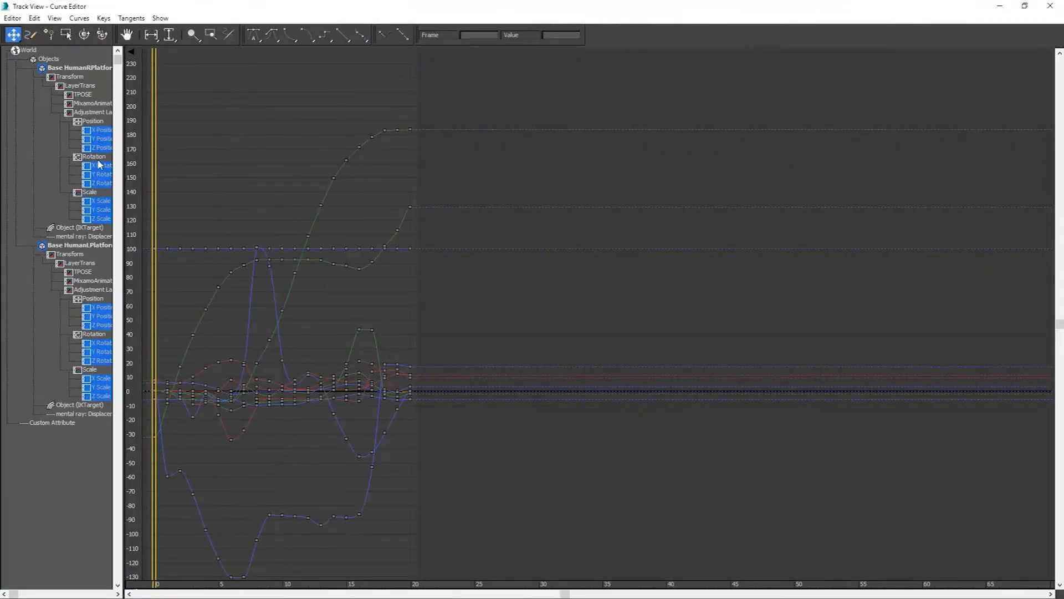
pyautogui.click(100, 165)
pyautogui.keyDown('ctrl'); pyautogui.click(101, 175); pyautogui.keyUp('ctrl')
pyautogui.keyDown('ctrl'); pyautogui.click(101, 183); pyautogui.keyUp('ctrl')
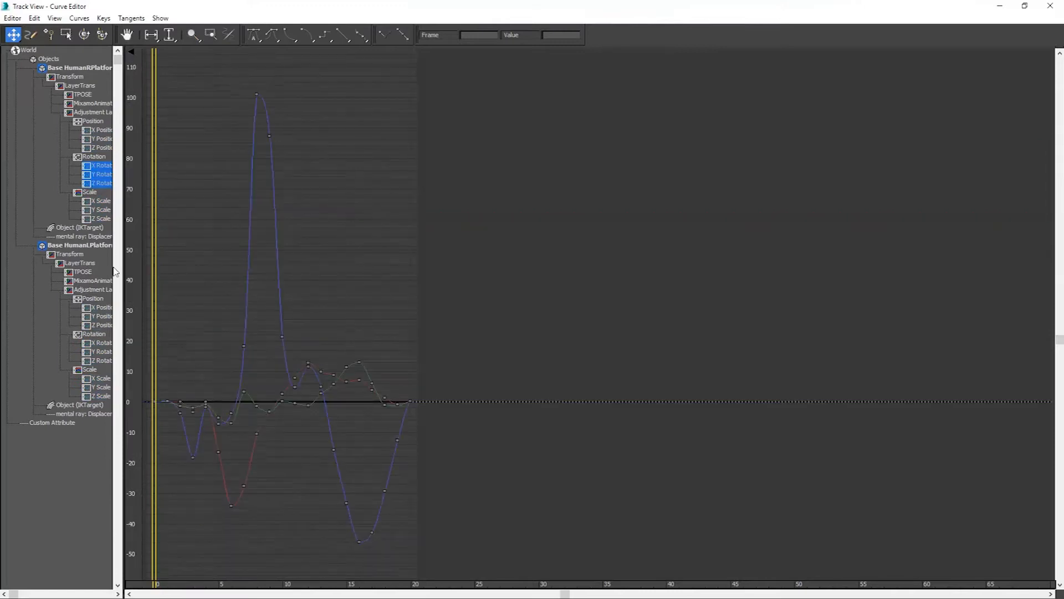
pyautogui.keyDown('ctrl'); pyautogui.click(101, 351); pyautogui.keyUp('ctrl')
pyautogui.keyDown('ctrl'); pyautogui.click(101, 360); pyautogui.keyUp('ctrl')
pyautogui.moveTo(244, 326); pyautogui.dragTo(611, 237, button='middle')
pyautogui.moveTo(707, 61); pyautogui.dragTo(292, 546)
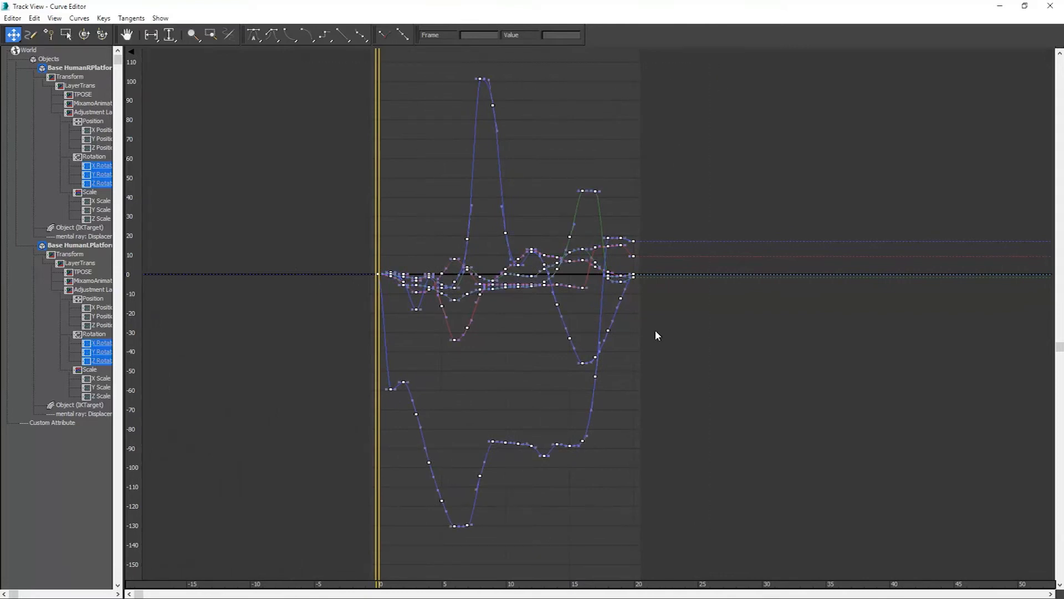
pyautogui.press('Delete')
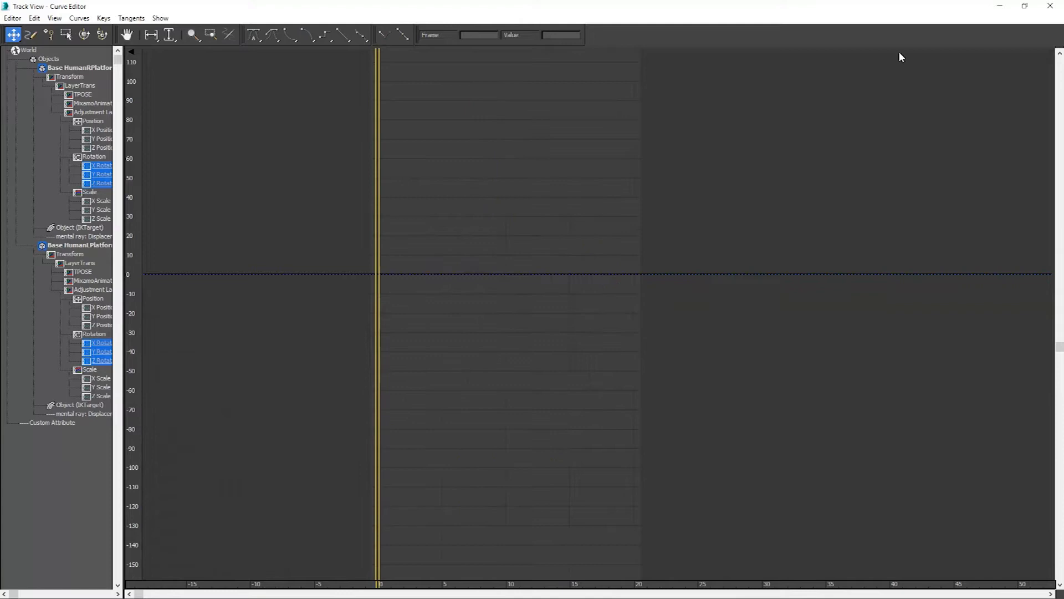
pyautogui.click(1050, 5)
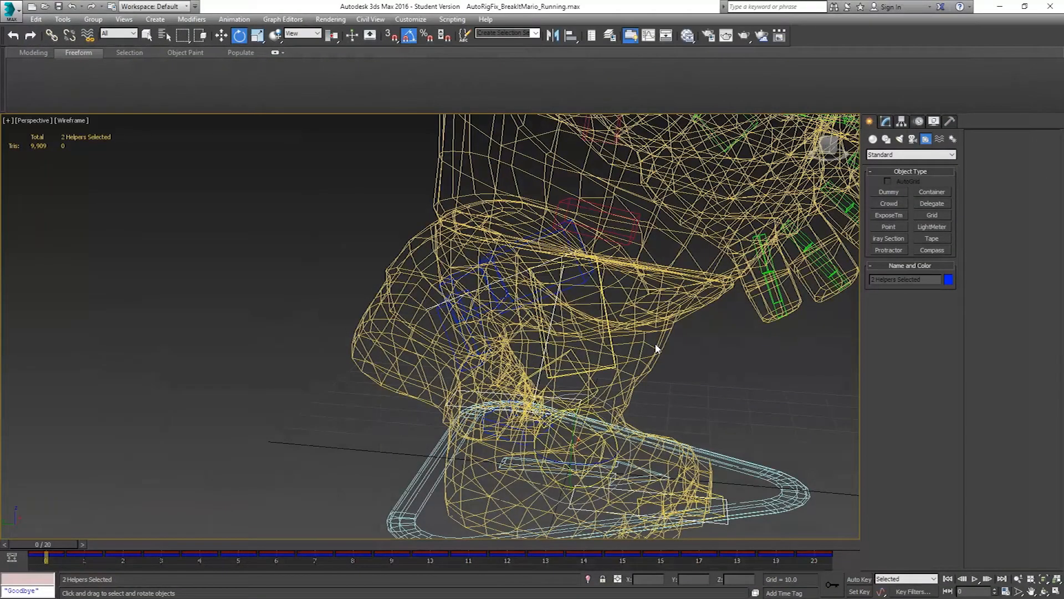
# Scrub through the run in shaded display and check the motion of both feet, returning to frame 0
pyautogui.press('F3')
pyautogui.scroll(-5, 606, 336)
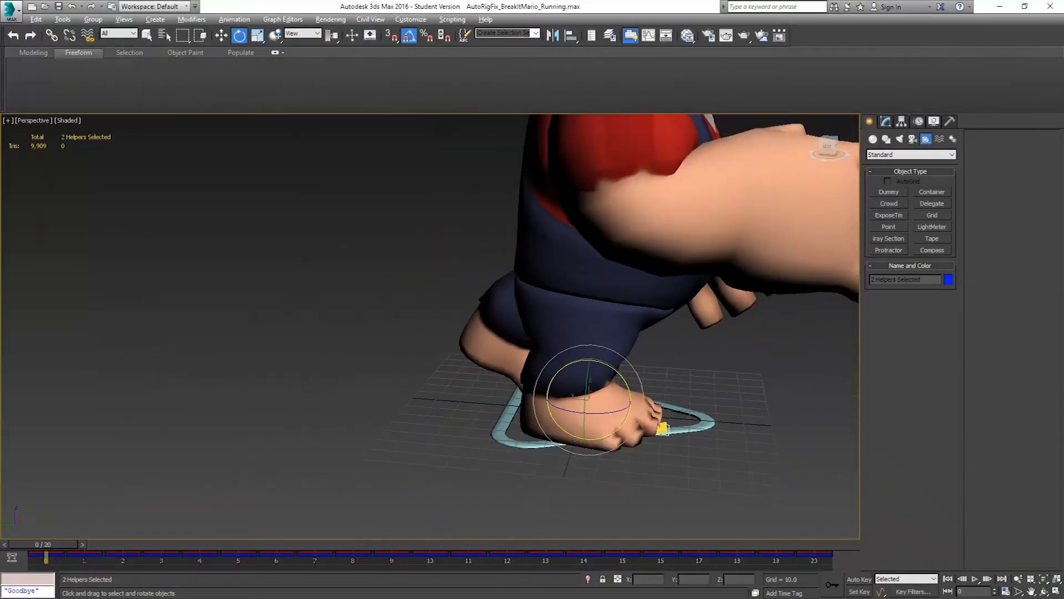
pyautogui.keyDown('alt'); pyautogui.moveTo(605, 336); pyautogui.dragTo(614, 310, button='middle'); pyautogui.keyUp('alt')
pyautogui.moveTo(52, 545); pyautogui.dragTo(524, 550)
pyautogui.press('e')
pyautogui.scroll(3, 636, 451)
pyautogui.moveTo(636, 451); pyautogui.dragTo(414, 447, button='middle')
pyautogui.scroll(-3, 398, 433)
pyautogui.moveTo(506, 546); pyautogui.dragTo(3, 463)
pyautogui.press('e')
pyautogui.keyDown('alt'); pyautogui.moveTo(366, 355); pyautogui.dragTo(493, 348, button='middle'); pyautogui.keyUp('alt')
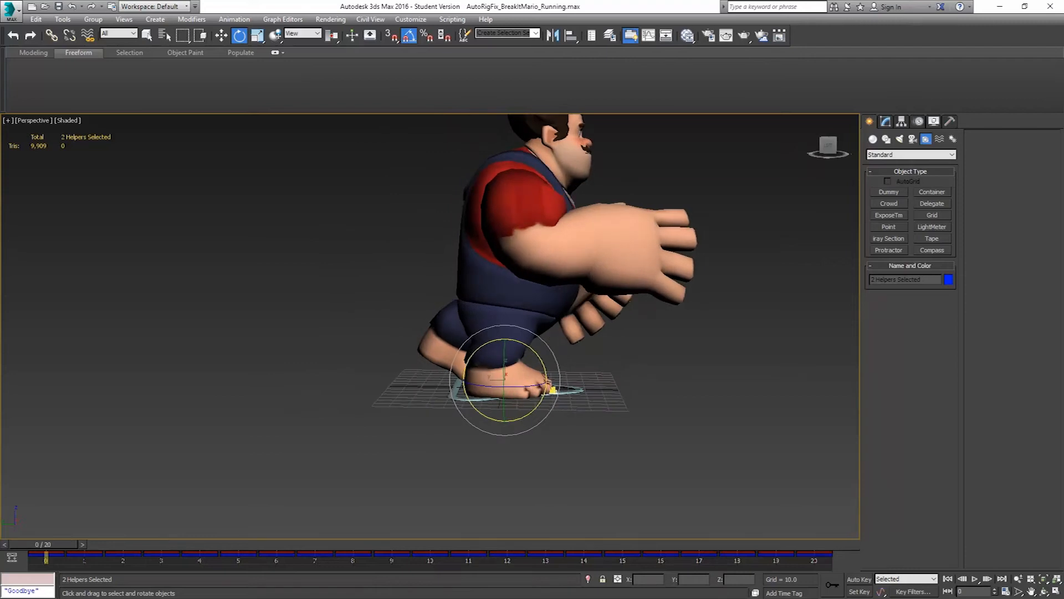
# Turn on Auto Key, rotate both foot platforms slightly at frame 0, and try a 5-degree rotation at frame 3, undoing it
pyautogui.click(859, 578)
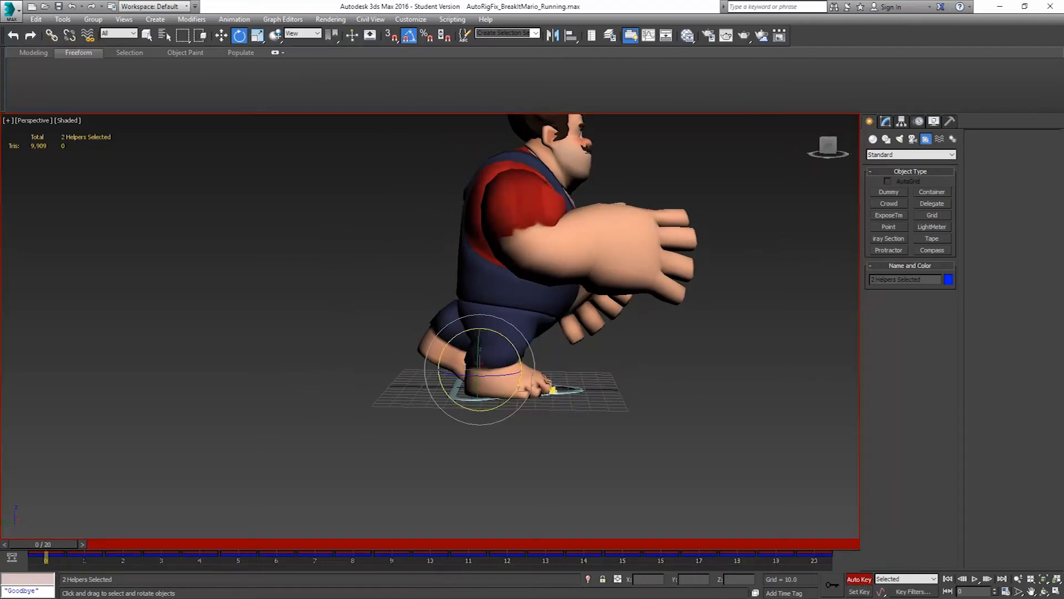
pyautogui.moveTo(441, 357)
pyautogui.mouseDown()
pyautogui.moveTo(439, 371)
pyautogui.moveTo(440, 358)
pyautogui.mouseUp()
pyautogui.moveTo(52, 542); pyautogui.dragTo(162, 541)
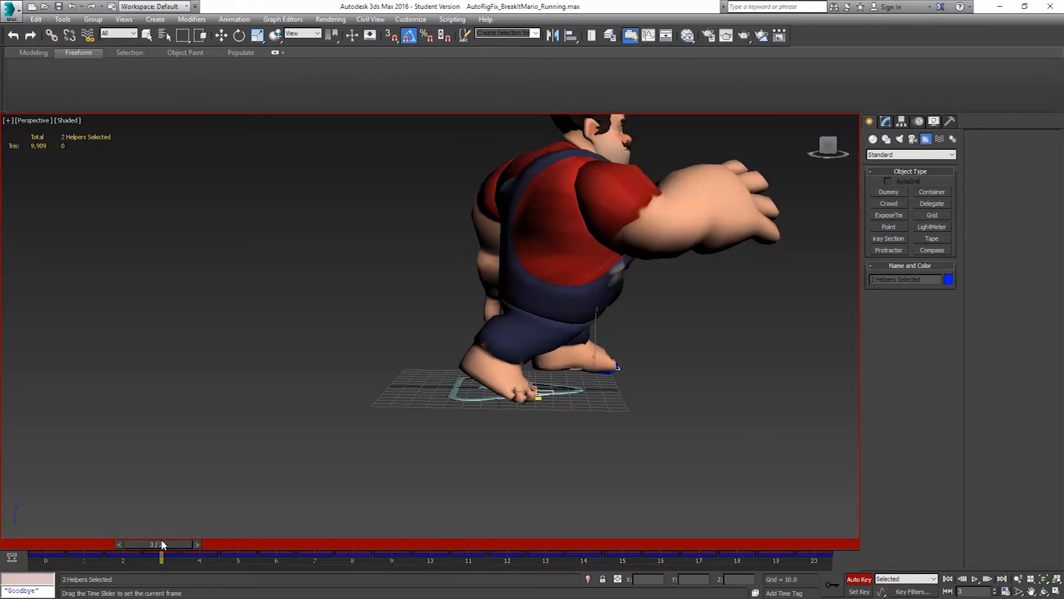
pyautogui.keyDown('alt'); pyautogui.moveTo(444, 486); pyautogui.dragTo(482, 439, button='middle'); pyautogui.keyUp('alt')
pyautogui.scroll(6, 482, 439)
pyautogui.scroll(-4, 553, 397)
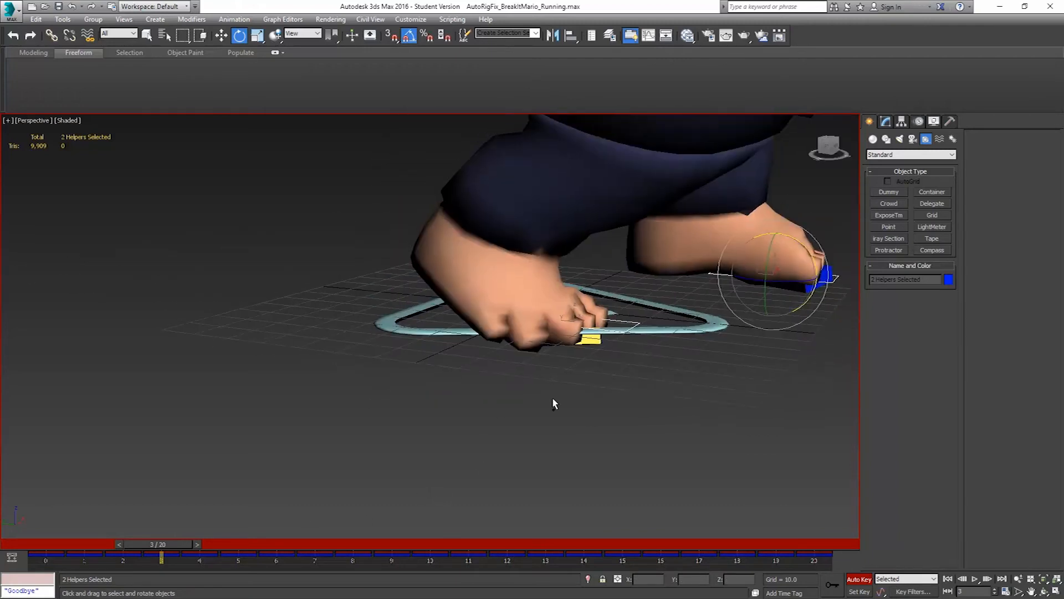
pyautogui.keyDown('alt'); pyautogui.moveTo(553, 396); pyautogui.dragTo(677, 349, button='middle'); pyautogui.keyUp('alt')
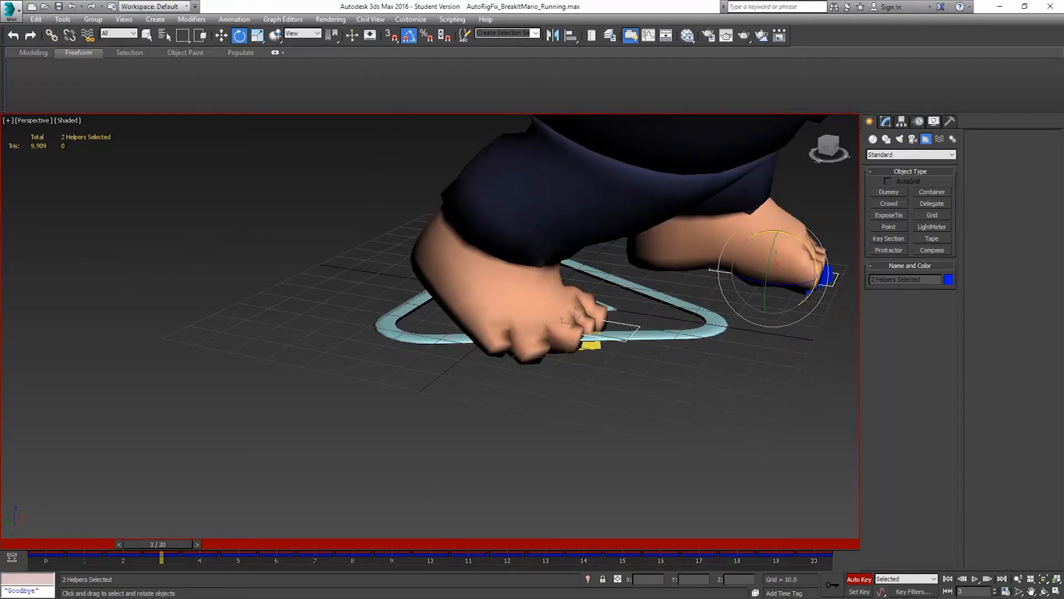
pyautogui.moveTo(774, 229); pyautogui.dragTo(776, 224)
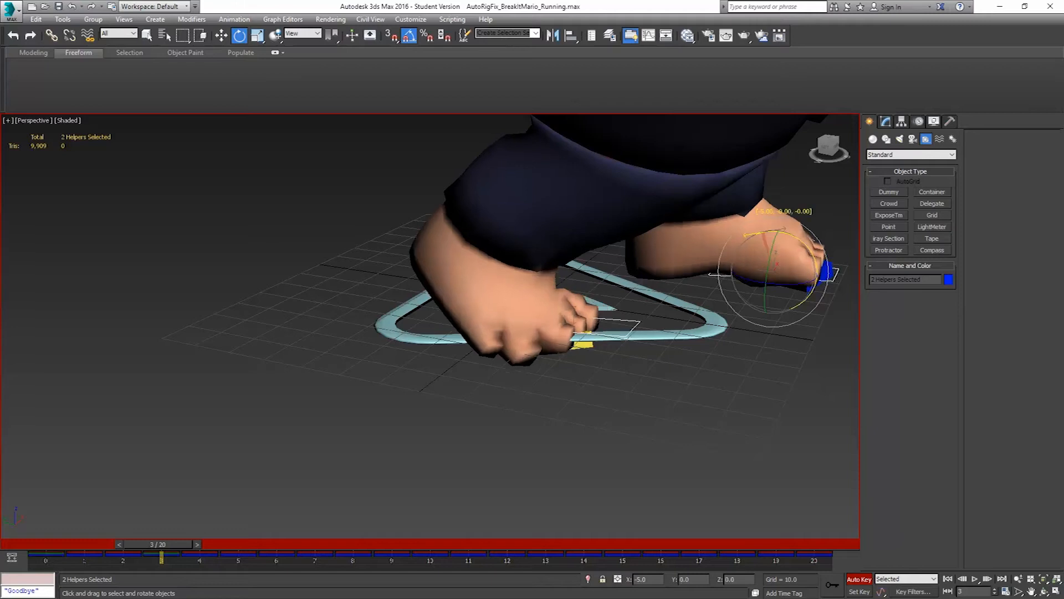
pyautogui.hotkey('ctrl', 'z')
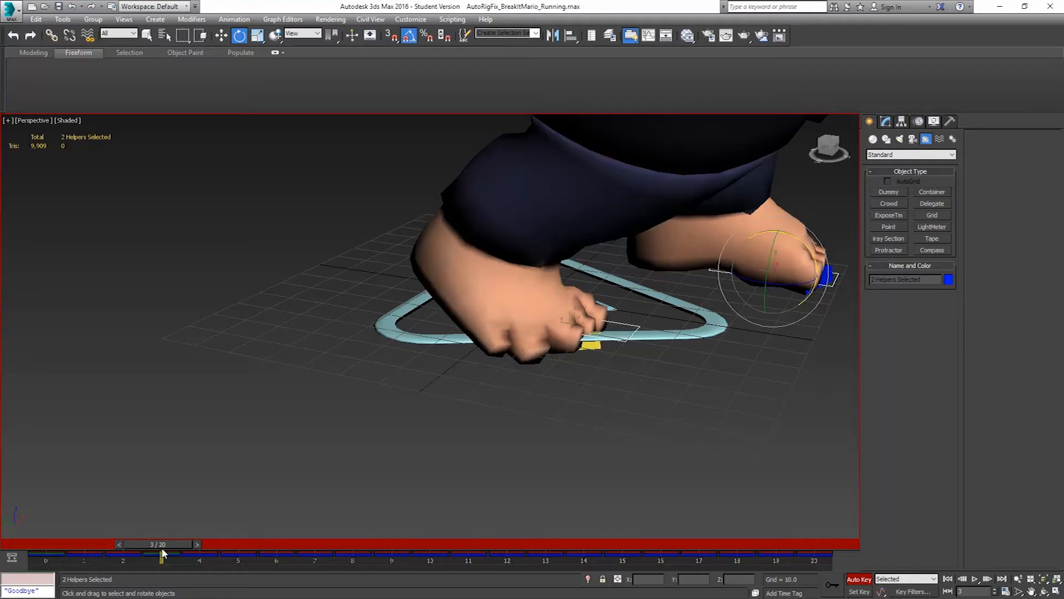
# At frame 6, rotate the left foot platform toes-up to about Y -60 and the right one toes-down to about Y -155
pyautogui.moveTo(174, 542); pyautogui.dragTo(278, 553)
pyautogui.moveTo(552, 455); pyautogui.dragTo(159, 487, button='middle')
pyautogui.click(535, 295)
pyautogui.moveTo(258, 547)
pyautogui.mouseDown()
pyautogui.moveTo(199, 547)
pyautogui.moveTo(314, 547)
pyautogui.moveTo(267, 545)
pyautogui.mouseUp()
pyautogui.moveTo(633, 268); pyautogui.dragTo(610, 250)
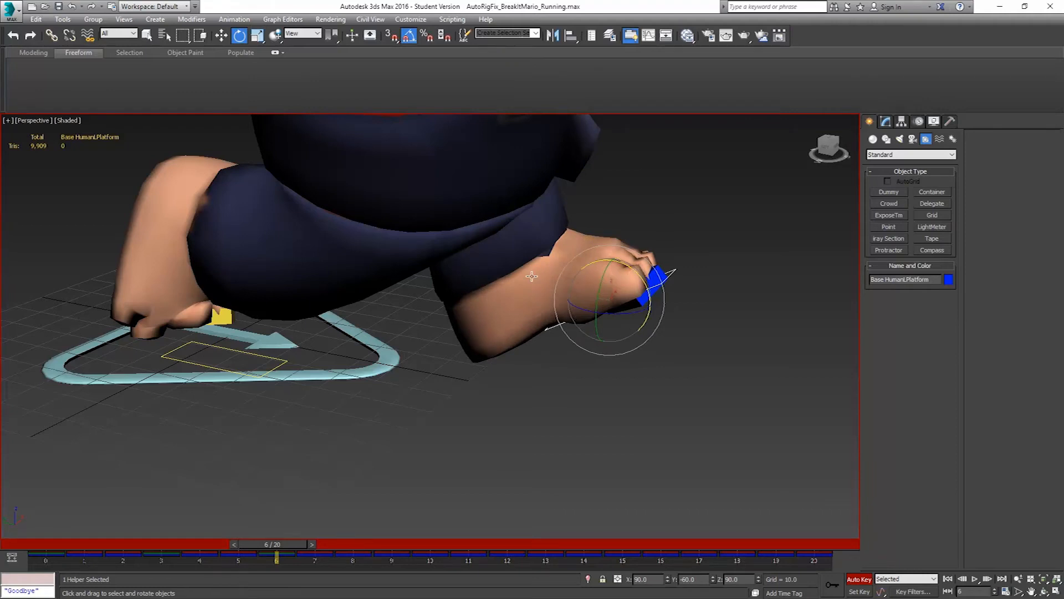
pyautogui.click(281, 365)
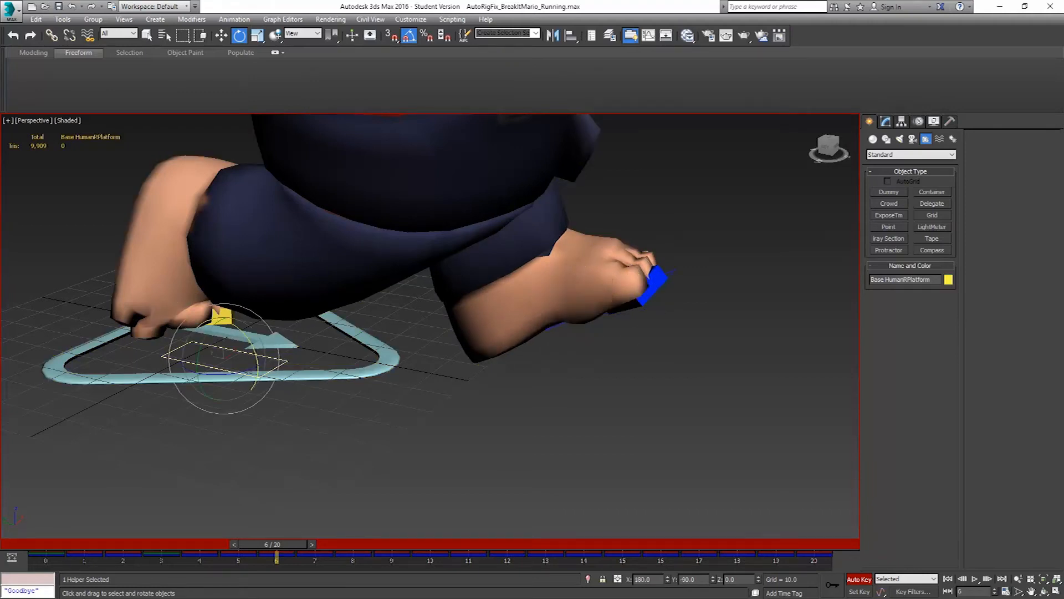
pyautogui.moveTo(255, 349); pyautogui.dragTo(255, 344)
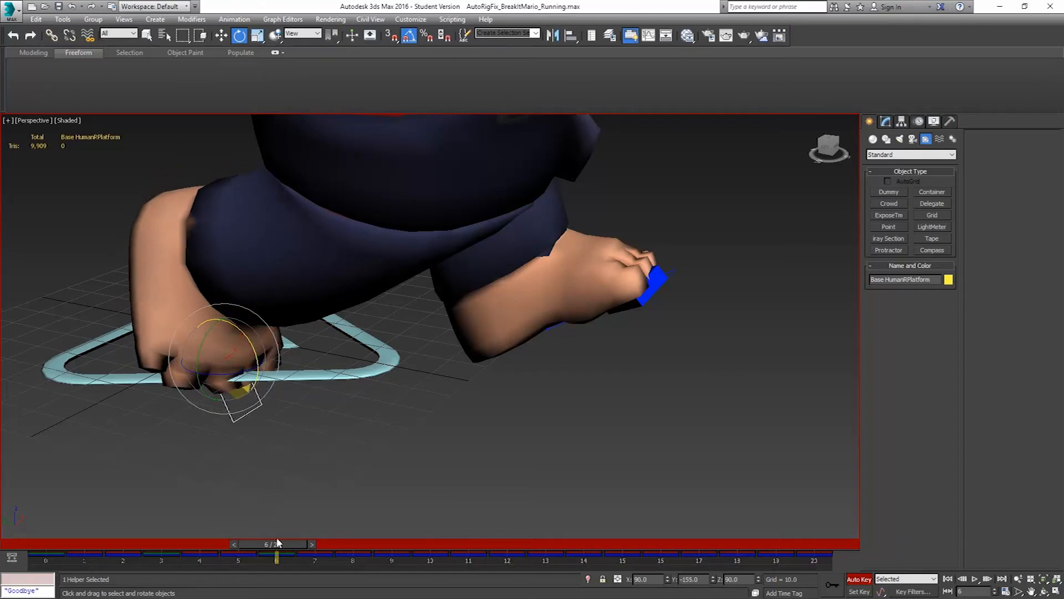
# At frame 10, rotate the left foot platform level, to X 180, Y -90, Z 0
pyautogui.moveTo(281, 546); pyautogui.dragTo(431, 534)
pyautogui.press('e')
pyautogui.click(677, 384)
pyautogui.keyDown('alt'); pyautogui.moveTo(681, 383); pyautogui.dragTo(691, 378, button='middle'); pyautogui.keyUp('alt')
pyautogui.moveTo(668, 346); pyautogui.dragTo(689, 372)
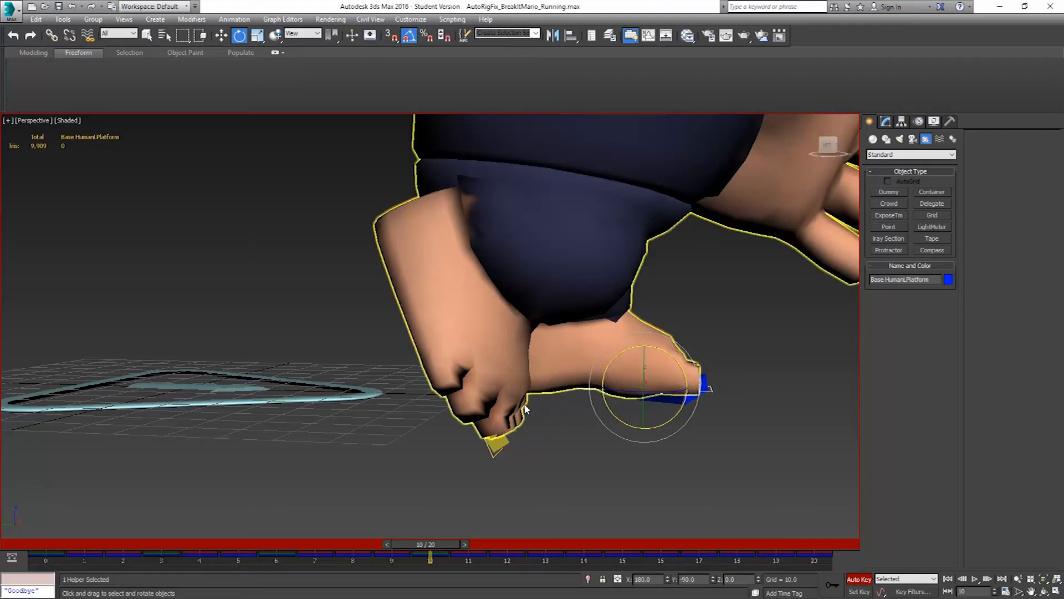
pyautogui.keyDown('alt'); pyautogui.moveTo(427, 463); pyautogui.dragTo(428, 511, button='middle'); pyautogui.keyUp('alt')
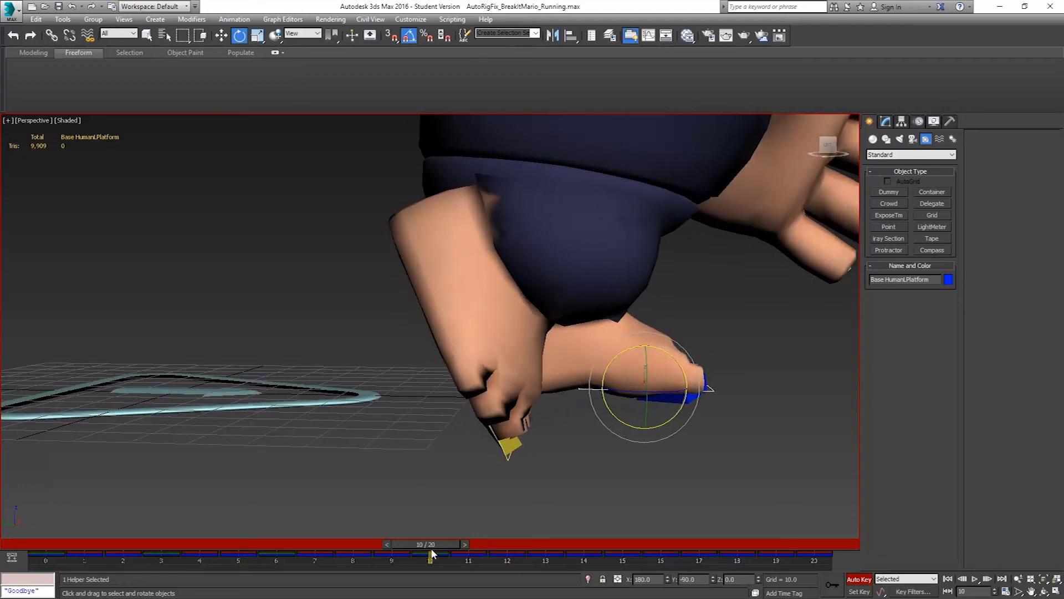
# At frame 16, rotate the left foot platform toes-down to X -90, Y -40, Z -90 and tilt the right foot platform toes-up
pyautogui.moveTo(434, 541); pyautogui.dragTo(669, 533)
pyautogui.press('e')
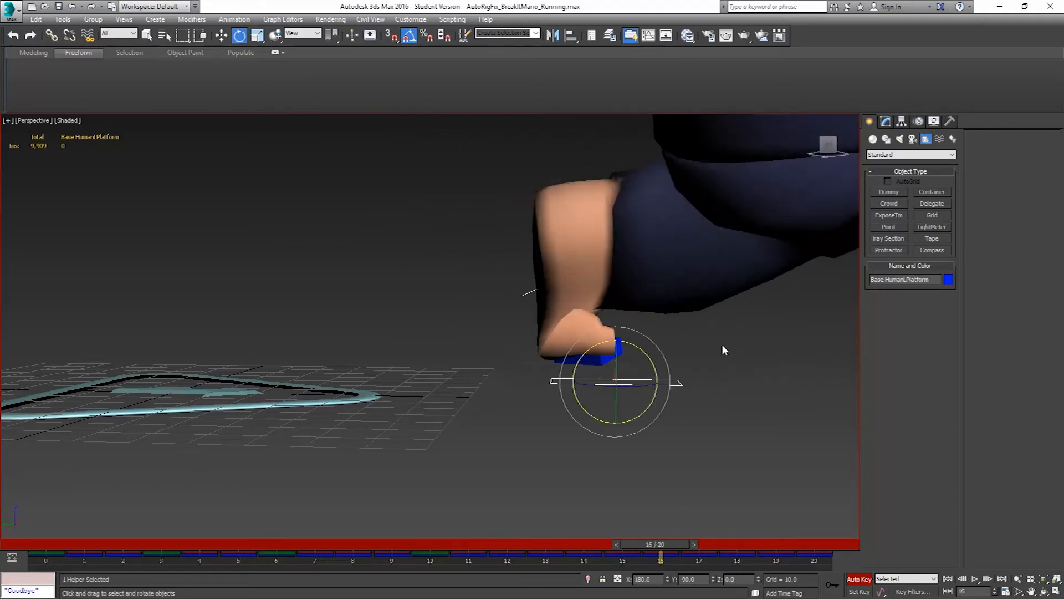
pyautogui.moveTo(615, 347); pyautogui.dragTo(676, 388)
pyautogui.moveTo(701, 360); pyautogui.dragTo(402, 378, button='middle')
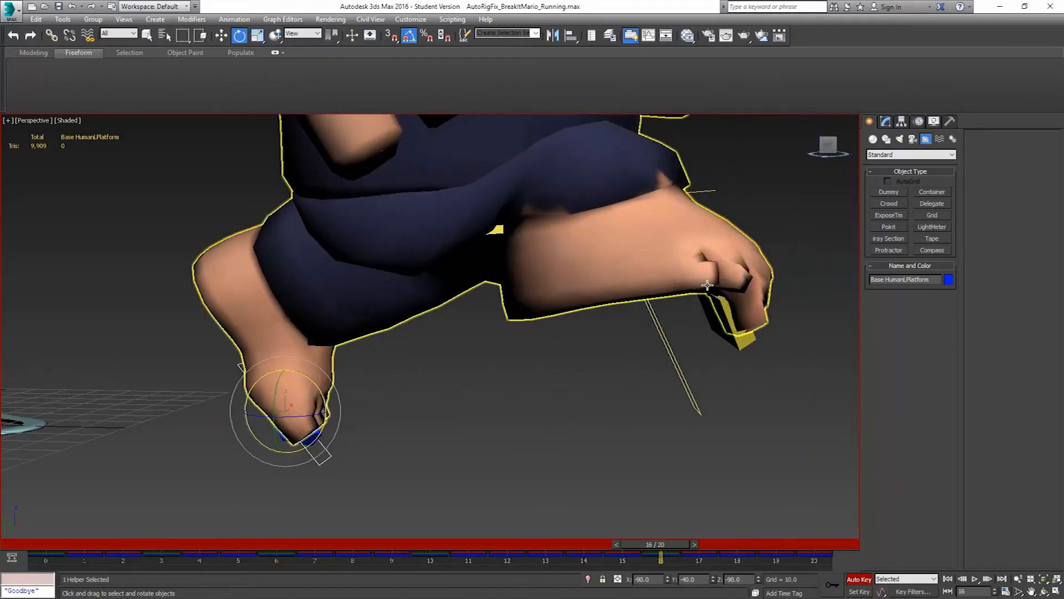
pyautogui.click(653, 309)
pyautogui.moveTo(657, 301); pyautogui.dragTo(603, 489)
# At frame 20, rotate the right foot platform level and rotate the left one by about -50 degrees until it lies flat
pyautogui.moveTo(669, 540); pyautogui.dragTo(826, 542)
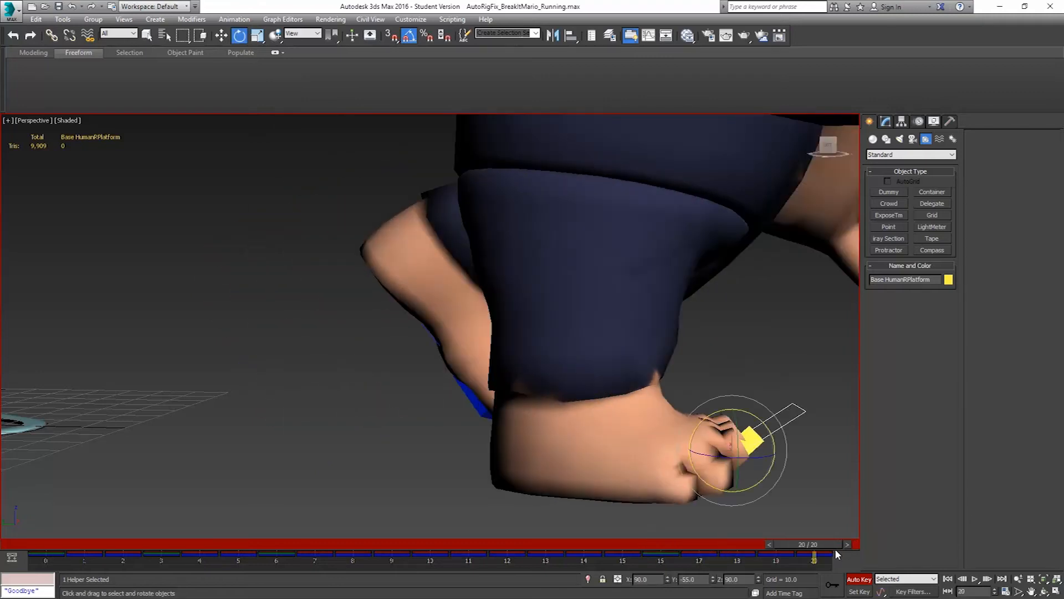
pyautogui.moveTo(757, 417)
pyautogui.mouseDown()
pyautogui.moveTo(783, 437)
pyautogui.moveTo(775, 430)
pyautogui.mouseUp()
pyautogui.moveTo(517, 429); pyautogui.dragTo(583, 408, button='middle')
pyautogui.click(593, 396)
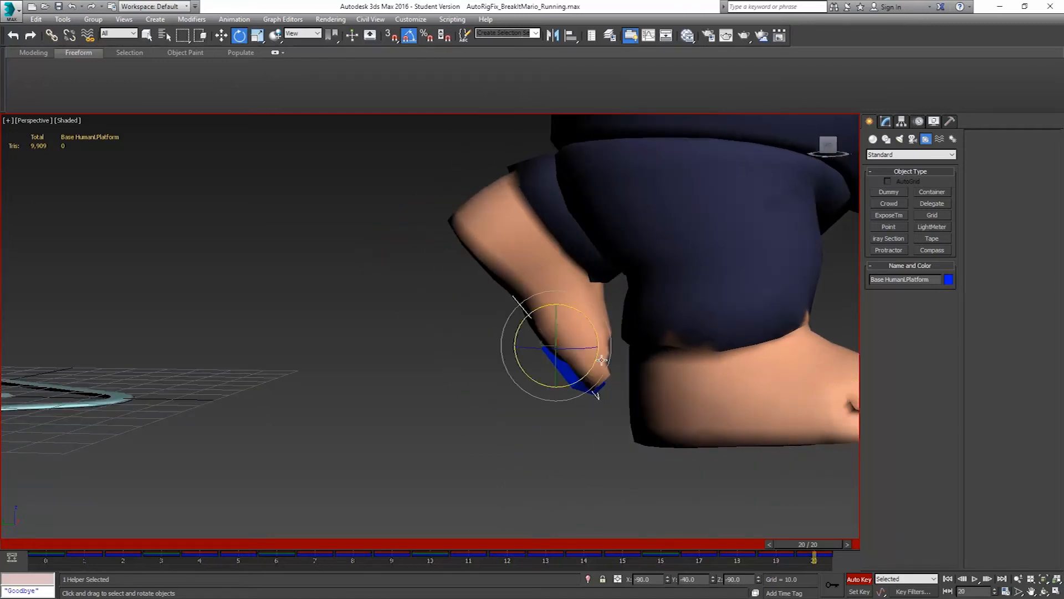
pyautogui.moveTo(598, 395); pyautogui.dragTo(625, 348)
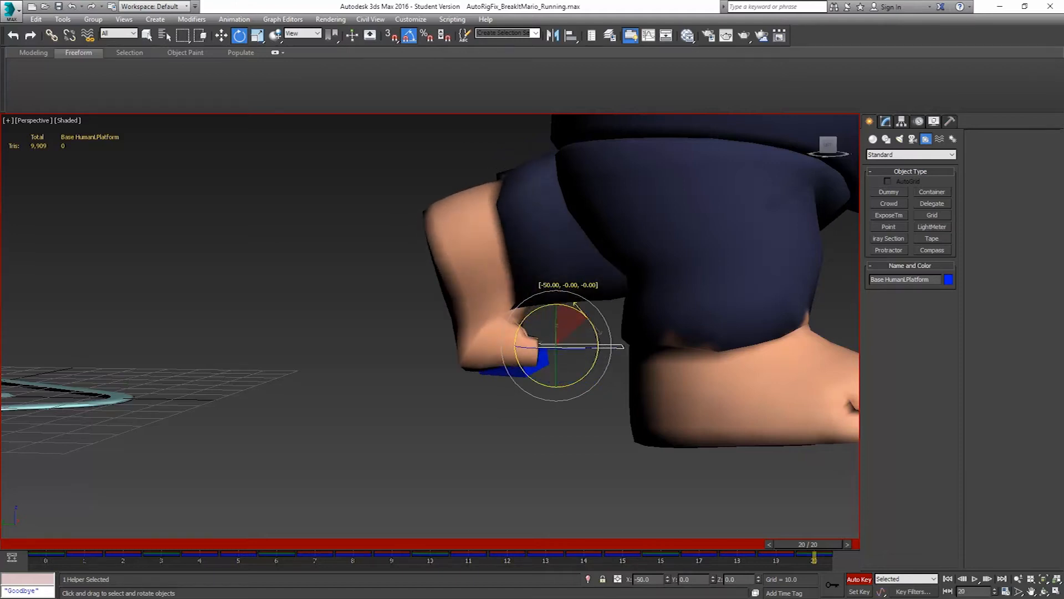
# Scrub through the run to check both feet from the opposite side and turn off Auto Key at frame 0
pyautogui.scroll(-3, 632, 336)
pyautogui.moveTo(800, 547); pyautogui.dragTo(2, 410)
pyautogui.press('e')
pyautogui.keyDown('alt'); pyautogui.moveTo(433, 287); pyautogui.dragTo(311, 280, button='middle'); pyautogui.keyUp('alt')
pyautogui.scroll(3, 533, 499)
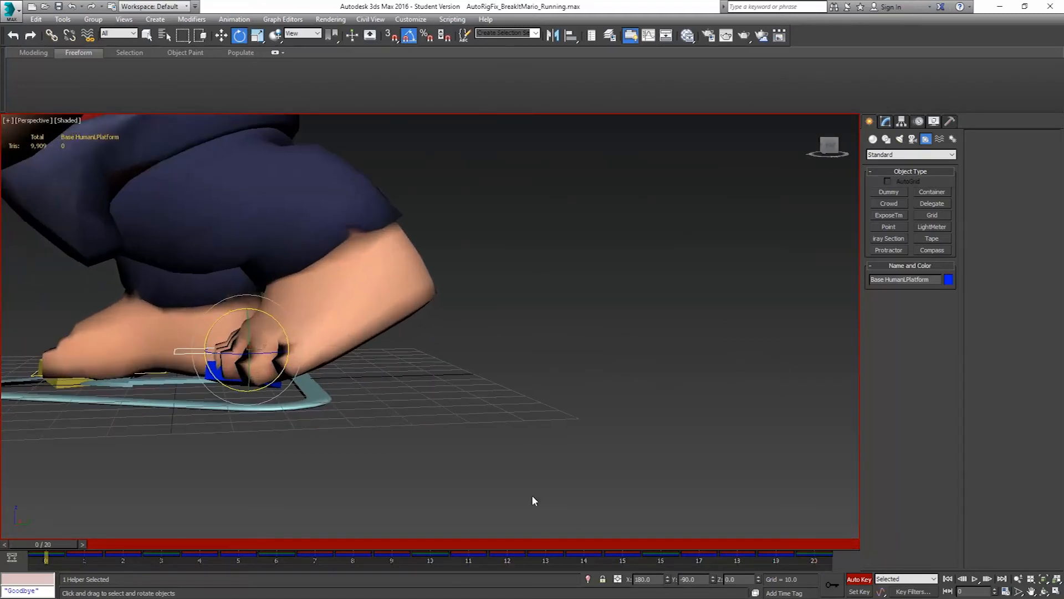
pyautogui.scroll(-6, 456, 346)
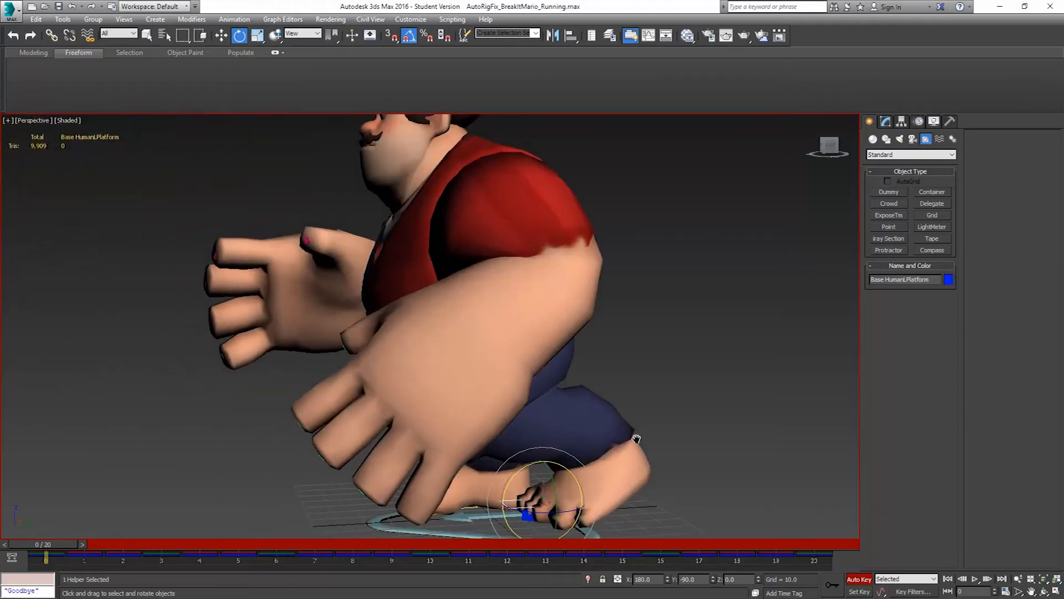
pyautogui.scroll(-1, 617, 344)
pyautogui.click(860, 580)
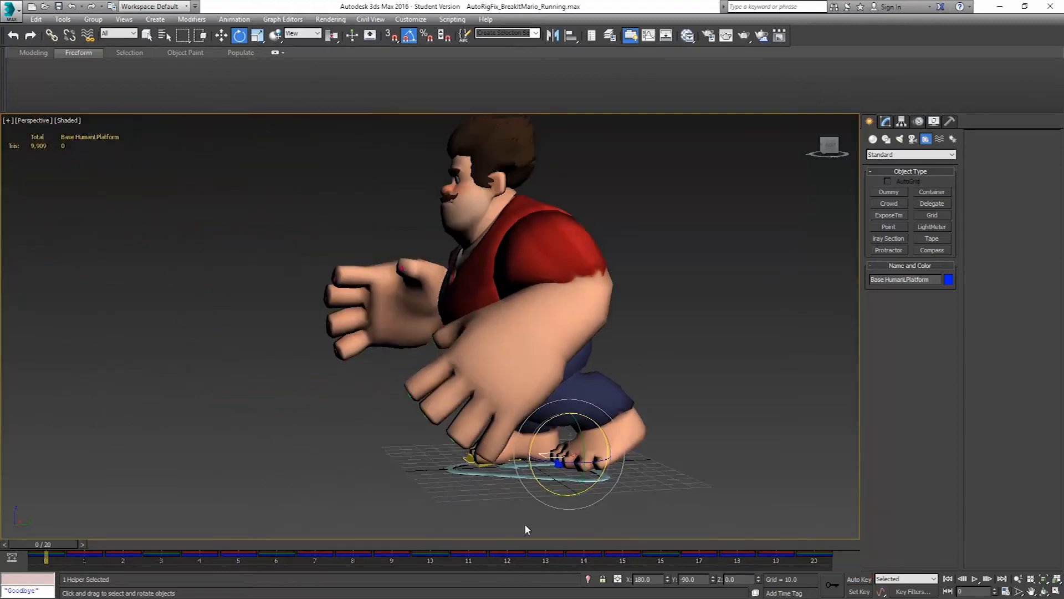
pyautogui.moveTo(43, 544); pyautogui.dragTo(6, 426)
pyautogui.keyDown('alt'); pyautogui.moveTo(491, 382); pyautogui.dragTo(546, 419, button='middle'); pyautogui.keyUp('alt')
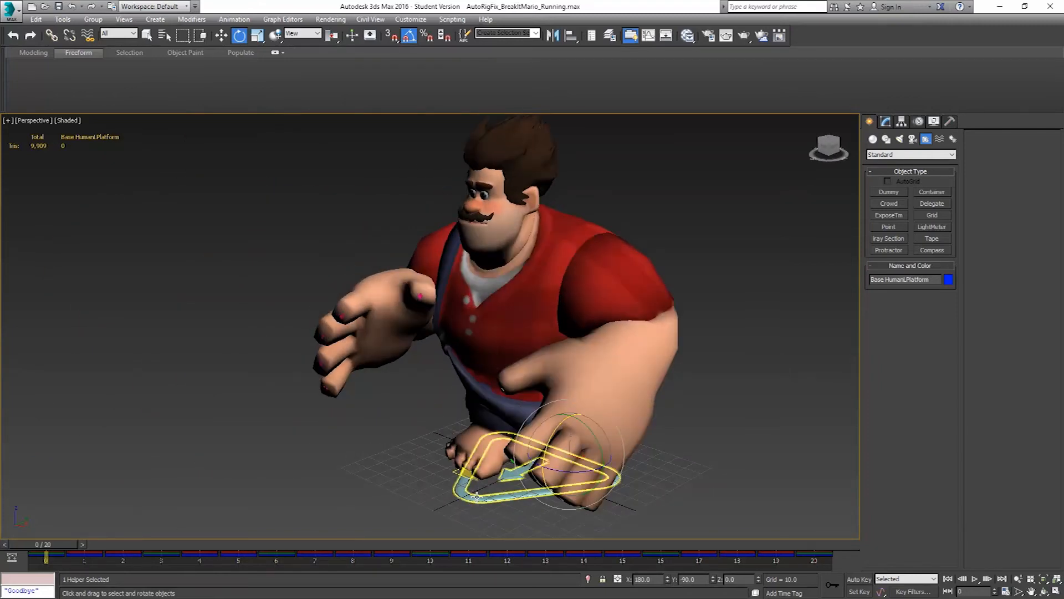
# Select the Base Human triangle and save the scene as AutoRigFix_BreakItMario_Running.max in the FinalAnimations folder
pyautogui.click(524, 495)
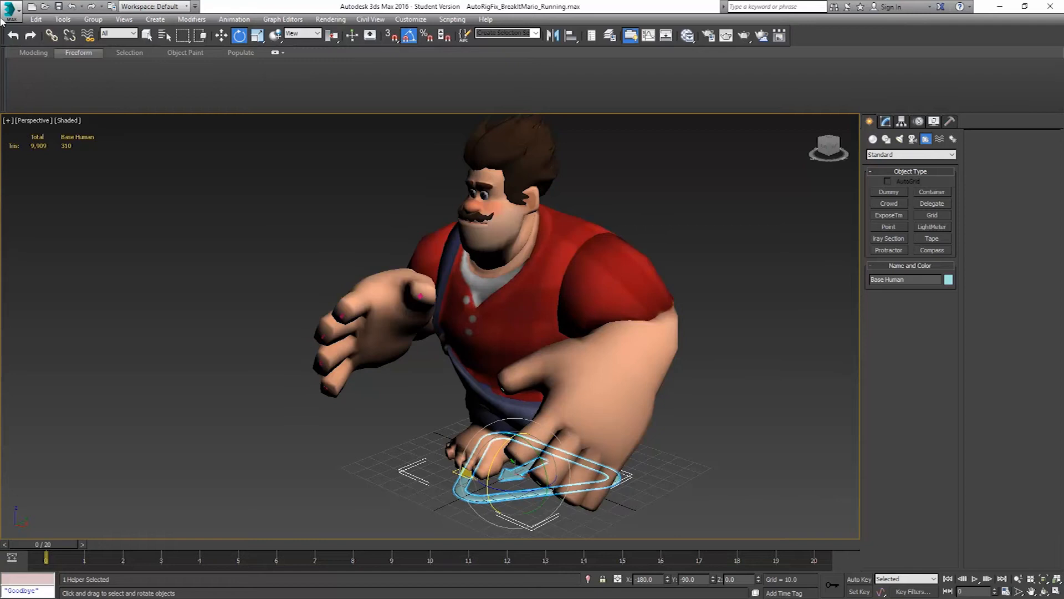
pyautogui.click(16, 13)
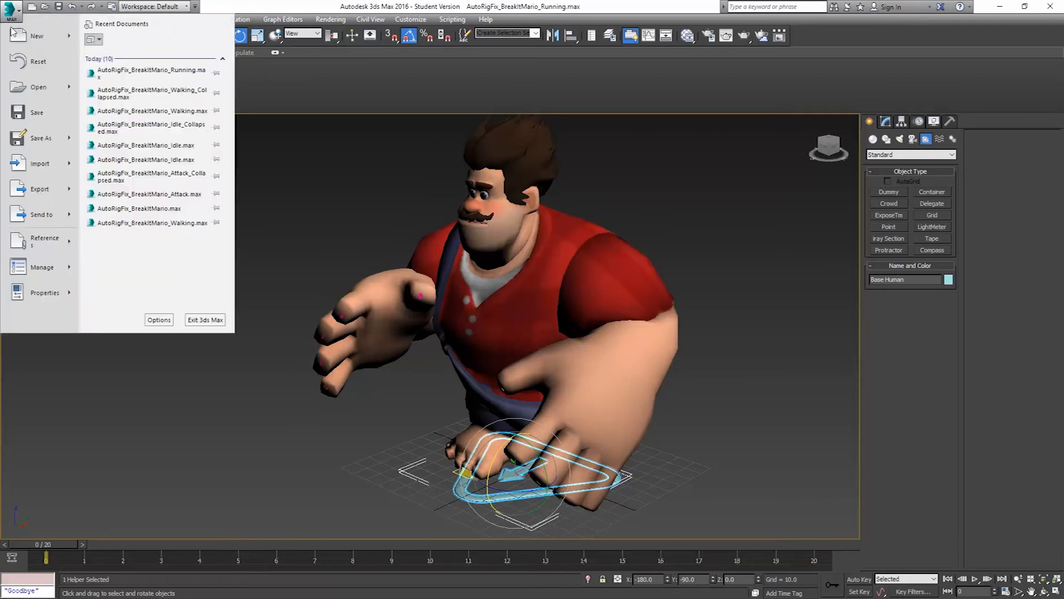
pyautogui.click(39, 140)
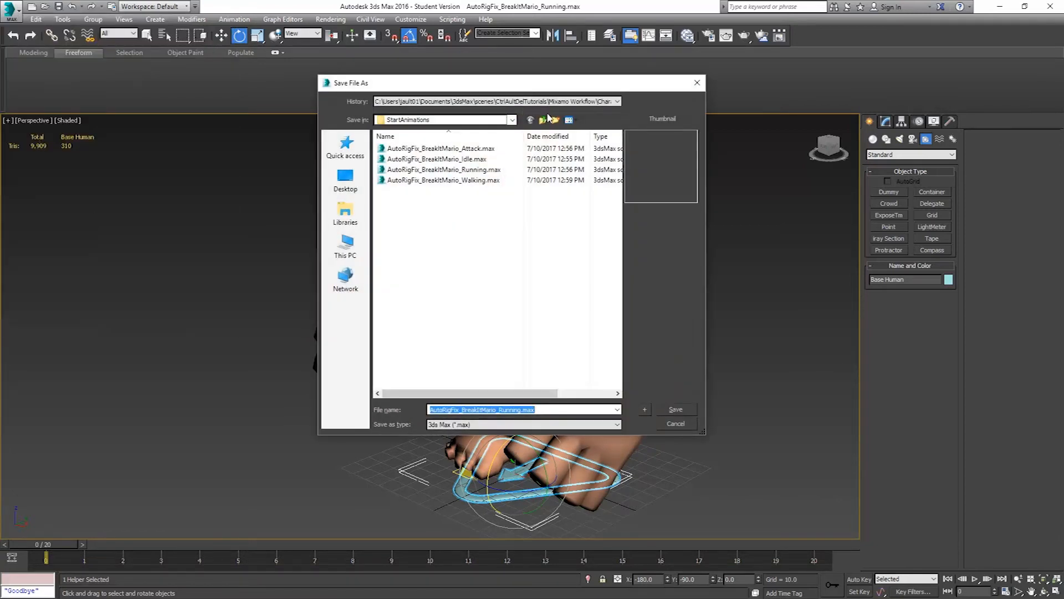
pyautogui.click(542, 122)
pyautogui.doubleClick(424, 148)
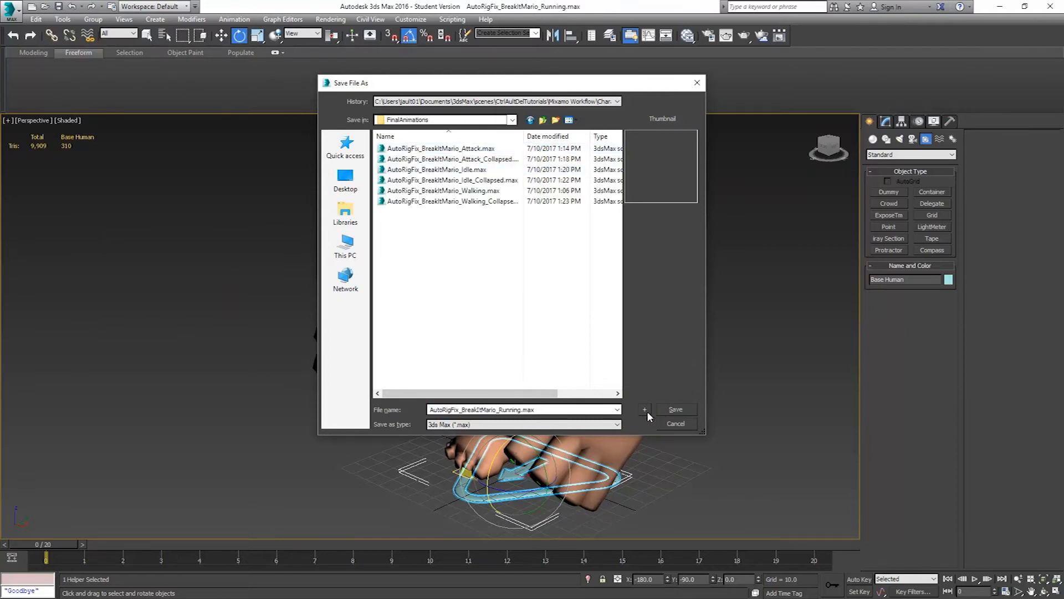
pyautogui.click(673, 410)
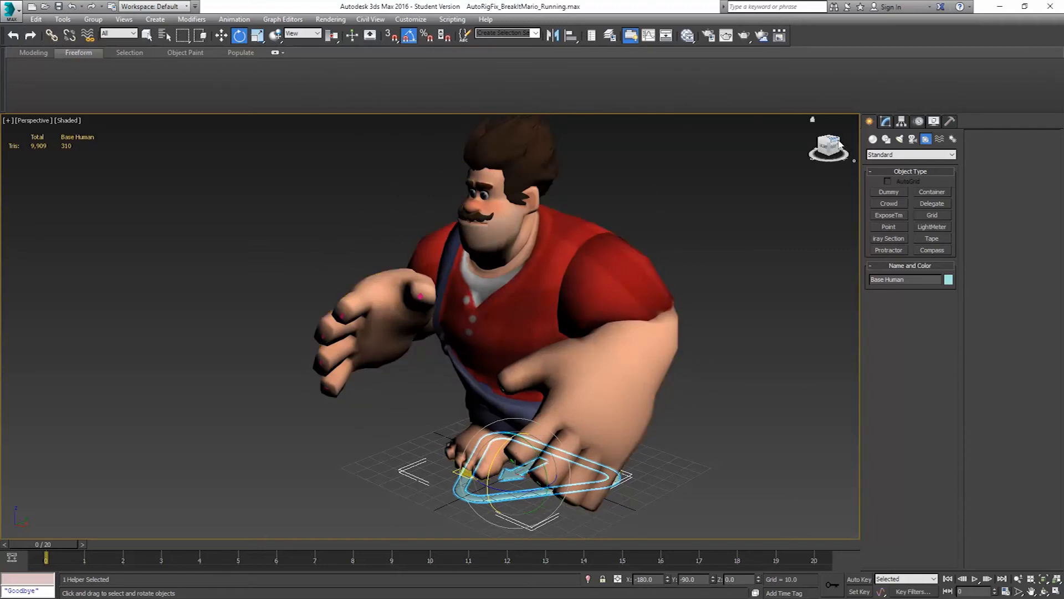
# Add an absolute layer named Running below the Adjustment Layer in the CAT layer stack
pyautogui.click(919, 121)
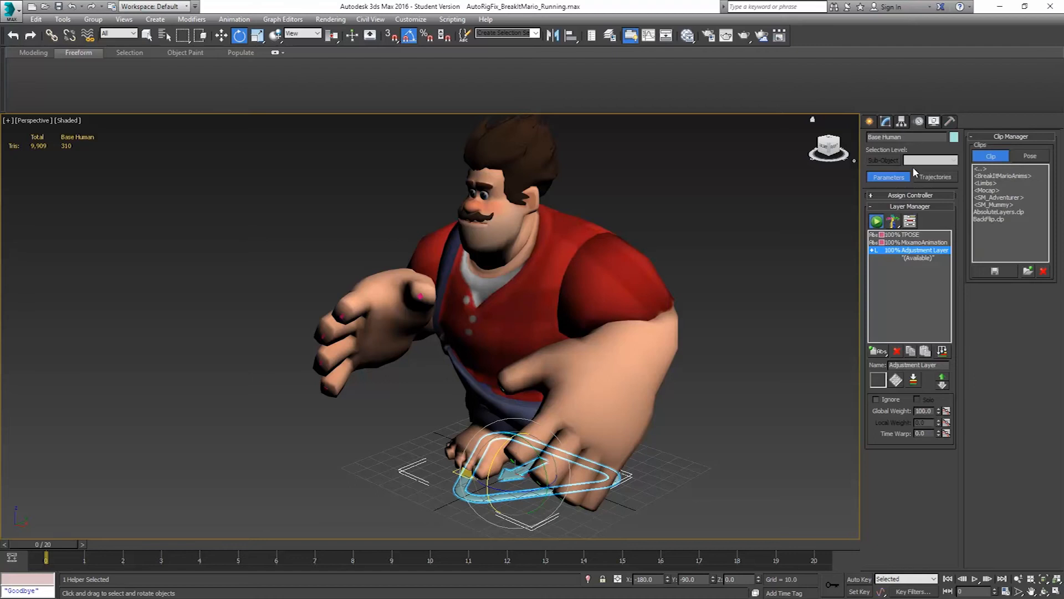
pyautogui.click(920, 258)
pyautogui.moveTo(877, 351)
pyautogui.mouseDown()
pyautogui.moveTo(881, 367)
pyautogui.moveTo(864, 363)
pyautogui.mouseUp()
pyautogui.write('Running')
pyautogui.press('Return')
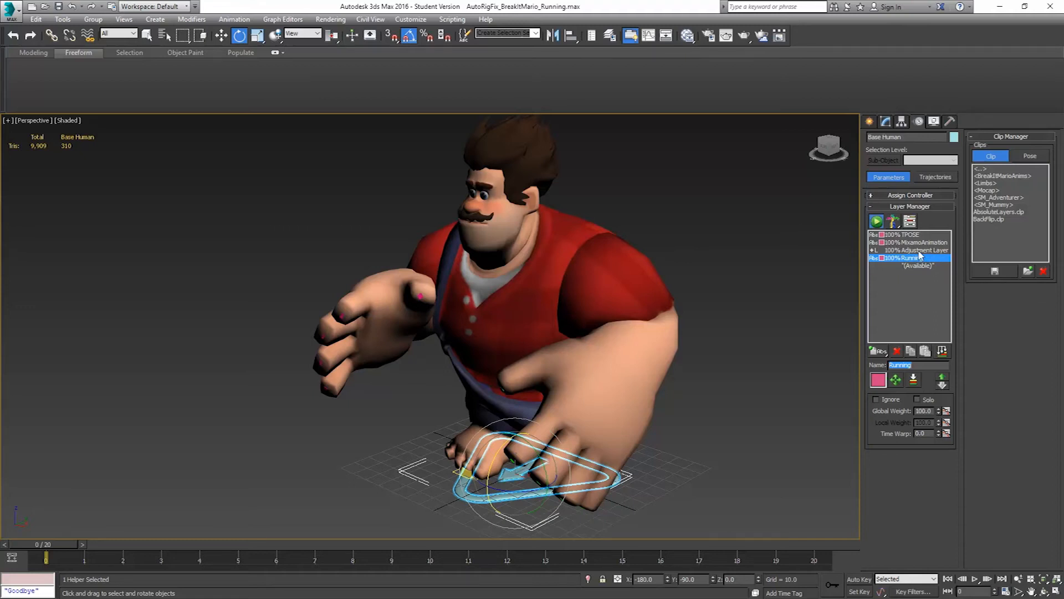
# Collapse the layers into Running over frames 0 to 20 and delete the TPOSE, MixamoAnimation and Adjustment Layer layers
pyautogui.click(943, 351)
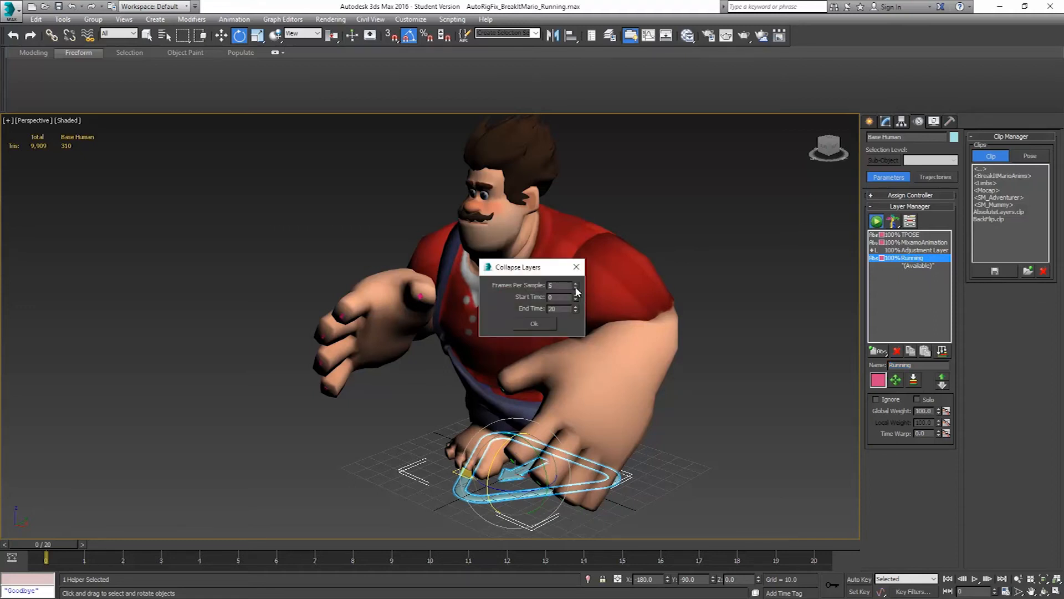
pyautogui.click(530, 323)
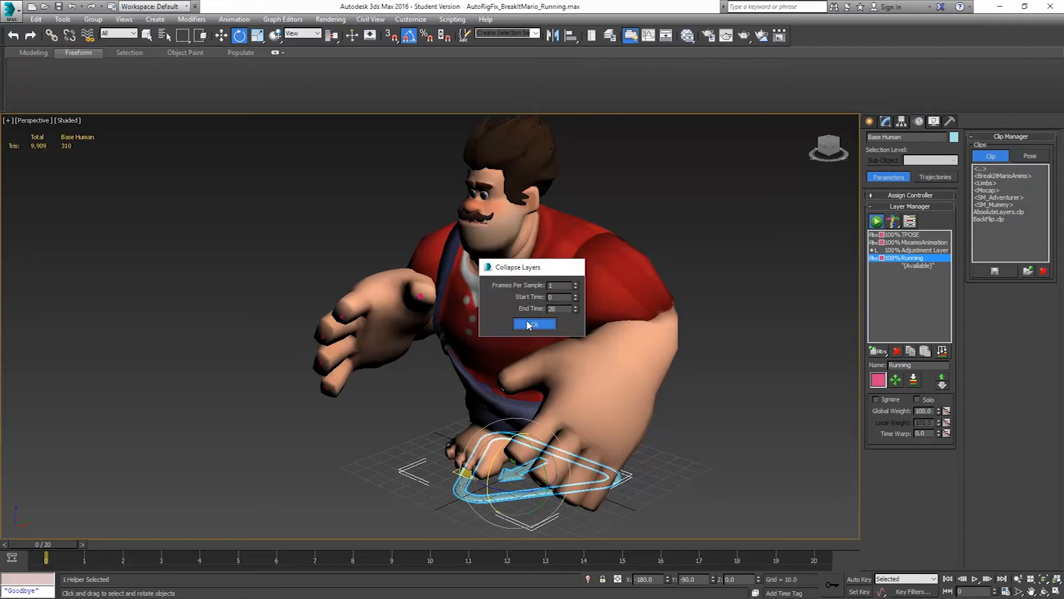
pyautogui.click(897, 351)
pyautogui.click(897, 352)
pyautogui.click(897, 352)
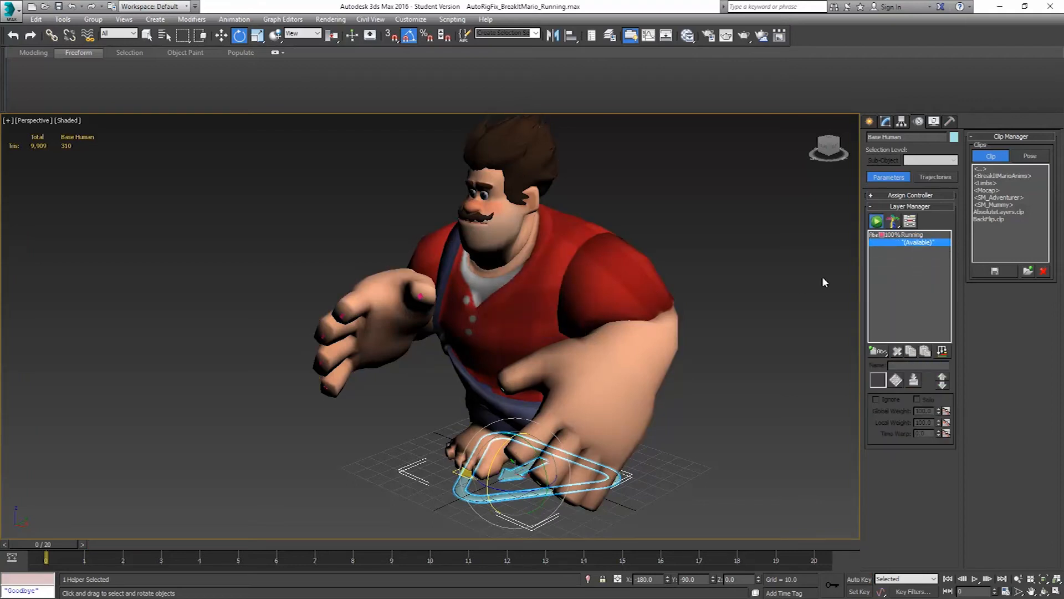
# Save the scene as AutoRigFix_BreakItMario_Running_Collapsed.max in the FinalAnimations folder
pyautogui.click(12, 10)
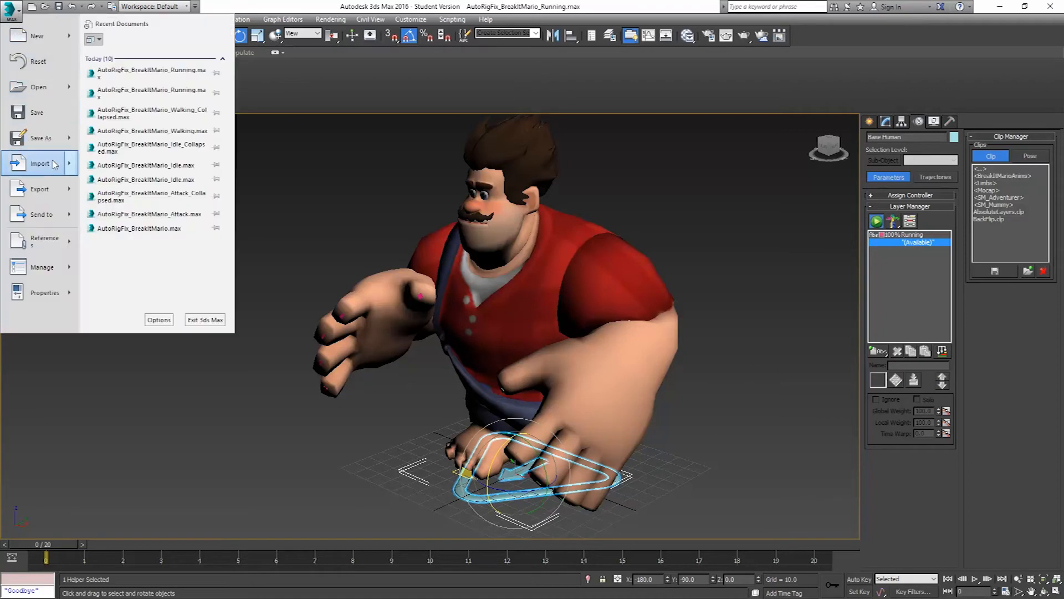
pyautogui.click(35, 138)
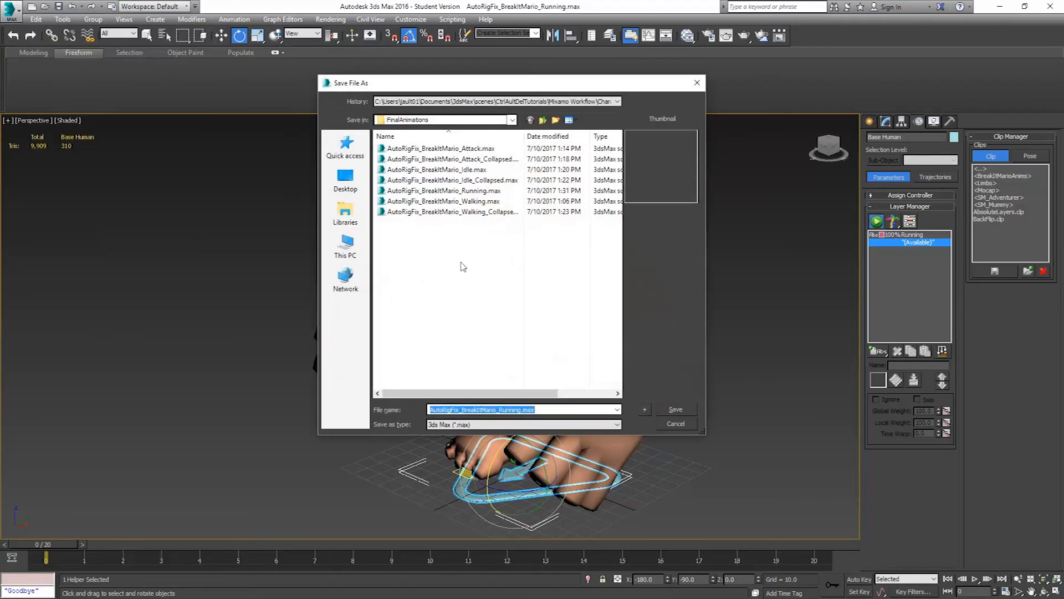
pyautogui.click(519, 409)
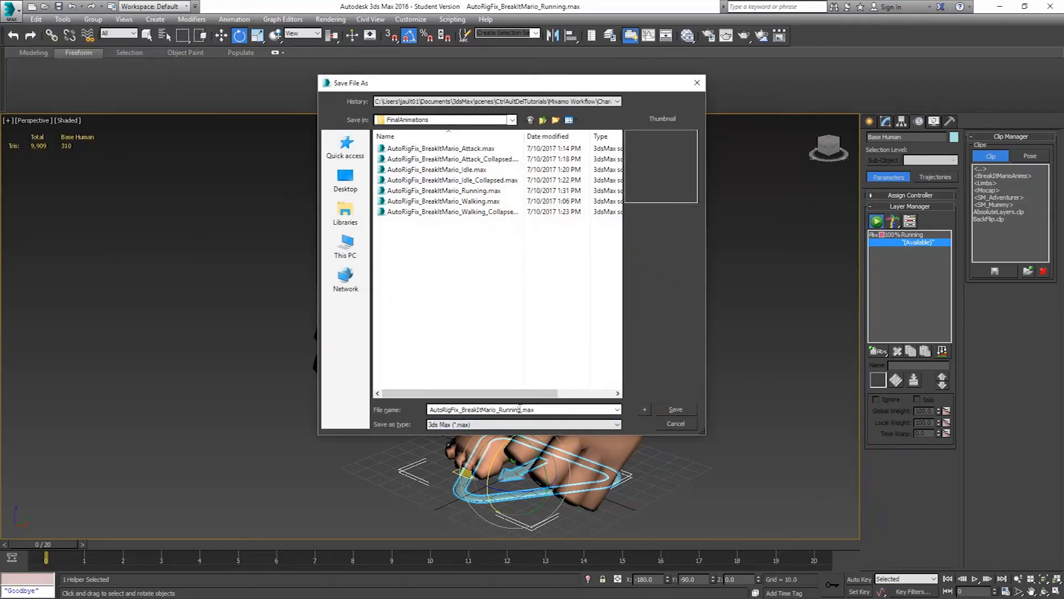
pyautogui.write('_Collapsed')
pyautogui.press('Return')
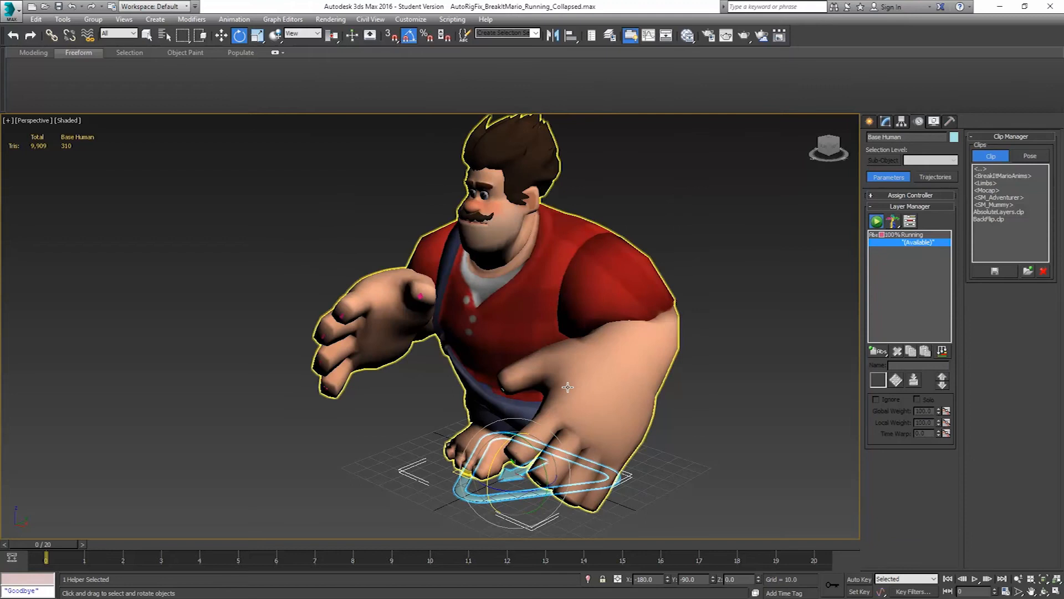
# Save the collapsed animation as a CAT clip named BreakItMario_Running in the BreakItMarioAnims folder
pyautogui.click(996, 270)
pyautogui.doubleClick(416, 130)
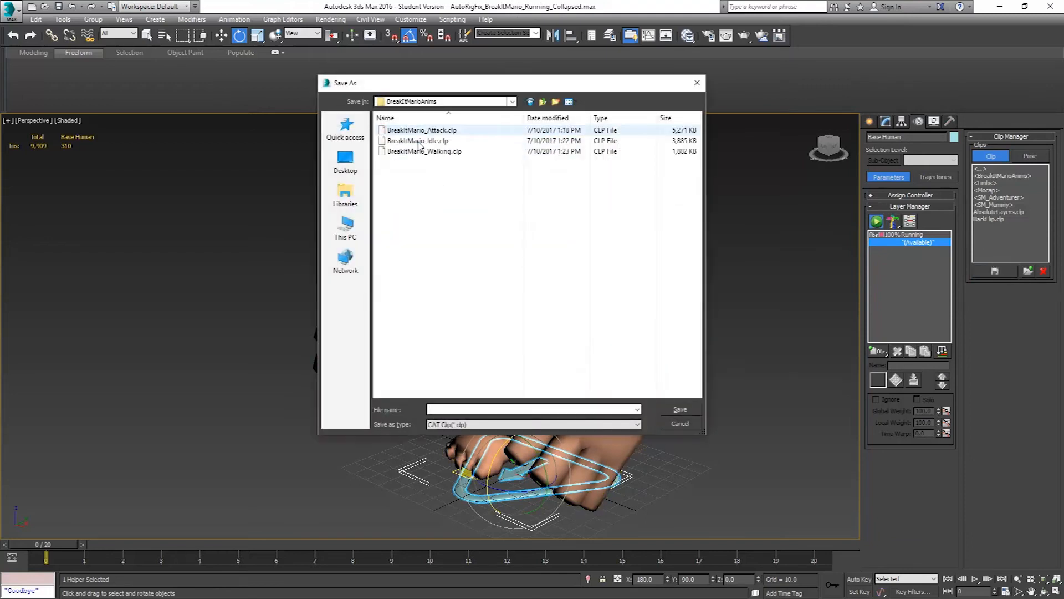
pyautogui.click(418, 140)
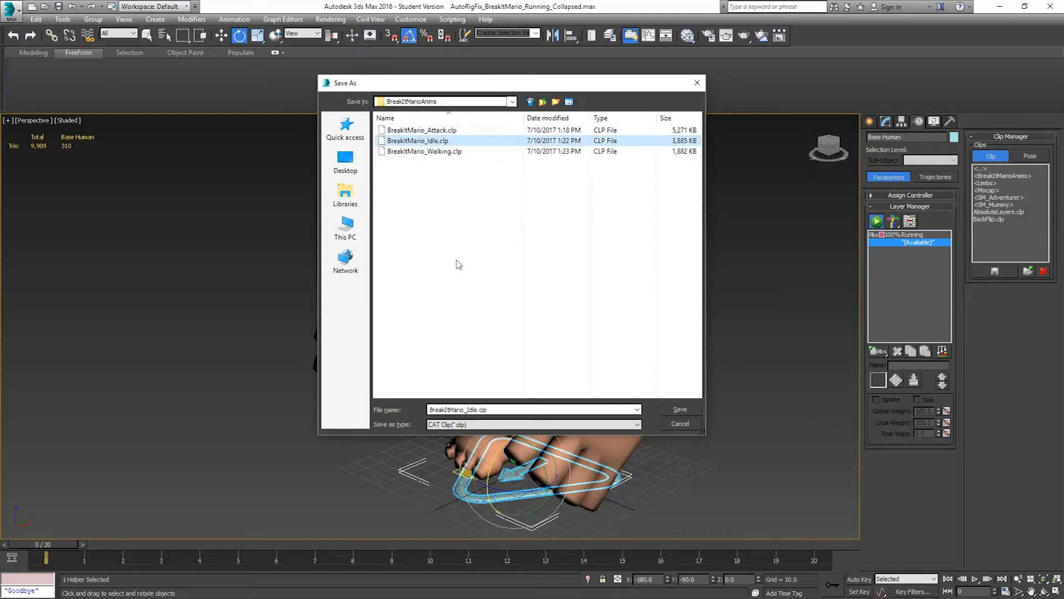
pyautogui.click(498, 410)
pyautogui.moveTo(498, 410); pyautogui.dragTo(470, 410)
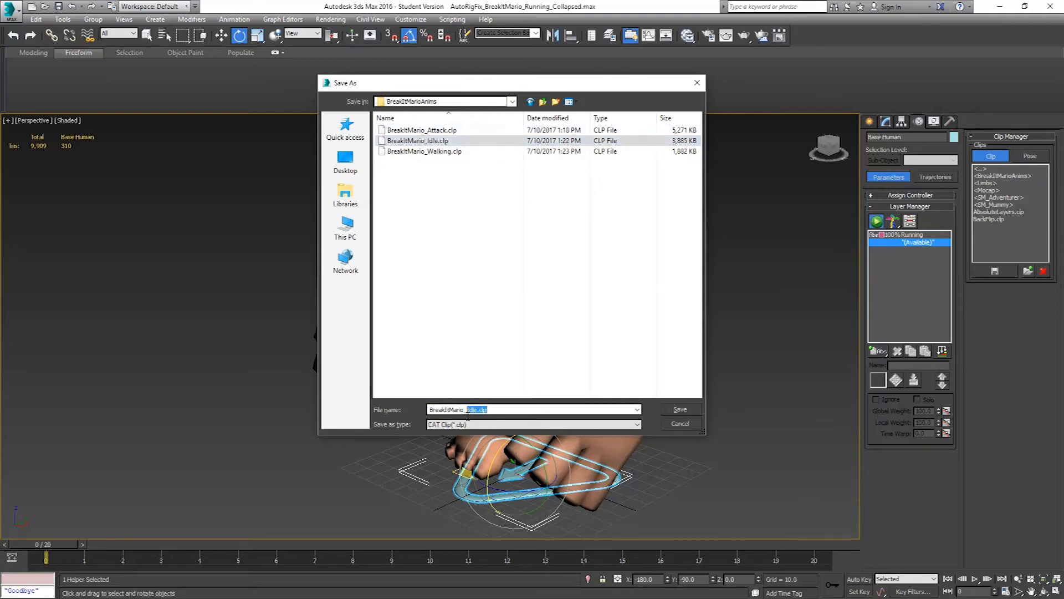
pyautogui.write('Running')
pyautogui.click(689, 410)
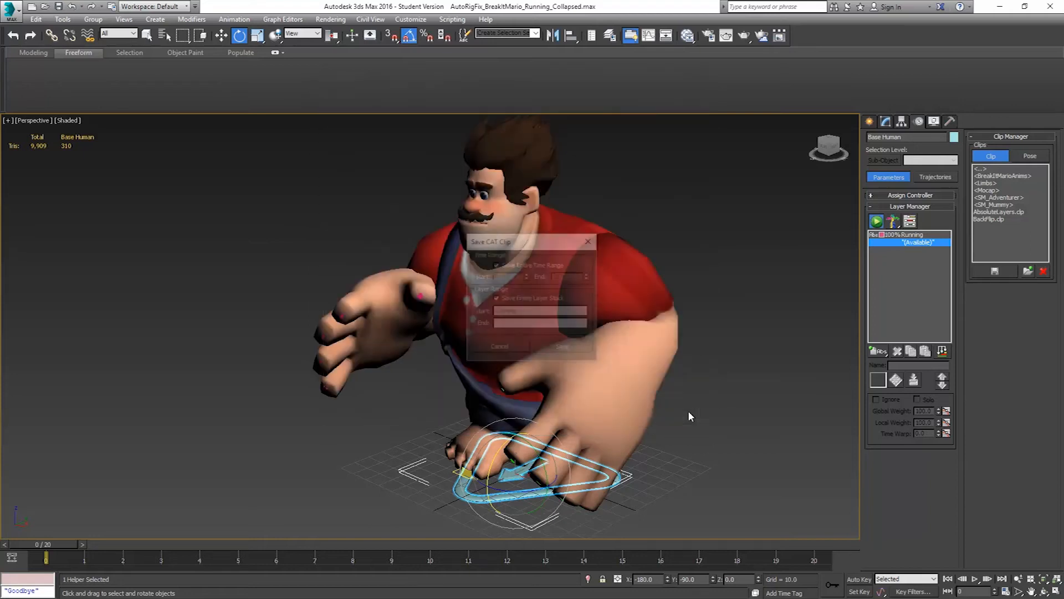
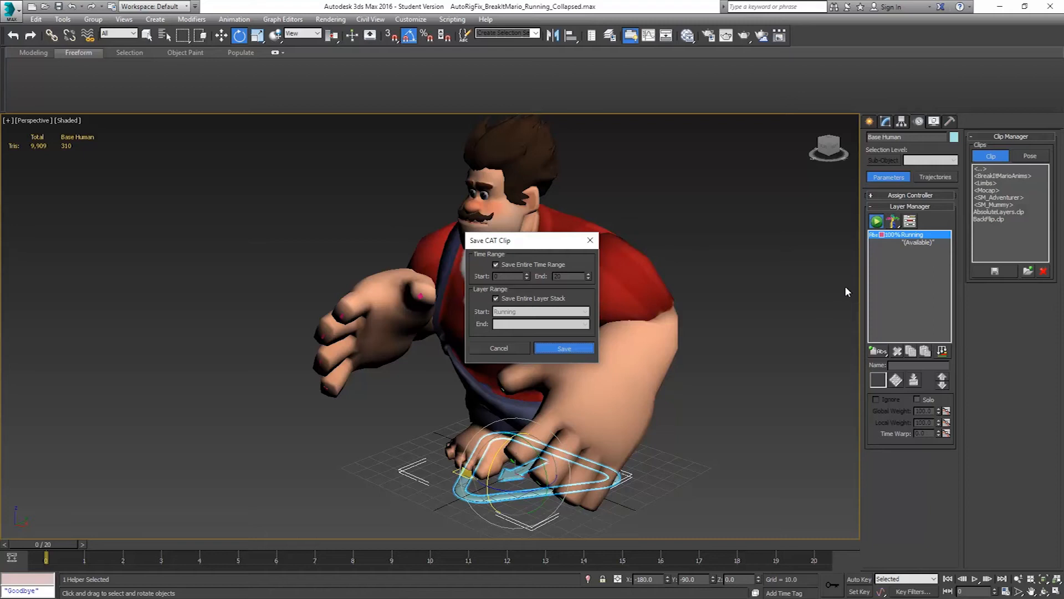
# Save the Running CAT clip with the entire time range and the entire layer stack
pyautogui.press('Return')
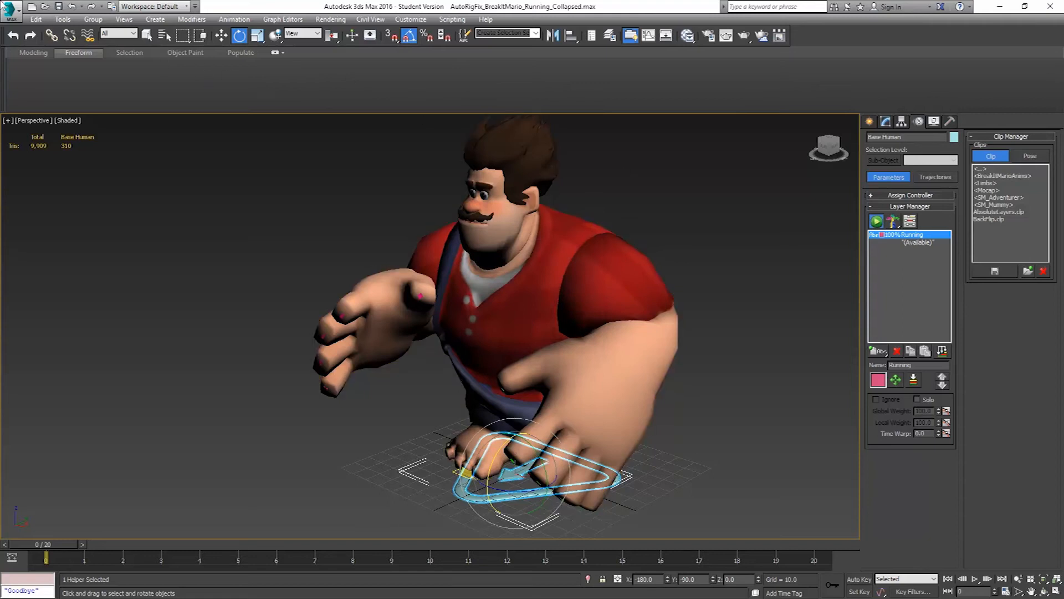
# Open AutoRigFix_BreakItMario_Idle_Collapsed.max from the FinalAnimations folder
pyautogui.click(59, 8)
pyautogui.click(22, 13)
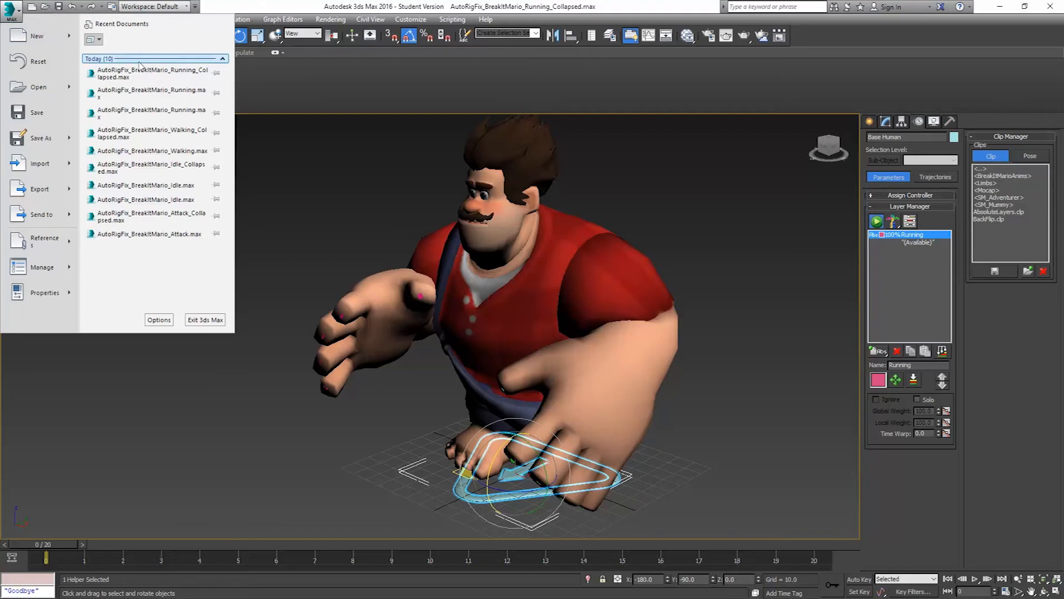
pyautogui.click(40, 91)
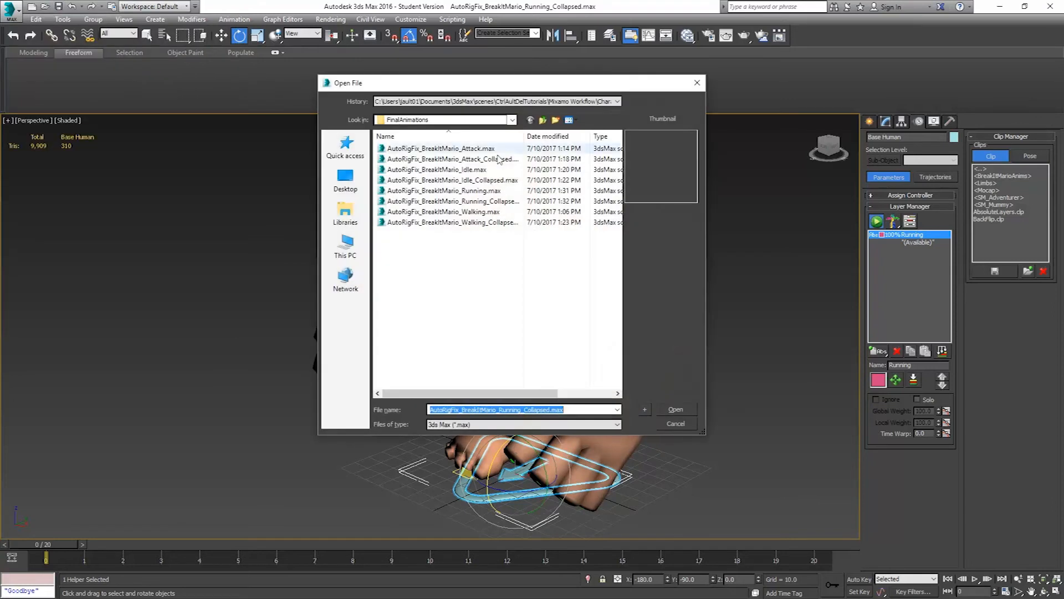
pyautogui.click(470, 180)
pyautogui.click(676, 410)
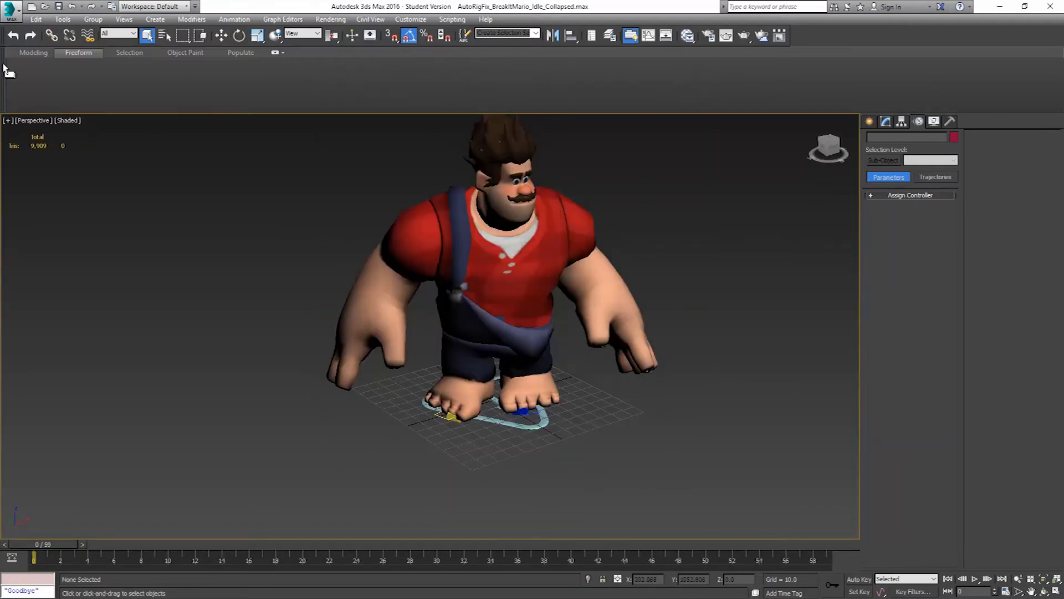
# Open the base rig scene AutoRigFix_BreakItMario.max from the Character folder's AutoRigged subfolder
pyautogui.click(10, 11)
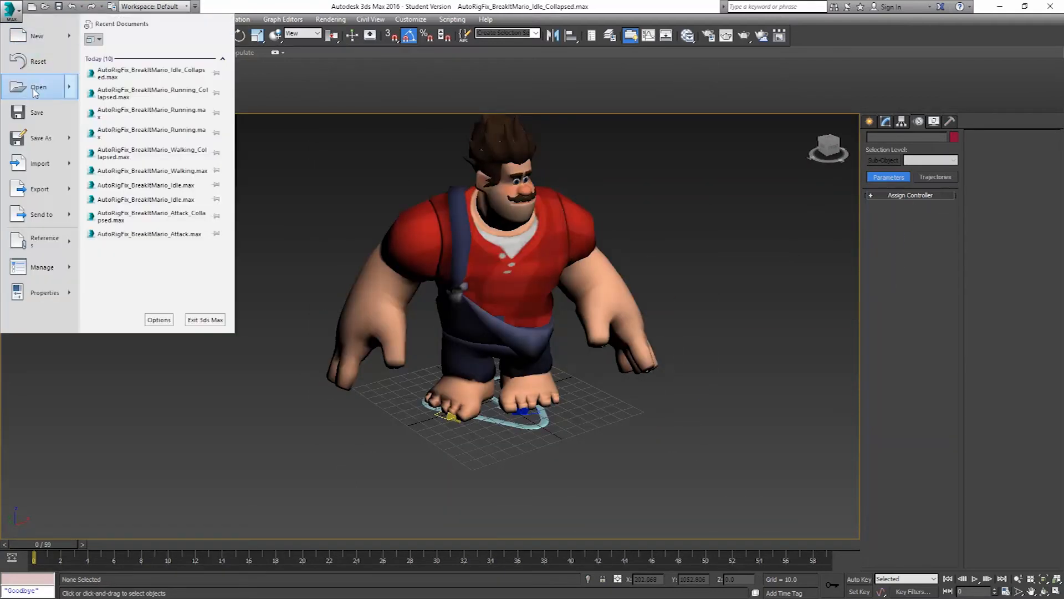
pyautogui.click(26, 85)
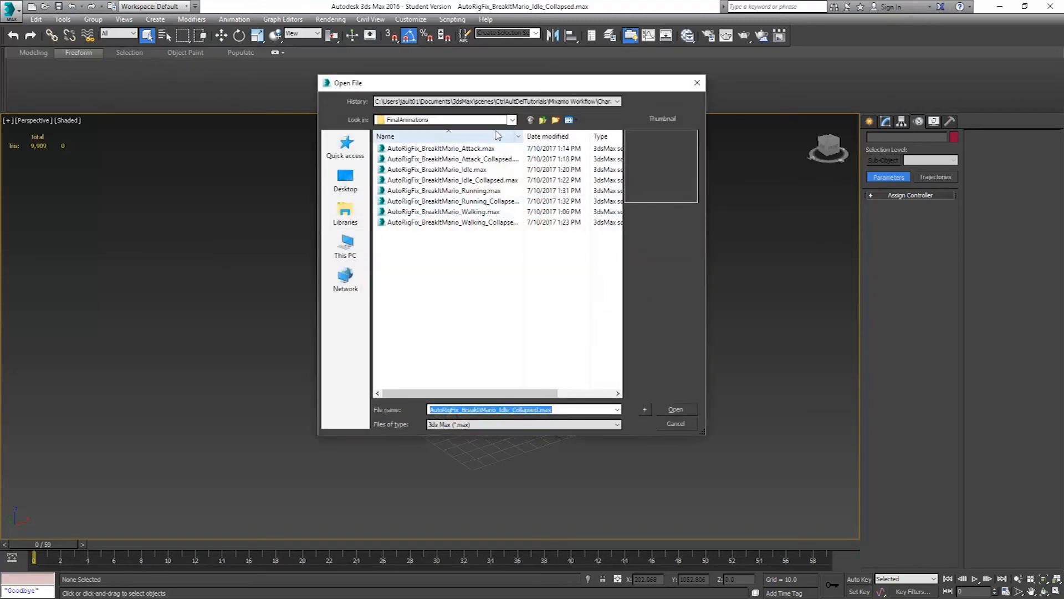
pyautogui.click(544, 120)
pyautogui.click(543, 120)
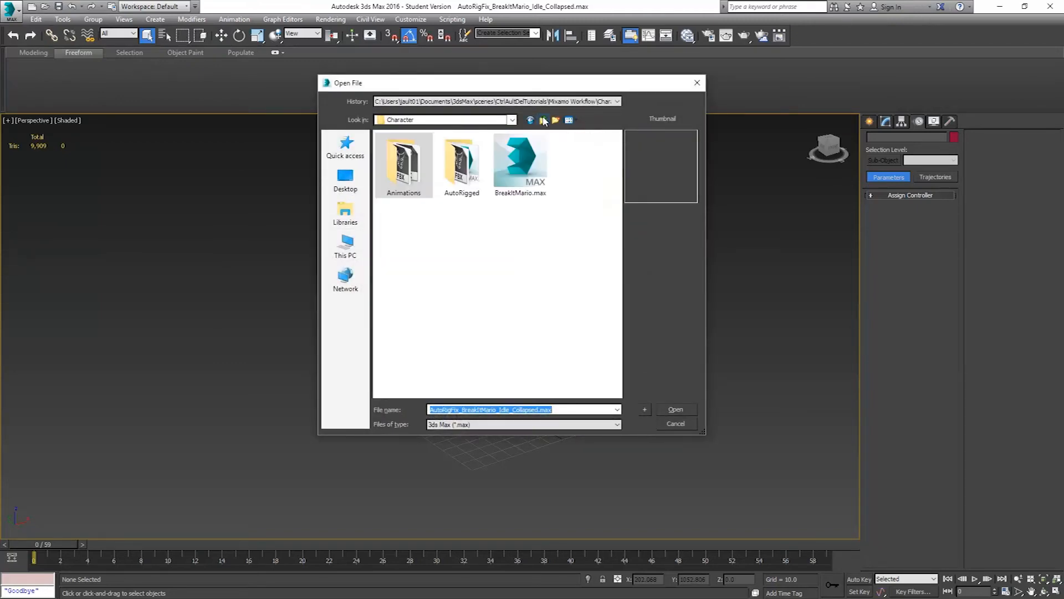
pyautogui.doubleClick(462, 176)
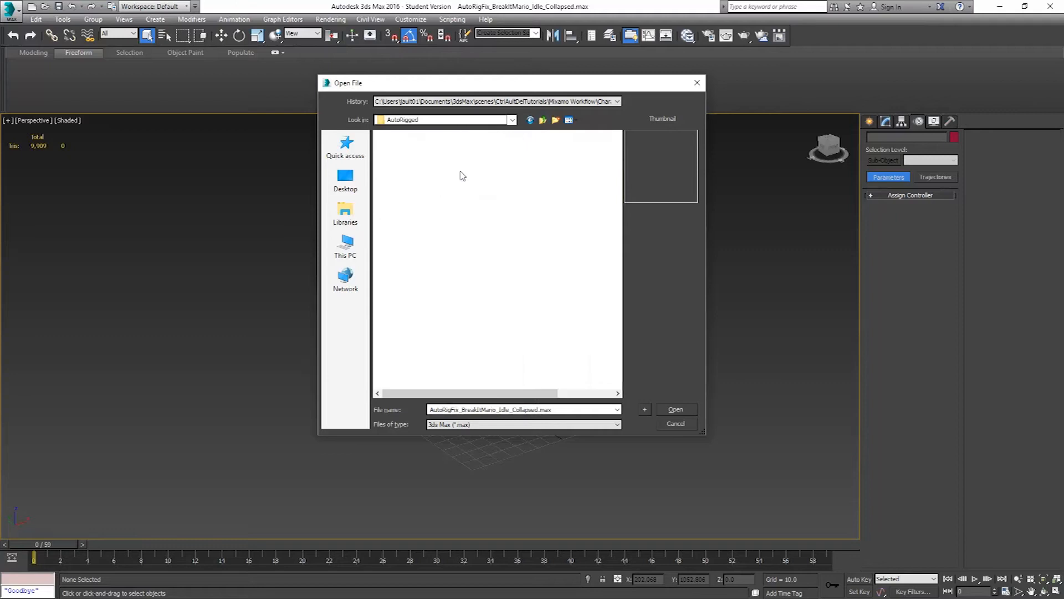
pyautogui.click(409, 160)
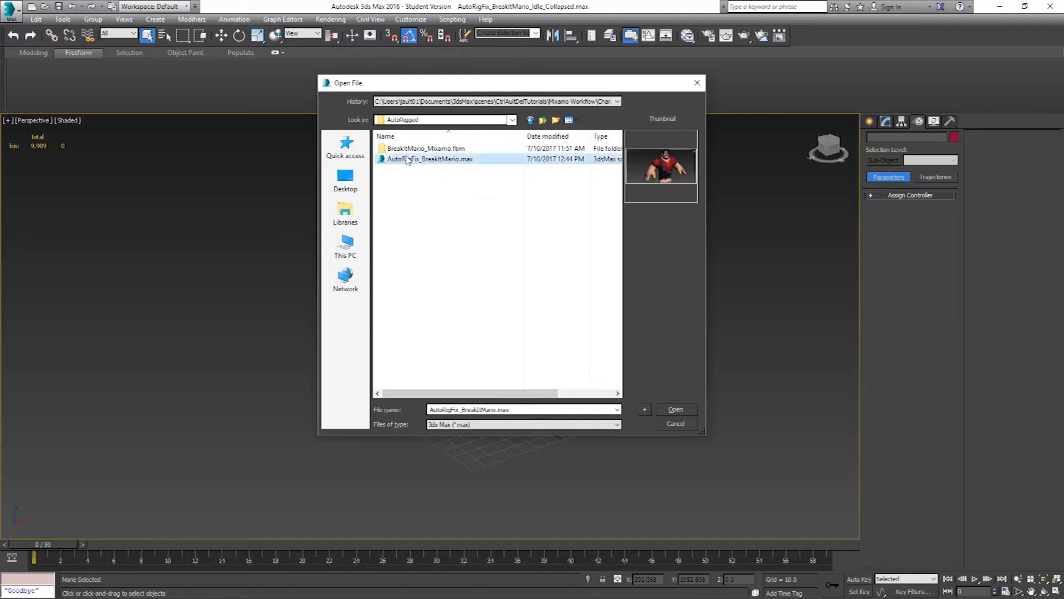
pyautogui.click(682, 408)
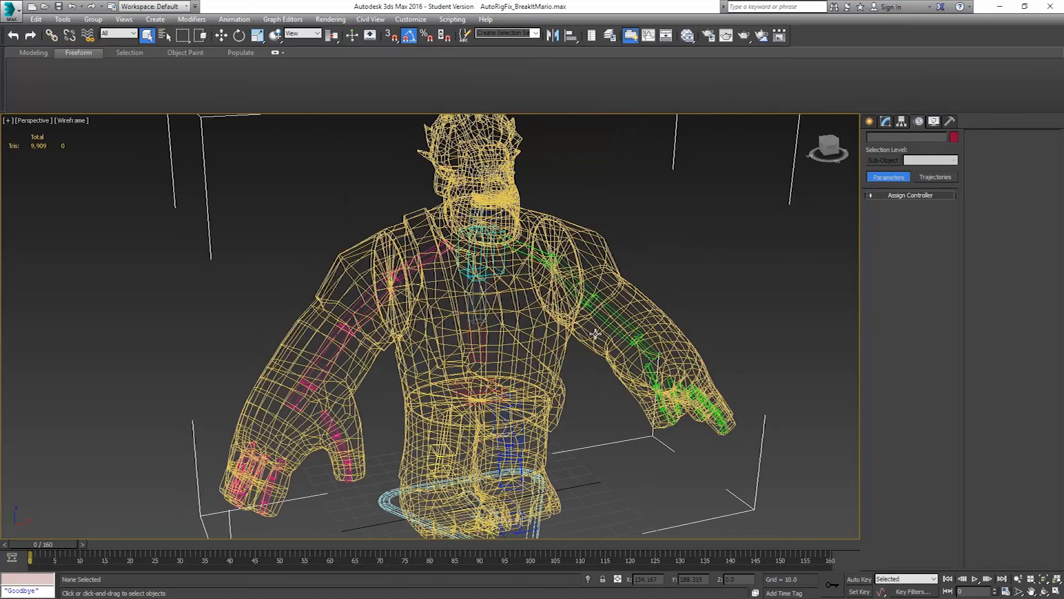
# Select the Base Human helper and delete the MixamoAnimation layer from its CAT layer stack
pyautogui.click(588, 510)
pyautogui.press('z')
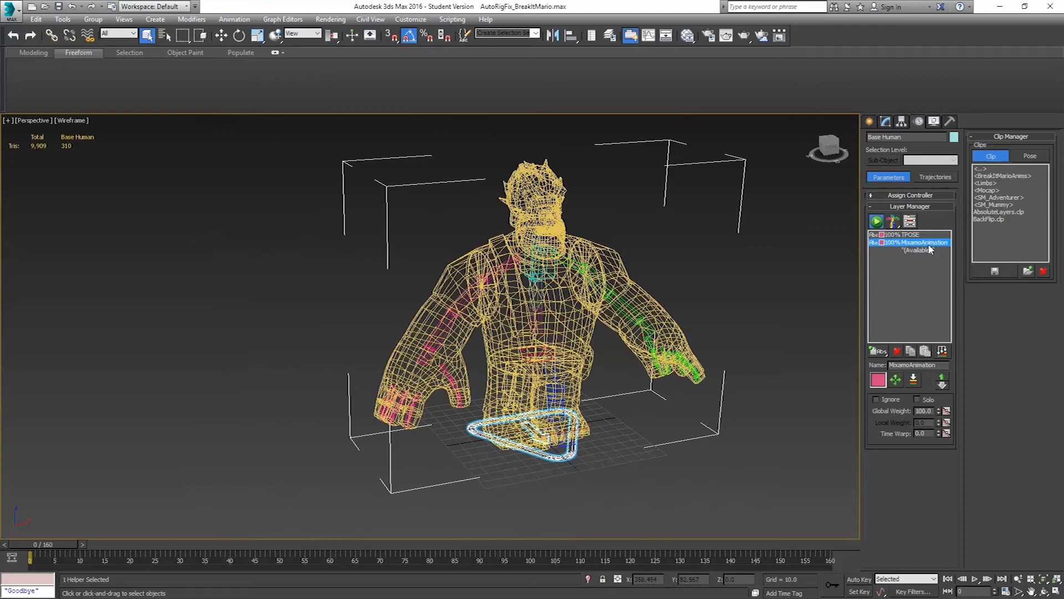
pyautogui.click(897, 351)
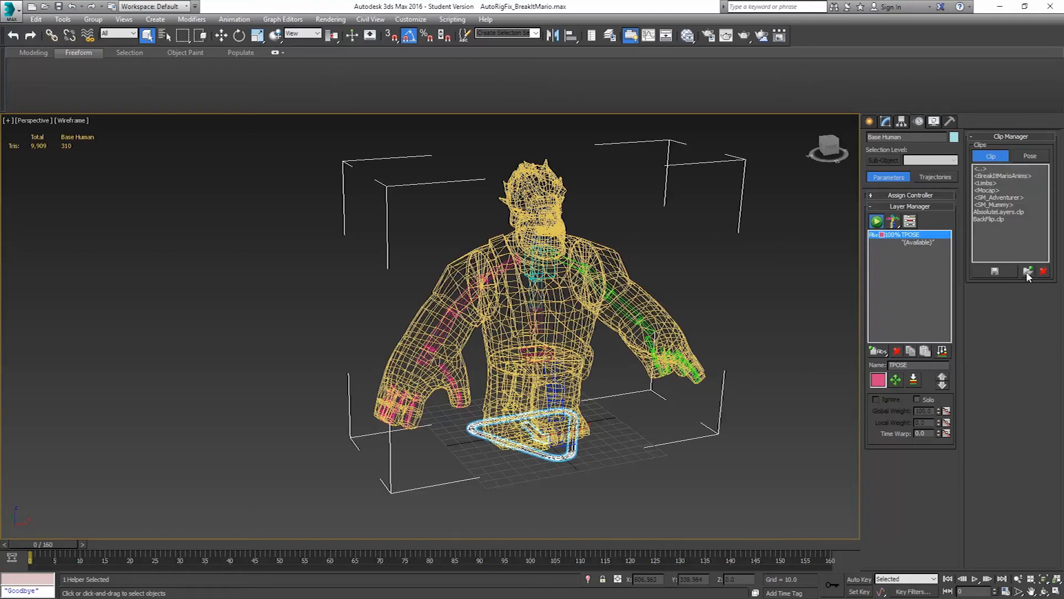
# Load the BreakItMario_Idle clip from the BreakItMarioAnims folder with Scale Data enabled, and display the viewport shaded
pyautogui.doubleClick(1007, 177)
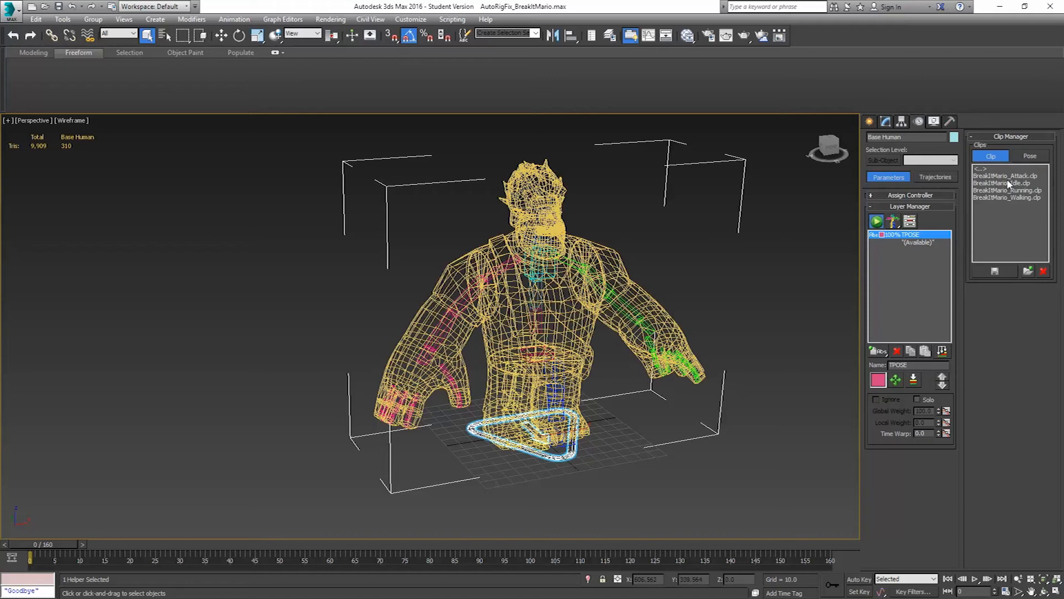
pyautogui.doubleClick(1002, 183)
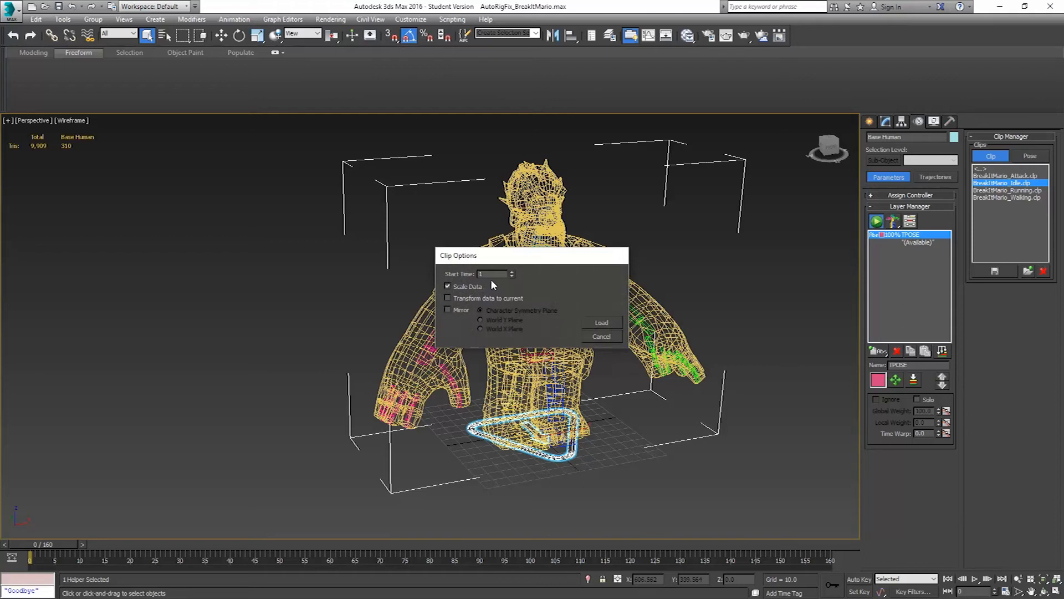
pyautogui.click(602, 323)
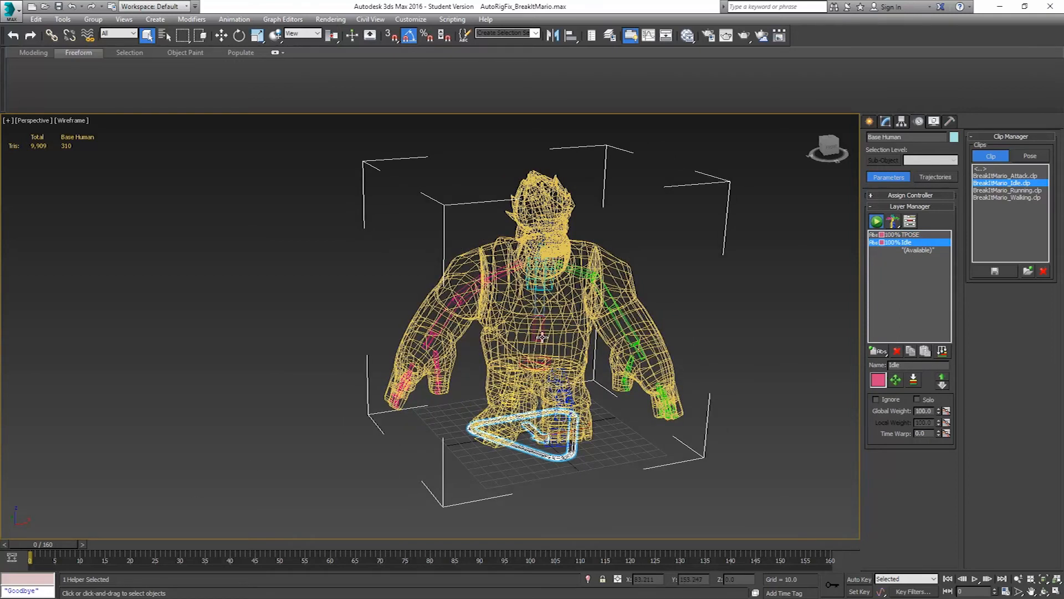
pyautogui.press('F3')
# Turn on Auto Key and key the Idle layer's global weight at 0 on frame 0, keeping 100 on frame 1
pyautogui.click(85, 544)
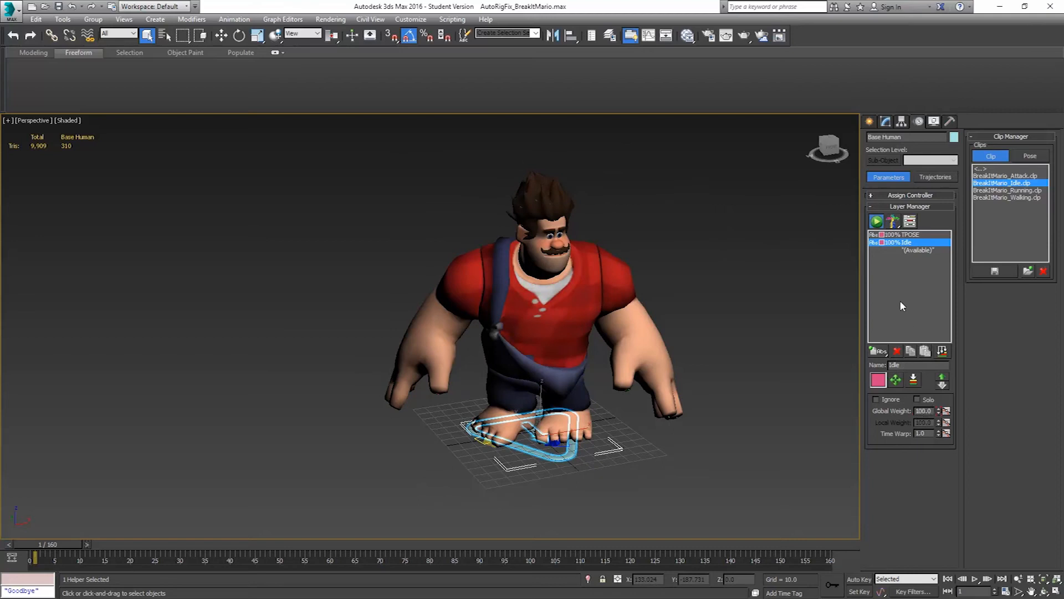
pyautogui.click(9, 544)
pyautogui.click(859, 579)
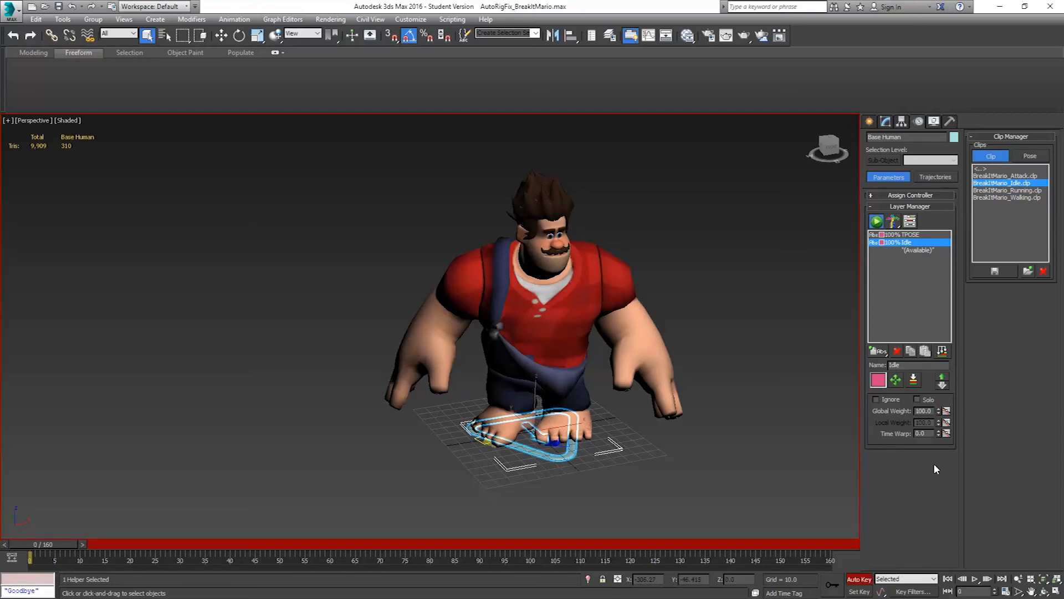
pyautogui.rightClick(938, 413)
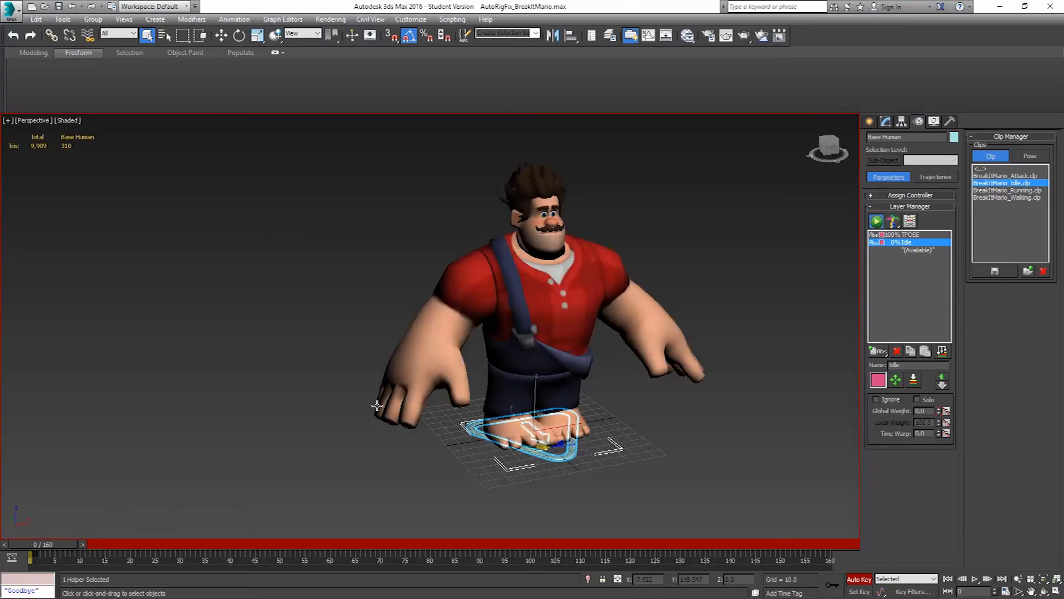
pyautogui.click(84, 543)
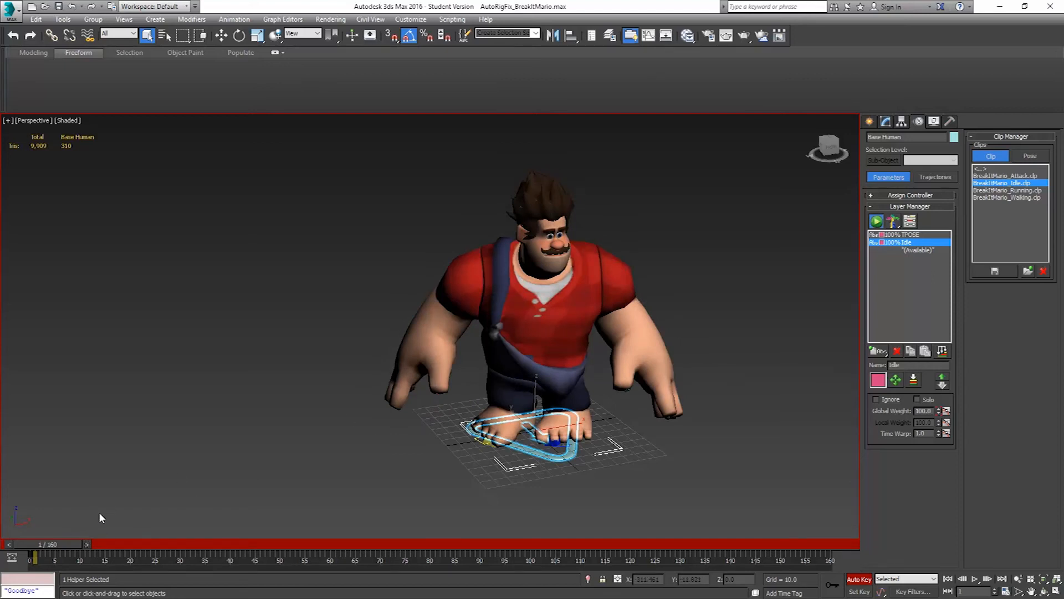
# Find the Idle clip's last frame among the whole rig's keys and key the Idle layer's global weight at 0 on frame 61
pyautogui.hotkey('ctrl', 'a')
pyautogui.moveTo(62, 544); pyautogui.dragTo(347, 559)
pyautogui.press('q')
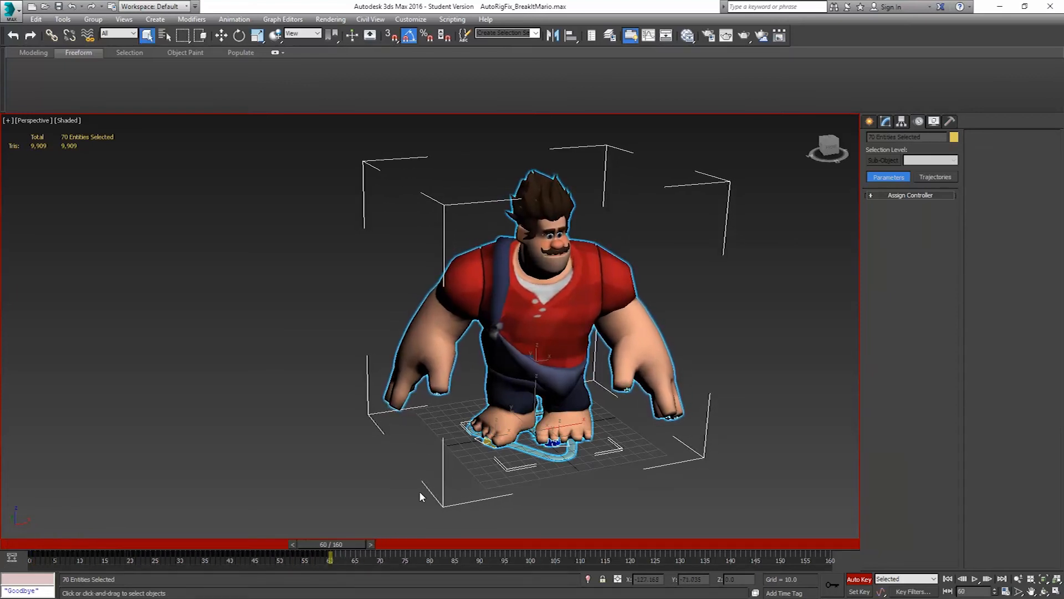
pyautogui.click(565, 454)
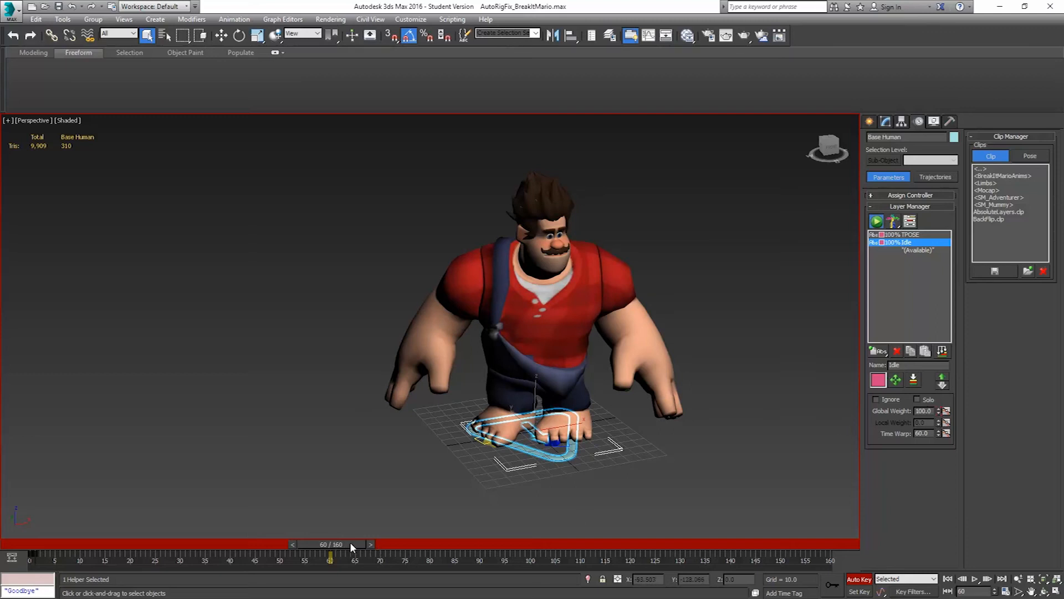
pyautogui.moveTo(351, 542)
pyautogui.mouseDown()
pyautogui.moveTo(374, 542)
pyautogui.moveTo(358, 540)
pyautogui.mouseUp()
pyautogui.press('q')
pyautogui.rightClick(939, 413)
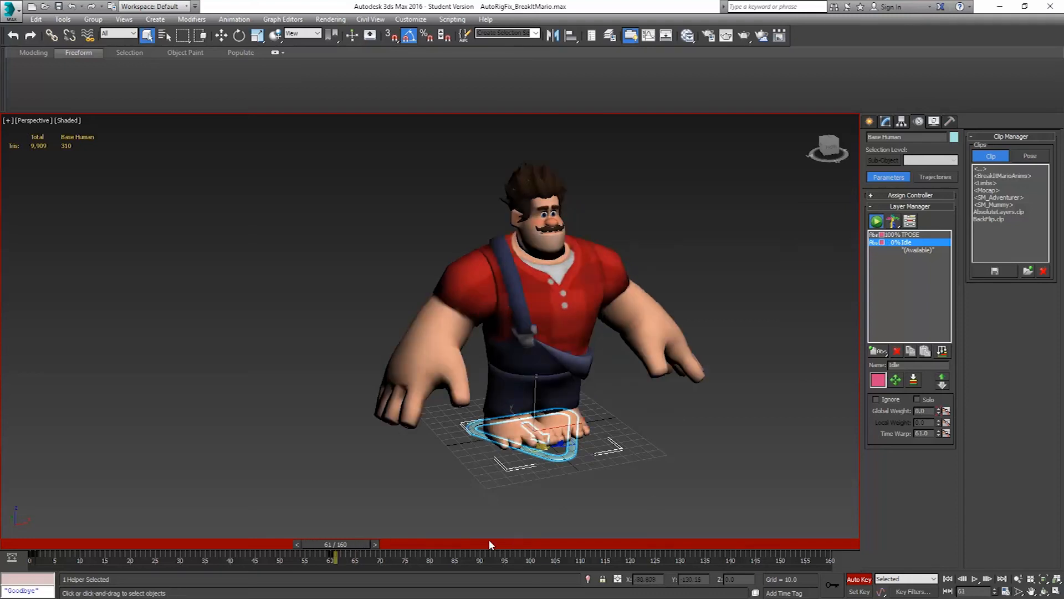
# Move to frame 70 and load the BreakItMario_Walking clip from the BreakItMarioAnims folder with start time 70
pyautogui.moveTo(358, 543); pyautogui.dragTo(401, 544)
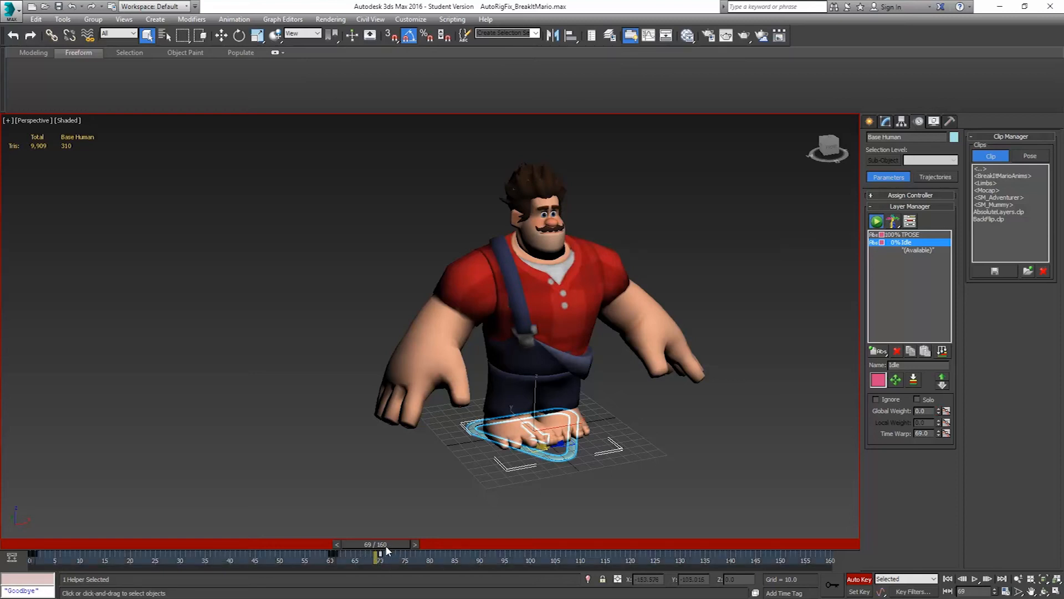
pyautogui.moveTo(386, 544); pyautogui.dragTo(392, 544)
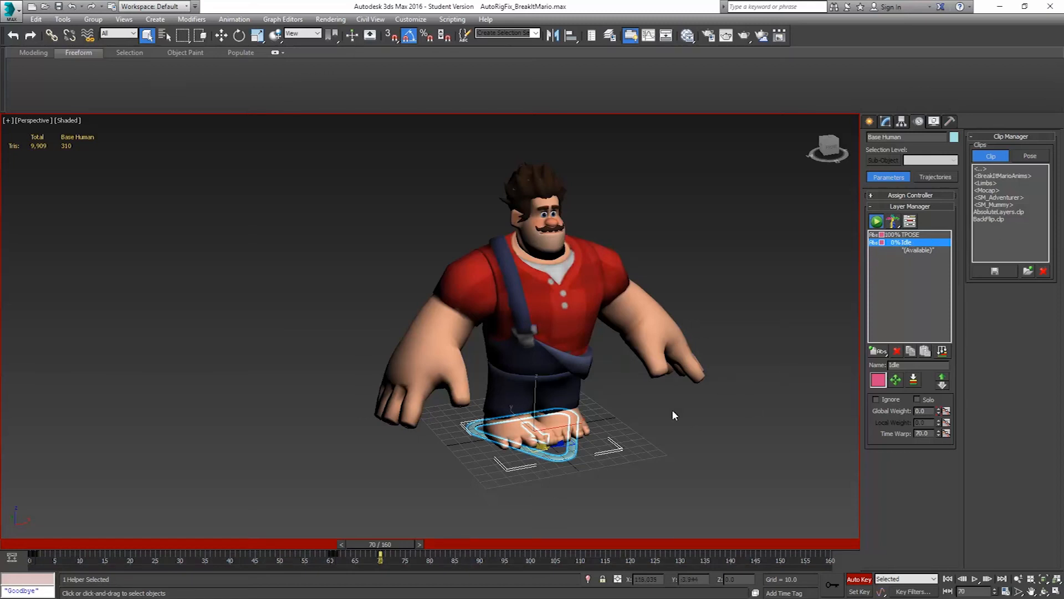
pyautogui.moveTo(403, 544)
pyautogui.mouseDown()
pyautogui.moveTo(348, 546)
pyautogui.moveTo(411, 528)
pyautogui.moveTo(357, 525)
pyautogui.moveTo(420, 524)
pyautogui.moveTo(406, 524)
pyautogui.mouseUp()
pyautogui.press('q')
pyautogui.doubleClick(998, 175)
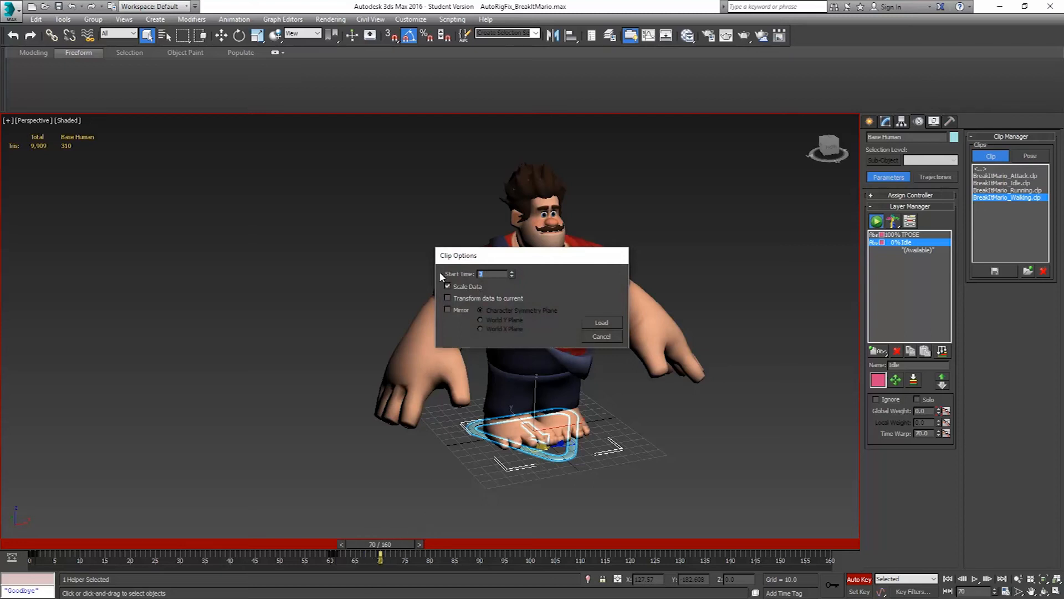
pyautogui.write('70')
pyautogui.click(613, 324)
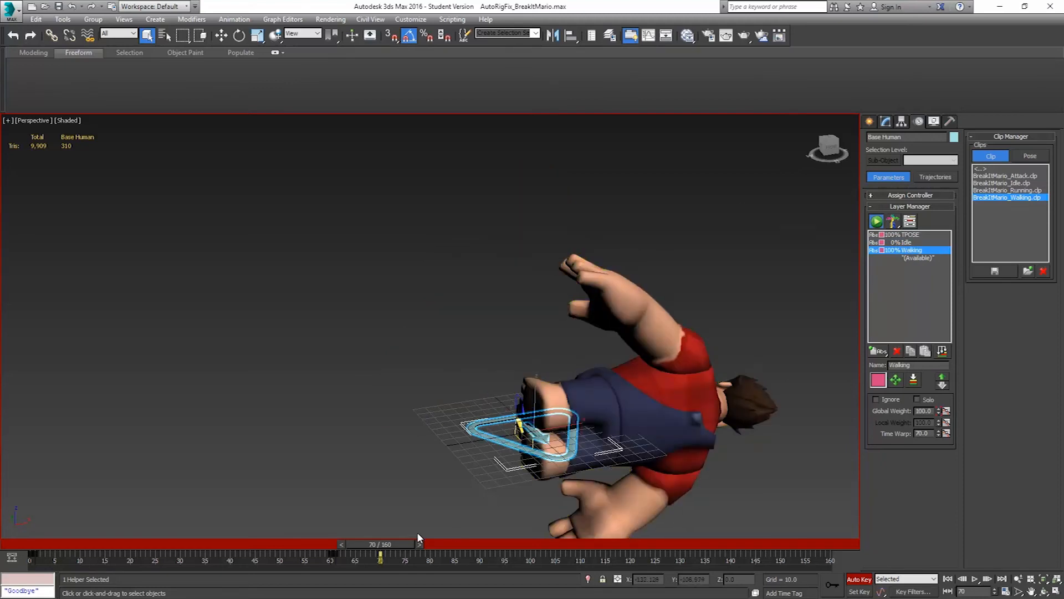
# Key the Walking layer's global weight at 0 on frame 69 and check the timeline back to frame 0
pyautogui.moveTo(398, 540)
pyautogui.mouseDown()
pyautogui.moveTo(417, 539)
pyautogui.moveTo(400, 535)
pyautogui.mouseUp()
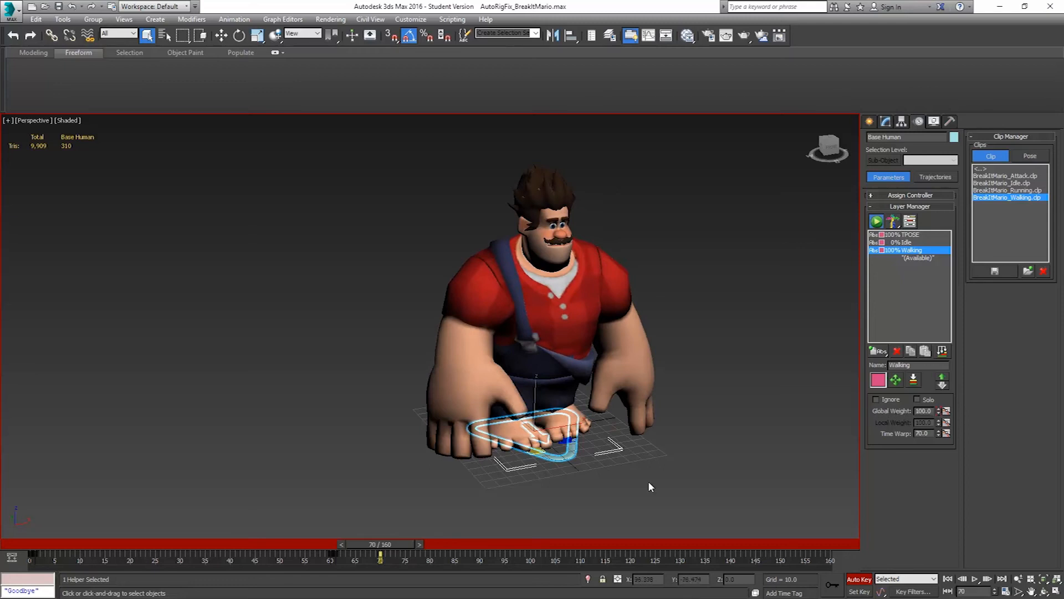
pyautogui.moveTo(341, 545); pyautogui.dragTo(337, 546)
pyautogui.rightClick(939, 410)
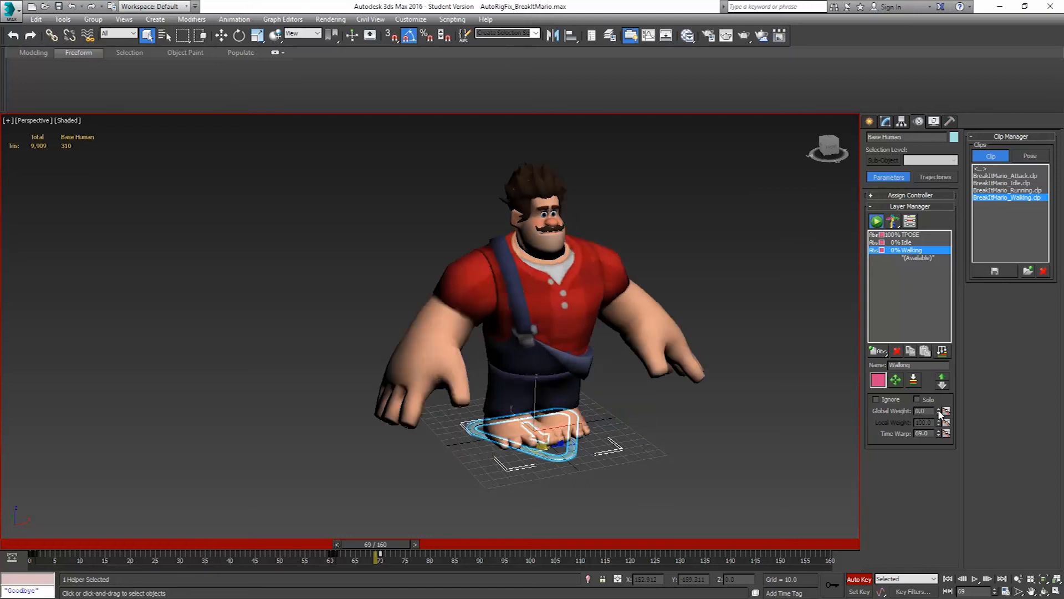
pyautogui.moveTo(368, 542); pyautogui.dragTo(1, 498)
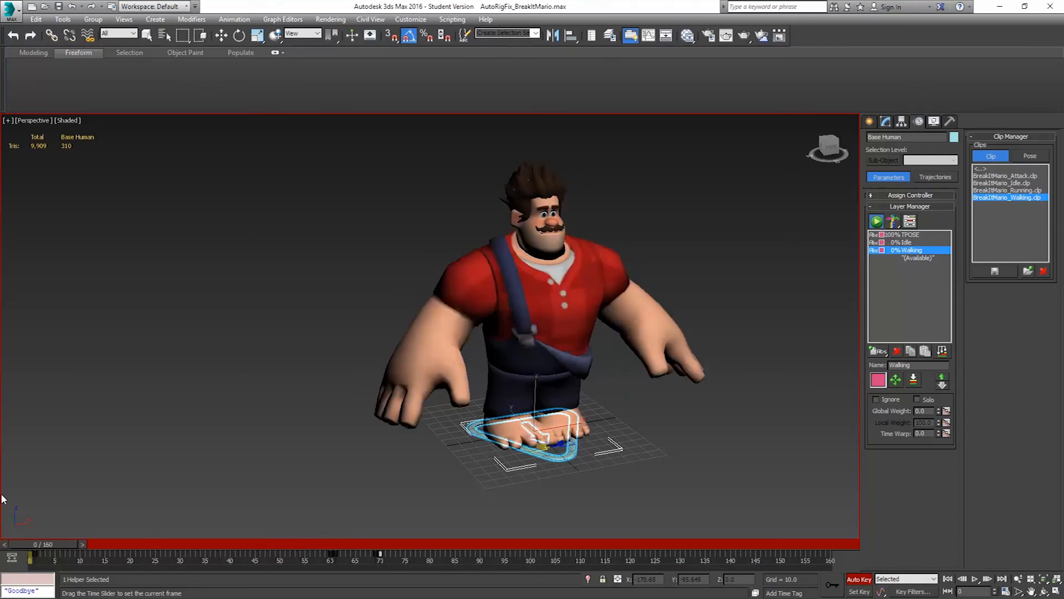
pyautogui.press('q')
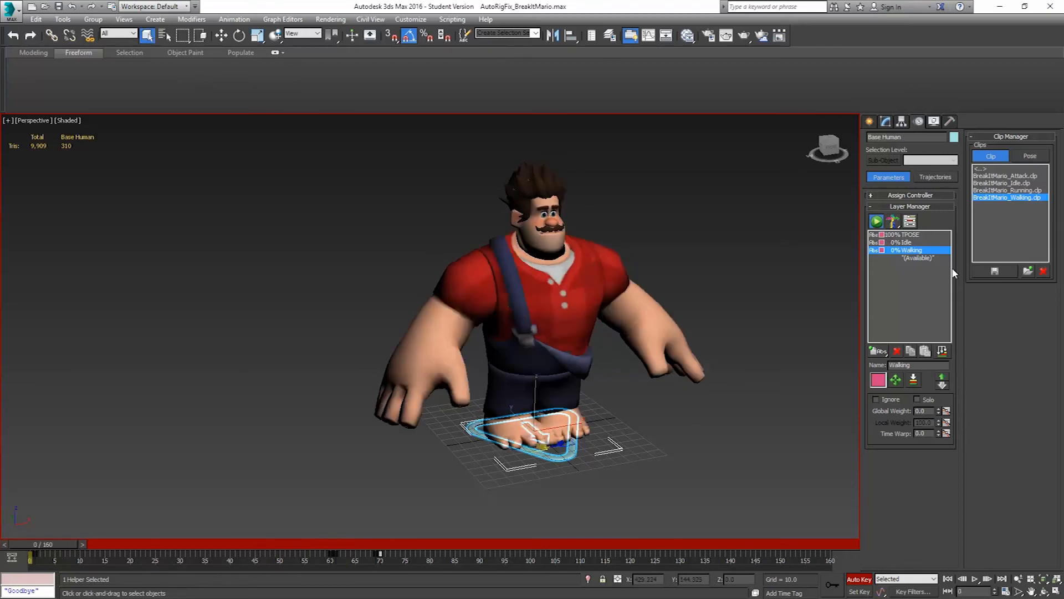
# Find the Walking clip's last frame among the whole rig's keys and key the Walking layer's global weight at 0 on frame 101
pyautogui.moveTo(59, 545); pyautogui.dragTo(398, 540)
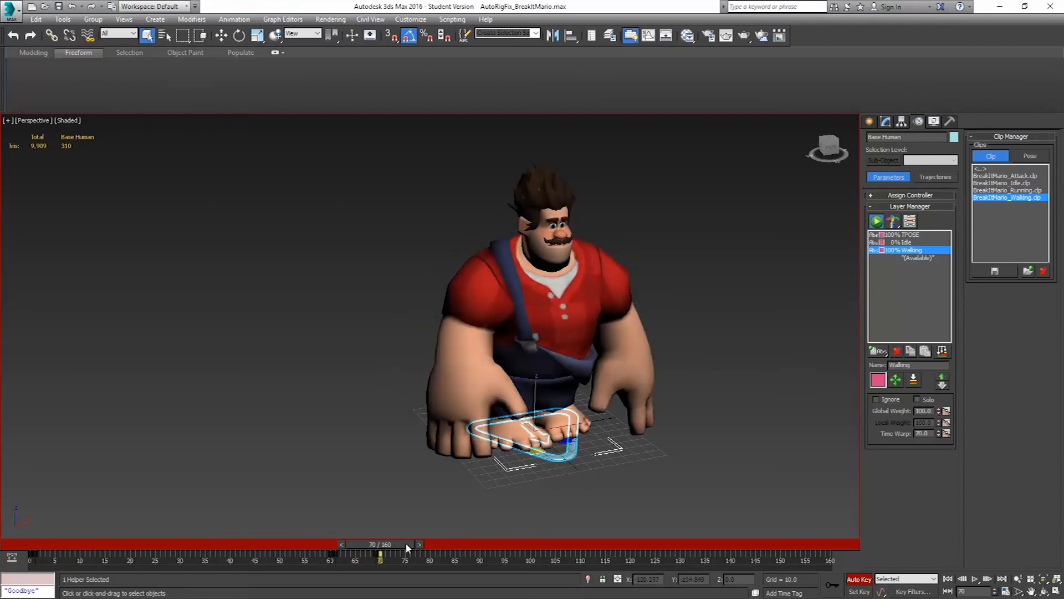
pyautogui.hotkey('ctrl', 'a')
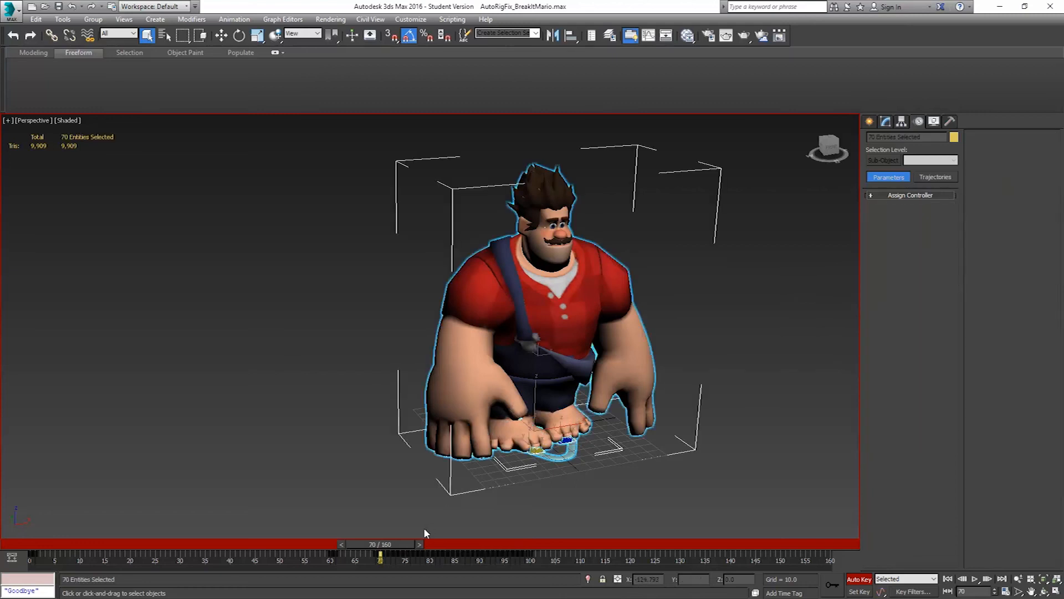
pyautogui.moveTo(395, 541); pyautogui.dragTo(544, 550)
pyautogui.press('q')
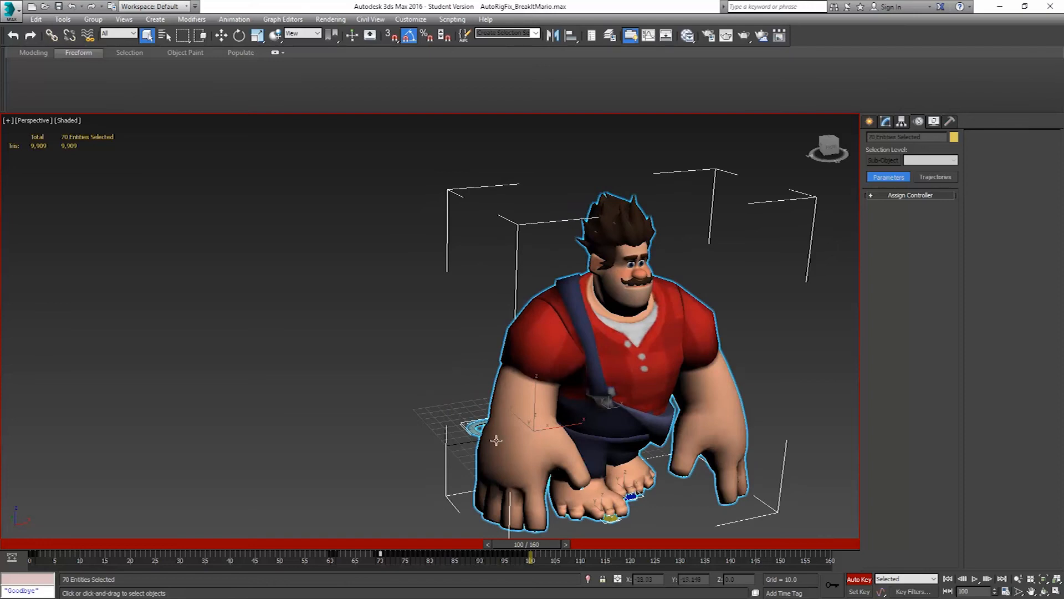
pyautogui.click(465, 427)
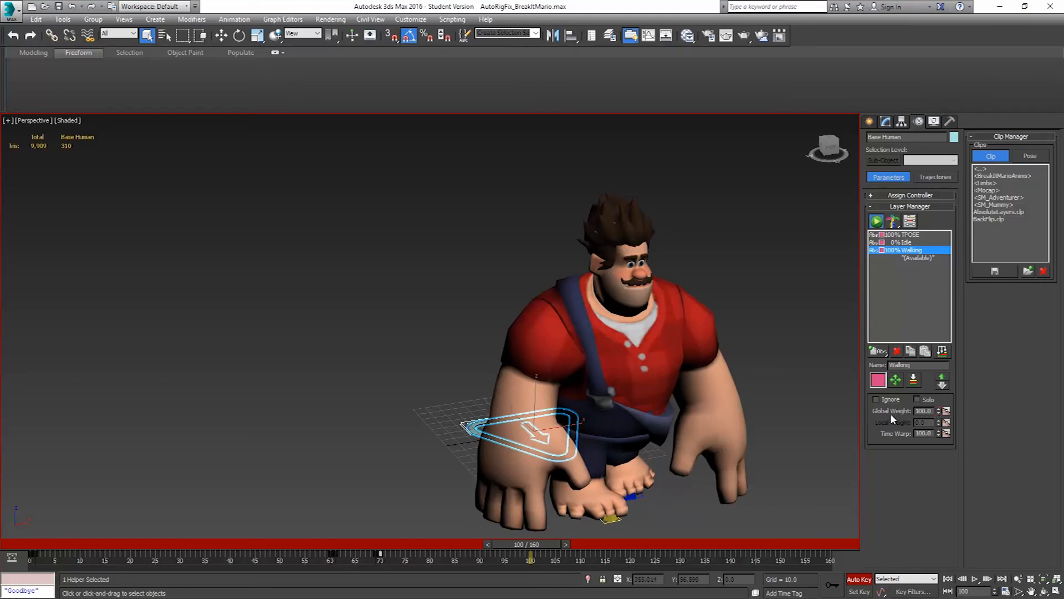
pyautogui.click(566, 545)
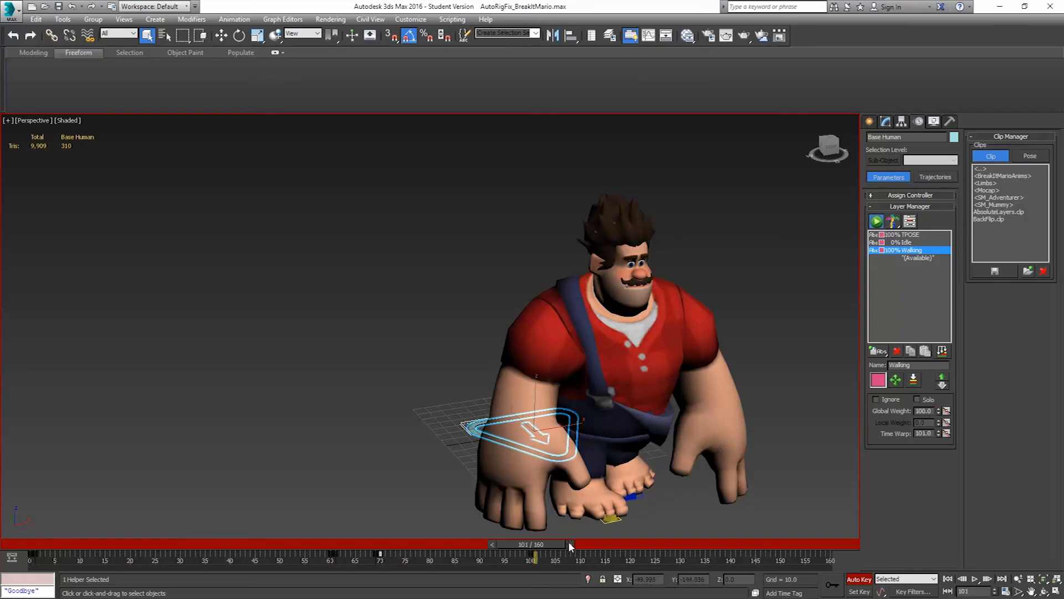
pyautogui.rightClick(937, 413)
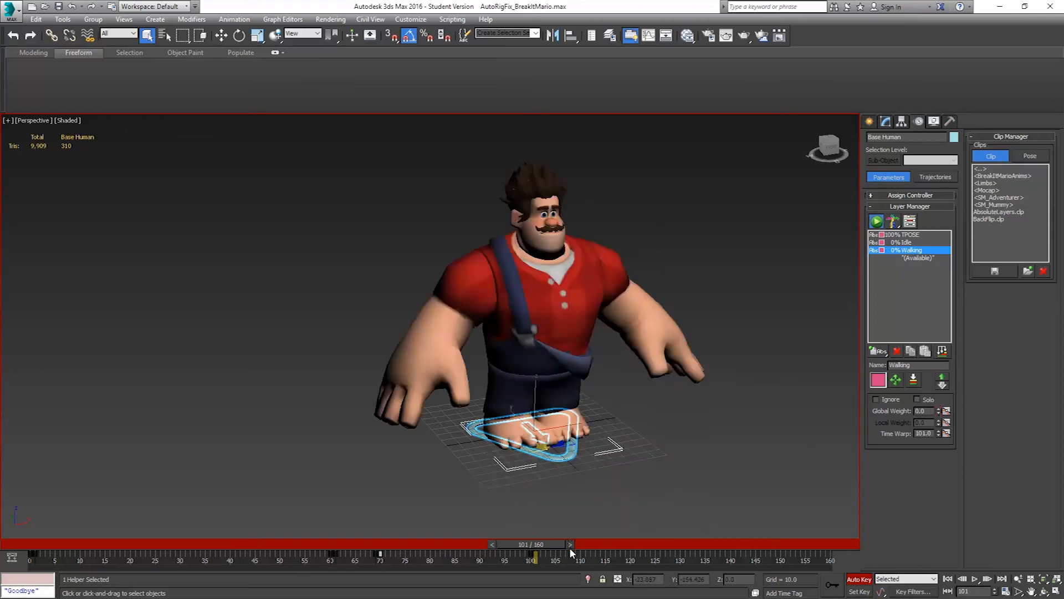
# Move to frame 110 and load the BreakItMario_Running clip from the BreakItMarioAnims folder with start time 110
pyautogui.moveTo(554, 542); pyautogui.dragTo(574, 542)
pyautogui.moveTo(572, 544); pyautogui.dragTo(598, 542)
pyautogui.press('q')
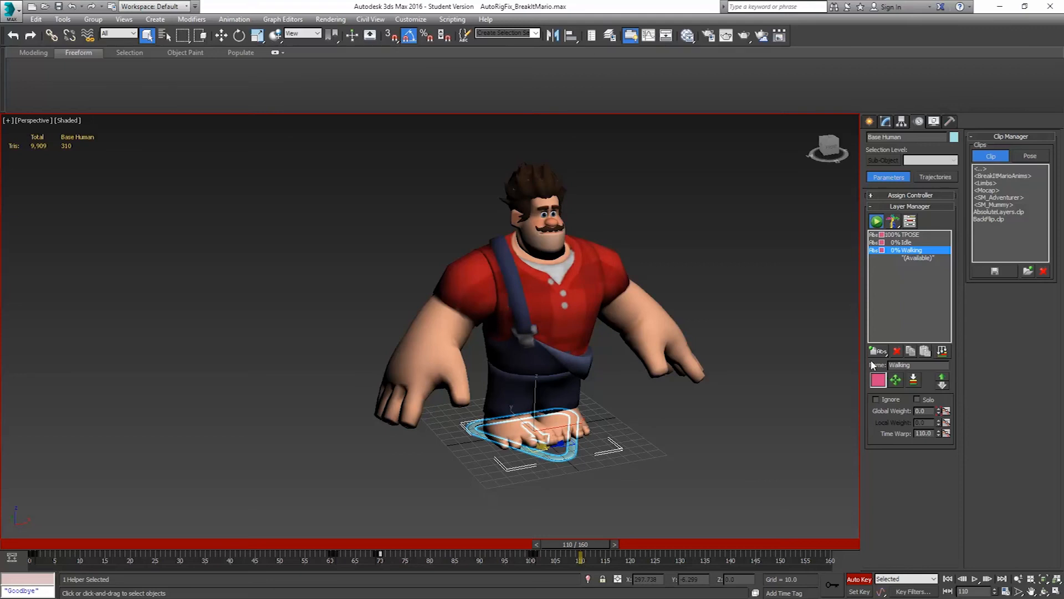
pyautogui.doubleClick(1005, 176)
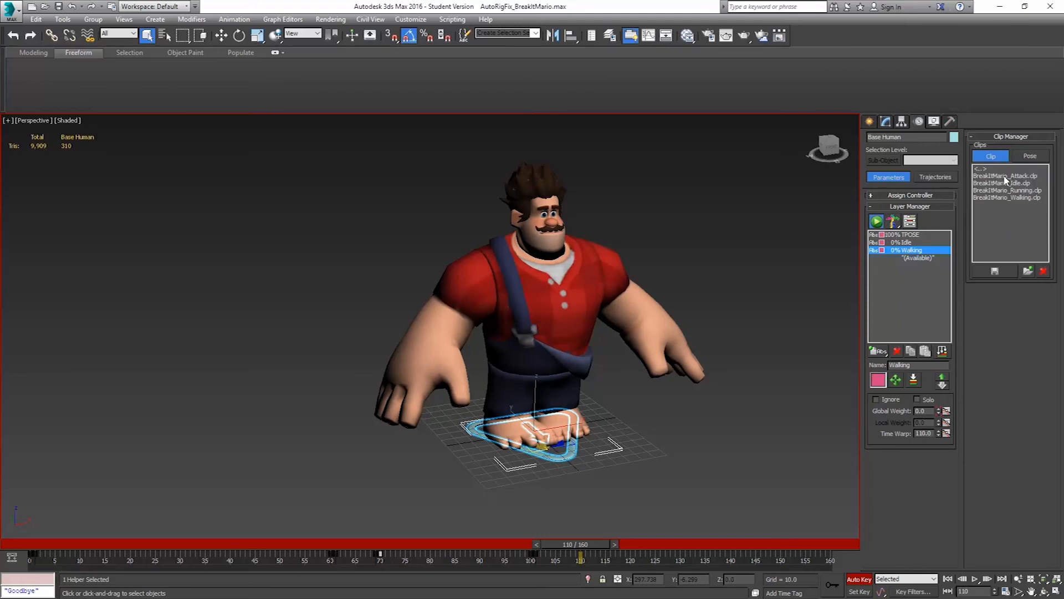
pyautogui.doubleClick(999, 190)
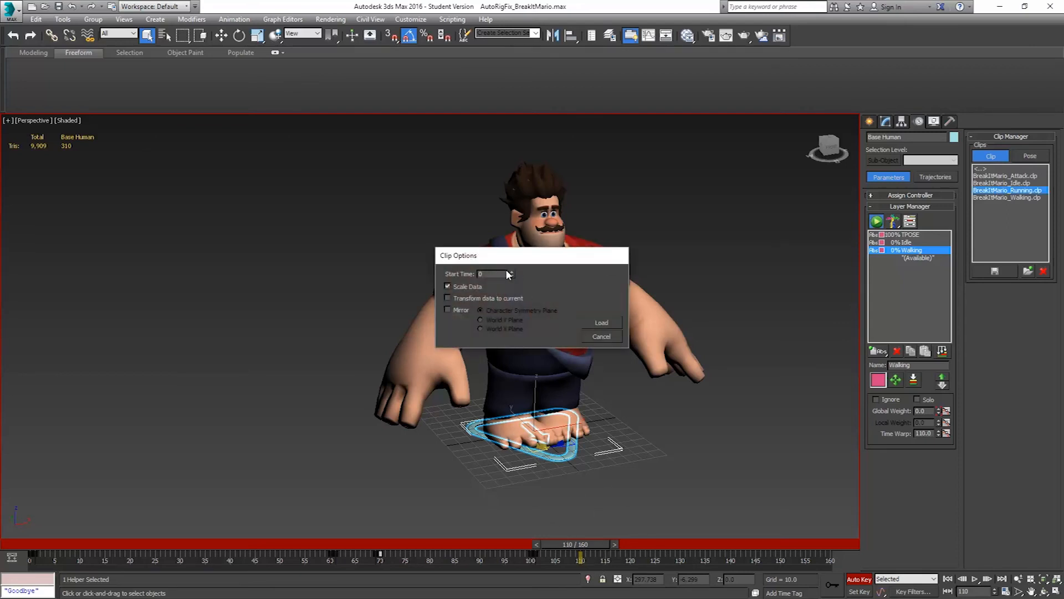
pyautogui.write('110')
pyautogui.press('Return')
pyautogui.click(597, 321)
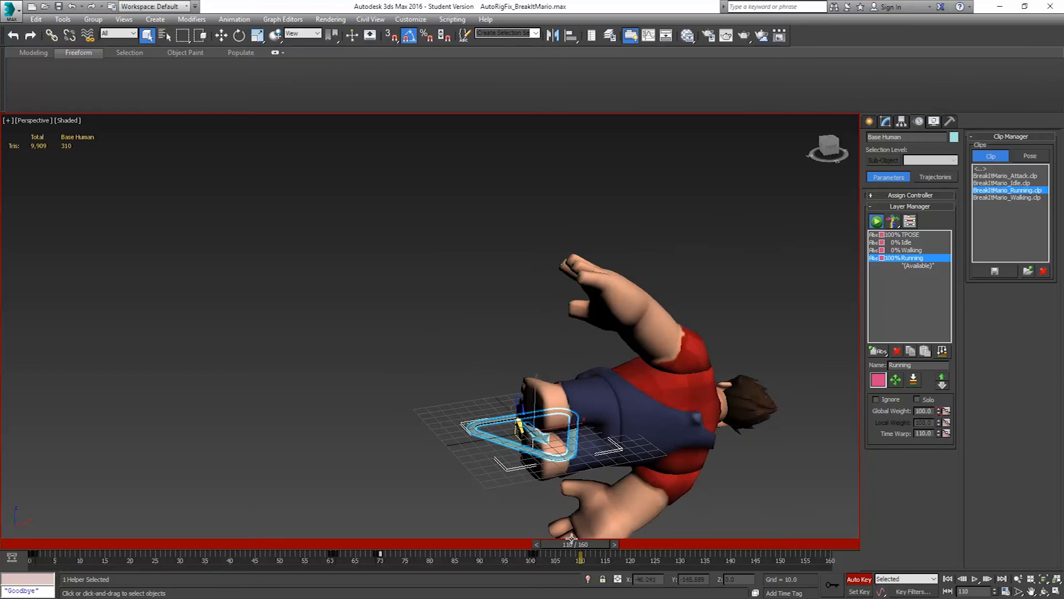
# Key the Running layer's global weight at 0 on frame 109 and scrub ahead to frame 118 to check the run
pyautogui.click(536, 544)
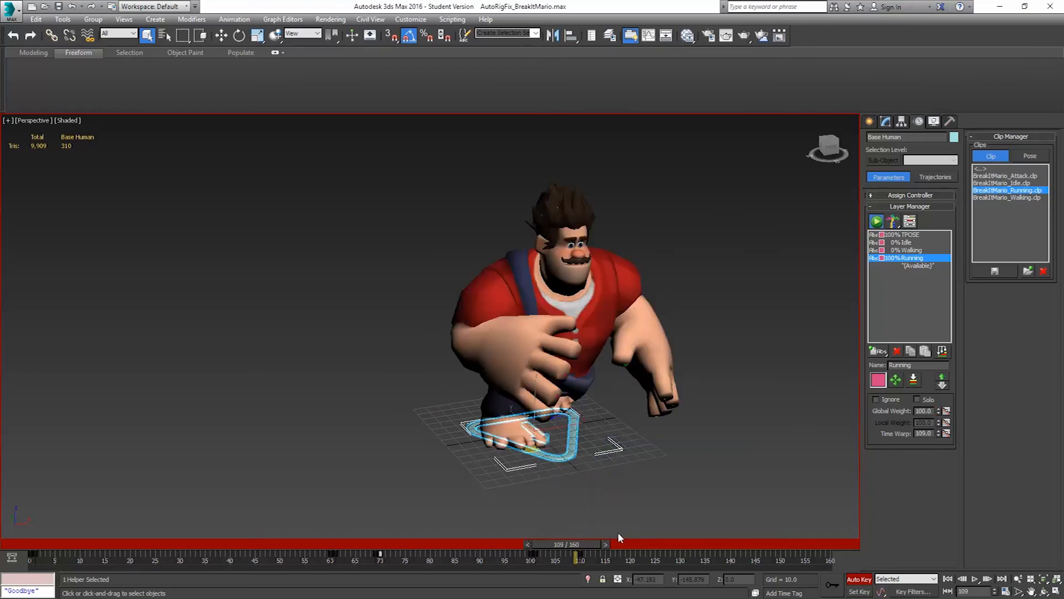
pyautogui.rightClick(939, 414)
pyautogui.moveTo(573, 543); pyautogui.dragTo(629, 543)
pyautogui.press('q')
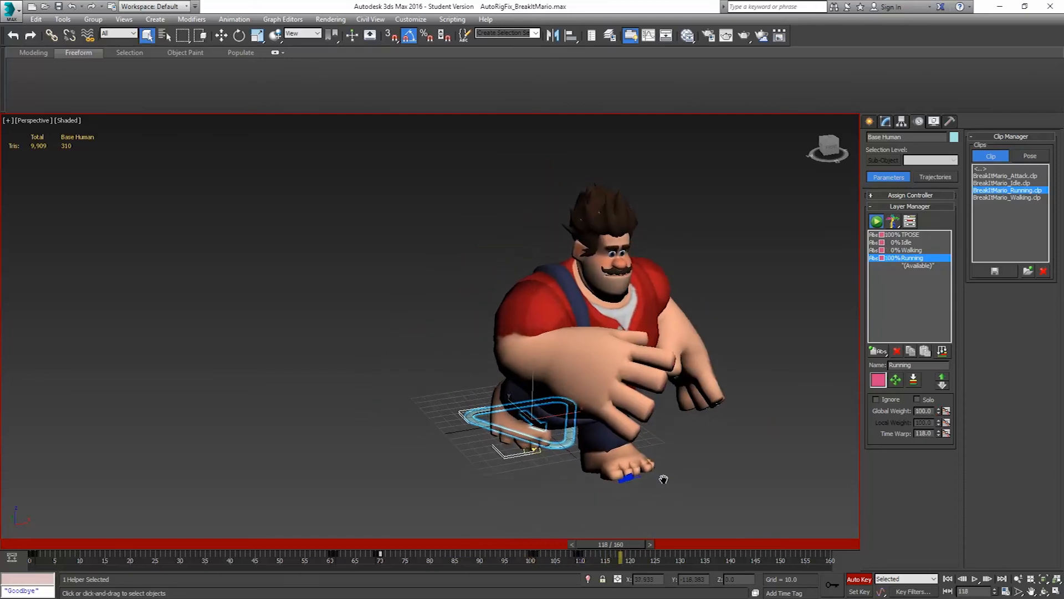
# Find the Running clip's last frame among the whole rig's keys and key the Running layer's global weight at 0 on frame 131
pyautogui.hotkey('ctrl', 'a')
pyautogui.moveTo(628, 542); pyautogui.dragTo(688, 540)
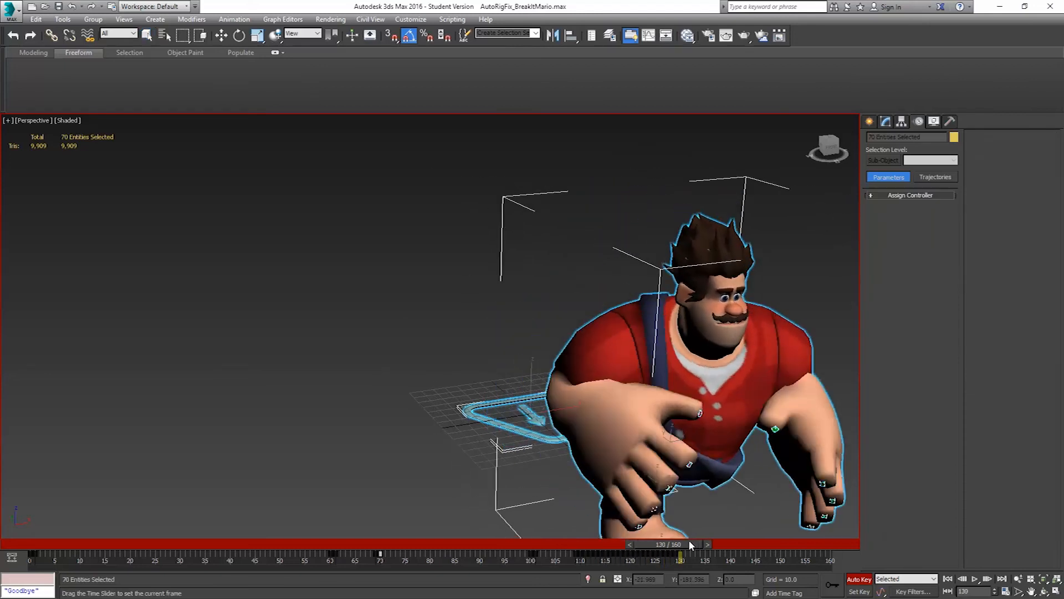
pyautogui.keyDown('alt'); pyautogui.moveTo(723, 489); pyautogui.dragTo(604, 495, button='middle'); pyautogui.keyUp('alt')
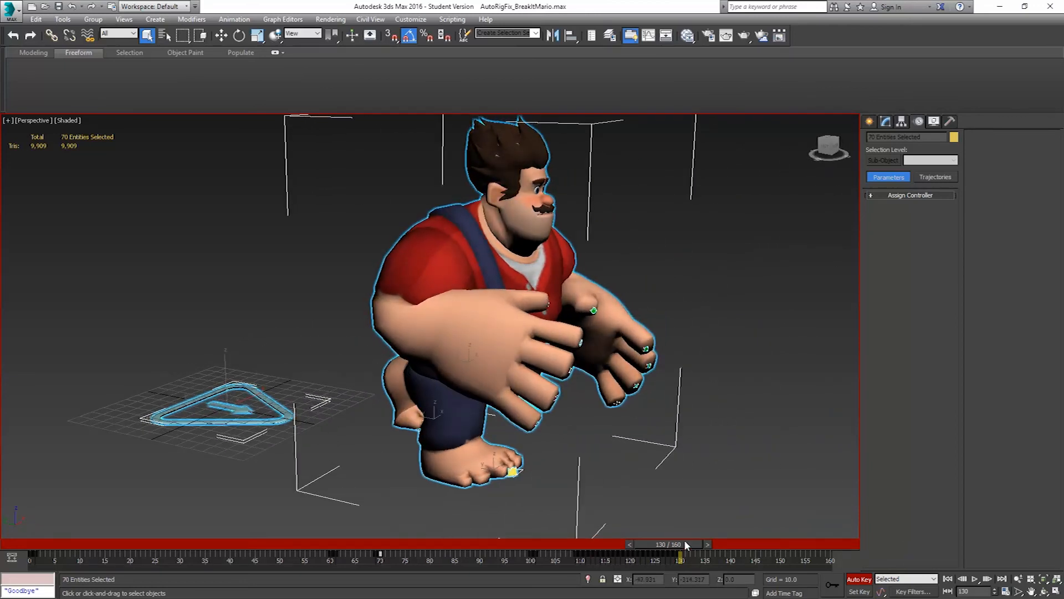
pyautogui.click(222, 419)
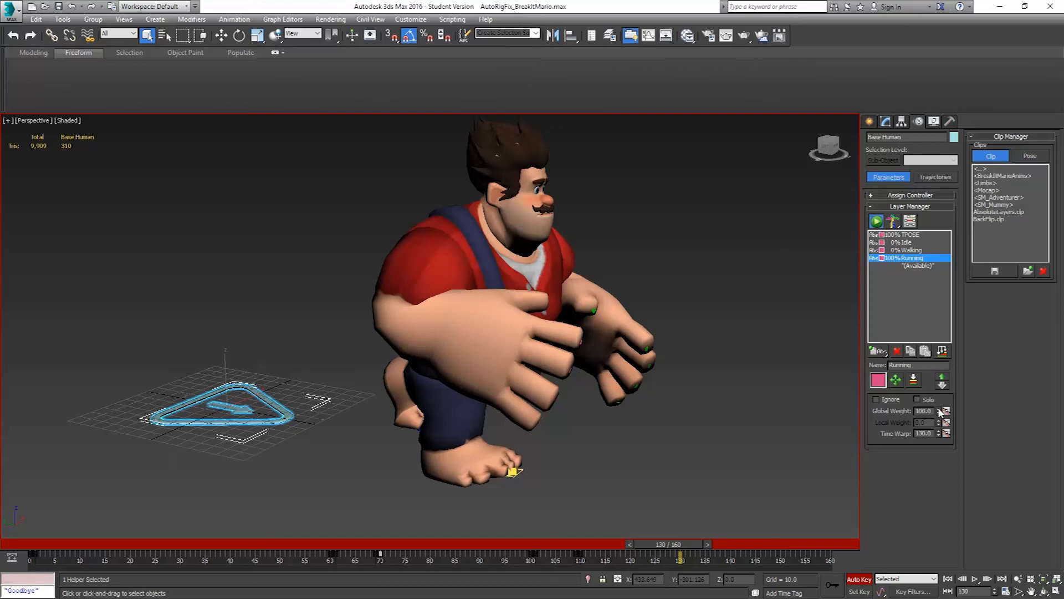
pyautogui.click(713, 545)
pyautogui.rightClick(939, 411)
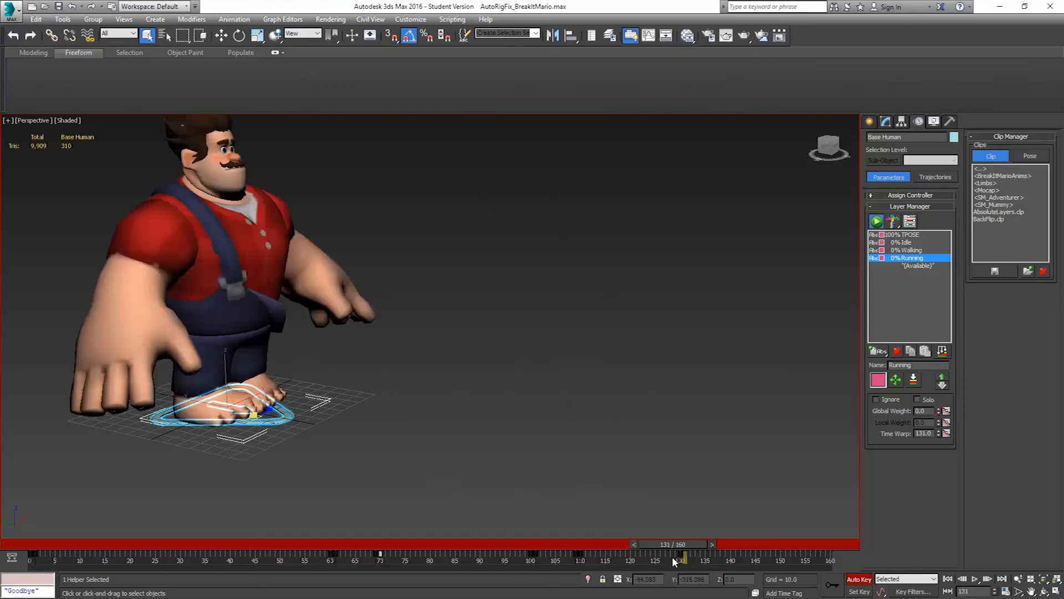
# Move to frame 140 and load the BreakItMario_Attack clip from the BreakItMarioAnims folder with start time 140
pyautogui.moveTo(687, 545); pyautogui.dragTo(733, 544)
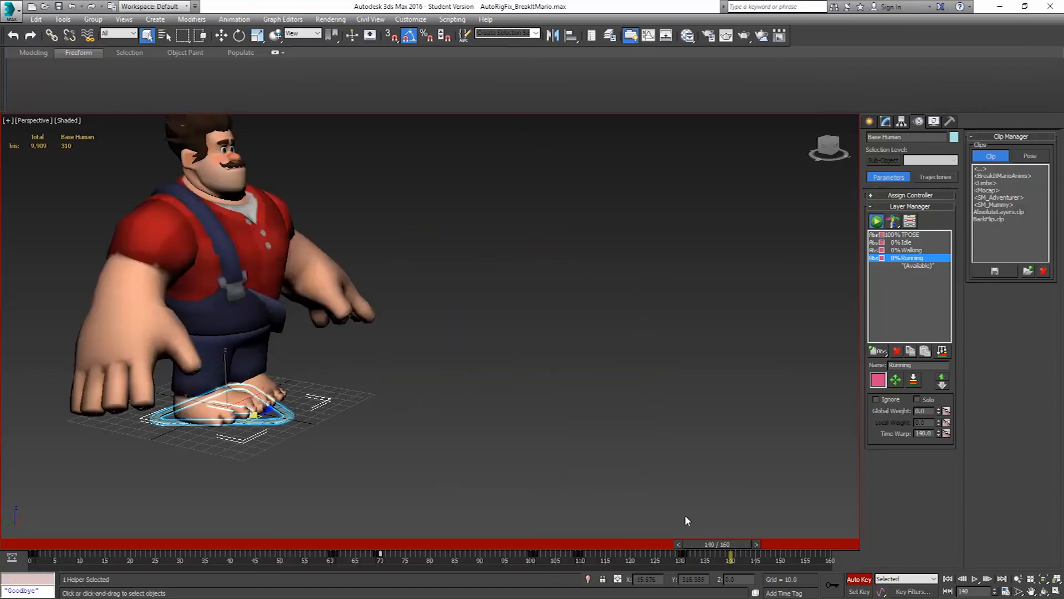
pyautogui.click(940, 413)
pyautogui.doubleClick(1007, 177)
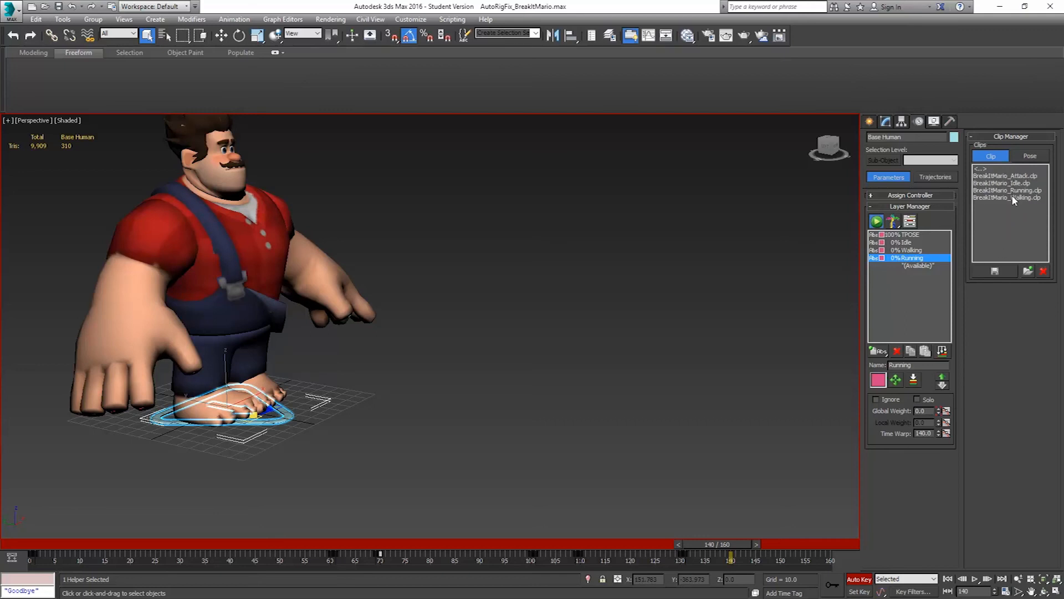
pyautogui.doubleClick(1015, 177)
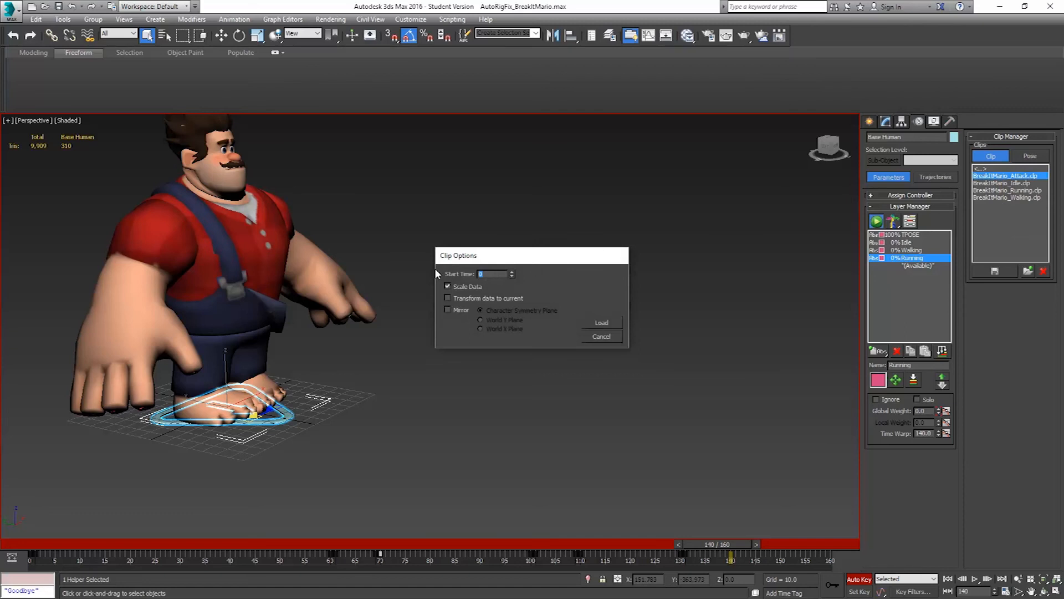
pyautogui.write('140')
pyautogui.click(608, 324)
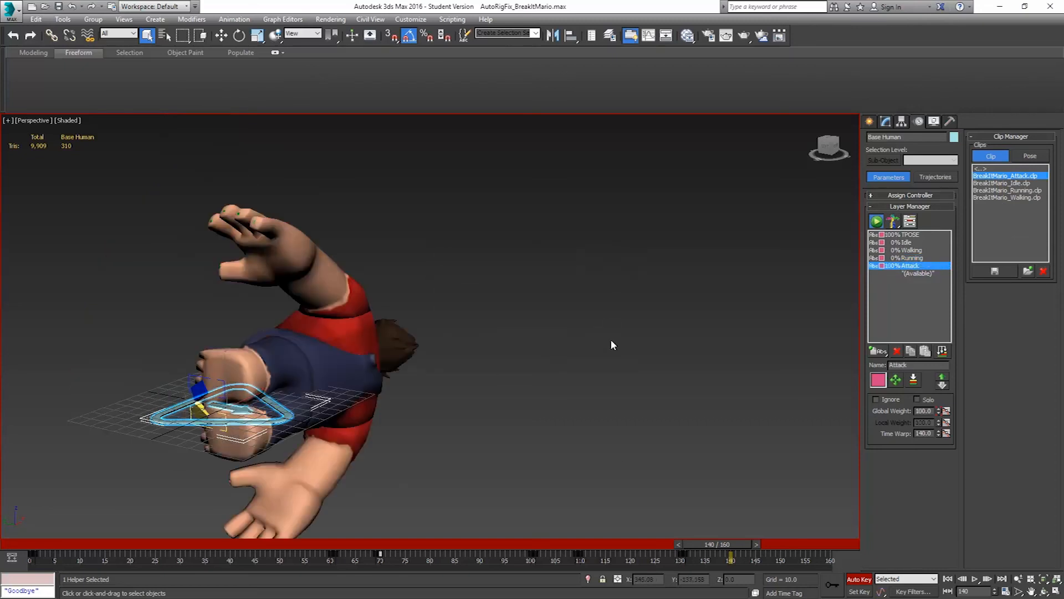
# Key the Attack layer's global weight at 0 on frame 139 and return to frame 140
pyautogui.click(678, 545)
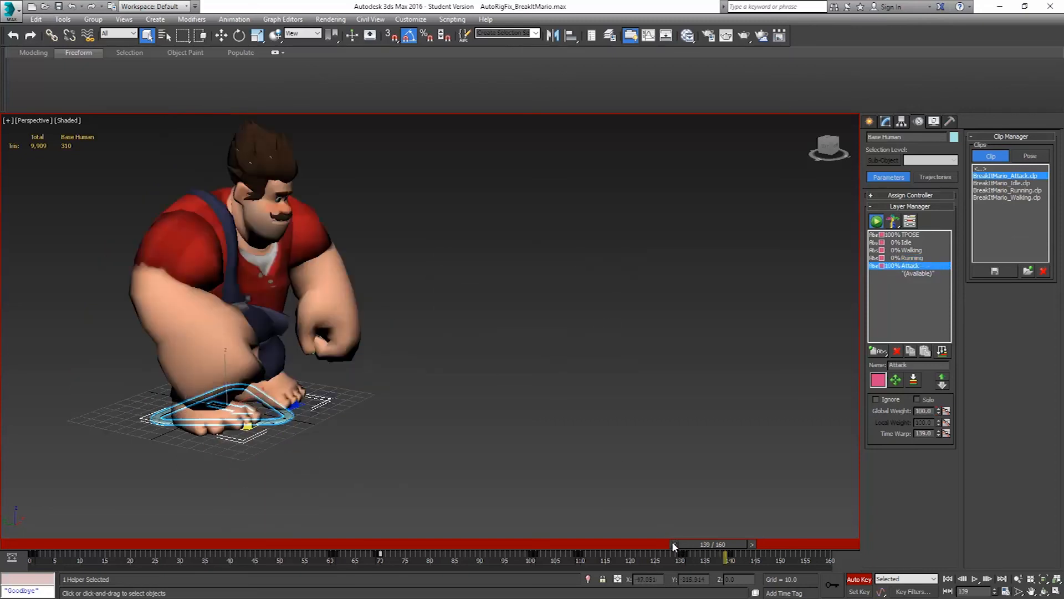
pyautogui.rightClick(938, 413)
pyautogui.click(751, 544)
# With the whole rig's keys shown, extend the timeline's end to frame 220 and move to that frame
pyautogui.hotkey('ctrl', 'a')
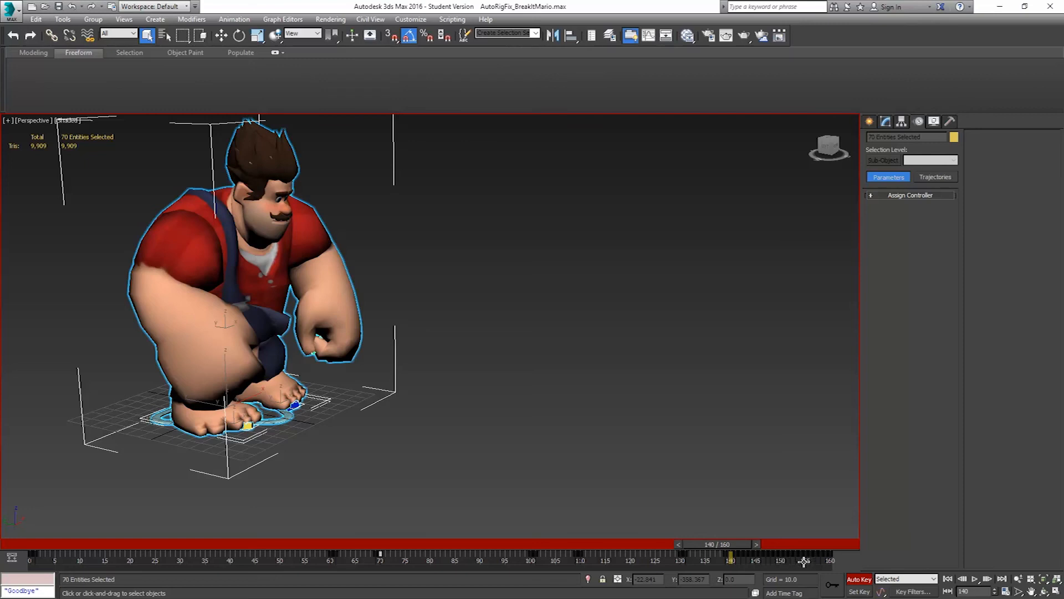
pyautogui.keyDown('ctrl'); pyautogui.keyDown('alt'); pyautogui.moveTo(806, 561); pyautogui.dragTo(510, 582, button='right'); pyautogui.keyUp('alt'); pyautogui.keyUp('ctrl')
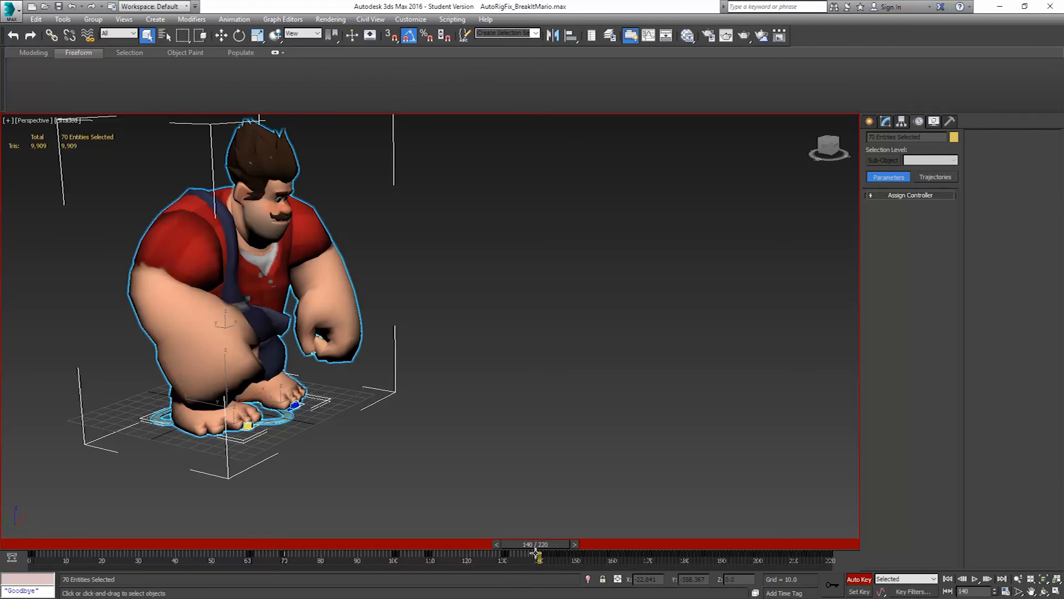
pyautogui.moveTo(542, 545); pyautogui.dragTo(831, 563)
pyautogui.press('q')
# Extend the timeline to frame 221 and key the Attack layer's global weight at 0 on frame 220
pyautogui.click(280, 420)
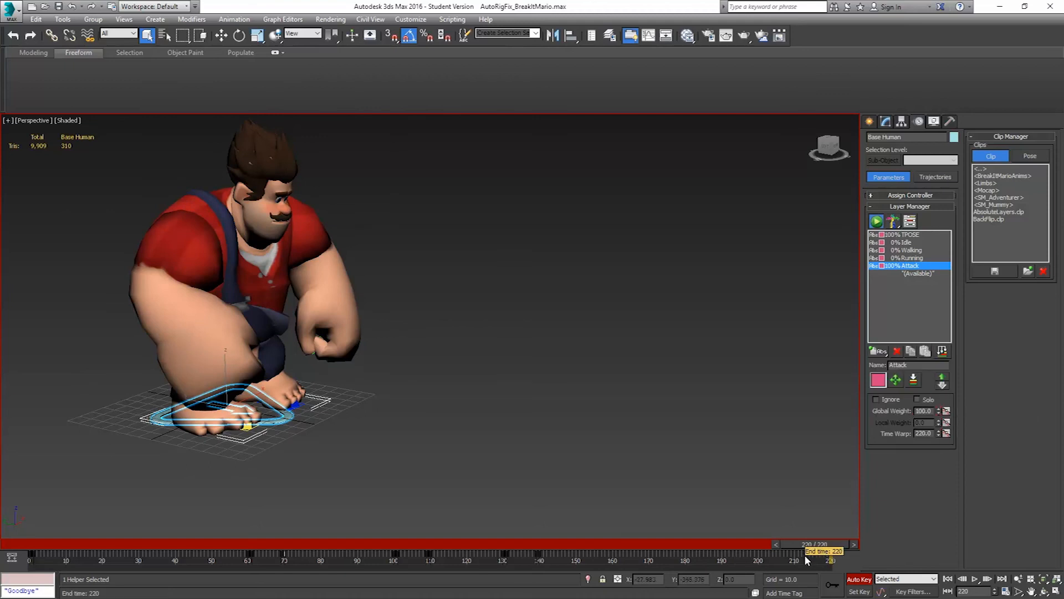
pyautogui.keyDown('ctrl'); pyautogui.keyDown('alt'); pyautogui.moveTo(803, 554); pyautogui.dragTo(805, 554, button='right'); pyautogui.keyUp('alt'); pyautogui.keyUp('ctrl')
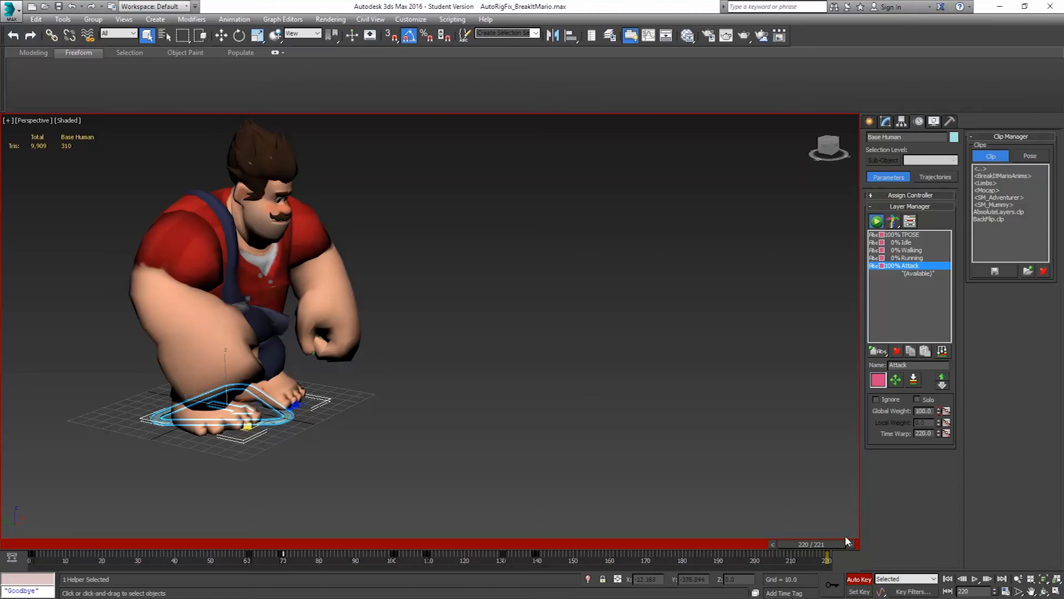
pyautogui.rightClick(939, 412)
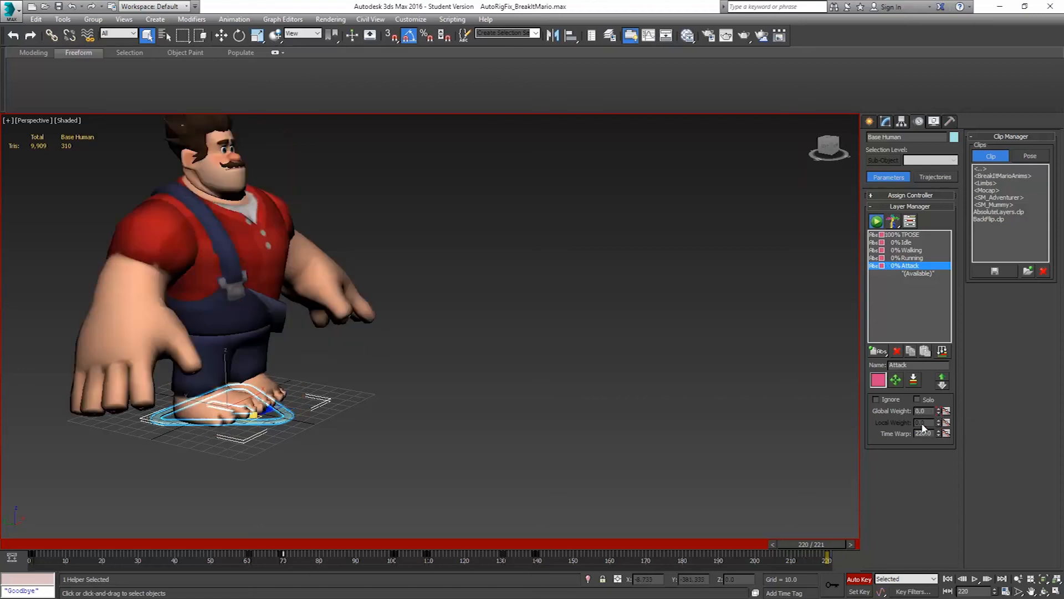
# Try a timeline end of frame 234, check the whole rig's keys near the end, and shorten the timeline to frame 220
pyautogui.keyDown('ctrl'); pyautogui.keyDown('alt'); pyautogui.moveTo(797, 564); pyautogui.dragTo(750, 564, button='right'); pyautogui.keyUp('alt'); pyautogui.keyUp('ctrl')
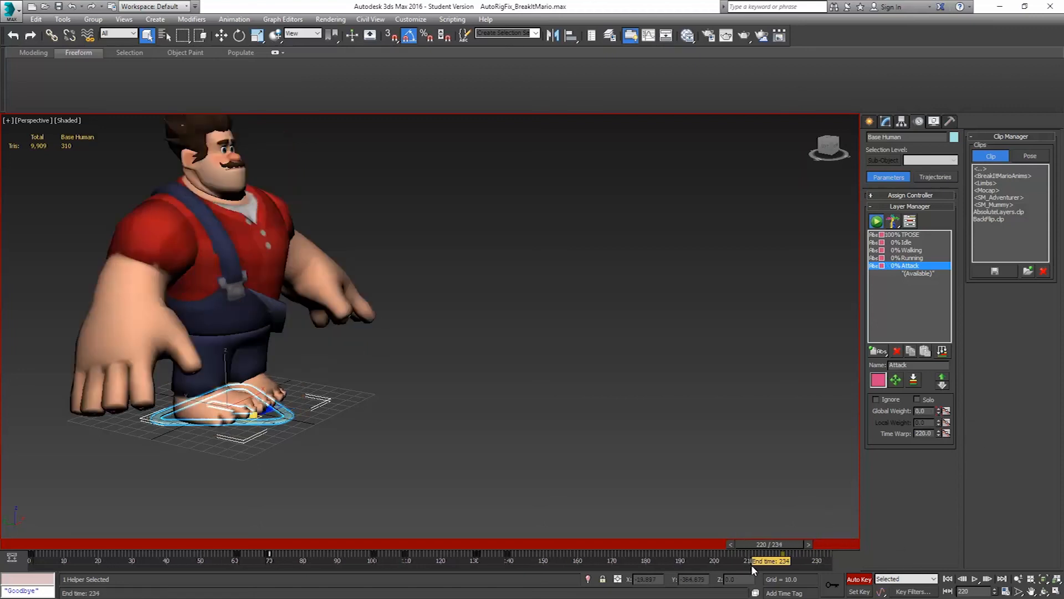
pyautogui.moveTo(779, 546); pyautogui.dragTo(799, 545)
pyautogui.moveTo(813, 545); pyautogui.dragTo(816, 545)
pyautogui.press('q')
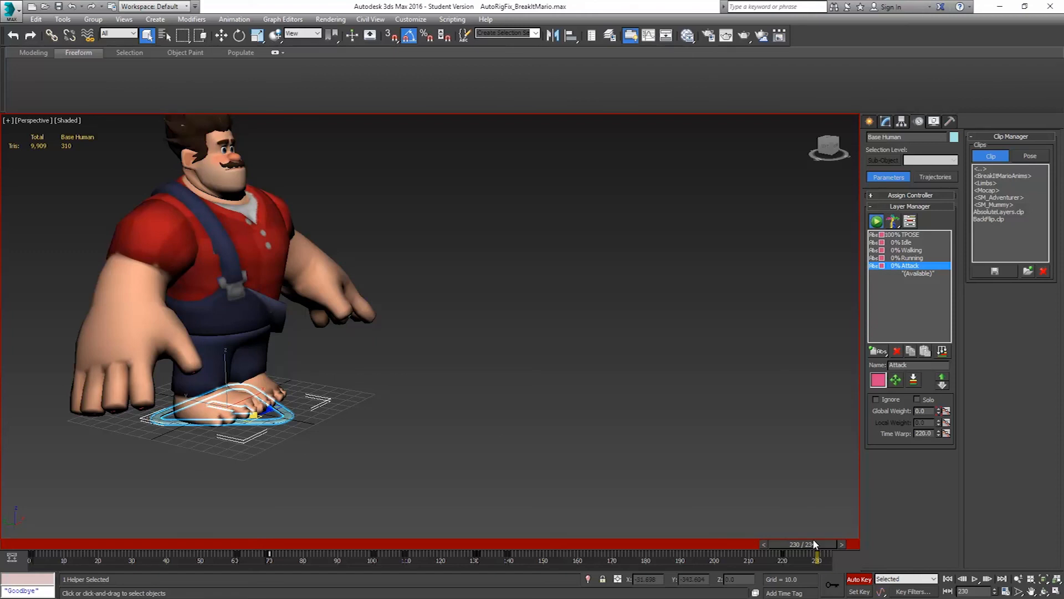
pyautogui.keyDown('ctrl'); pyautogui.keyDown('alt'); pyautogui.moveTo(757, 557); pyautogui.dragTo(797, 555, button='right'); pyautogui.keyUp('alt'); pyautogui.keyUp('ctrl')
pyautogui.hotkey('ctrl', 'a')
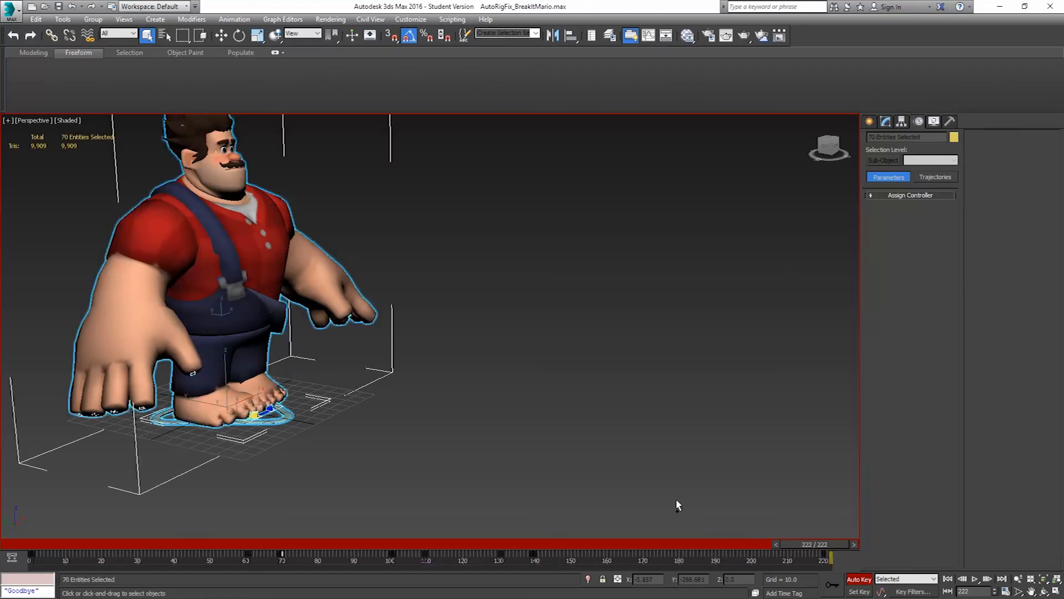
pyautogui.keyDown('ctrl'); pyautogui.keyDown('alt'); pyautogui.moveTo(752, 561); pyautogui.dragTo(812, 554, button='right'); pyautogui.keyUp('alt'); pyautogui.keyUp('ctrl')
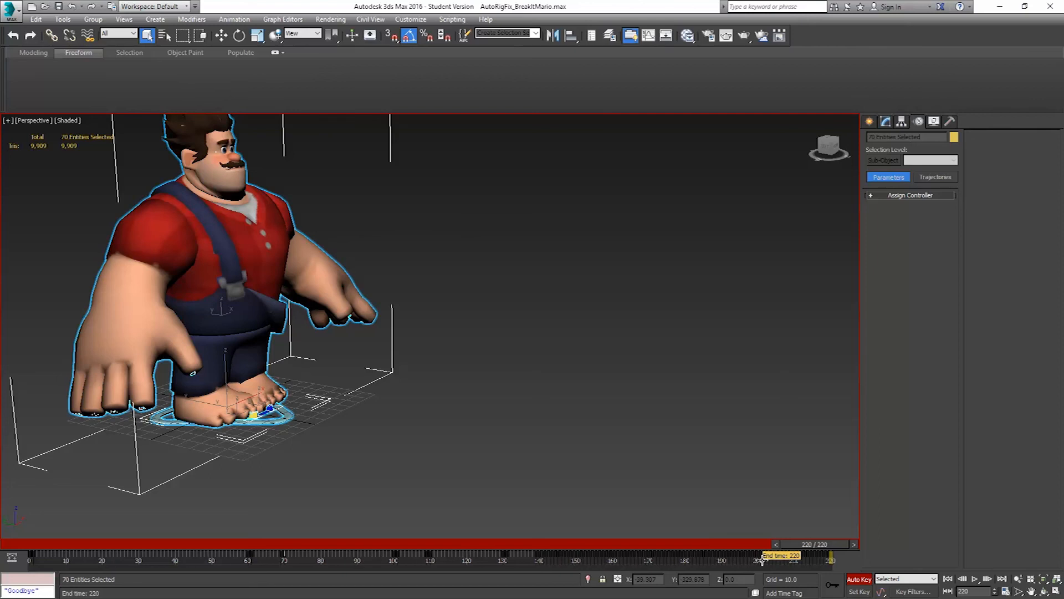
# Turn off Auto Key and review the combined animation by playing it from the start and scrubbing through to frame 220
pyautogui.click(860, 579)
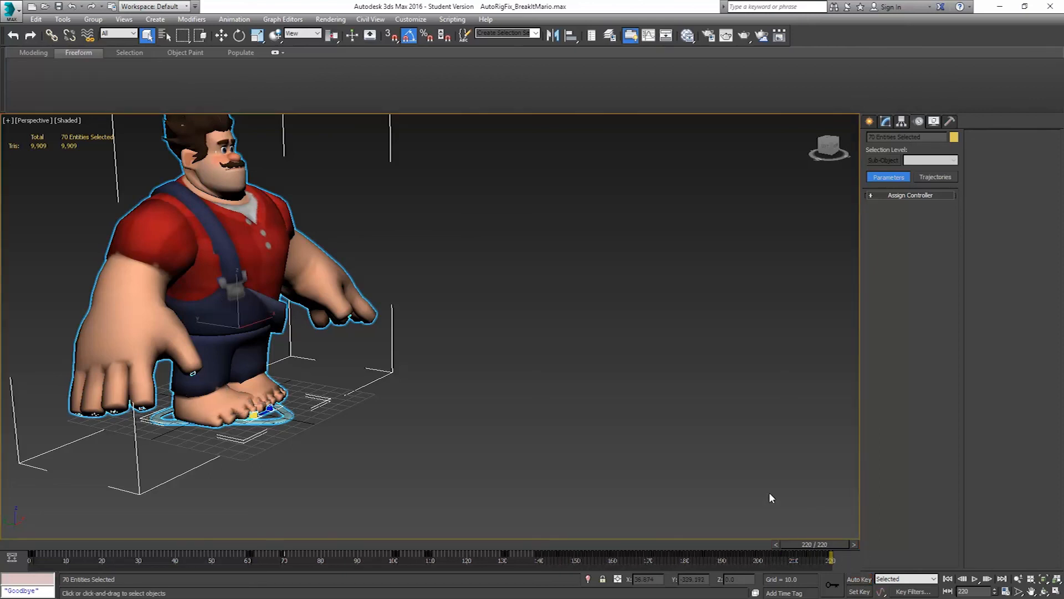
pyautogui.moveTo(813, 545); pyautogui.dragTo(27, 482)
pyautogui.moveTo(360, 311); pyautogui.dragTo(470, 339, button='middle')
pyautogui.click(974, 578)
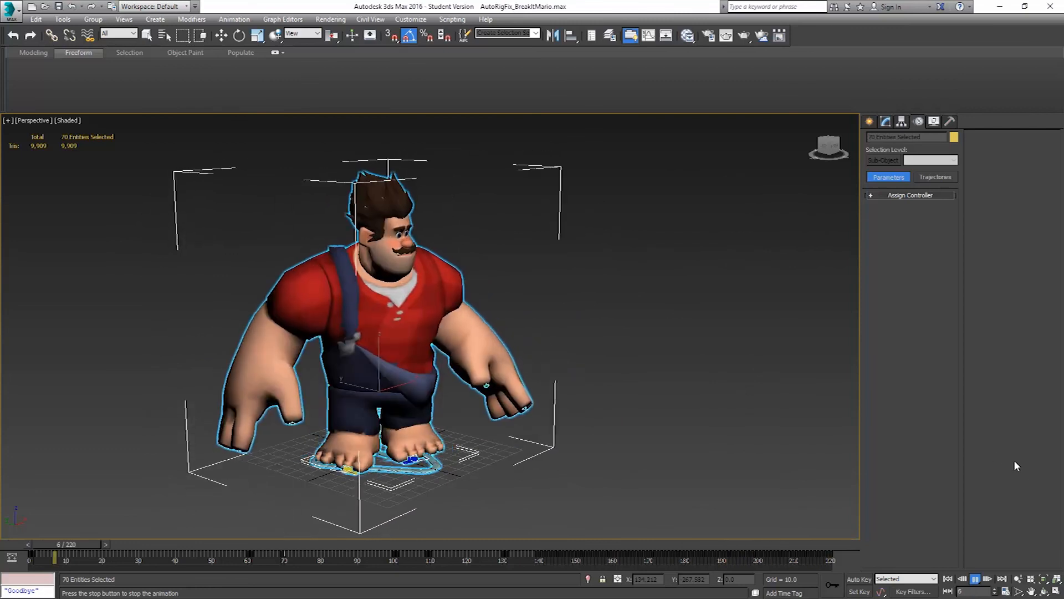
pyautogui.click(976, 580)
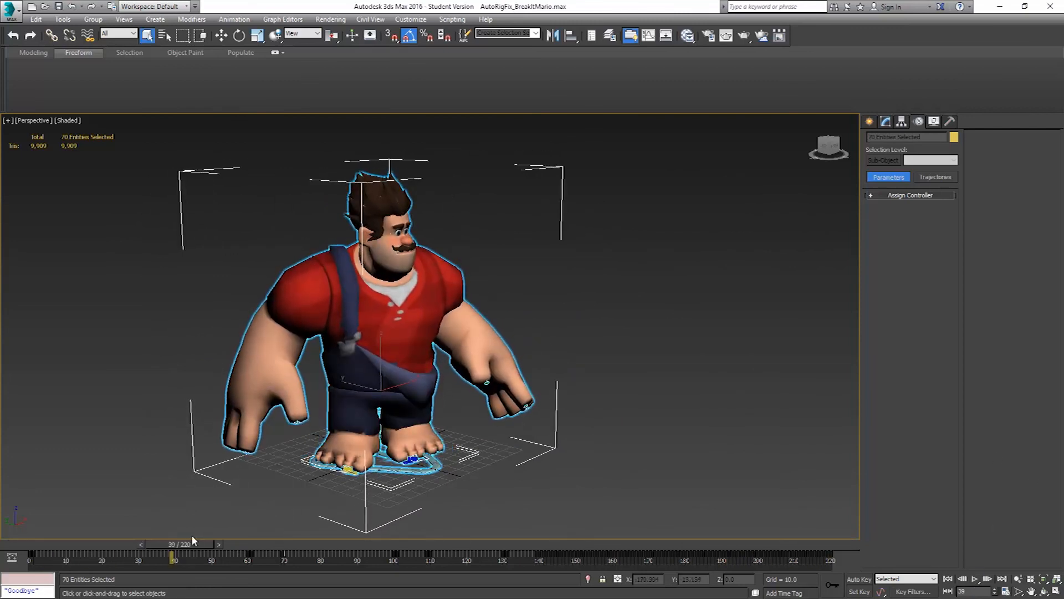
pyautogui.moveTo(186, 546); pyautogui.dragTo(830, 556)
pyautogui.press('q')
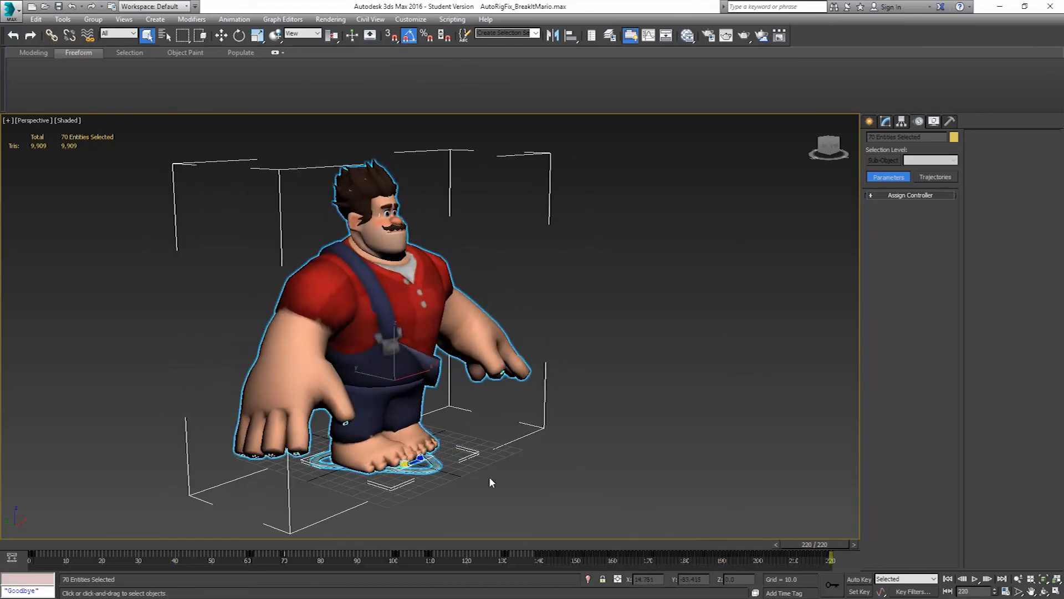
# Set the Attack layer's global weight to 100 on frame 220 and extend the timeline's end to frame 221
pyautogui.click(430, 470)
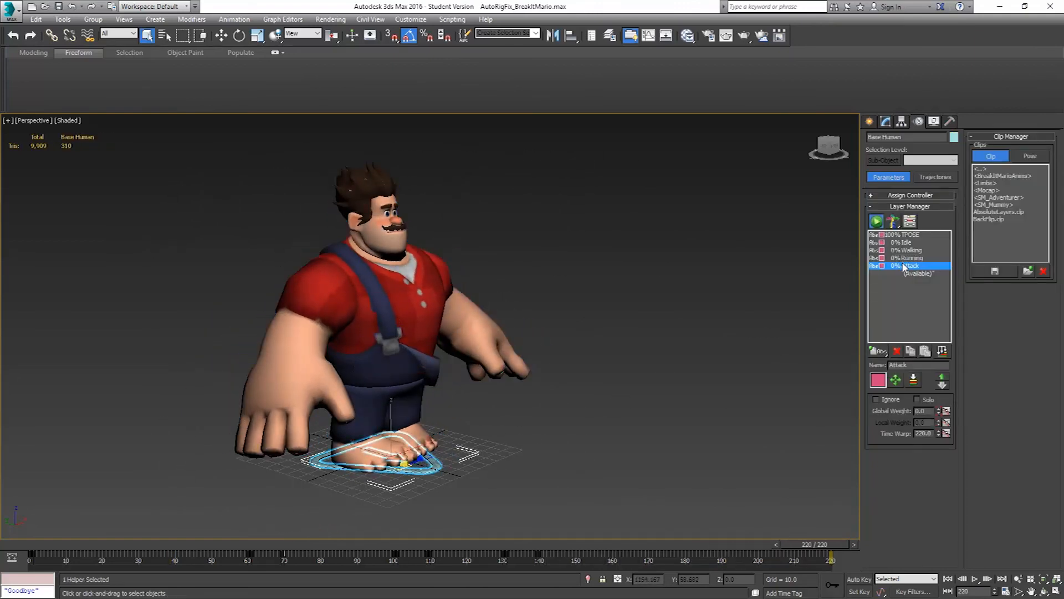
pyautogui.moveTo(939, 412); pyautogui.dragTo(939, 366)
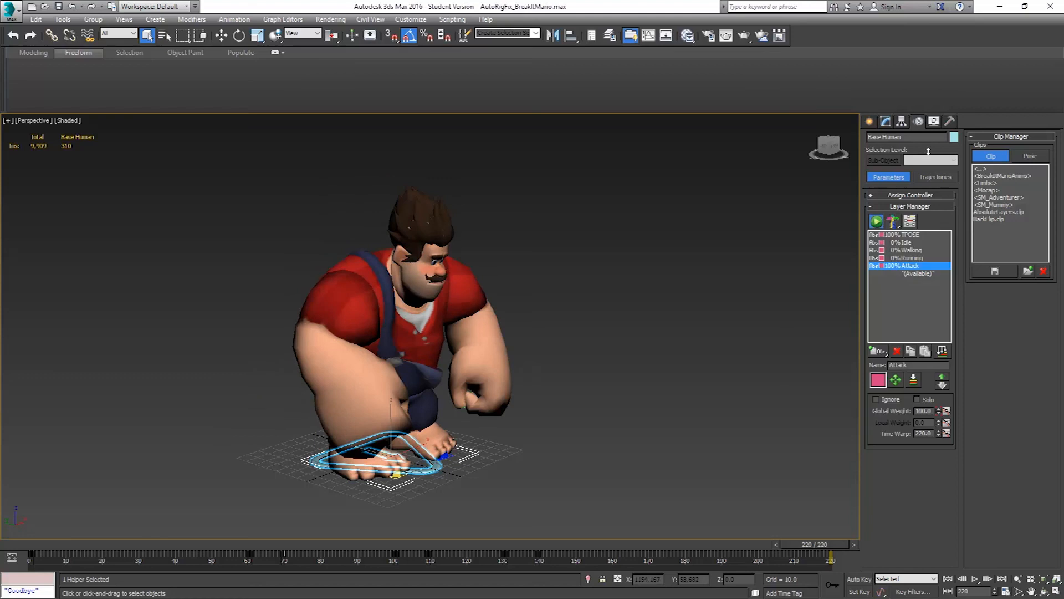
pyautogui.moveTo(807, 543)
pyautogui.mouseDown()
pyautogui.moveTo(730, 545)
pyautogui.moveTo(815, 545)
pyautogui.mouseUp()
pyautogui.moveTo(836, 541); pyautogui.dragTo(863, 538)
pyautogui.moveTo(813, 559); pyautogui.dragTo(821, 554)
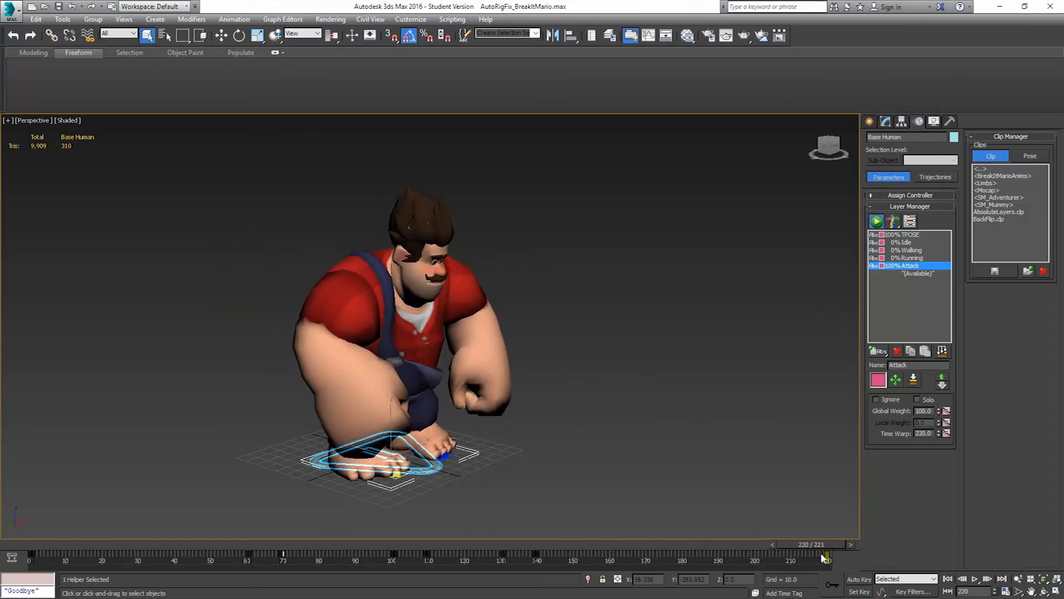
# Move to frame 221 and key the Attack layer's global weight at 0 with Auto Key on, undoing the change made without it
pyautogui.click(850, 543)
pyautogui.rightClick(939, 410)
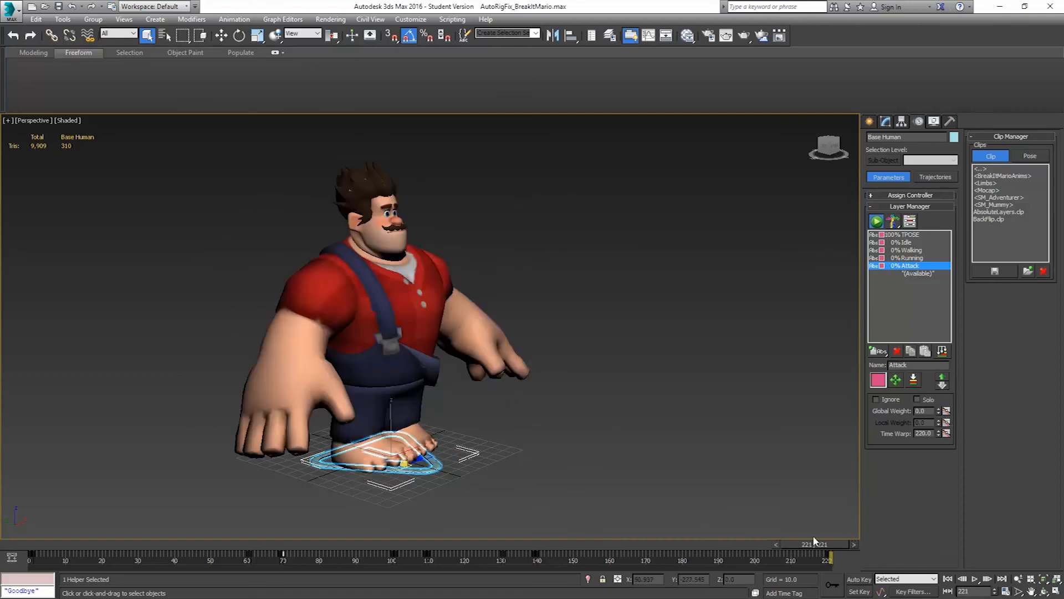
pyautogui.hotkey('ctrl', 'z')
pyautogui.click(859, 579)
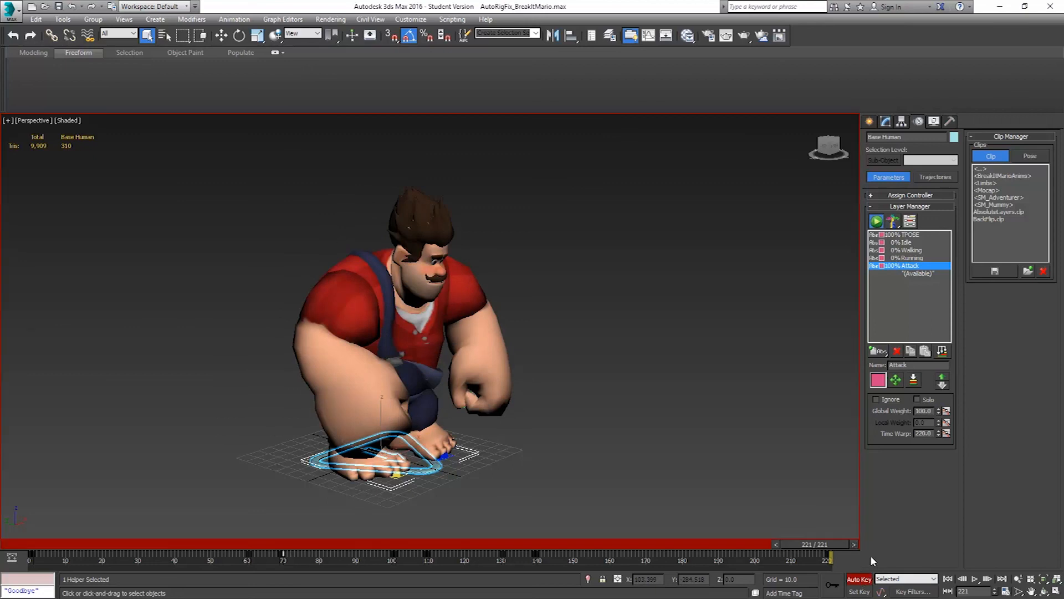
pyautogui.rightClick(938, 413)
pyautogui.moveTo(806, 541)
pyautogui.mouseDown()
pyautogui.moveTo(493, 540)
pyautogui.moveTo(828, 536)
pyautogui.moveTo(821, 542)
pyautogui.mouseUp()
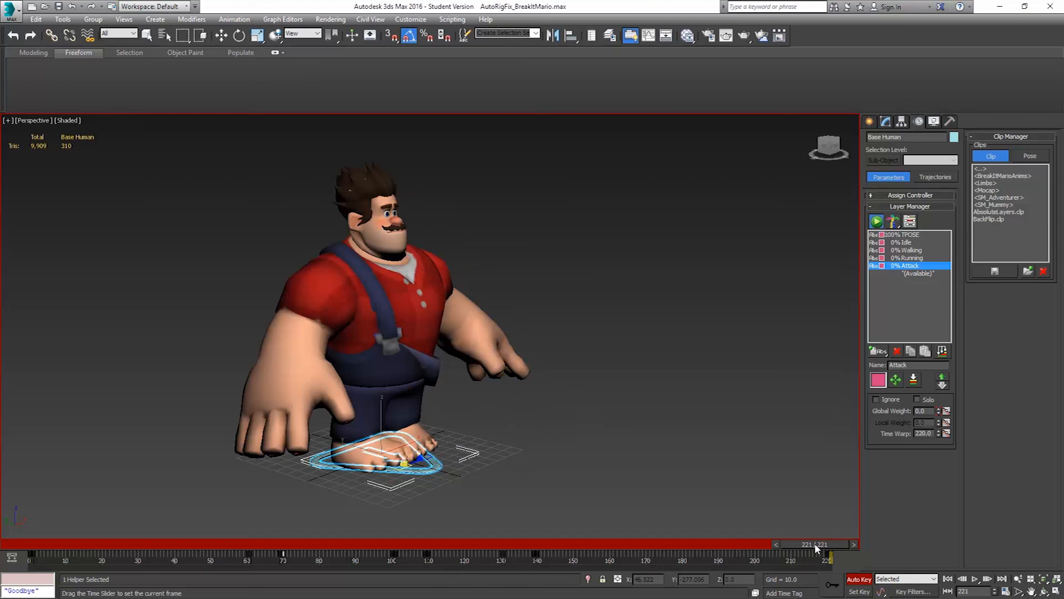
# Check the Attack layer's global weight on frames 220 and 140, move back to frame 135, and turn off Auto Key
pyautogui.click(774, 542)
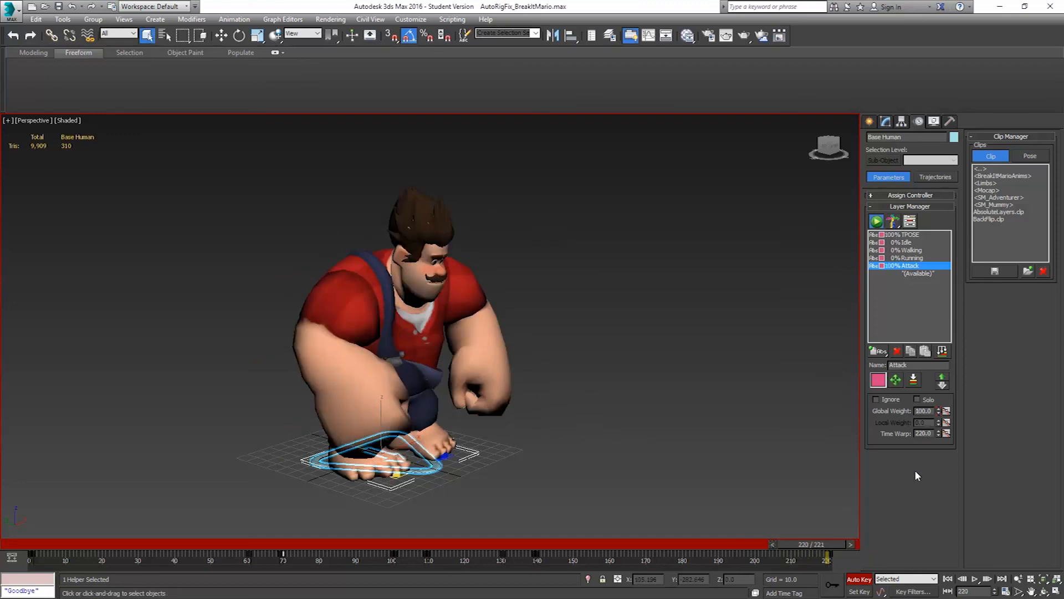
pyautogui.moveTo(798, 544); pyautogui.dragTo(532, 565)
pyautogui.press('q')
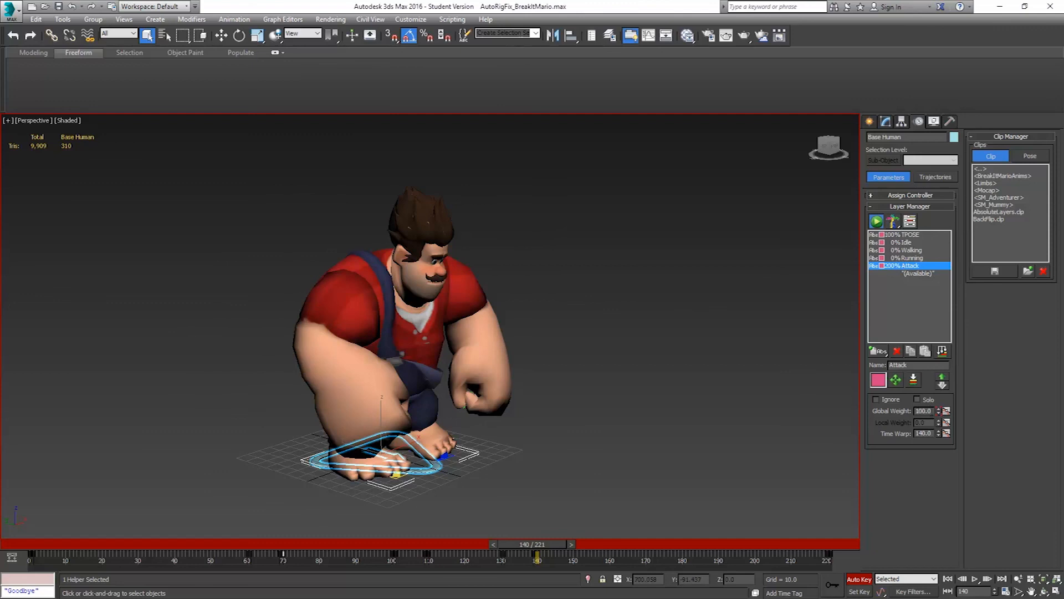
pyautogui.doubleClick(931, 411)
pyautogui.click(491, 545)
pyautogui.moveTo(510, 542); pyautogui.dragTo(497, 545)
pyautogui.click(856, 578)
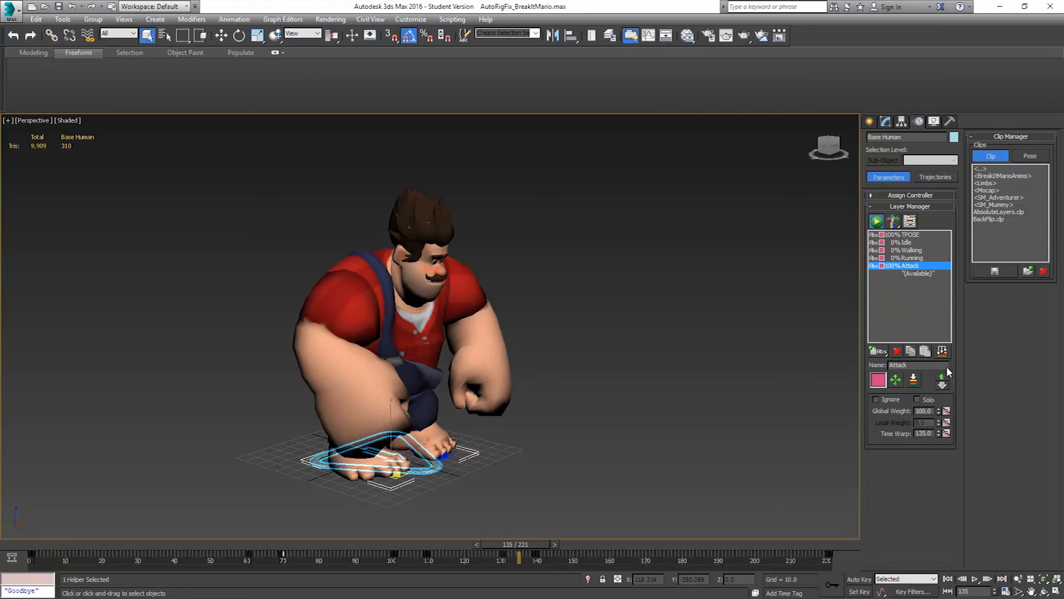
# Open the global layer weight curves, show the Attack curve, and set its key on frame 139 to 0
pyautogui.click(946, 411)
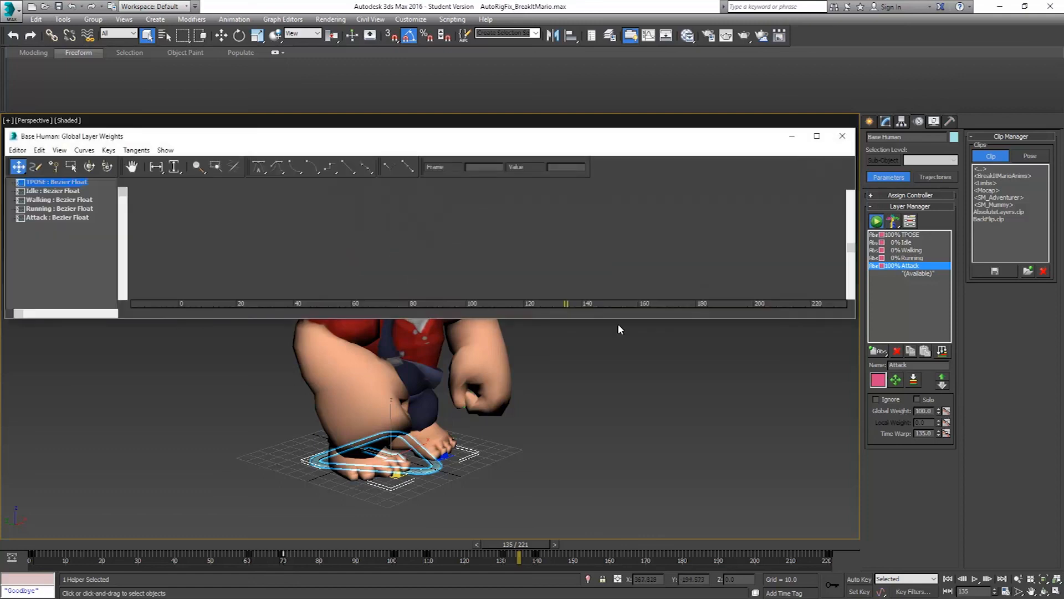
pyautogui.click(32, 217)
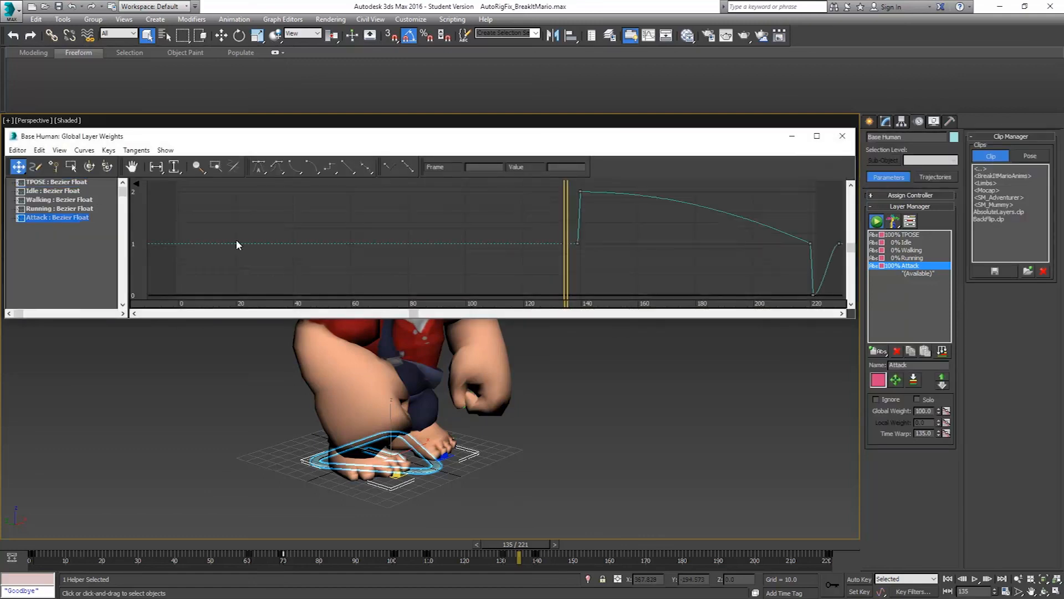
pyautogui.moveTo(743, 272); pyautogui.dragTo(684, 266, button='middle')
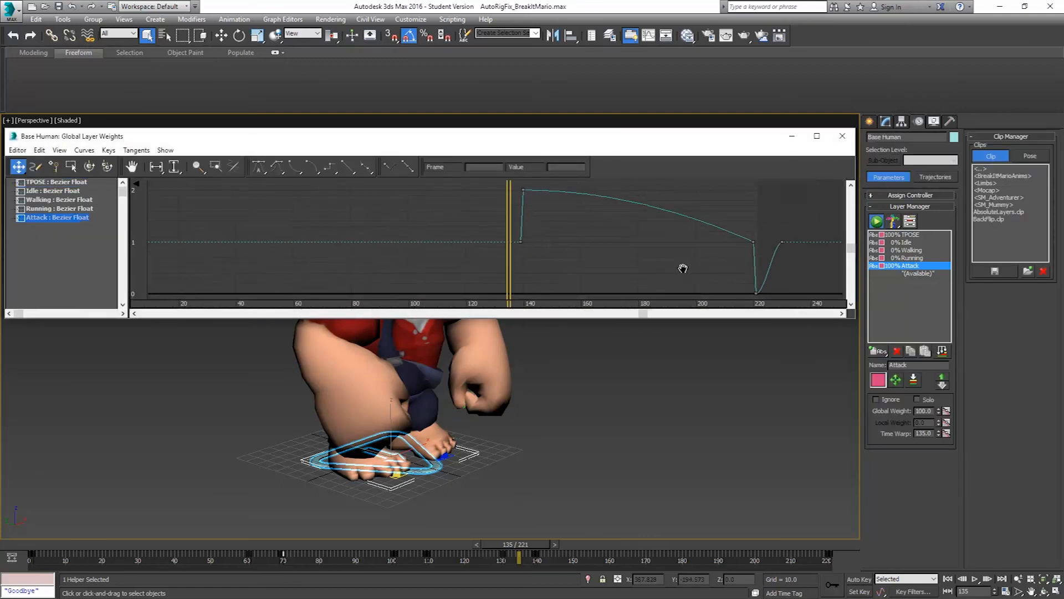
pyautogui.moveTo(547, 234); pyautogui.dragTo(497, 255)
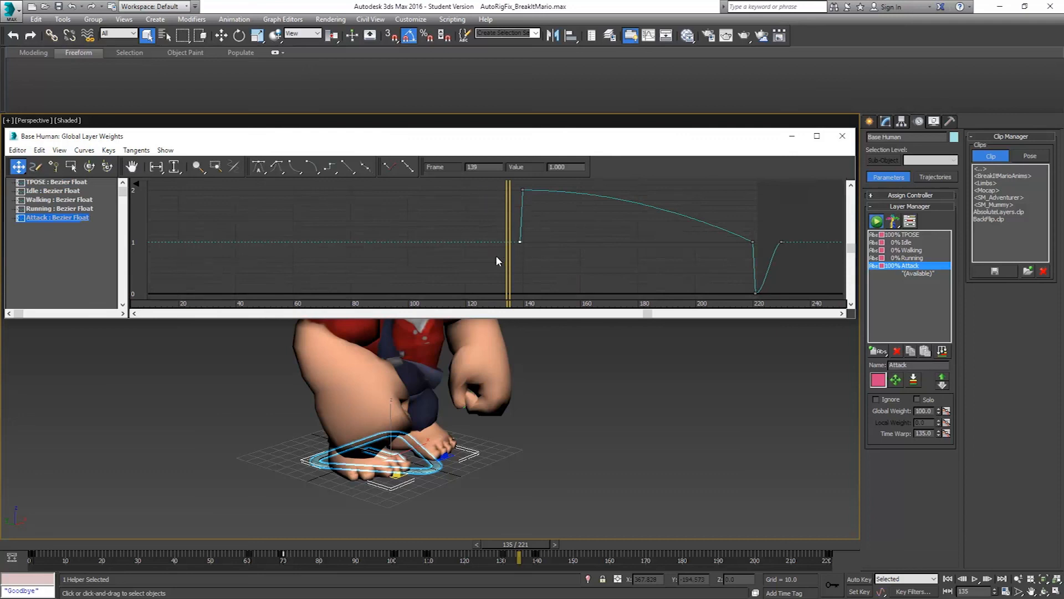
pyautogui.moveTo(574, 167); pyautogui.dragTo(415, 168)
pyautogui.write('0')
pyautogui.press('Return')
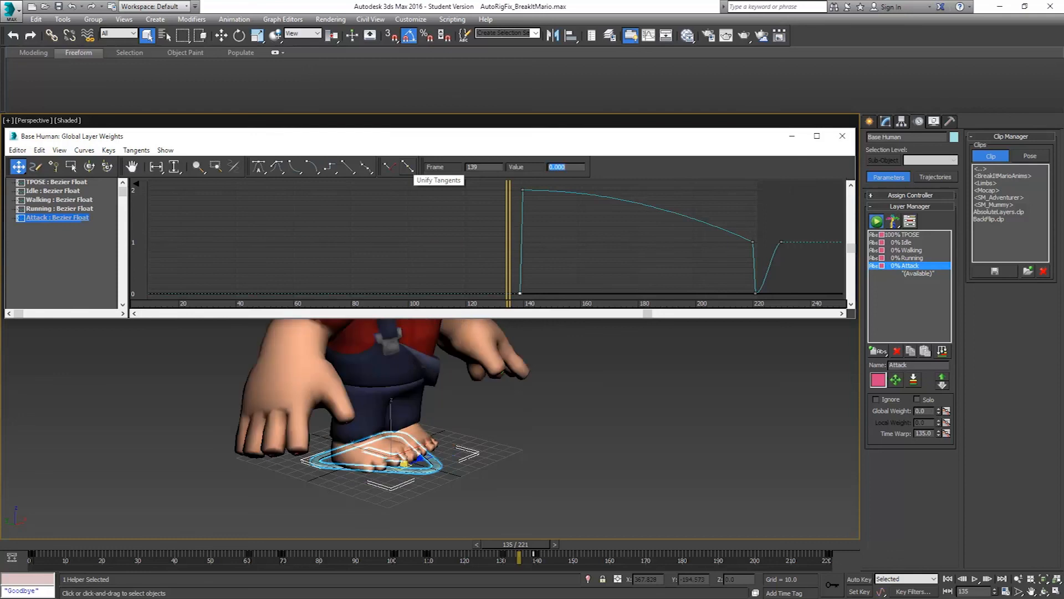
# Set the Attack weight curve's key on frame 140 to 1 and its key on frame 221 to 0, and close the curve editor
pyautogui.click(523, 190)
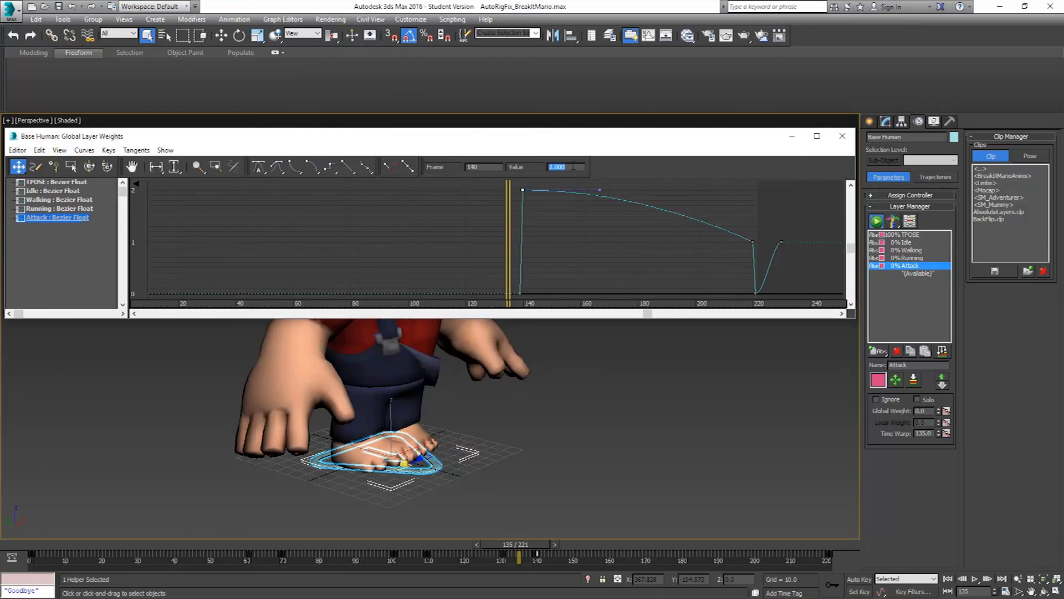
pyautogui.write('1')
pyautogui.press('Return')
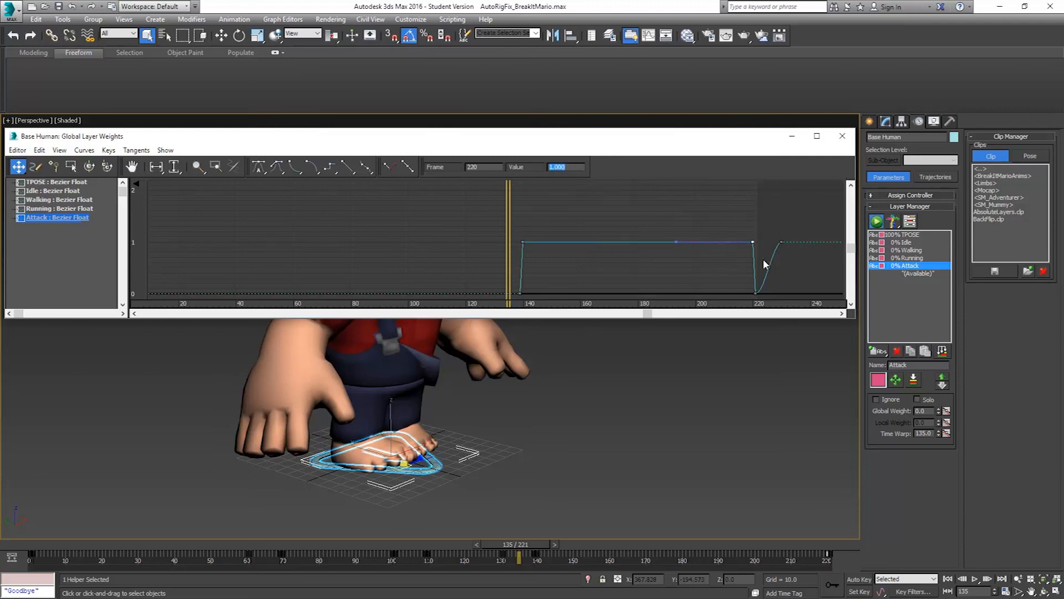
pyautogui.moveTo(740, 277); pyautogui.dragTo(774, 315)
pyautogui.write('0')
pyautogui.press('Return')
pyautogui.click(843, 133)
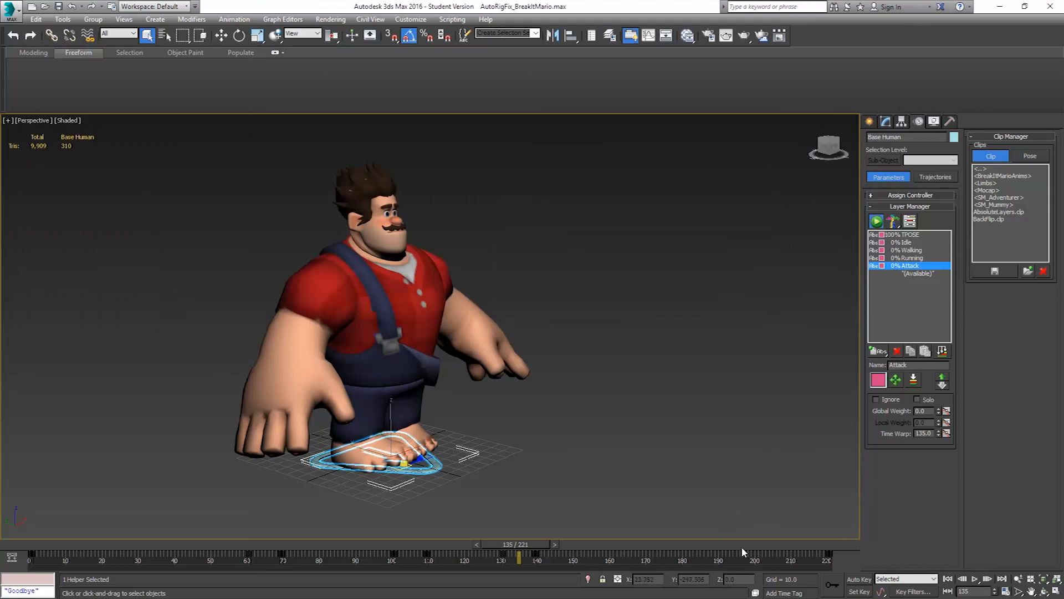
# Shorten the timeline's end to frame 220 and review the combined animation by playing it and scrubbing through to the last frame
pyautogui.keyDown('ctrl'); pyautogui.keyDown('alt'); pyautogui.moveTo(721, 562); pyautogui.dragTo(722, 561, button='right'); pyautogui.keyUp('alt'); pyautogui.keyUp('ctrl')
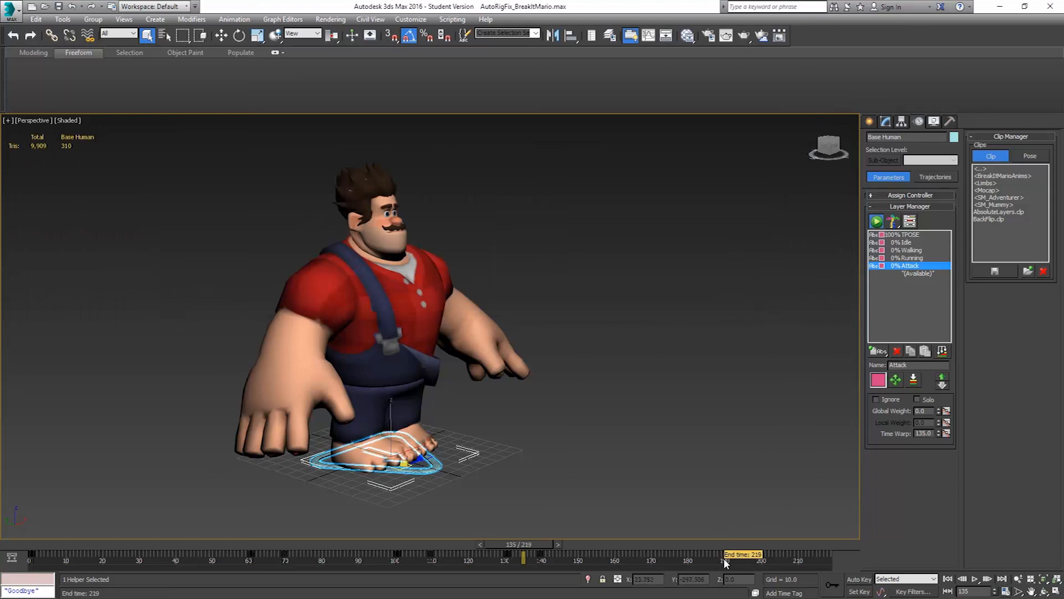
pyautogui.moveTo(523, 542); pyautogui.dragTo(856, 543)
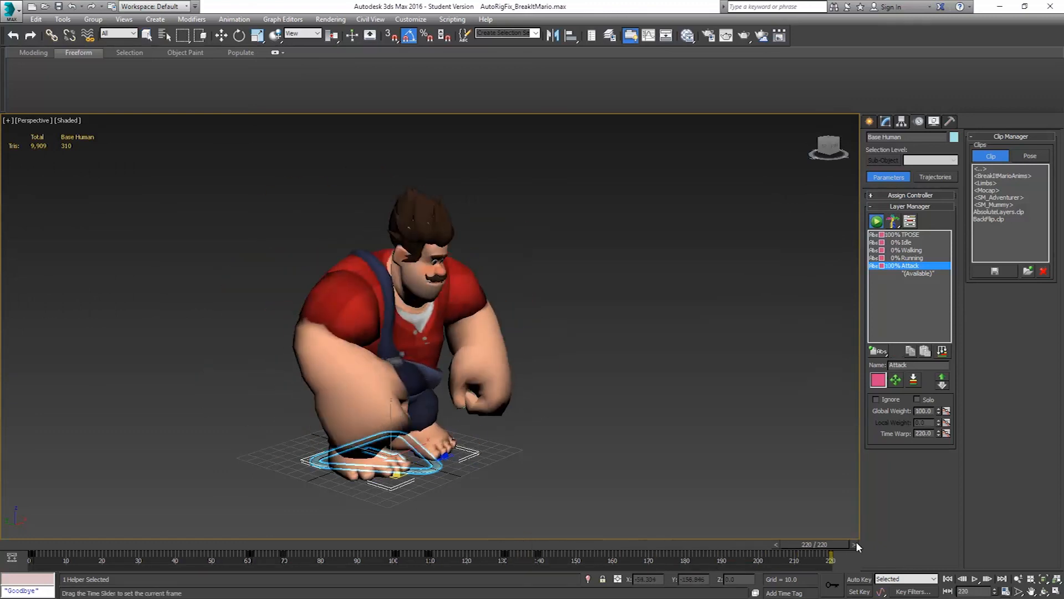
pyautogui.click(975, 579)
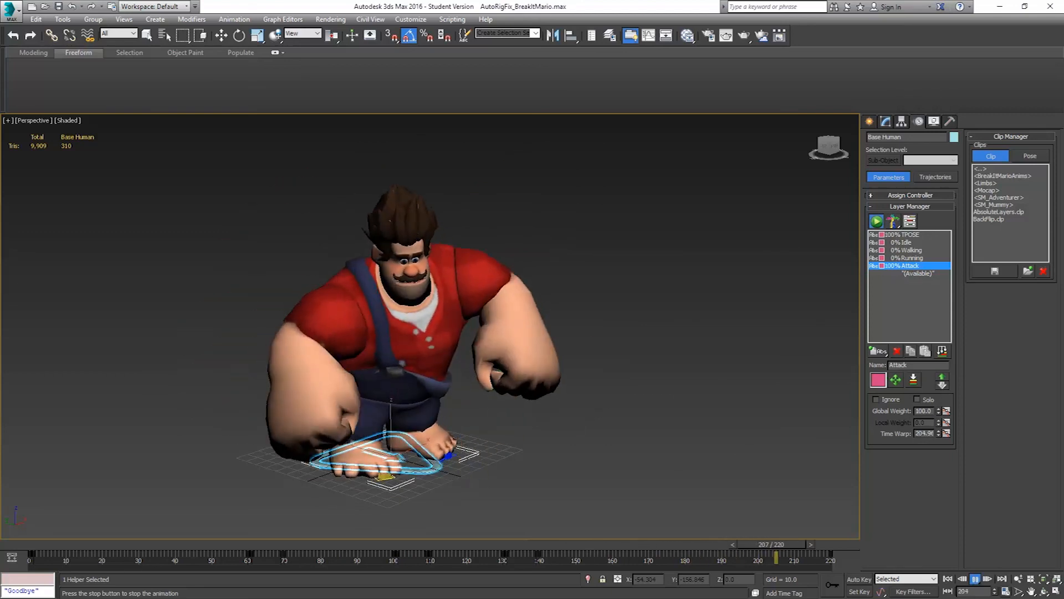
pyautogui.click(975, 580)
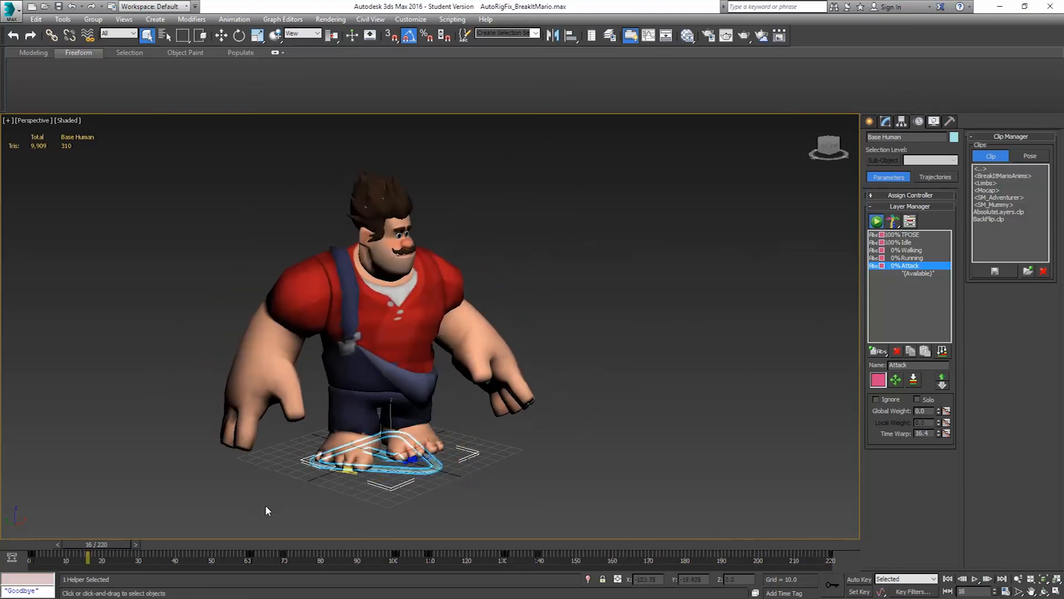
pyautogui.moveTo(116, 543); pyautogui.dragTo(862, 551)
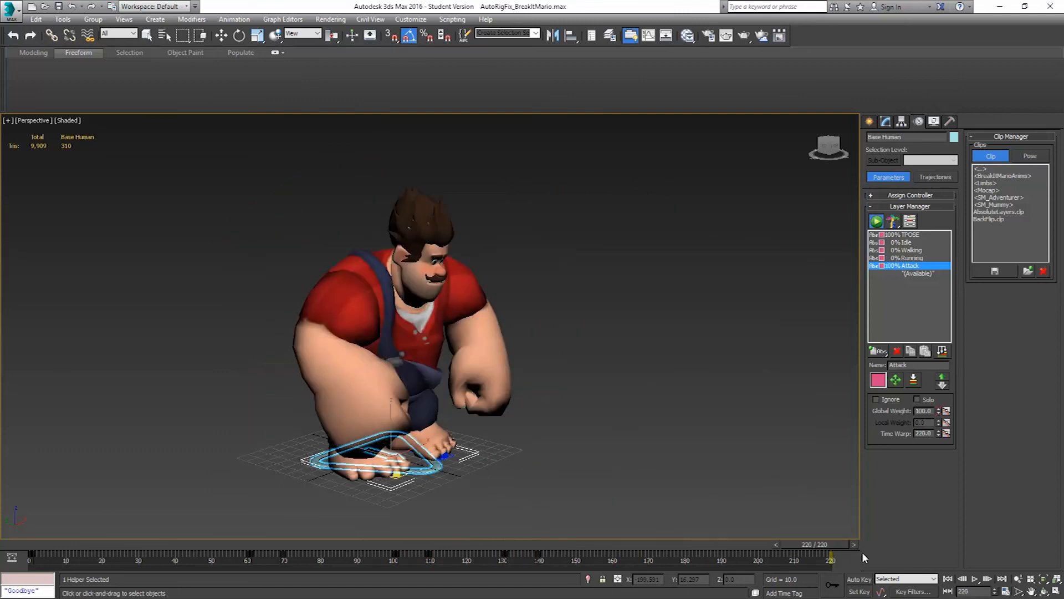